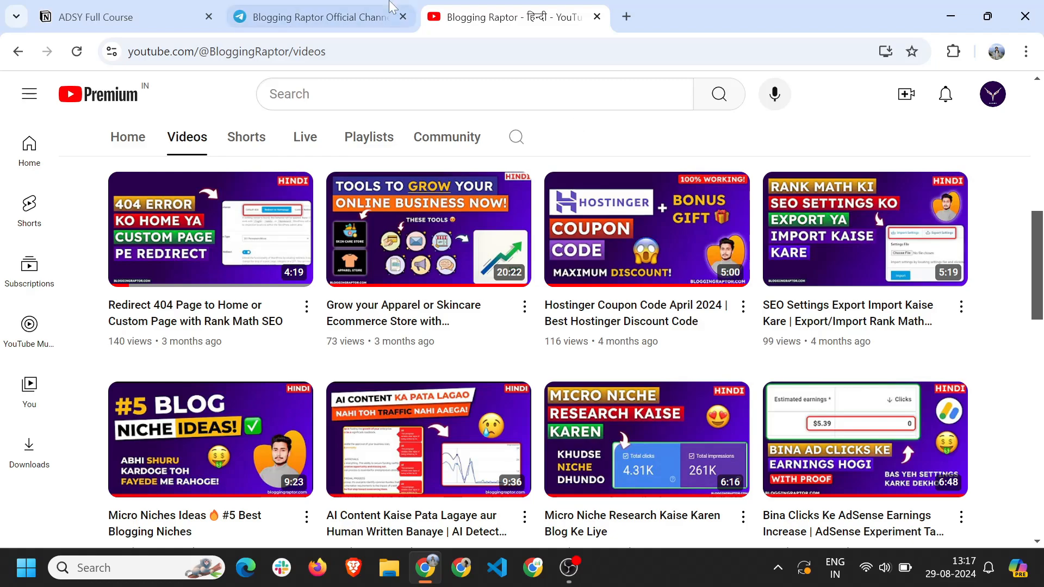
Look at the enlarged Adsy withdrawal email screenshot in the Telegram channel.
left_click(316, 17)
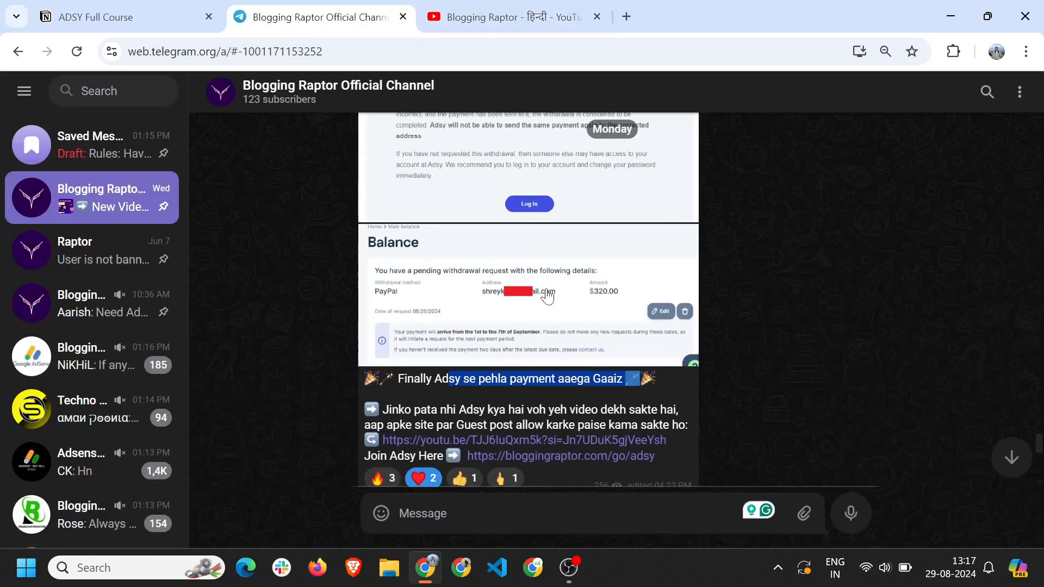
left_click(474, 208)
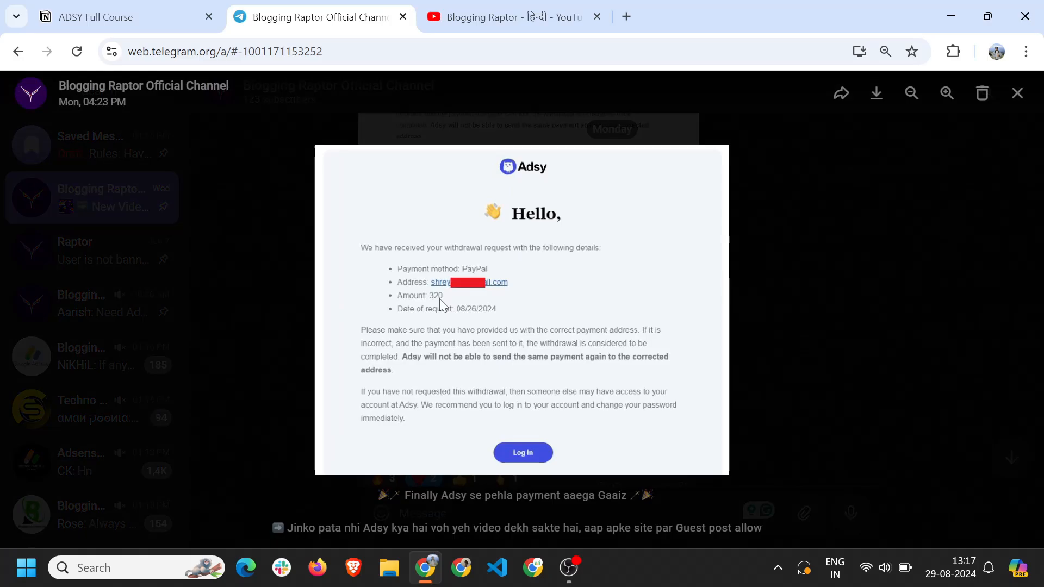
left_click(897, 210)
scroll(592, 397, "down", 3)
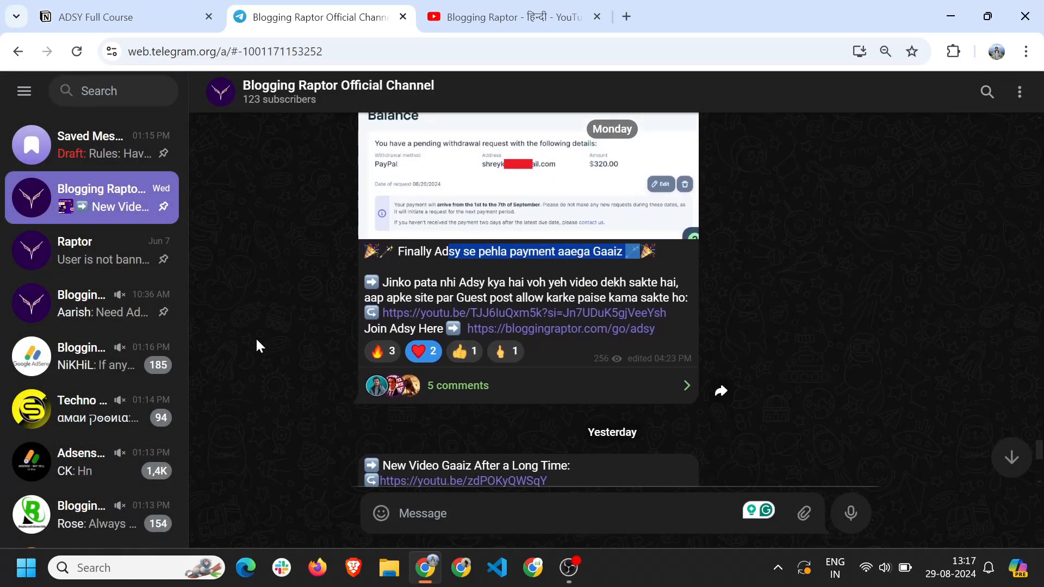
Scroll through the YouTube community post, then return to the ADSY Full Course page.
key("ctrl+Tab")
scroll(461, 255, "down", 8)
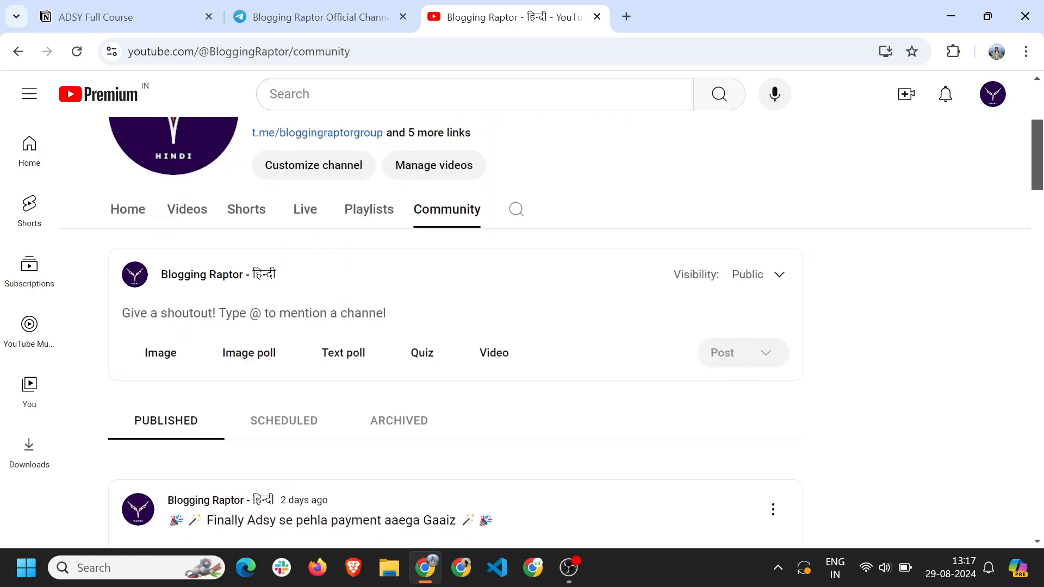
scroll(461, 256, "down", 10)
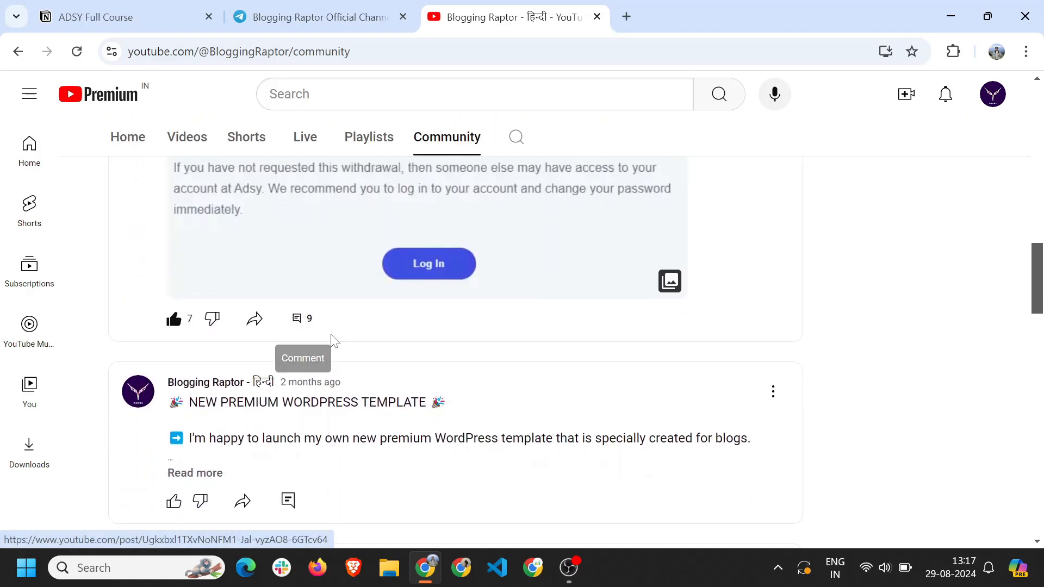
scroll(315, 348, "up", 3)
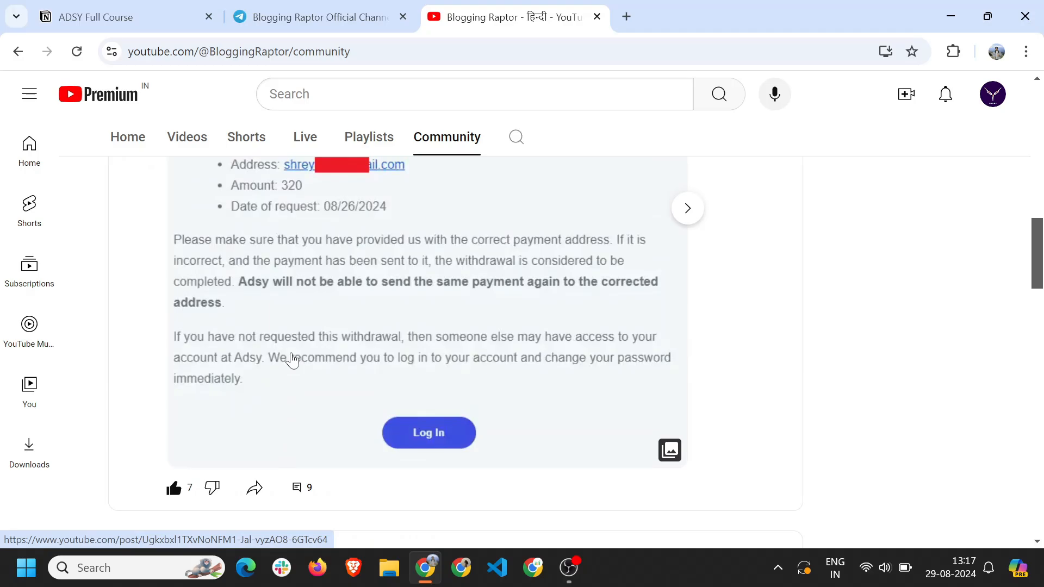
scroll(293, 360, "up", 3)
key("ctrl+shift+Tab")
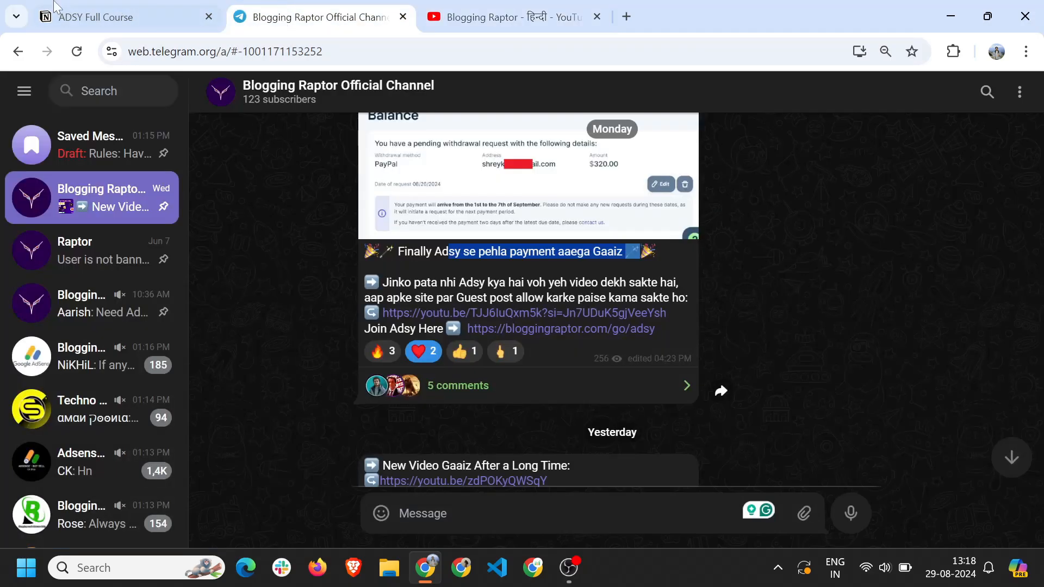
key("ctrl+shift+Tab")
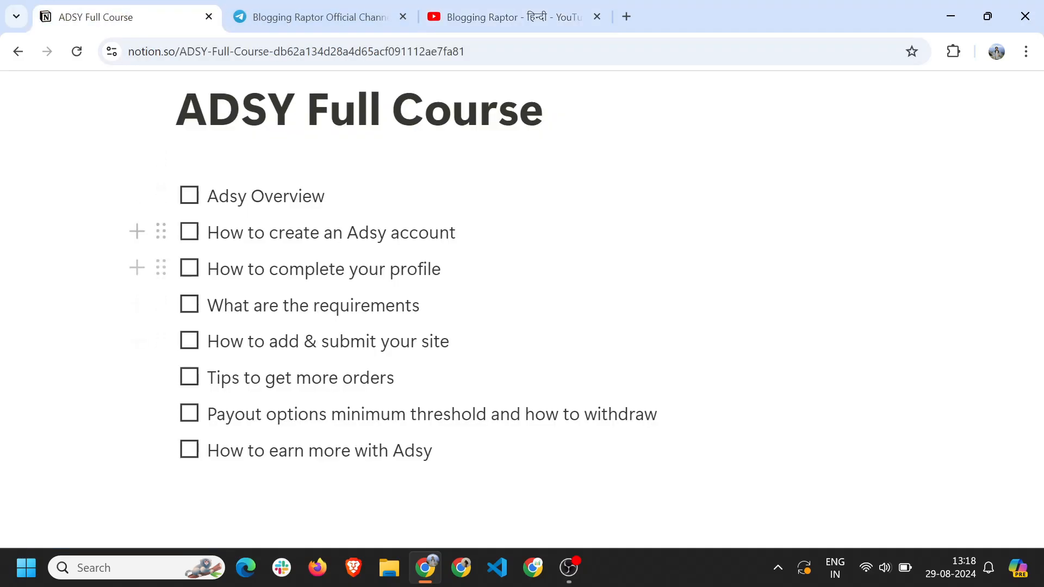
Scroll up the ADSY Full Course checklist and go back to the Telegram channel.
scroll(393, 288, "up", 1)
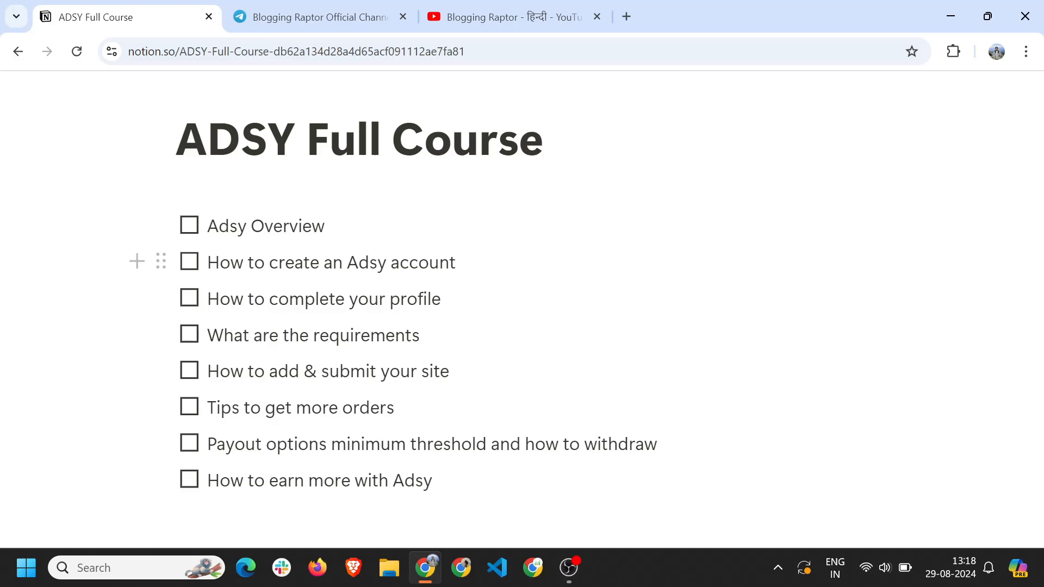
key("ctrl+Tab")
Enlarge and review the Adsy withdrawal email and the Balance screenshots.
left_click(508, 244)
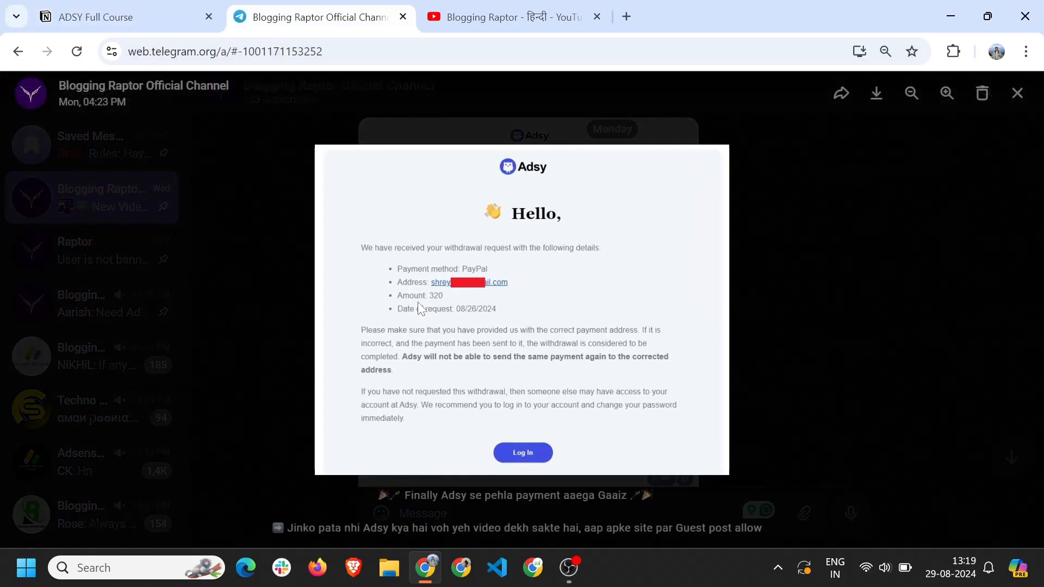
left_click(1015, 94)
left_click(503, 424)
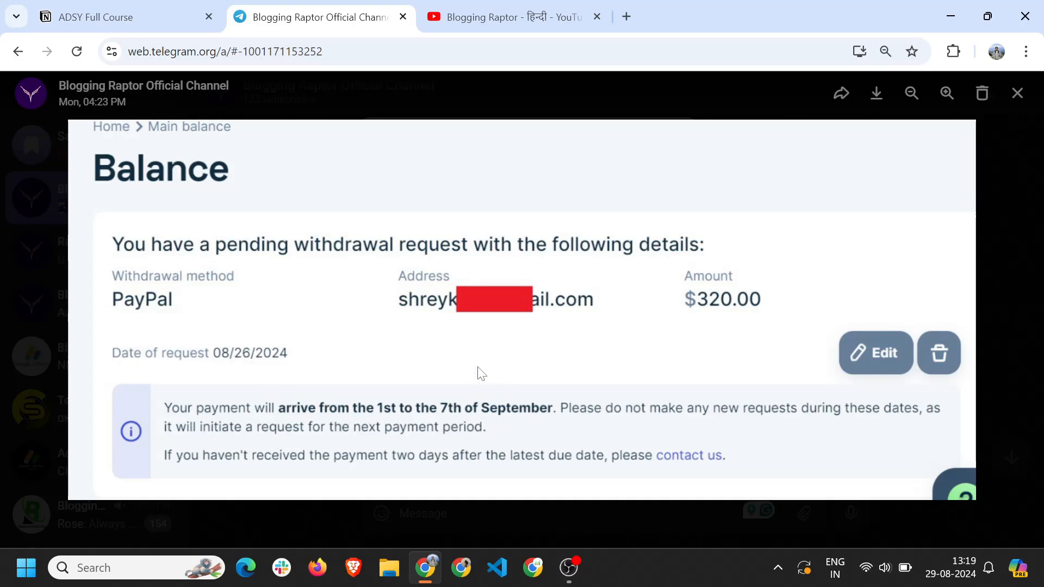
left_click(1017, 94)
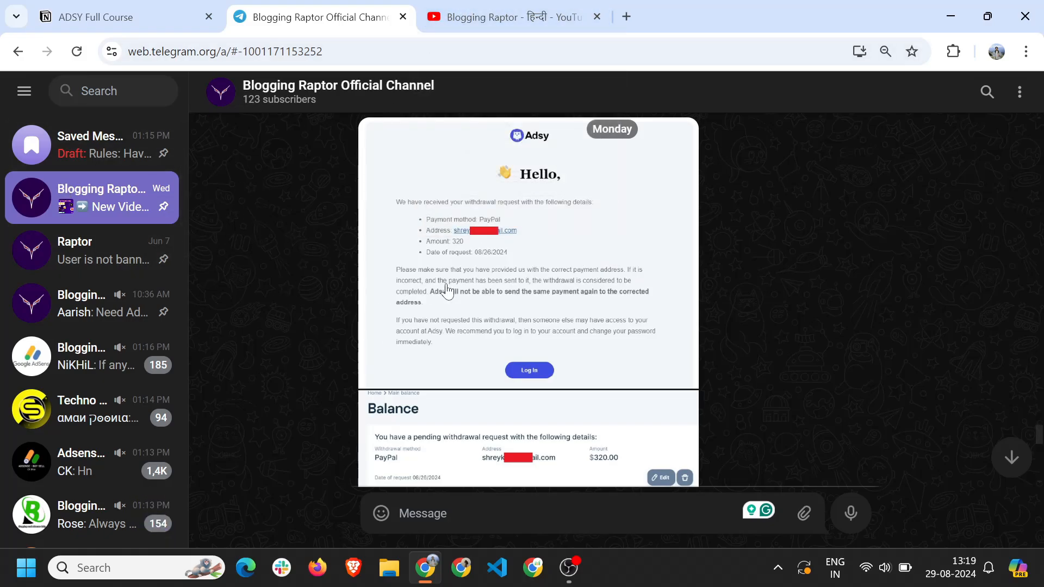
Recheck the YouTube community post, briefly flipping back to Telegram.
key("ctrl+Tab")
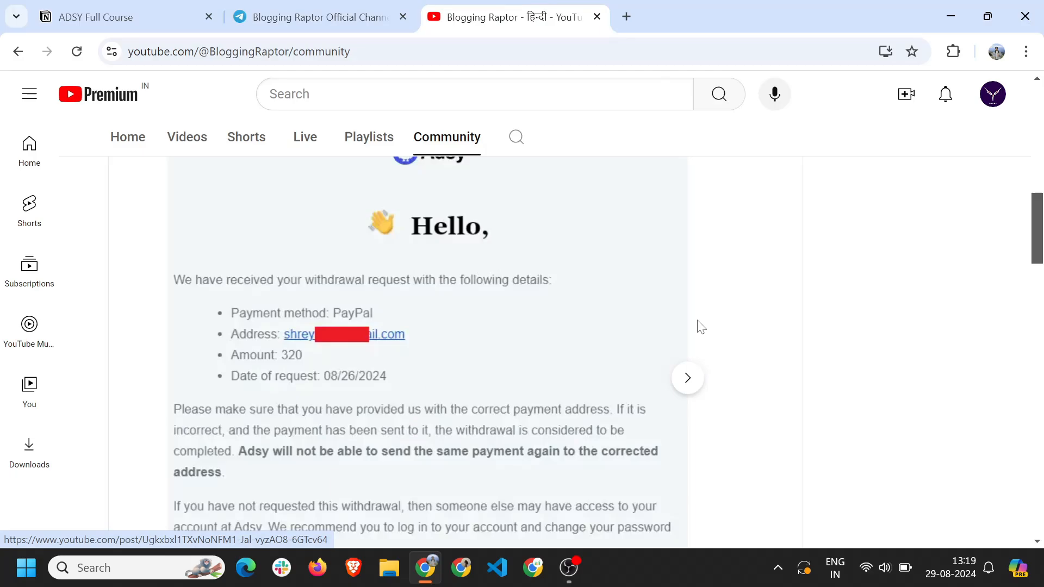
scroll(699, 326, "up", 4)
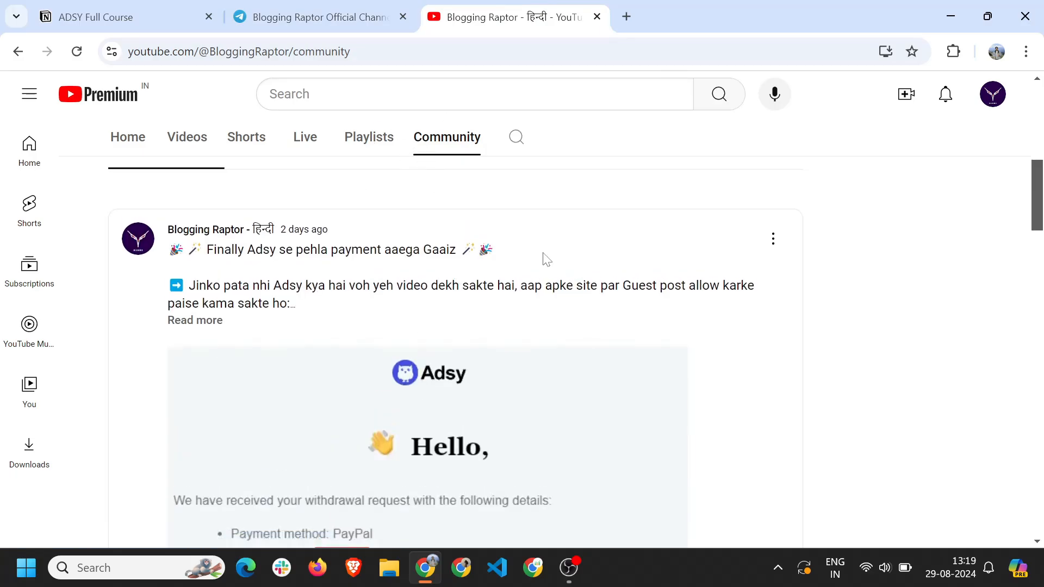
key("ctrl+shift+Tab")
left_click(543, 9)
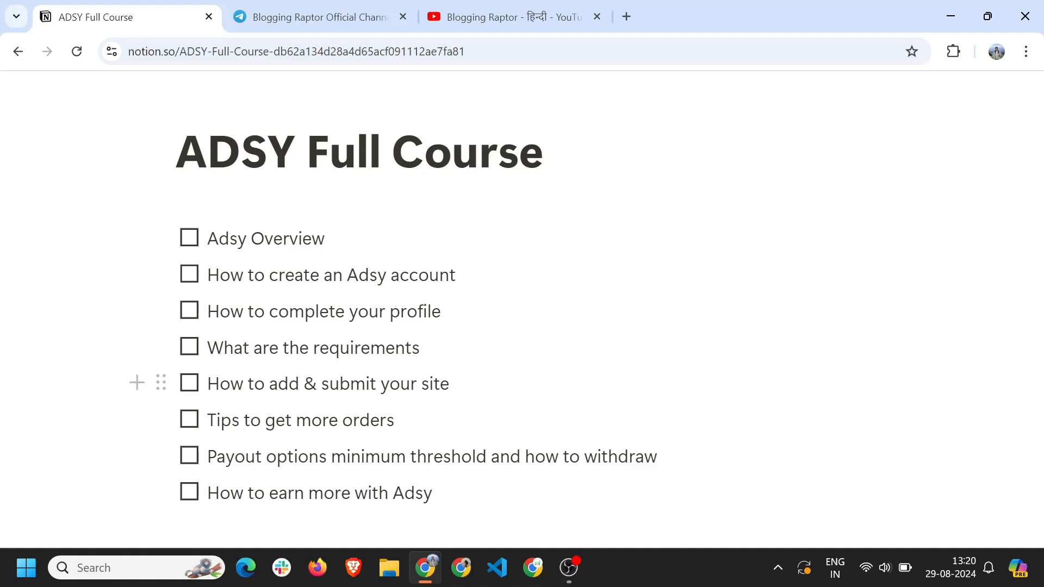
Highlight the 'orders' tip, the 'how to withdraw' payout item and the last checklist item.
scroll(391, 293, "down", 1)
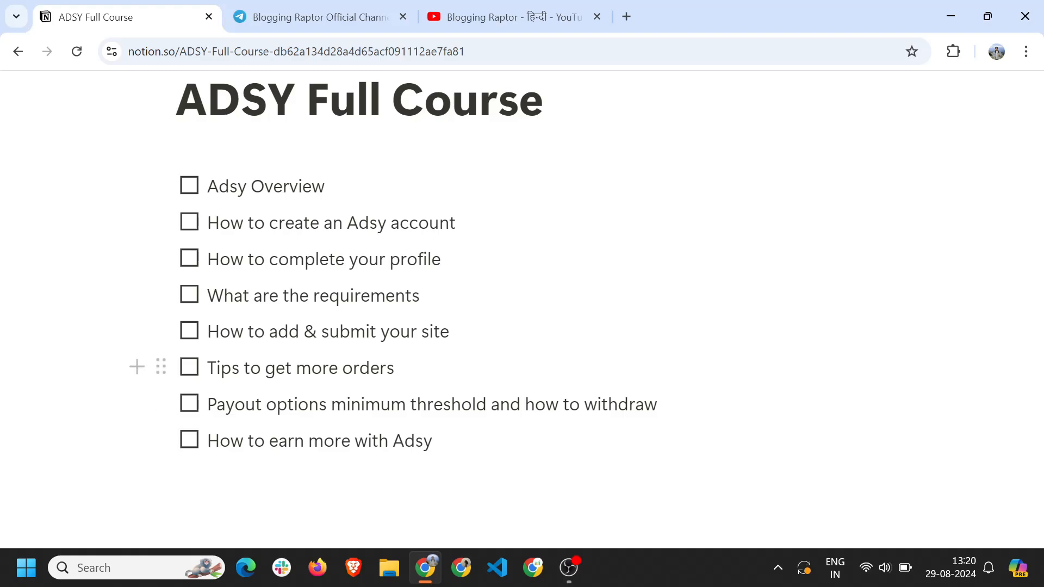
left_click_drag(343, 368, 395, 368)
left_click(405, 368)
left_click_drag(525, 405, 659, 405)
left_click(641, 374)
left_click_drag(243, 442, 437, 441)
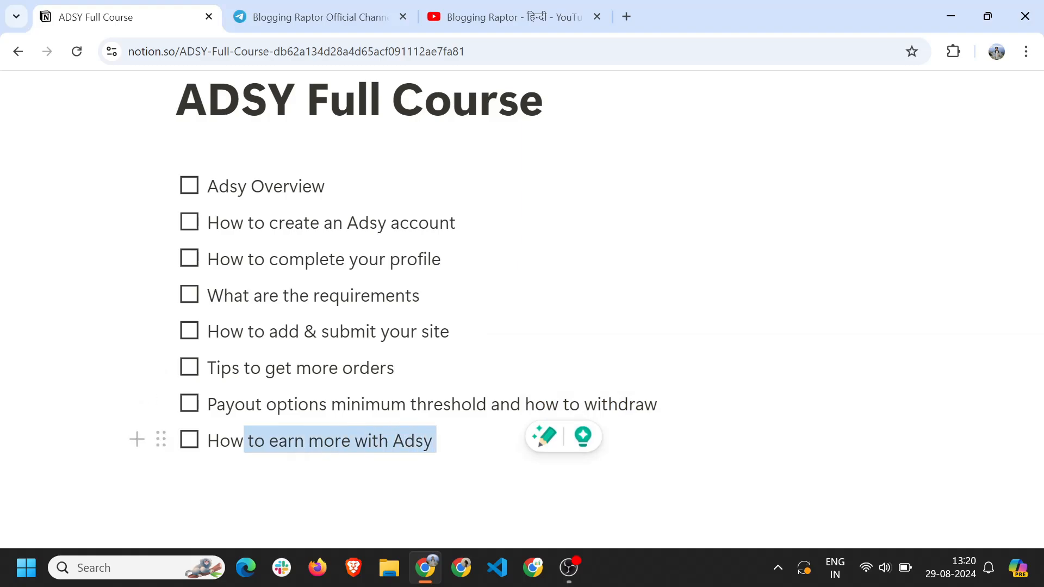
left_click(410, 331)
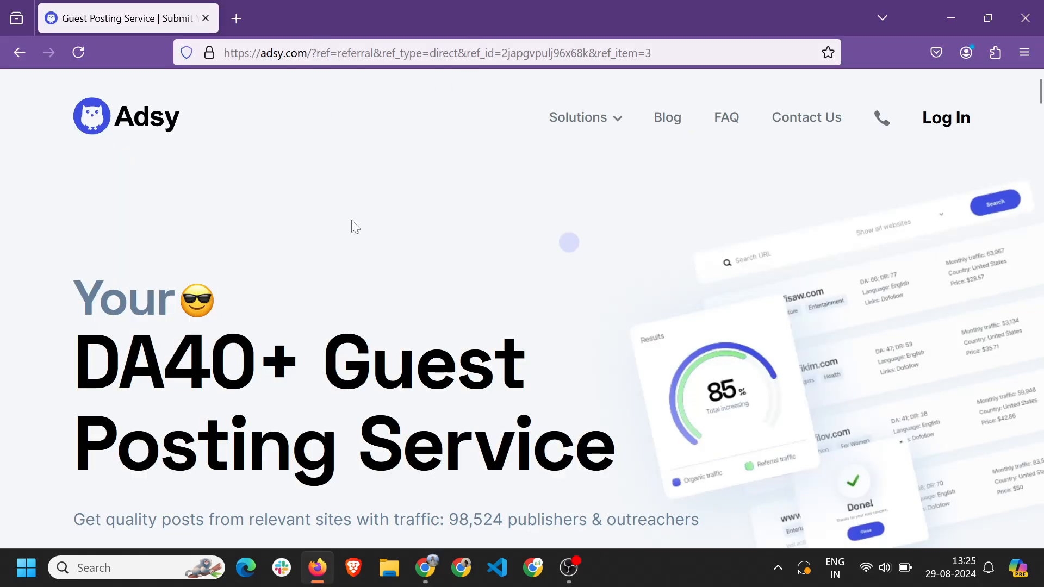
Open the Adsy sign-up form from the homepage.
scroll(441, 330, "down", 5)
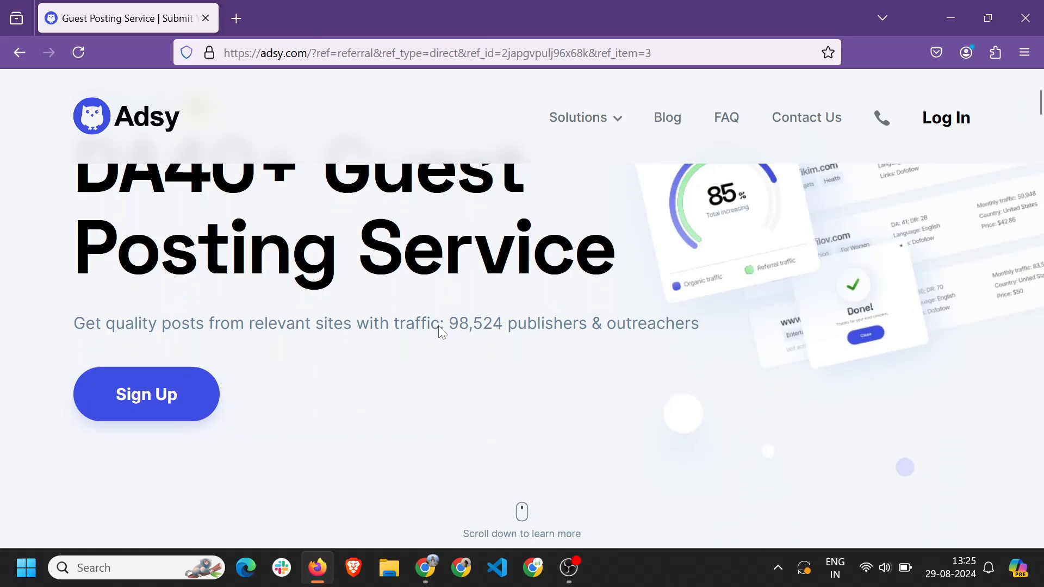
scroll(441, 331, "up", 5)
scroll(121, 341, "down", 5)
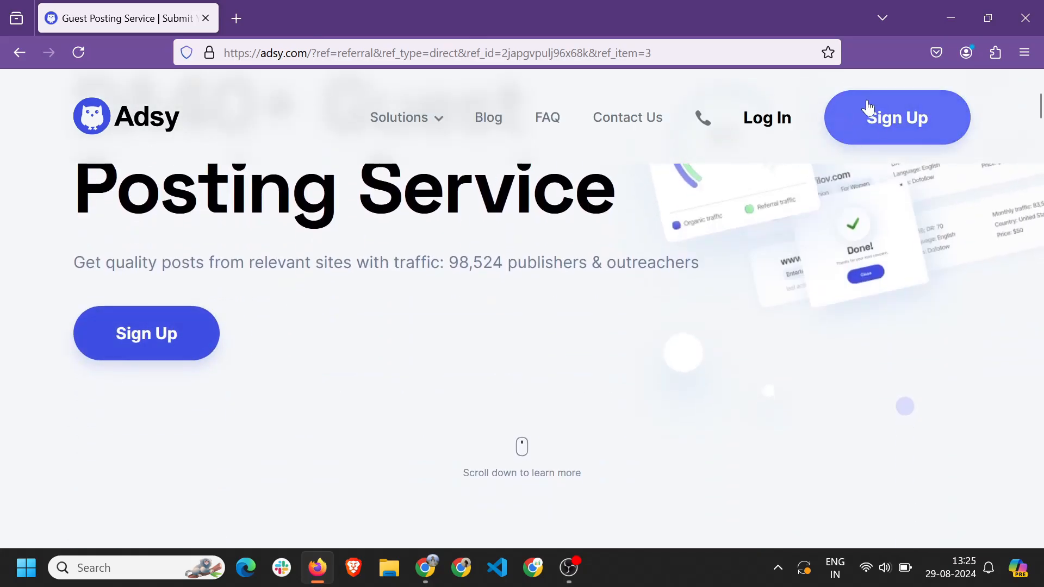
left_click(149, 347)
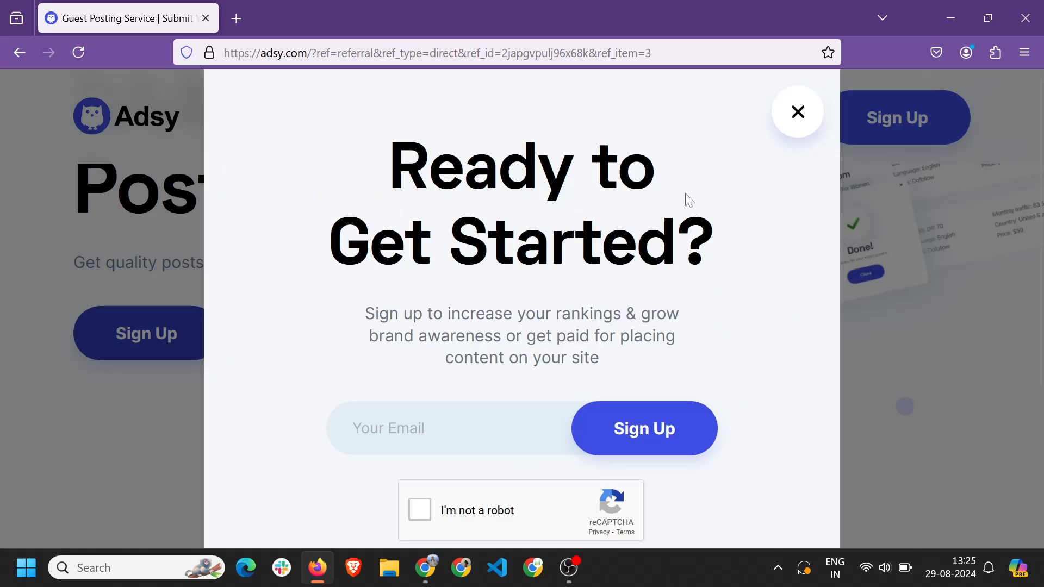
scroll(496, 346, "down", 2)
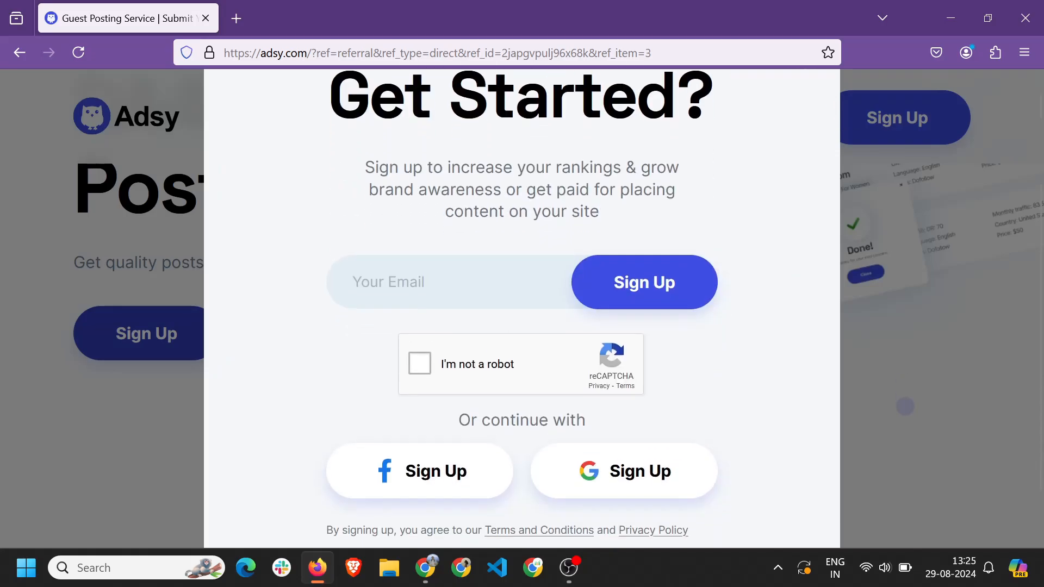
scroll(469, 415, "down", 1)
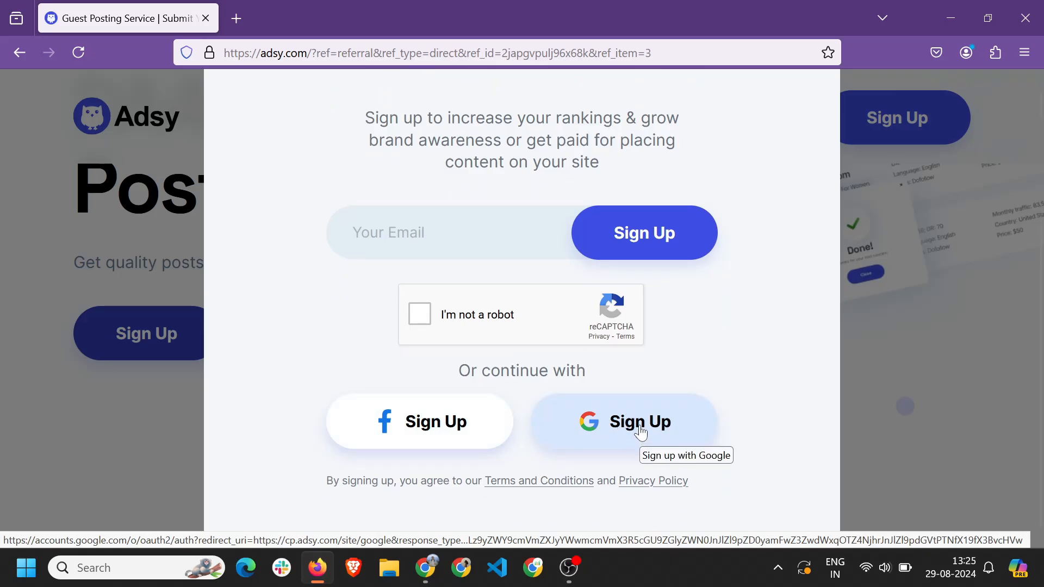
Sign up with a Google account and confirm creating the new Adsy account.
left_click(640, 429)
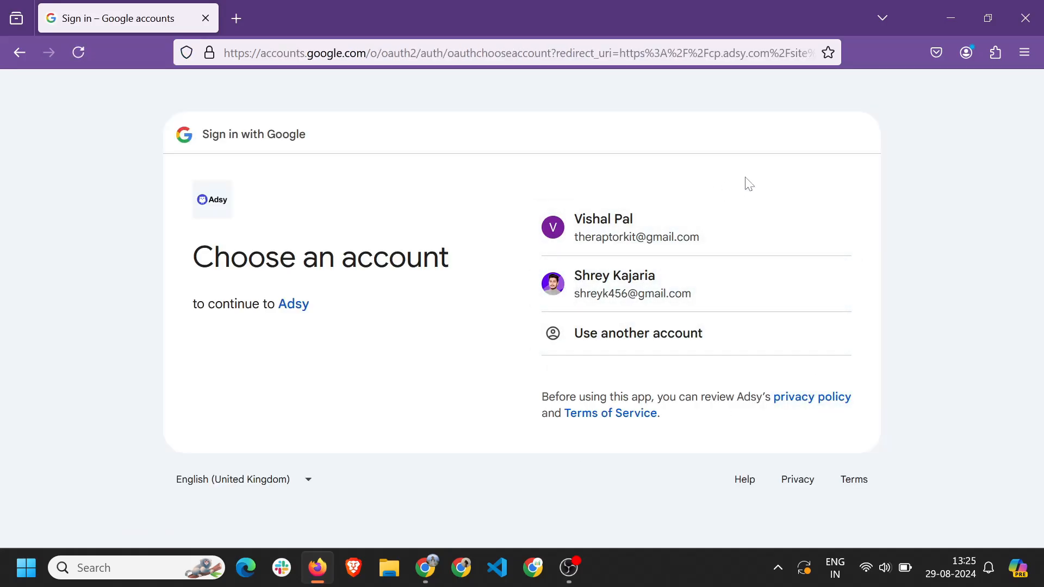
left_click(669, 296)
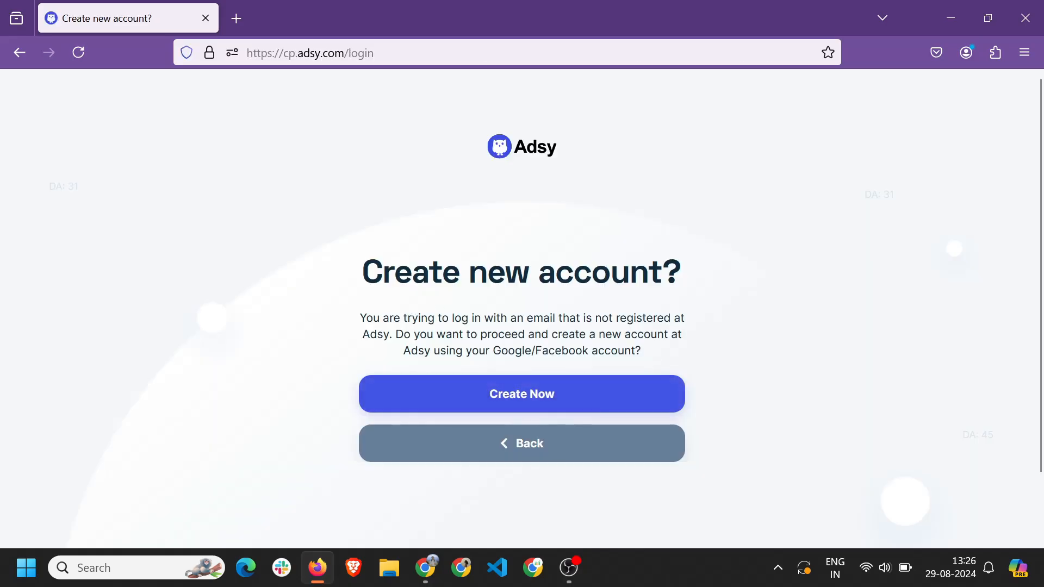
left_click(527, 403)
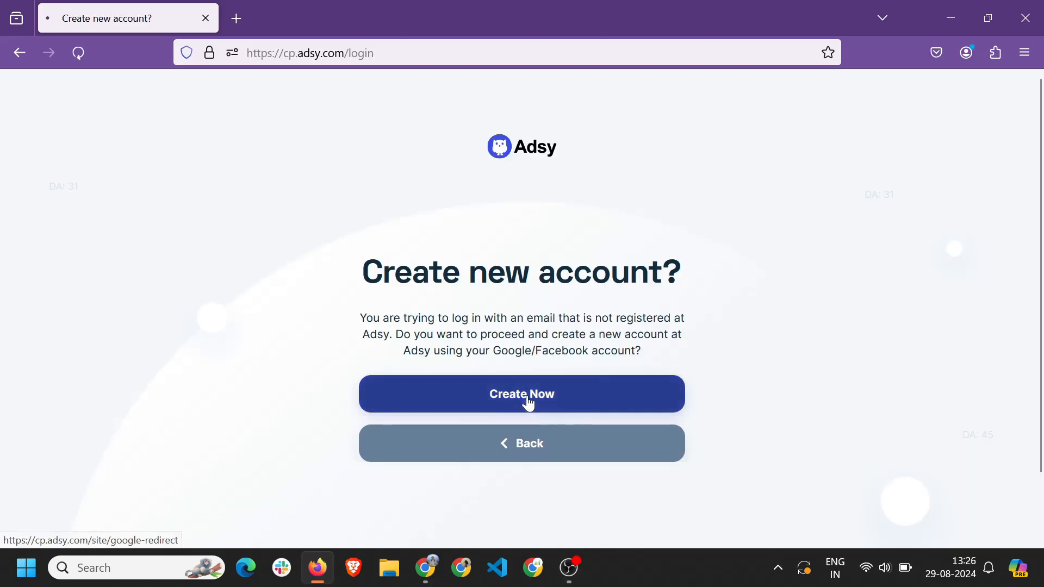
left_click_drag(443, 228, 630, 231)
left_click(732, 270)
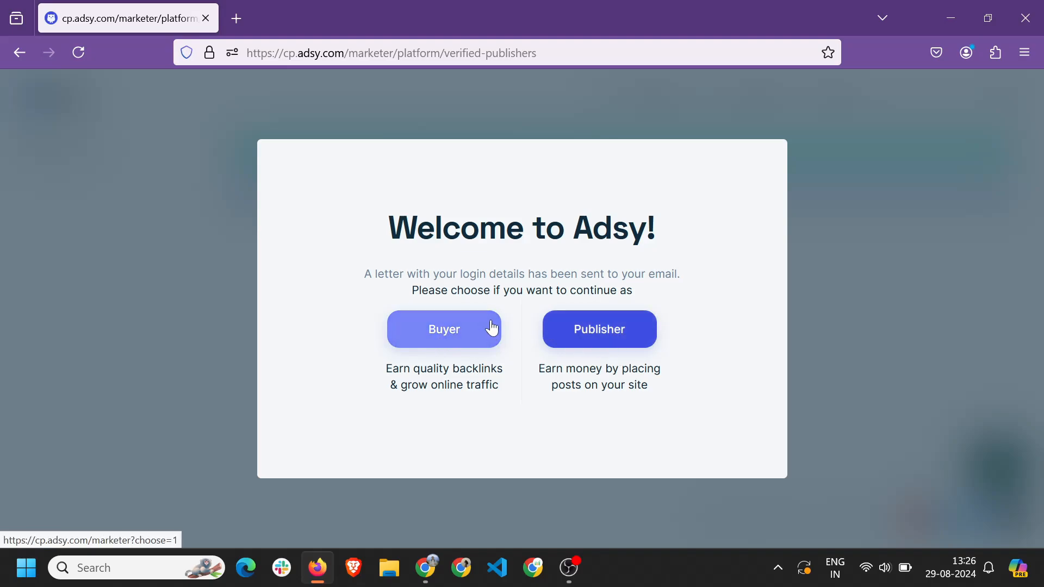
Continue as a Publisher to reach the My platforms dashboard.
left_click(616, 338)
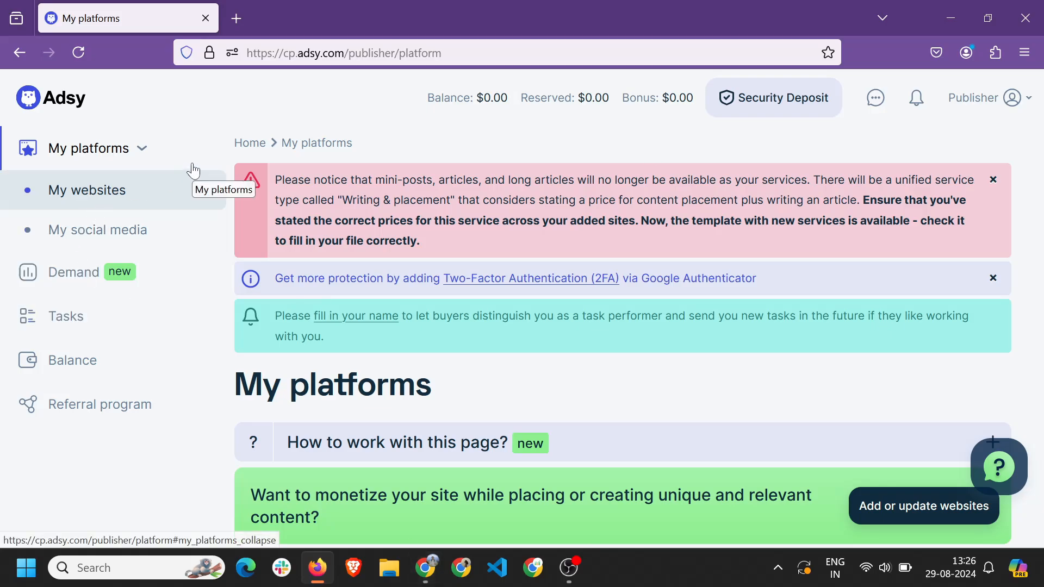
Check off 'How to create a Publisher Adsy account' in the Notion course checklist.
key("alt+Tab")
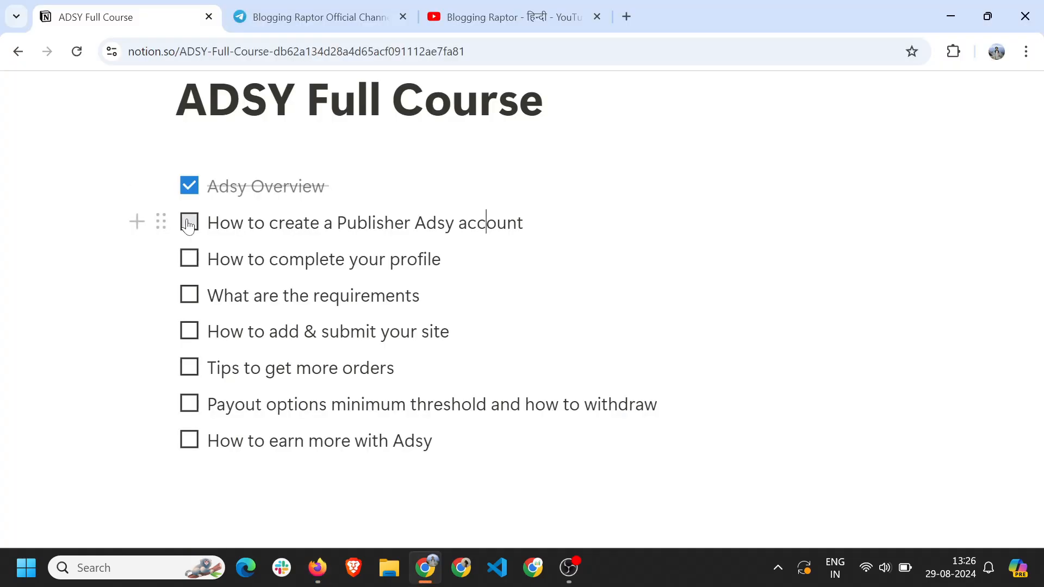
left_click(189, 222)
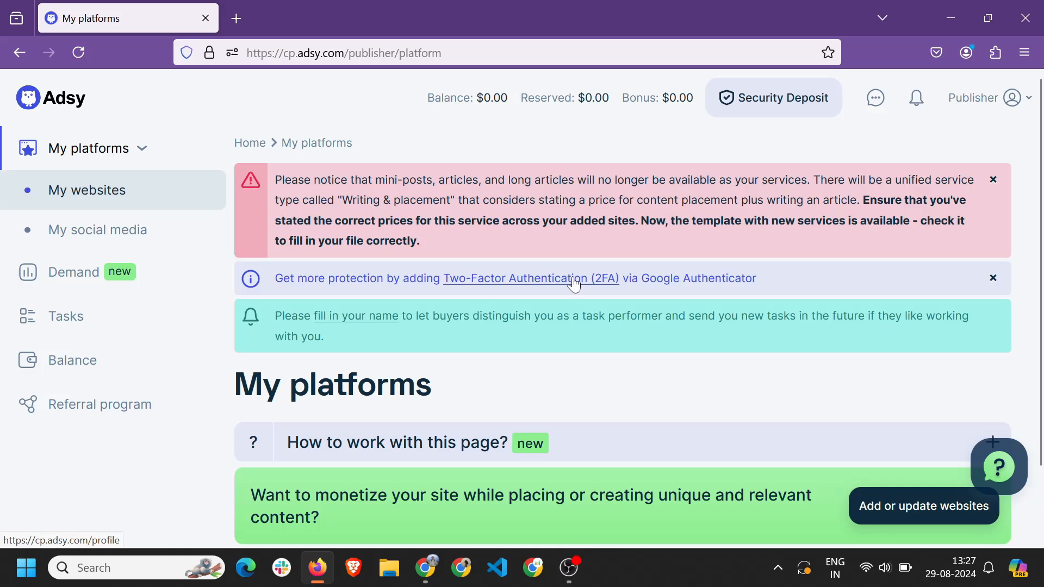
Dismiss the two-factor and discontinued-services notices, then open the profile page to fill in the name.
left_click(992, 286)
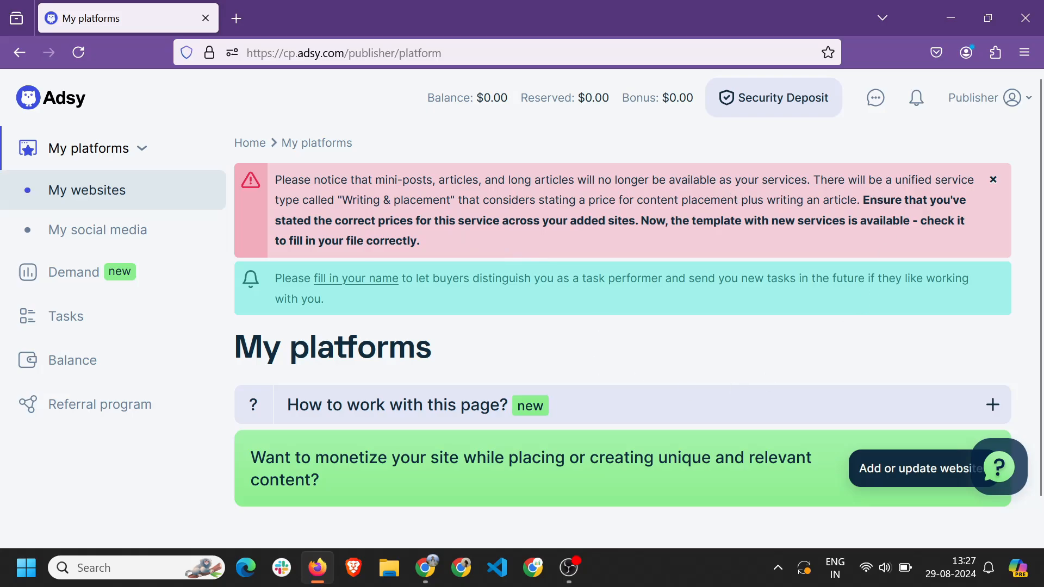
left_click(993, 182)
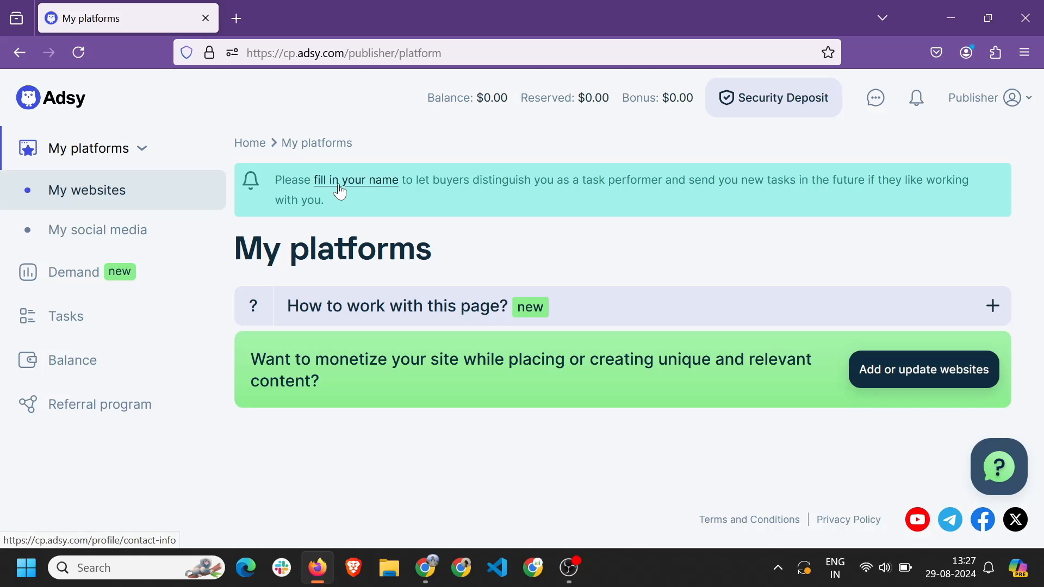
left_click(366, 191)
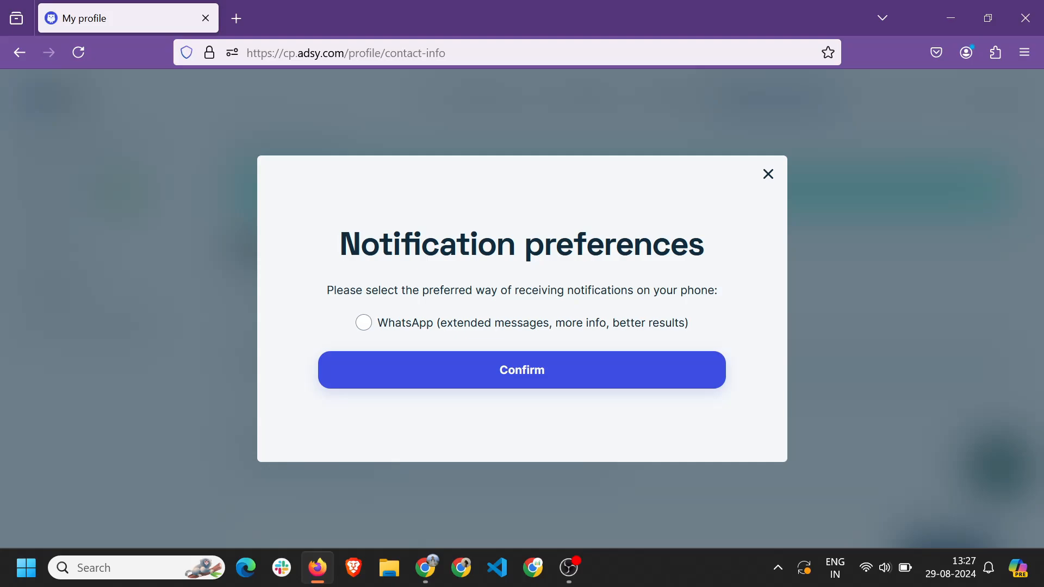
Select WhatsApp as the channel for phone notifications.
left_click(488, 326)
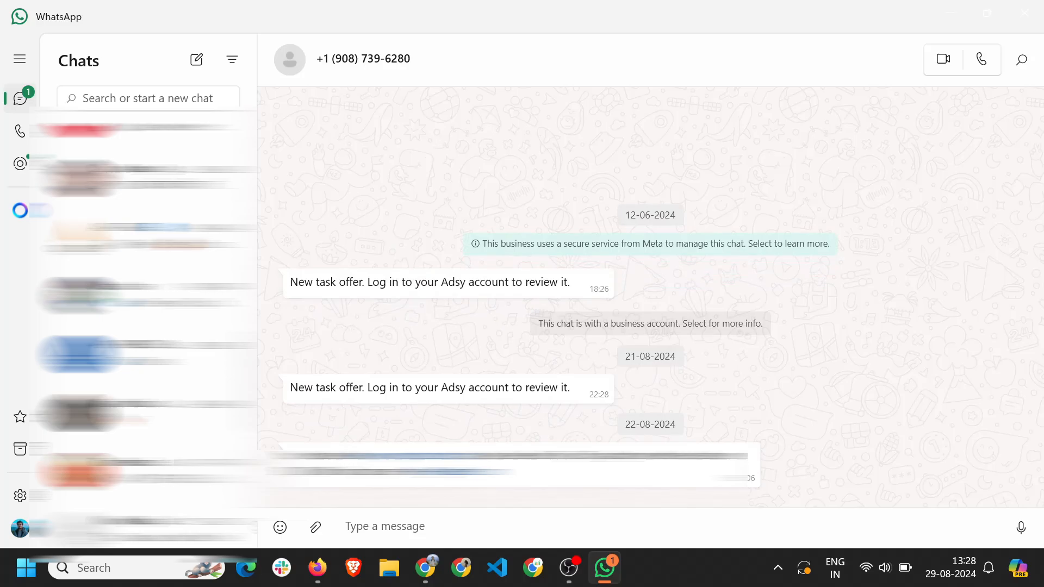
Highlight text in two of Adsy's 'New task offer' messages in the WhatsApp chat.
left_click_drag(290, 281, 436, 282)
left_click_drag(303, 387, 380, 387)
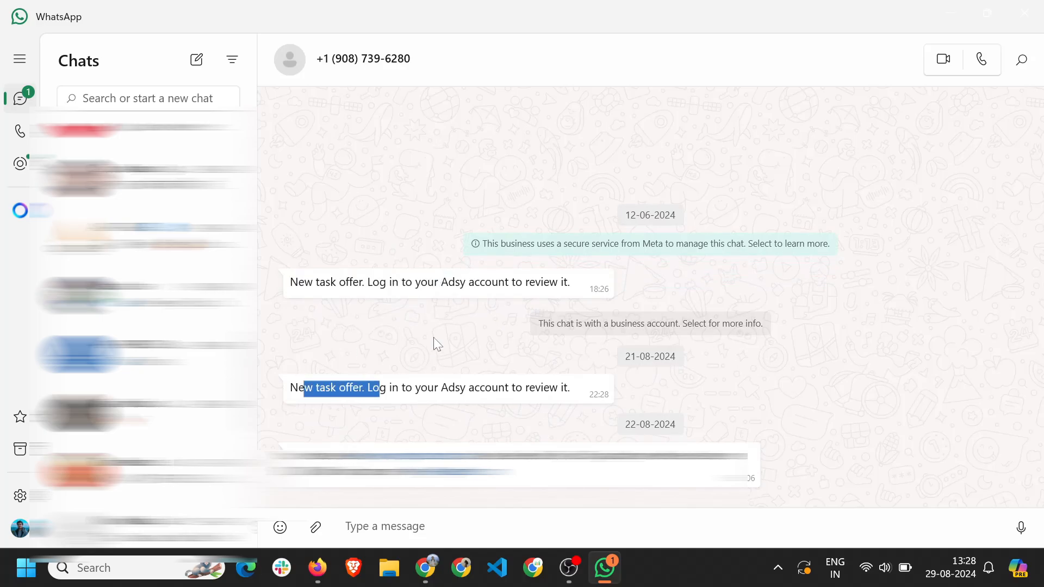
left_click(433, 338)
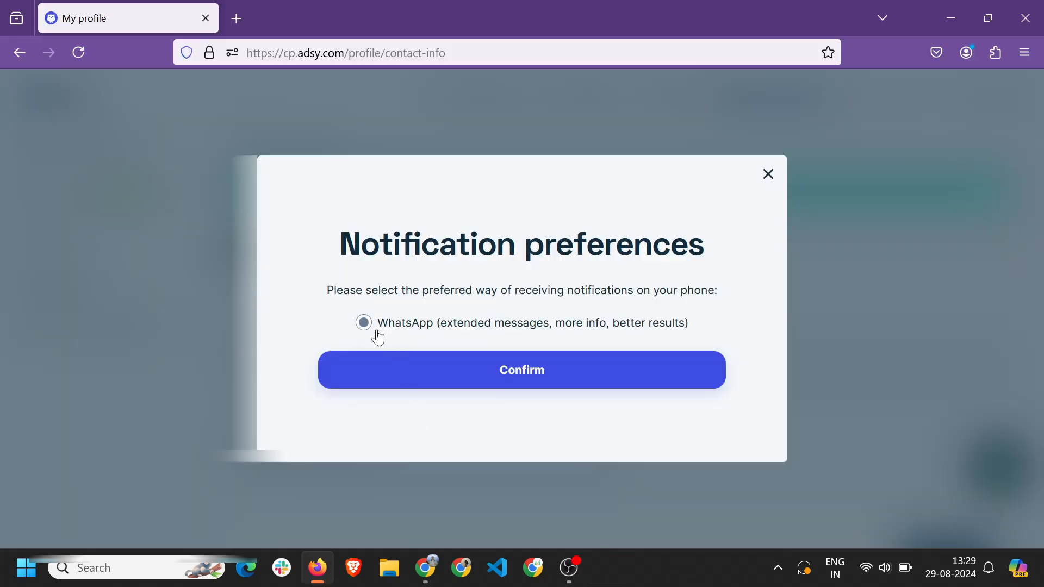
Verify the +91 phone number by submitting the code received over WhatsApp.
left_click(528, 376)
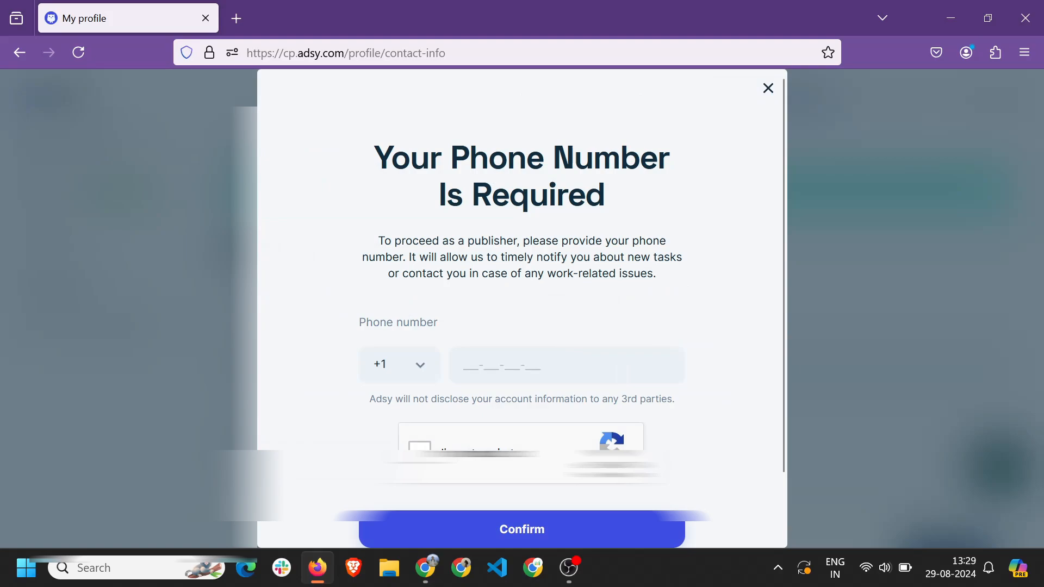
left_click(395, 365)
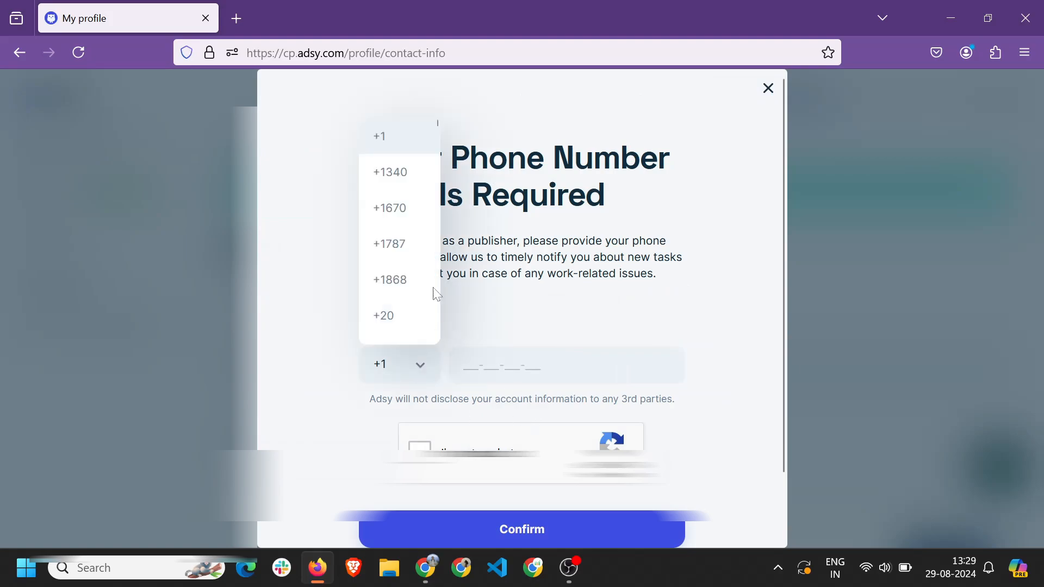
scroll(407, 319, "down", 15)
left_click(407, 315)
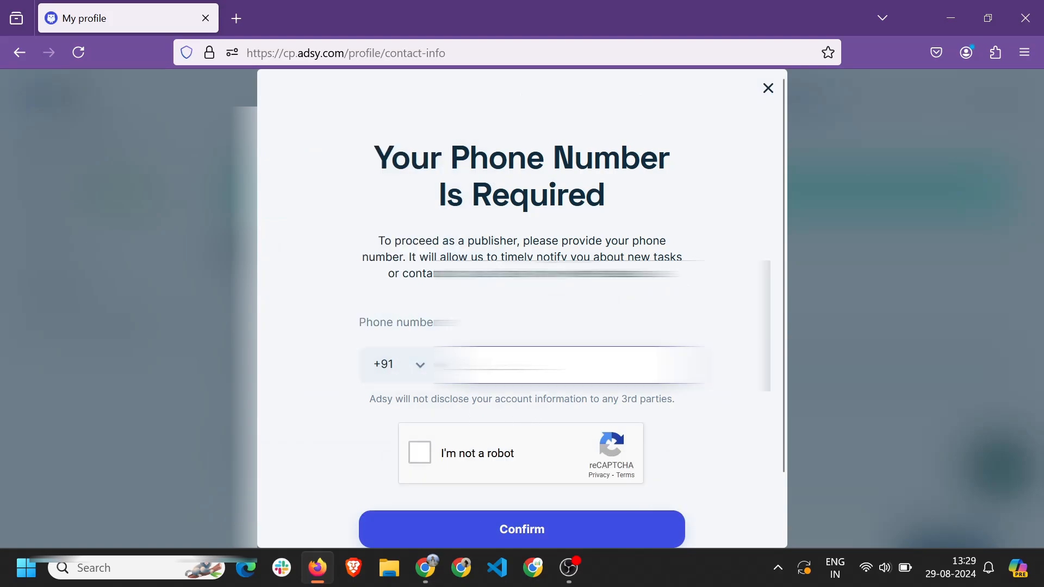
left_click(461, 459)
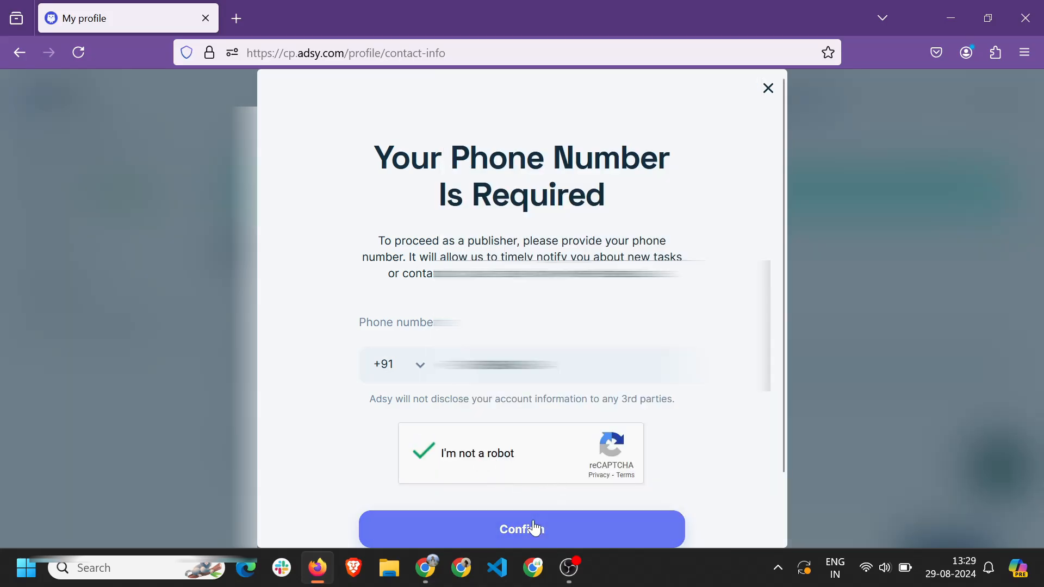
left_click(527, 535)
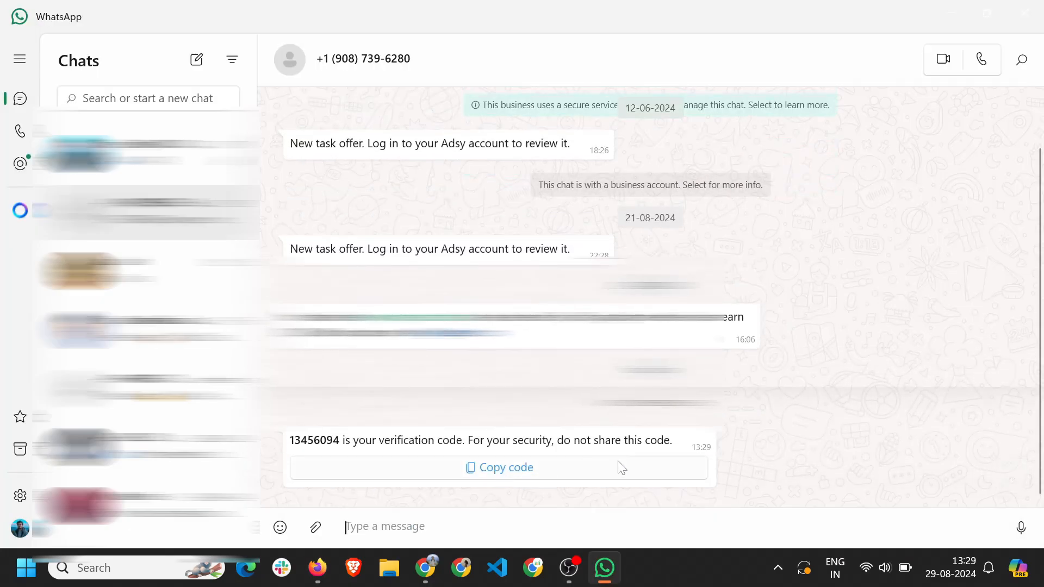
left_click(318, 567)
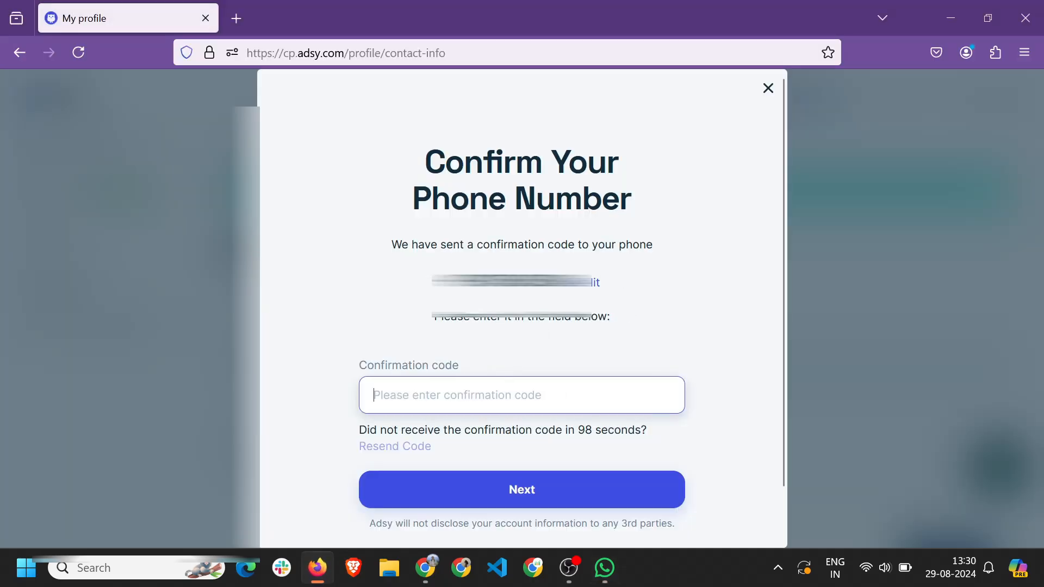
key("ctrl+v")
left_click(523, 480)
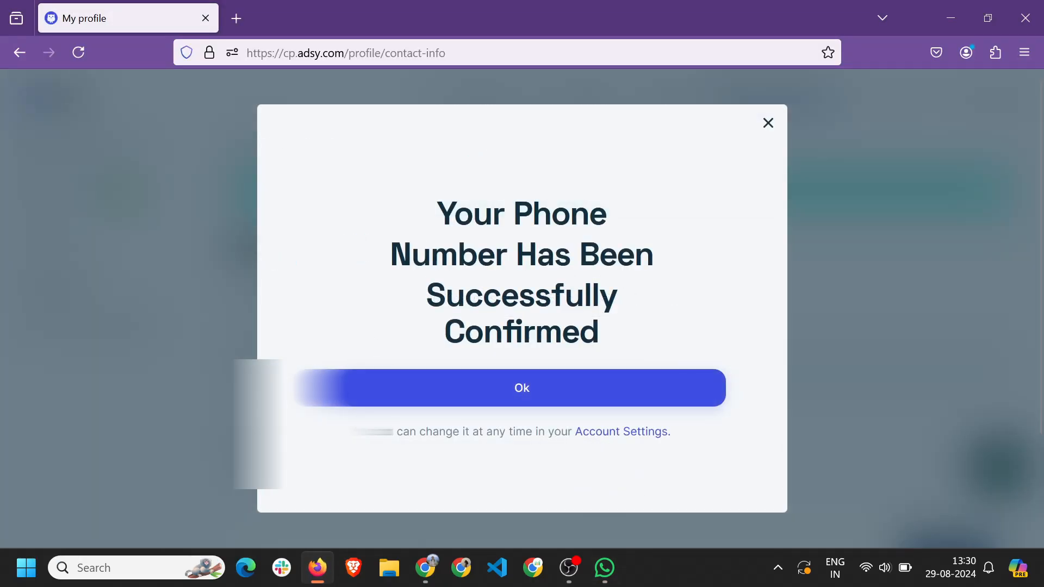
left_click_drag(454, 214, 651, 332)
left_click(536, 392)
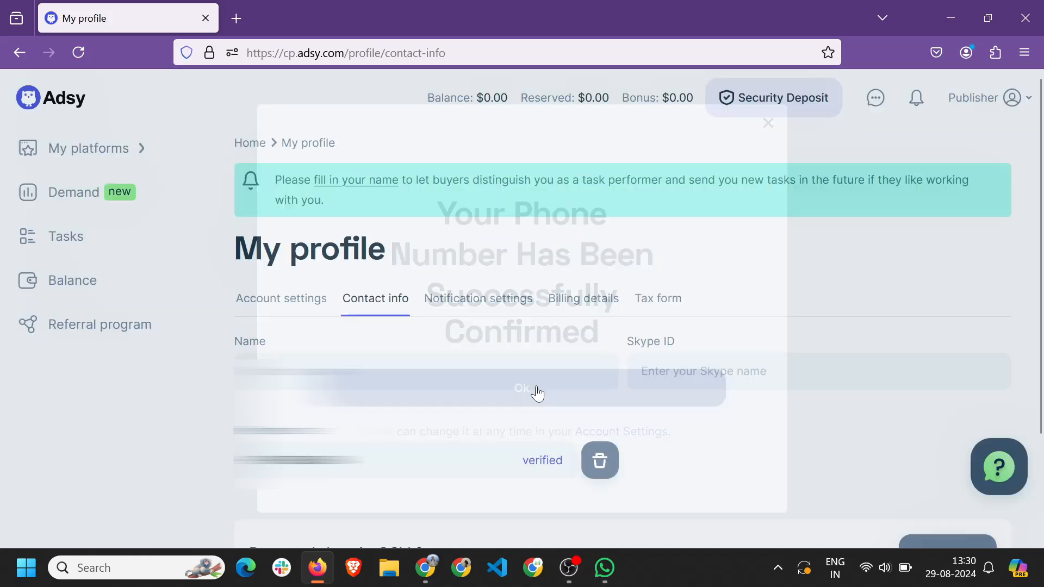
Enter the user's full name in the contact info Name field.
scroll(509, 418, "down", 1)
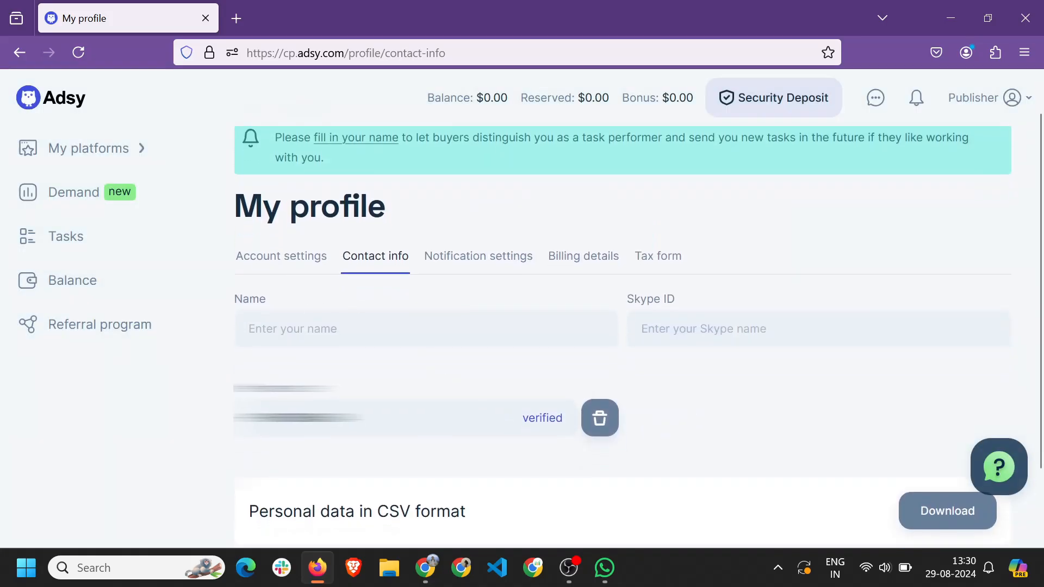
left_click(426, 324)
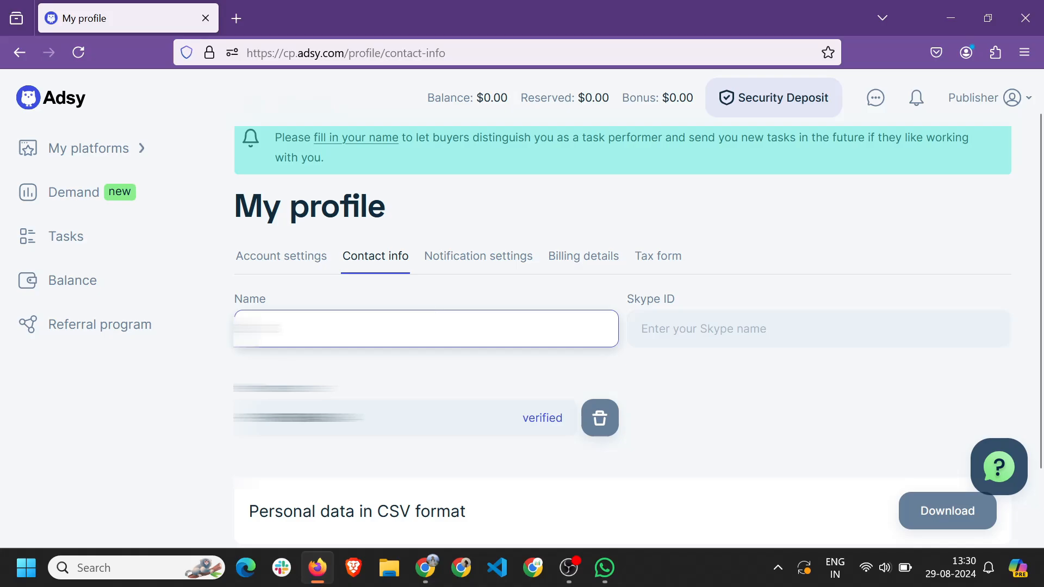
scroll(426, 303, "down", 1)
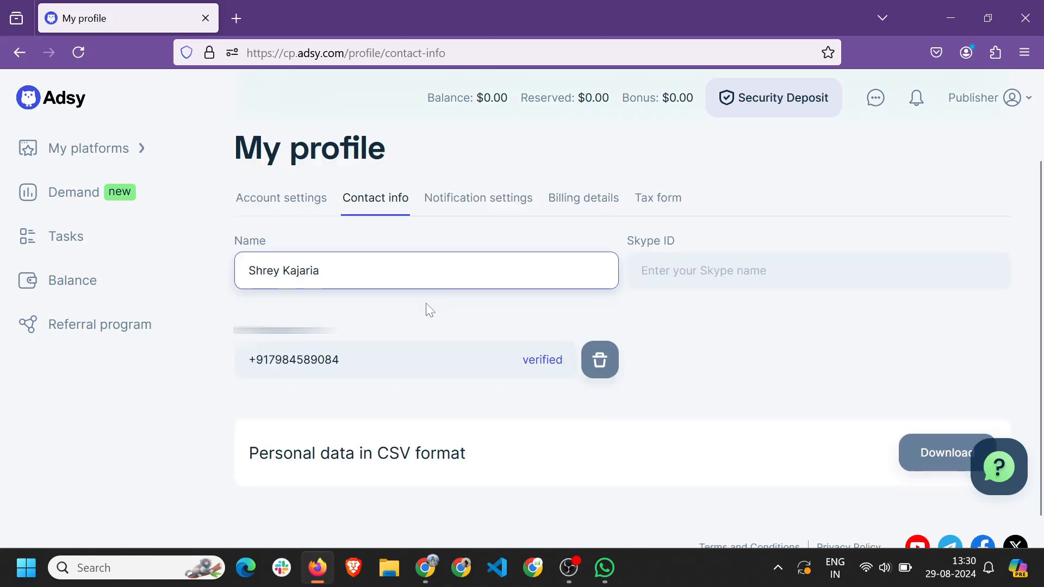
scroll(430, 310, "down", 1)
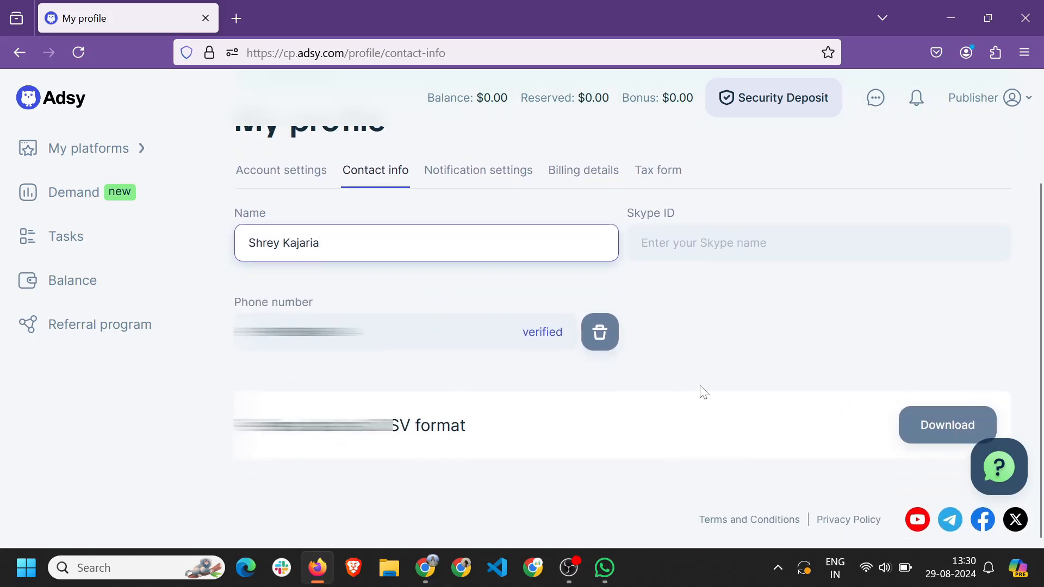
scroll(714, 391, "up", 3)
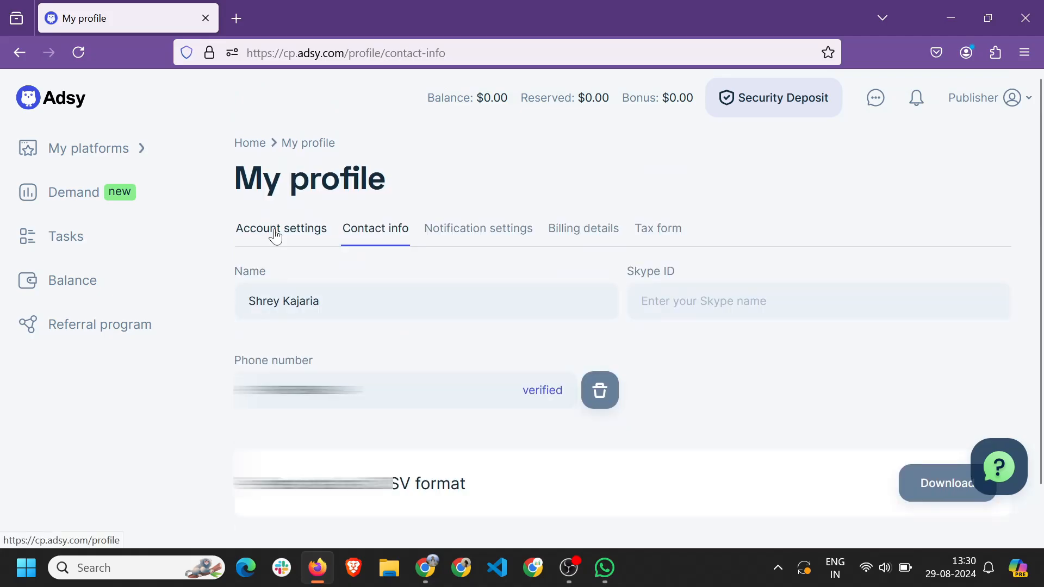
Switch to Account settings and review linked accounts, account email and password.
left_click(275, 235)
scroll(255, 264, "down", 3)
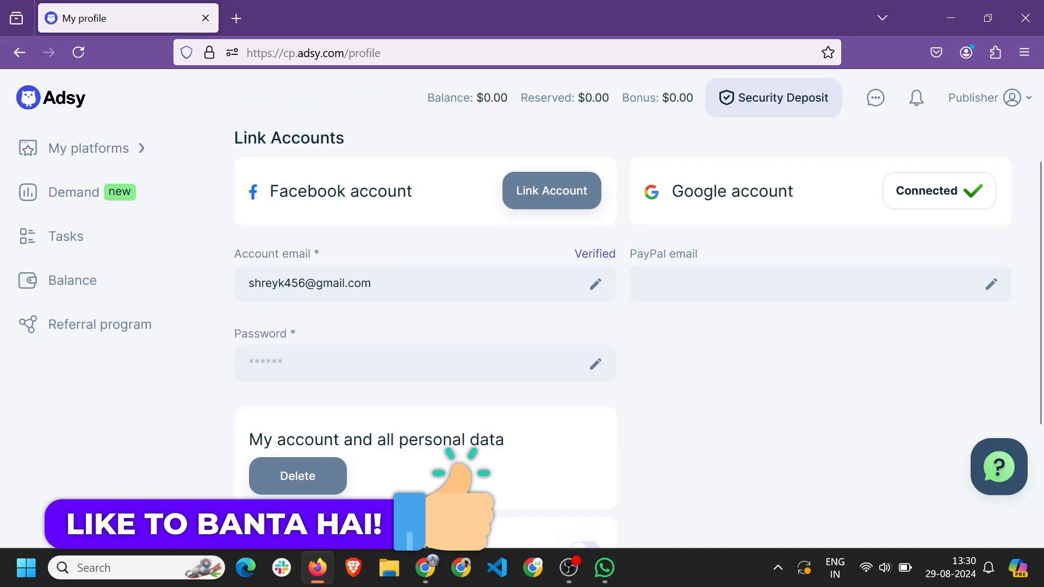
scroll(594, 377, "down", 2)
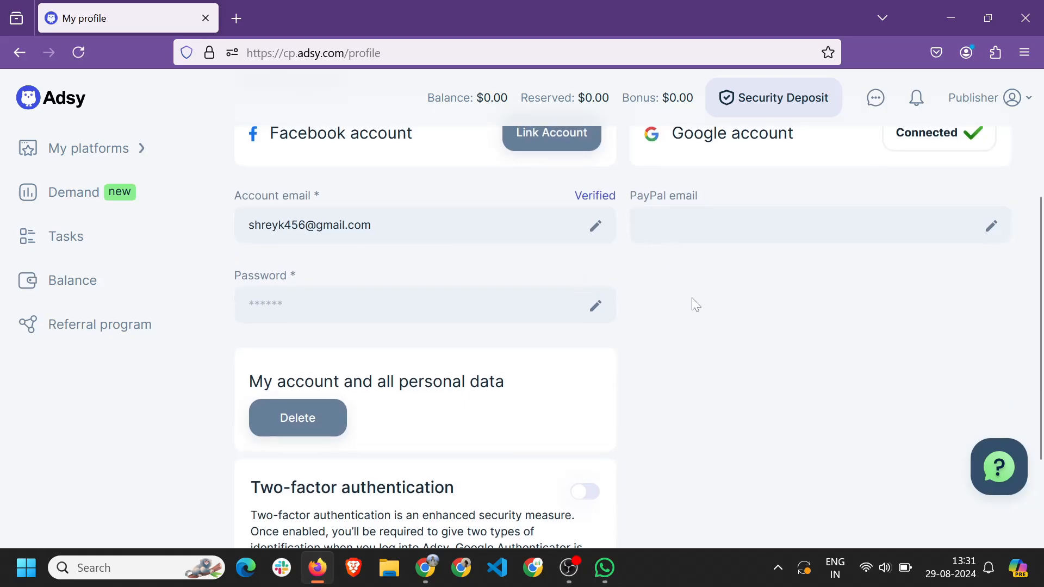
scroll(692, 298, "up", 4)
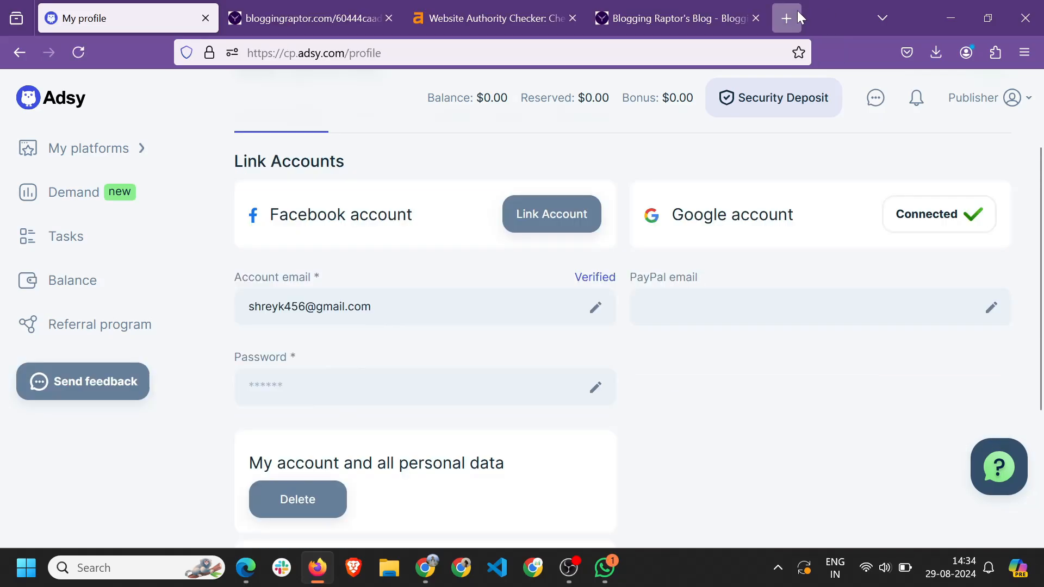
Load Gmail in a new tab and open Adsy's welcome email.
left_click(797, 11)
type("gmai")
key("Return")
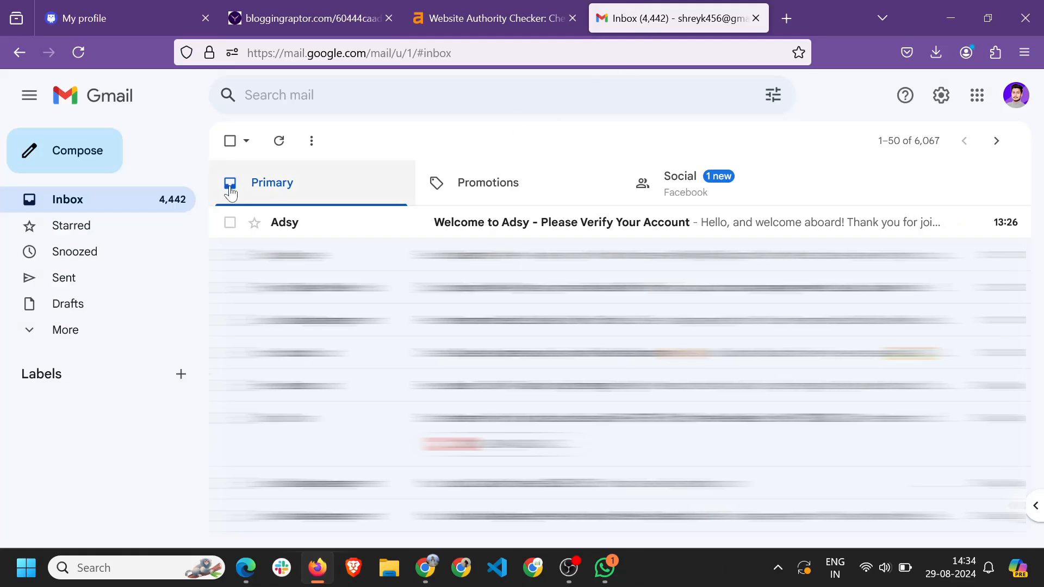
left_click(305, 234)
scroll(416, 308, "down", 2)
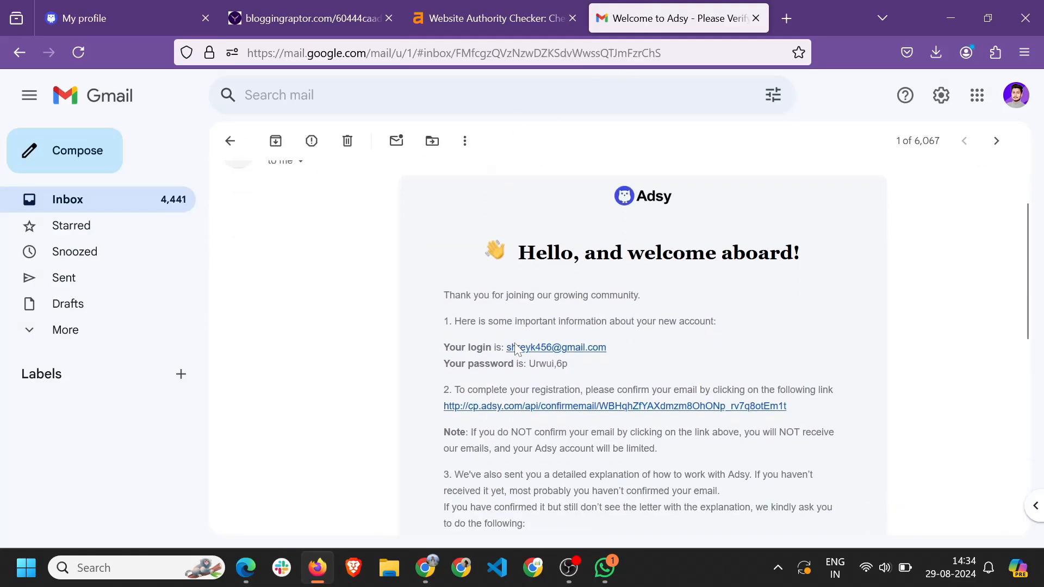
scroll(416, 308, "up", 1)
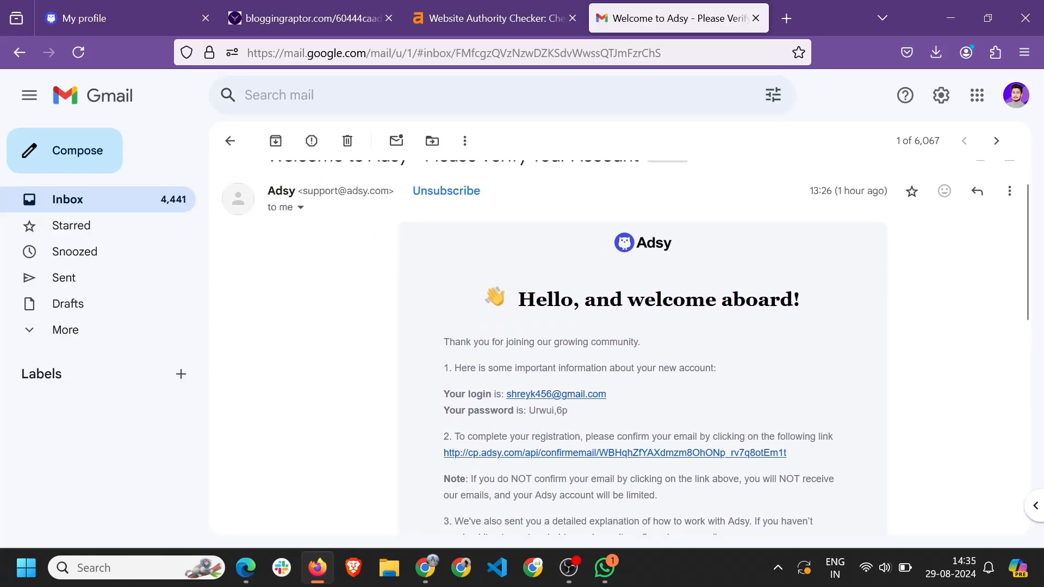
Confirm the account email via the welcome email's link, then select the account password.
left_click_drag(528, 410, 575, 413)
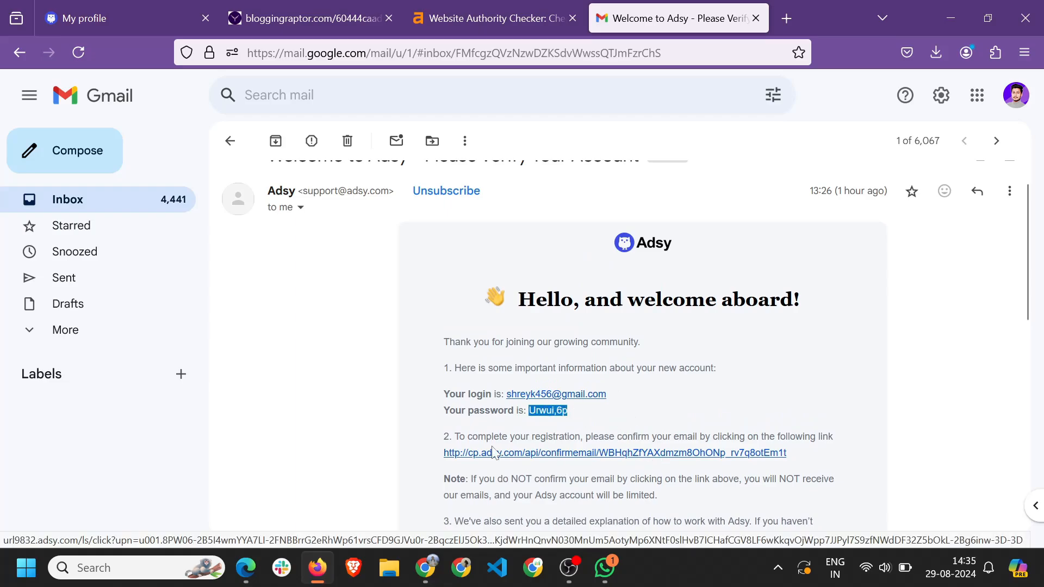
left_click(580, 463)
left_click(582, 455)
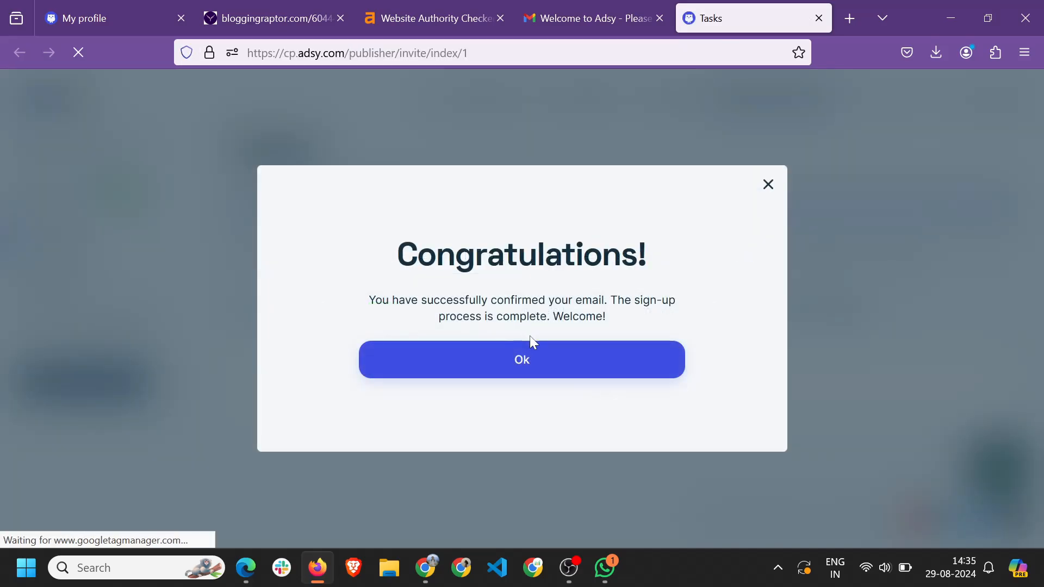
left_click(531, 363)
key("ctrl+w")
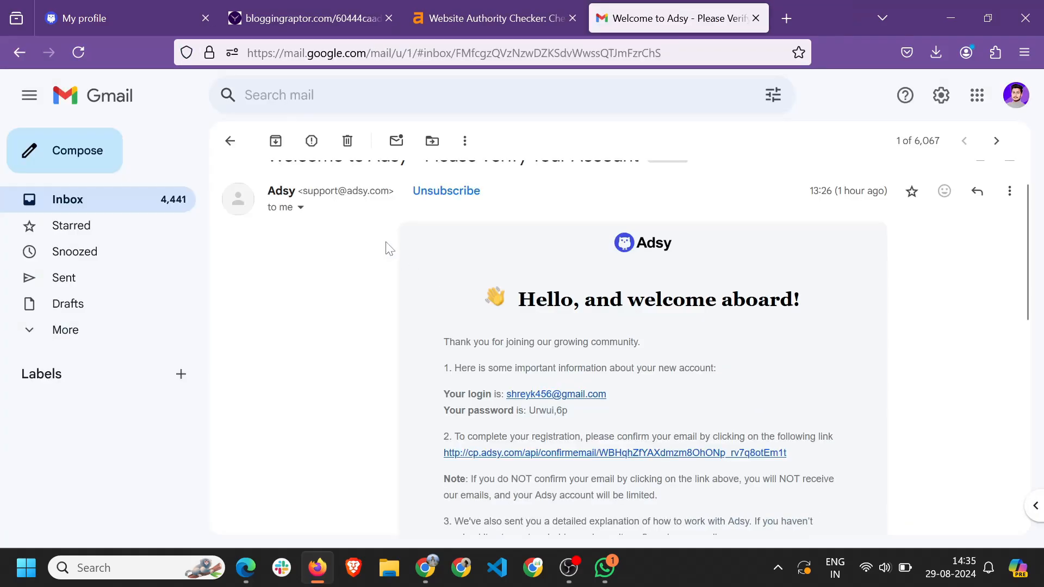
double_click(541, 410)
key("shift+Right")
key("shift+Right")
left_click(103, 15)
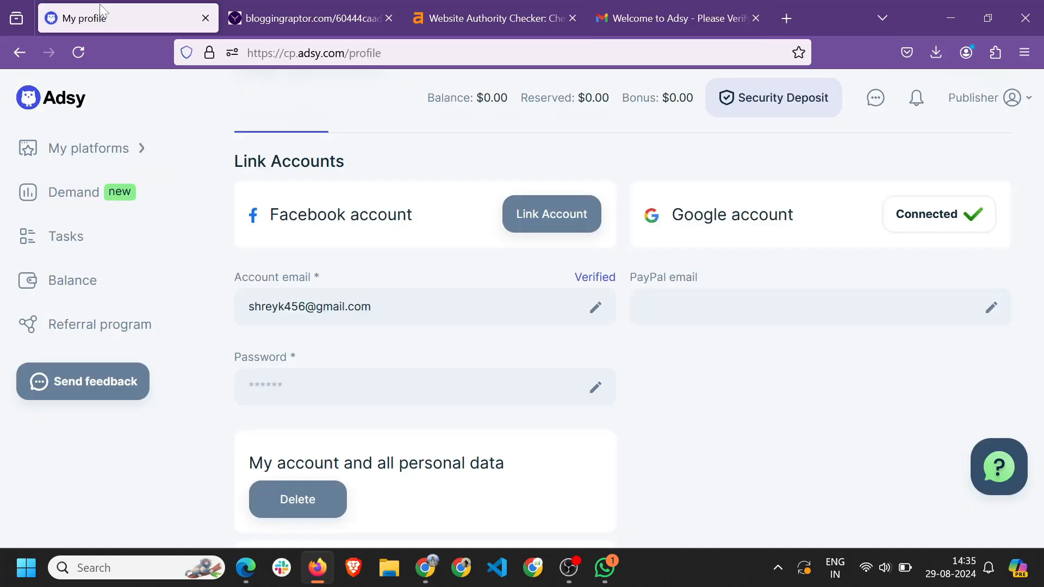
scroll(424, 451, "down", 2)
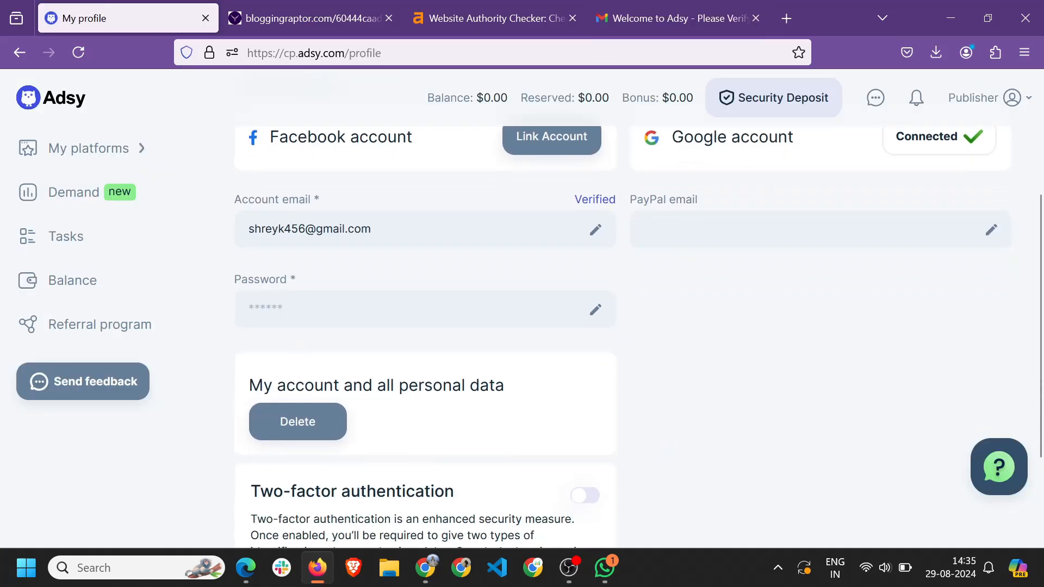
left_click(594, 311)
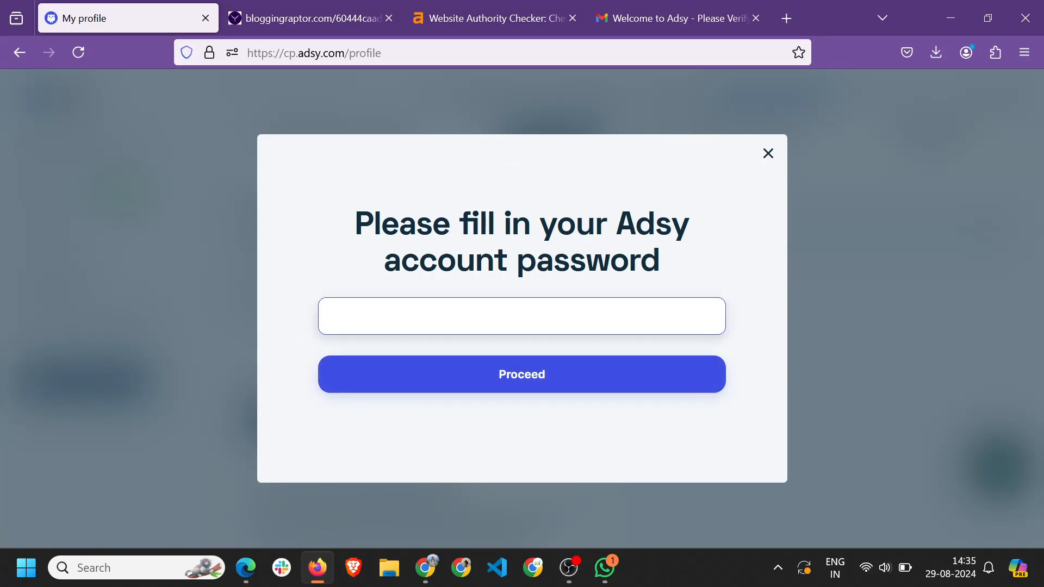
key("ctrl+v")
left_click(530, 379)
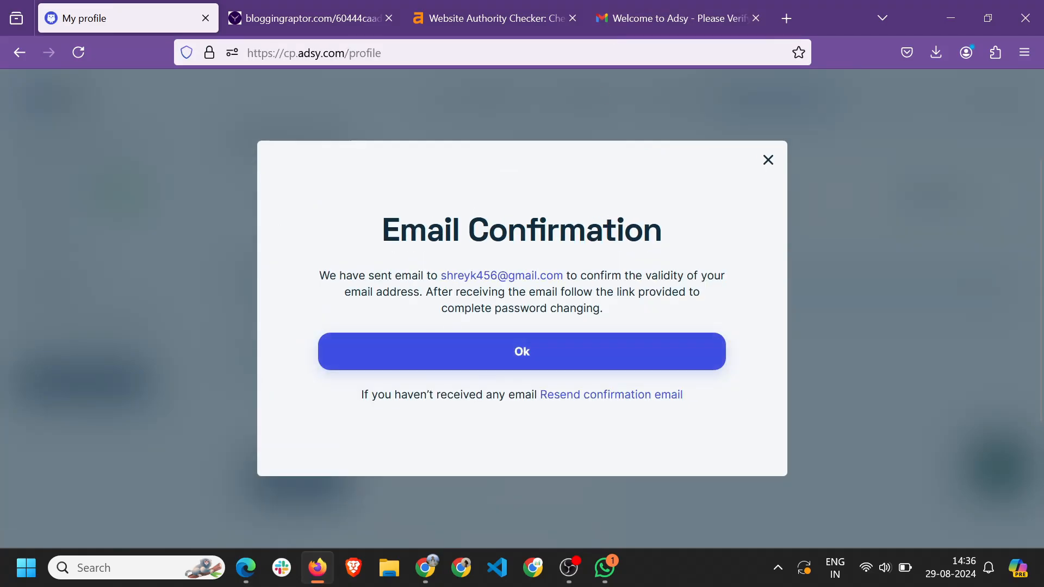
left_click(647, 13)
left_click(230, 140)
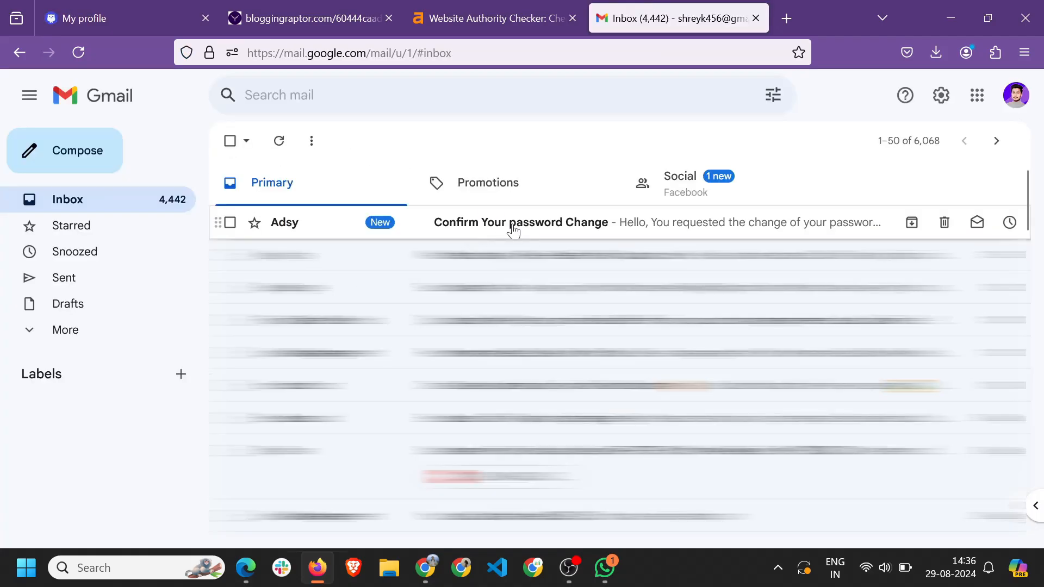
Follow the 'Confirm Your password Change' email link to Adsy's Password change form.
left_click(513, 230)
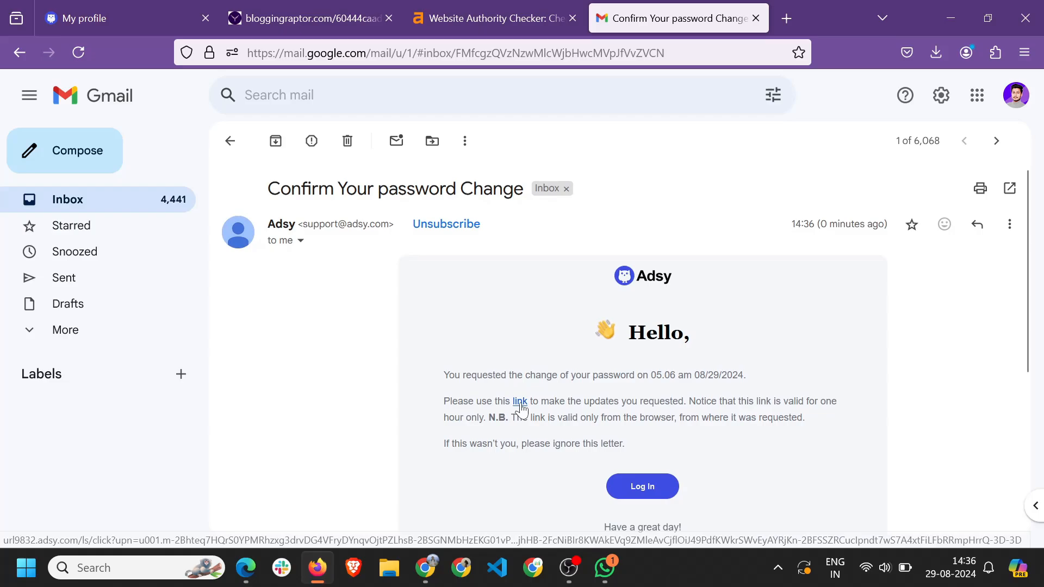
left_click(520, 404)
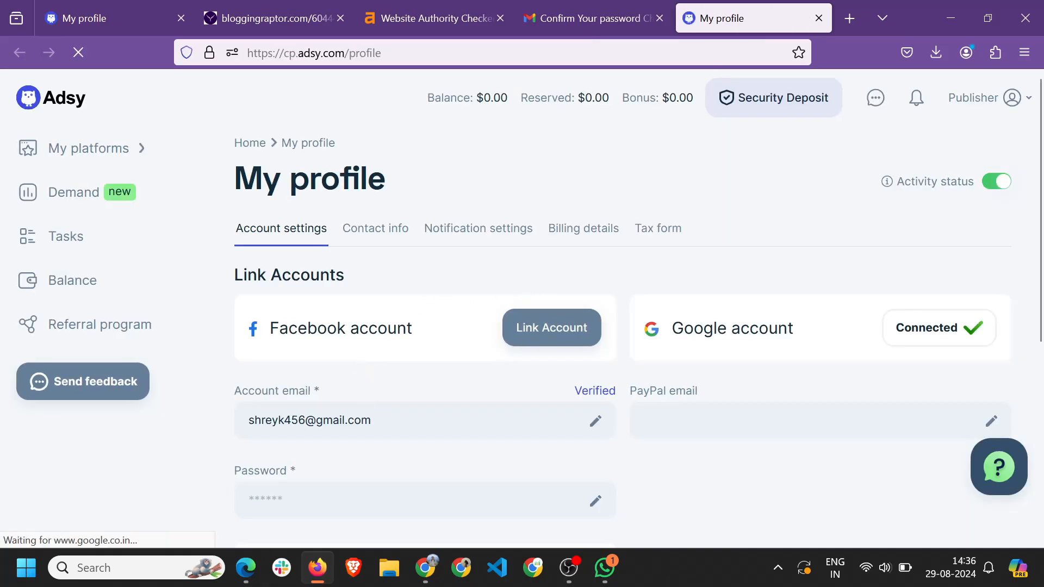
scroll(482, 332, "down", 4)
left_click(566, 281)
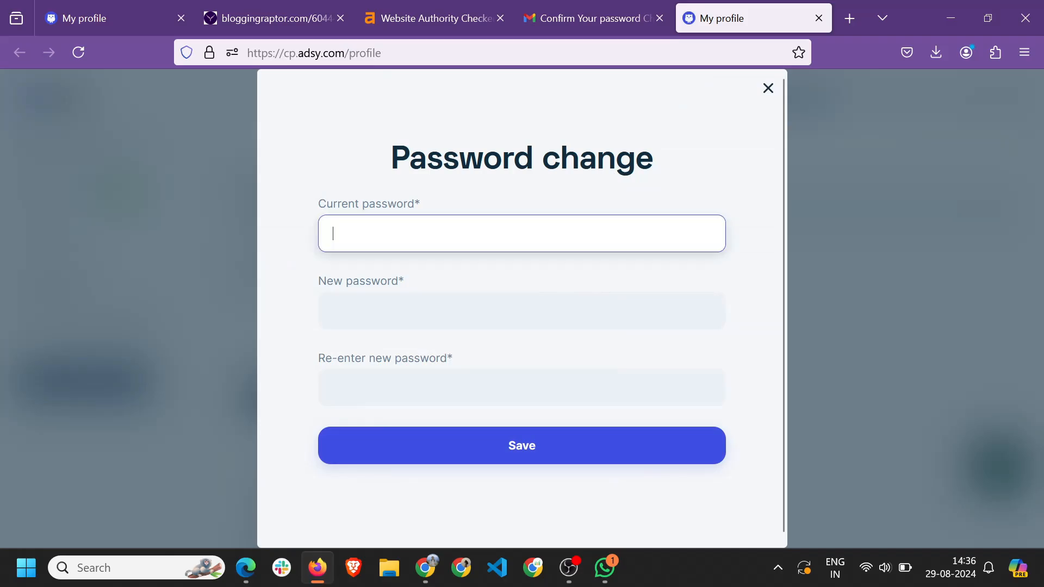
Select the current password in the 'Welcome to Adsy' email.
left_click(587, 18)
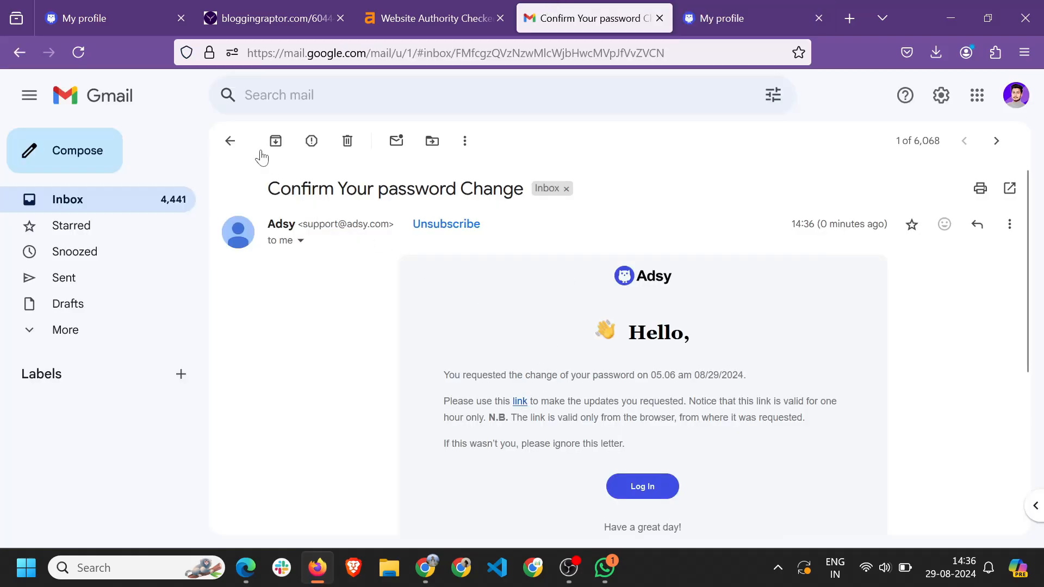
left_click(228, 141)
left_click(543, 255)
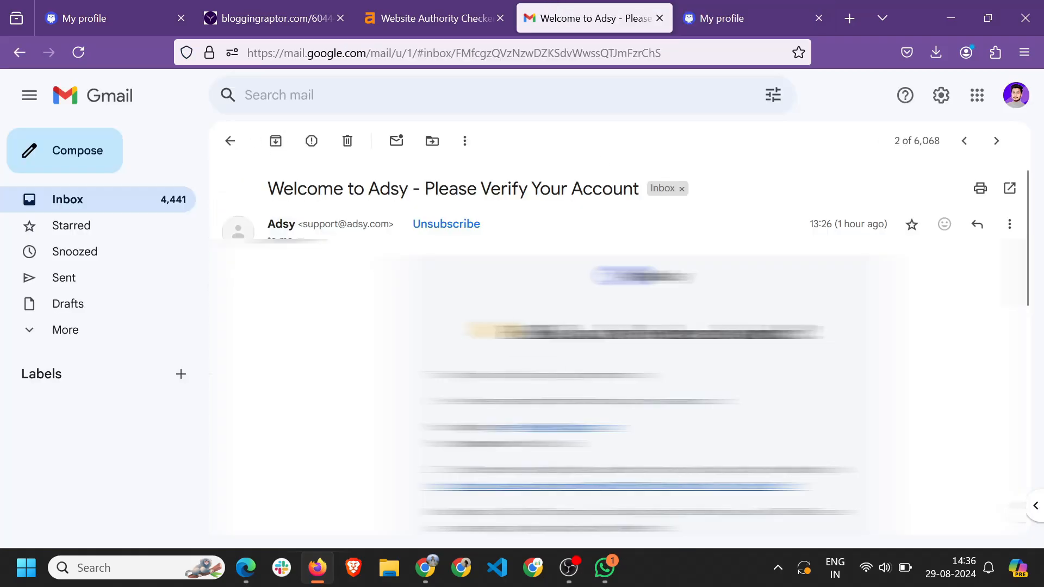
left_click_drag(529, 444, 562, 444)
Change the password by entering the current password and a new password twice.
left_click(728, 19)
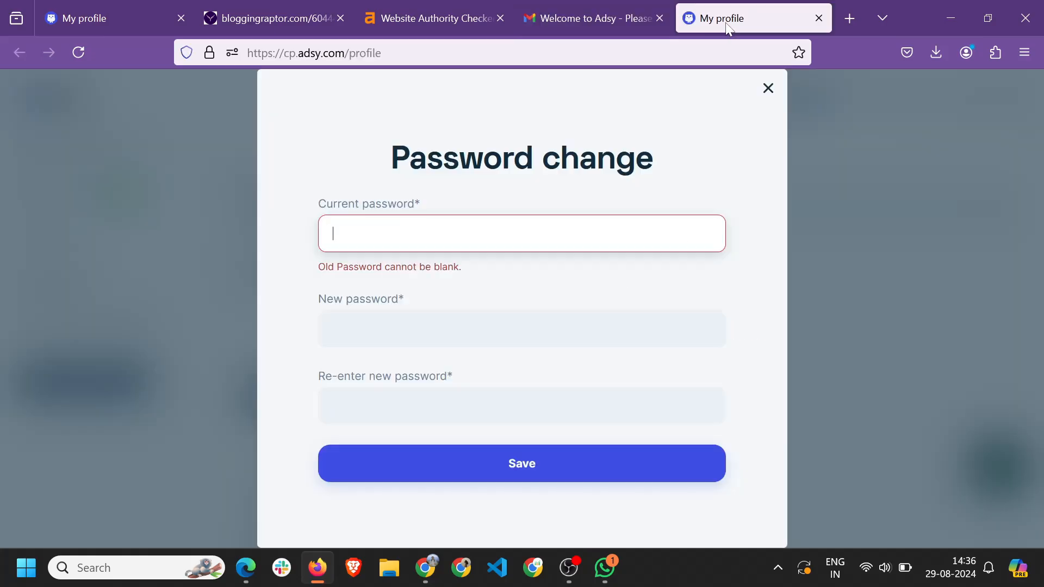
key("ctrl+v")
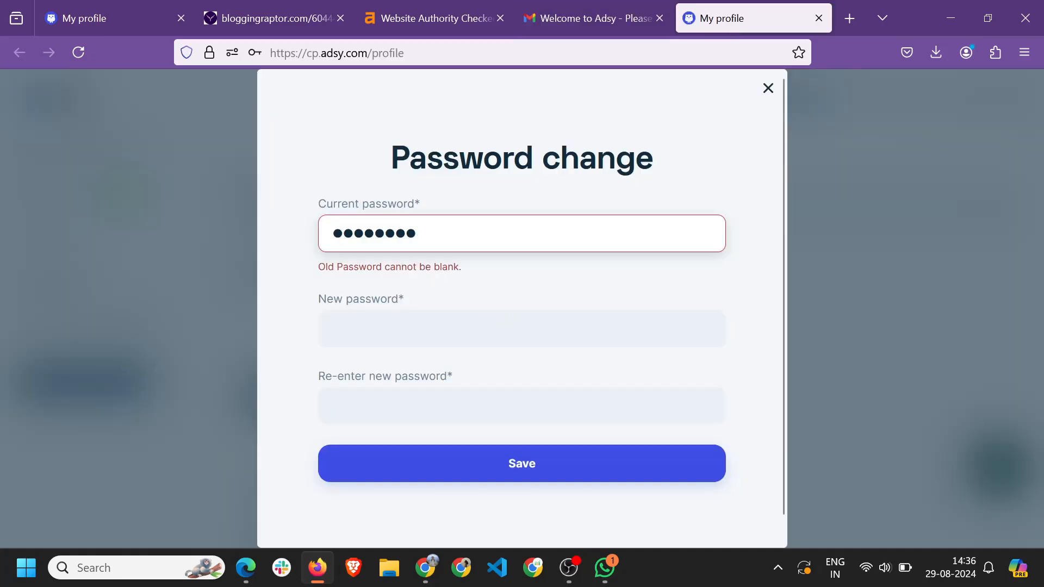
left_click(522, 329)
type("•")
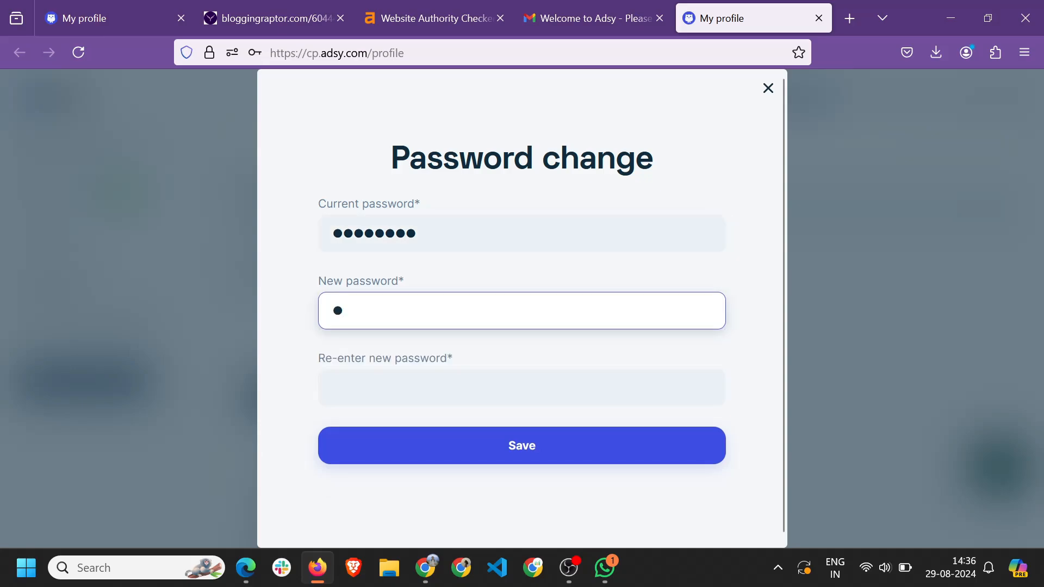
type("••••••")
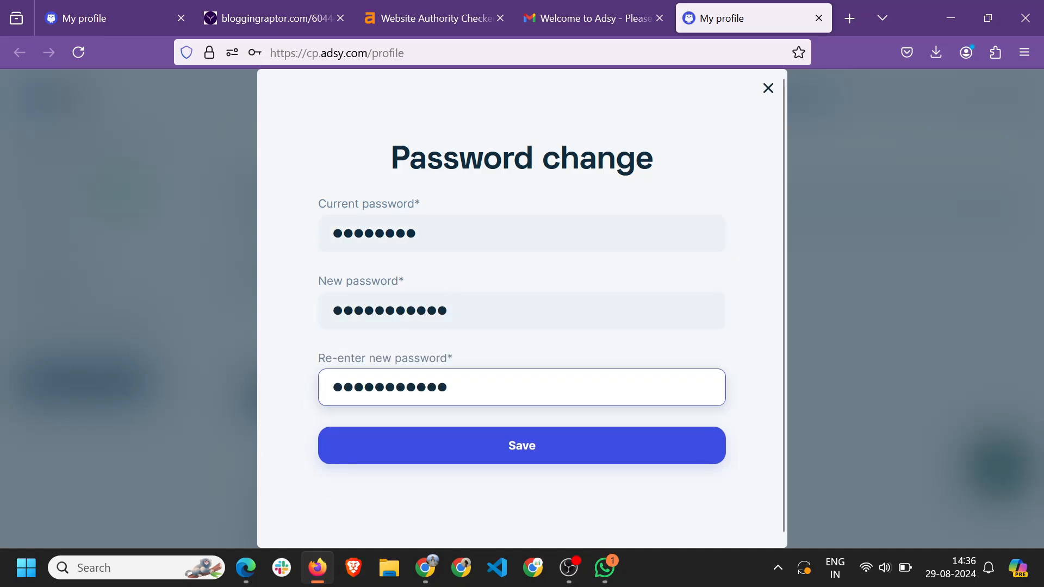
left_click(644, 272)
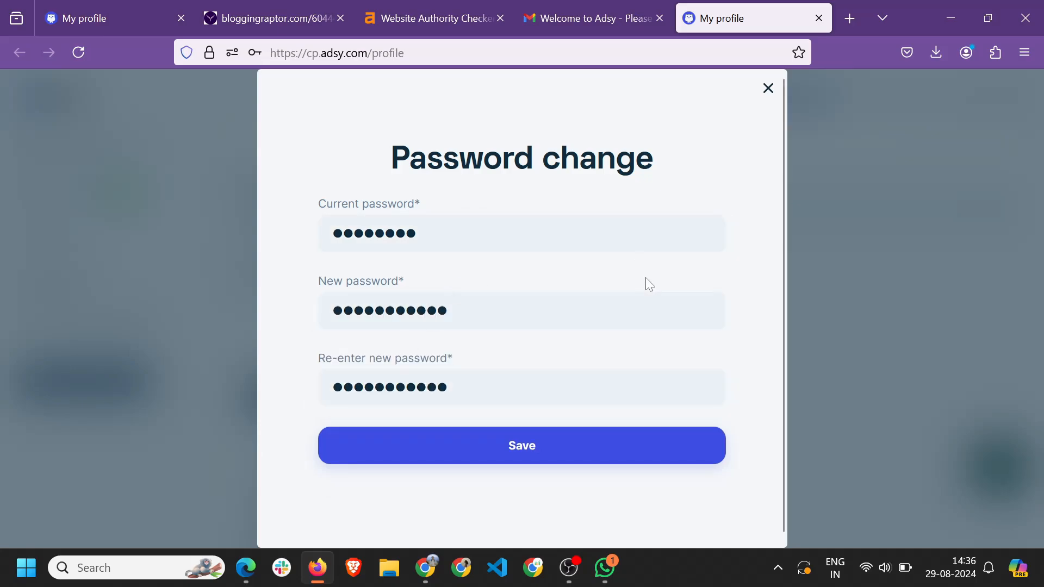
left_click(530, 456)
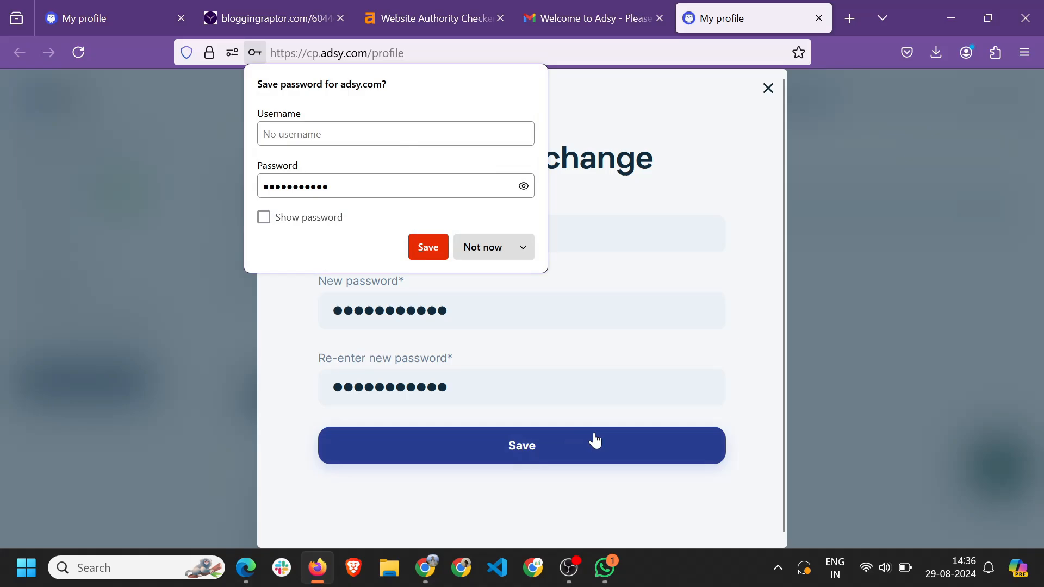
Decline Firefox's save-password offer and sign back into Adsy with Google.
left_click(492, 244)
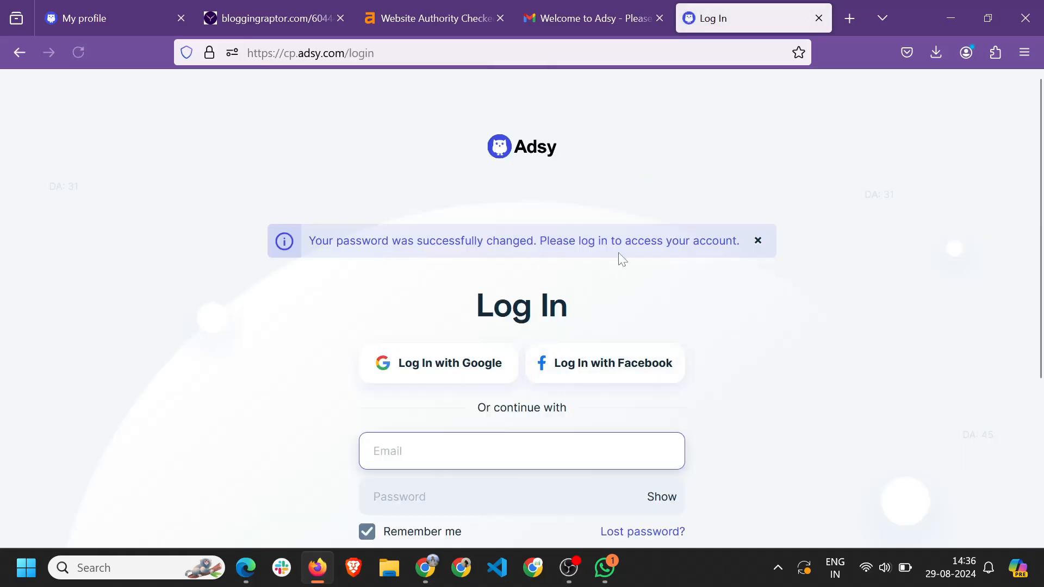
left_click(403, 371)
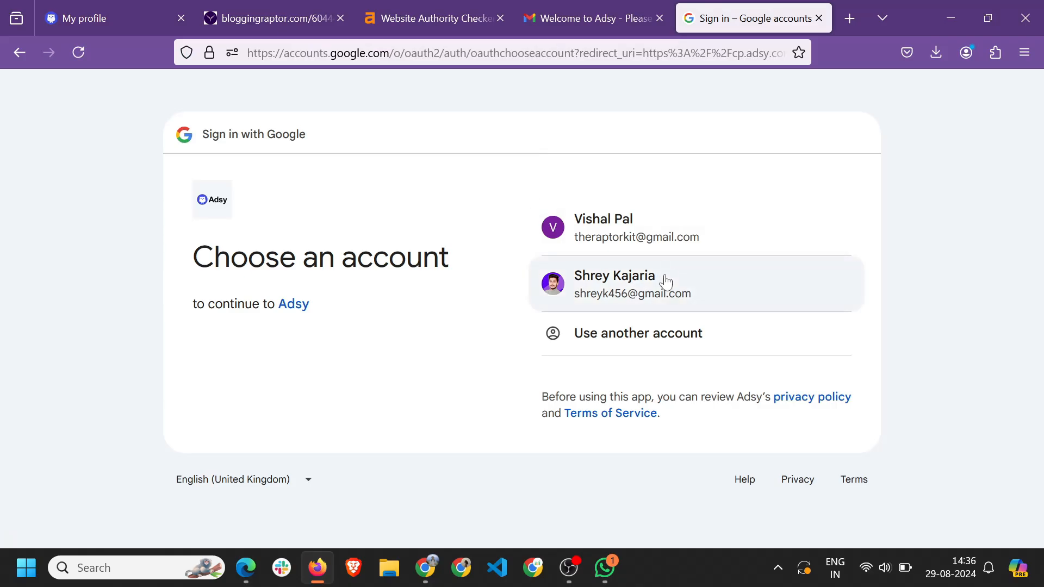
left_click(664, 279)
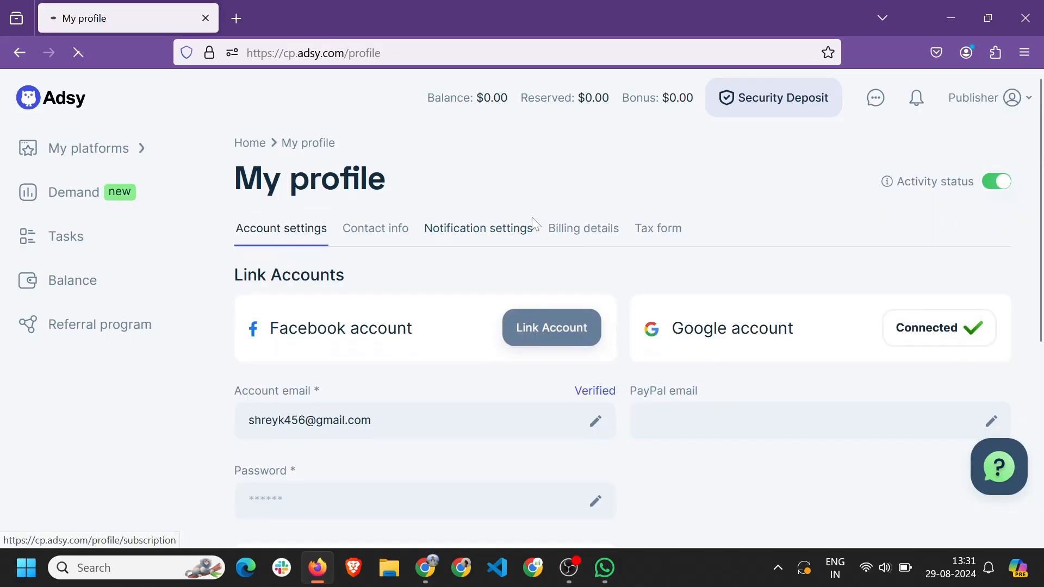
In Notification settings, untick Essential letters, Helpful letters and Weekly updates.
left_click(530, 228)
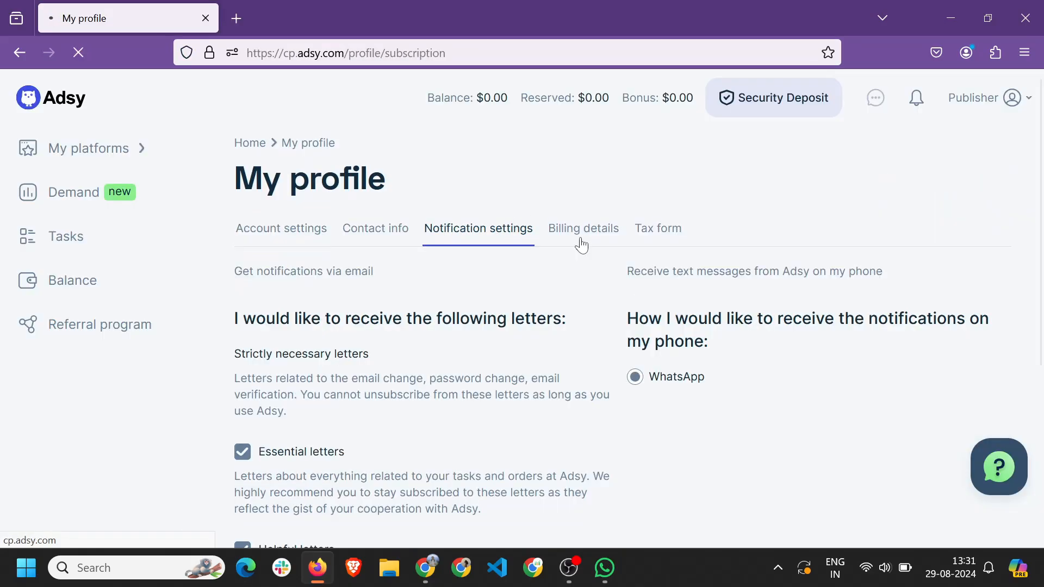
scroll(410, 306, "down", 2)
scroll(308, 387, "down", 3)
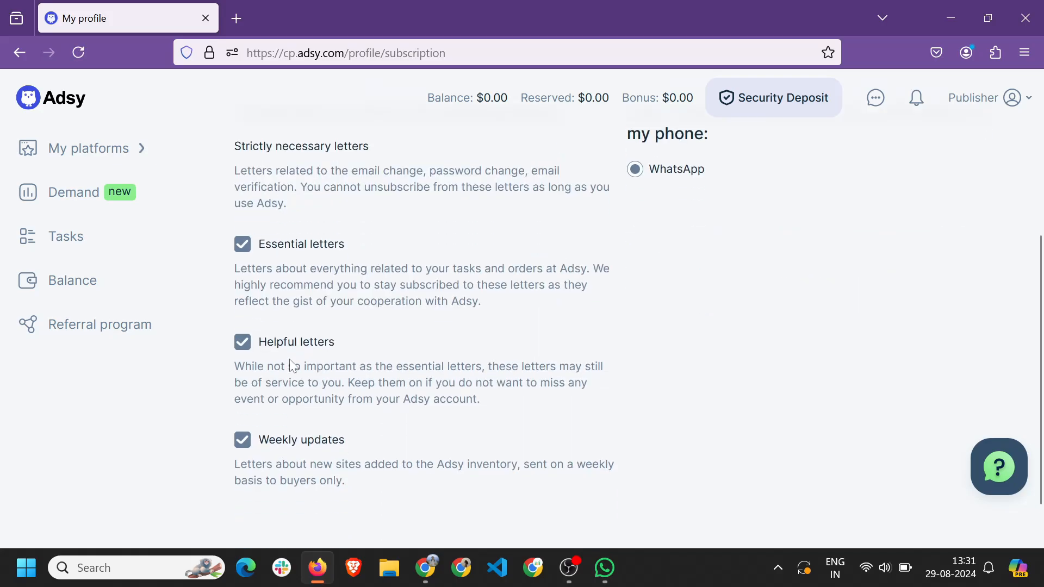
scroll(300, 446, "down", 1)
scroll(302, 389, "up", 3)
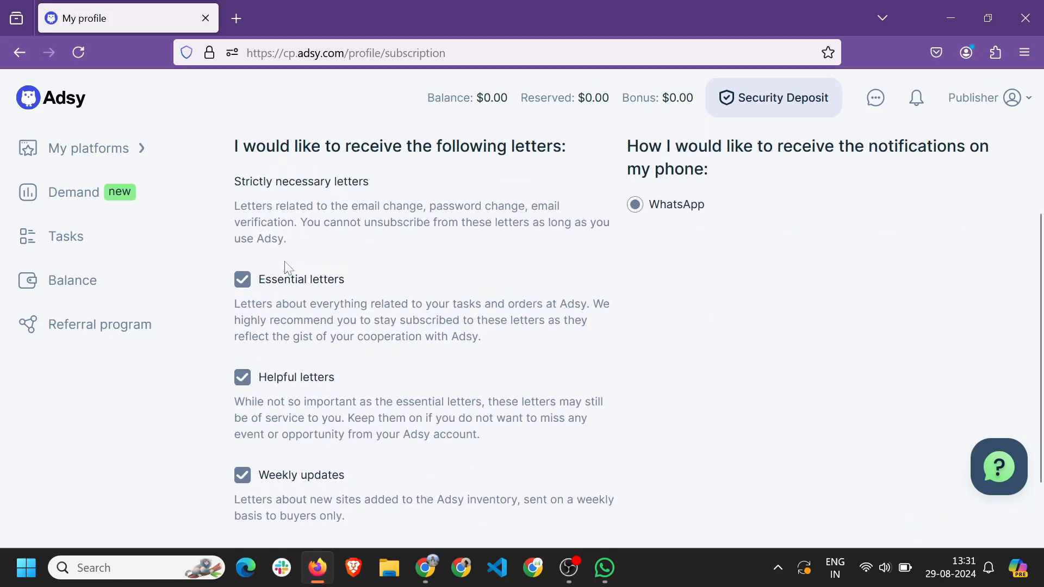
scroll(275, 415, "down", 2)
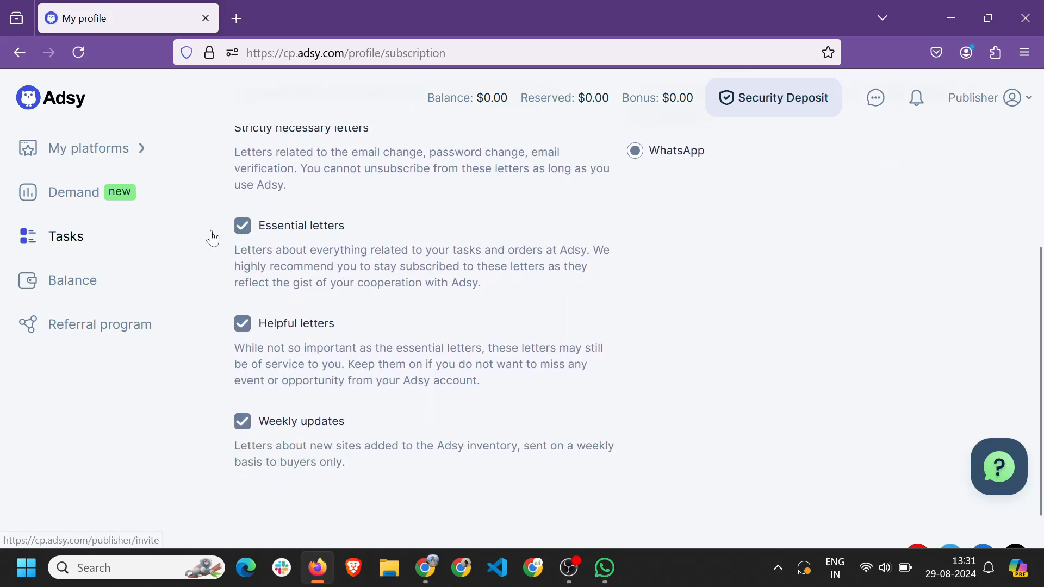
left_click(242, 225)
left_click(243, 324)
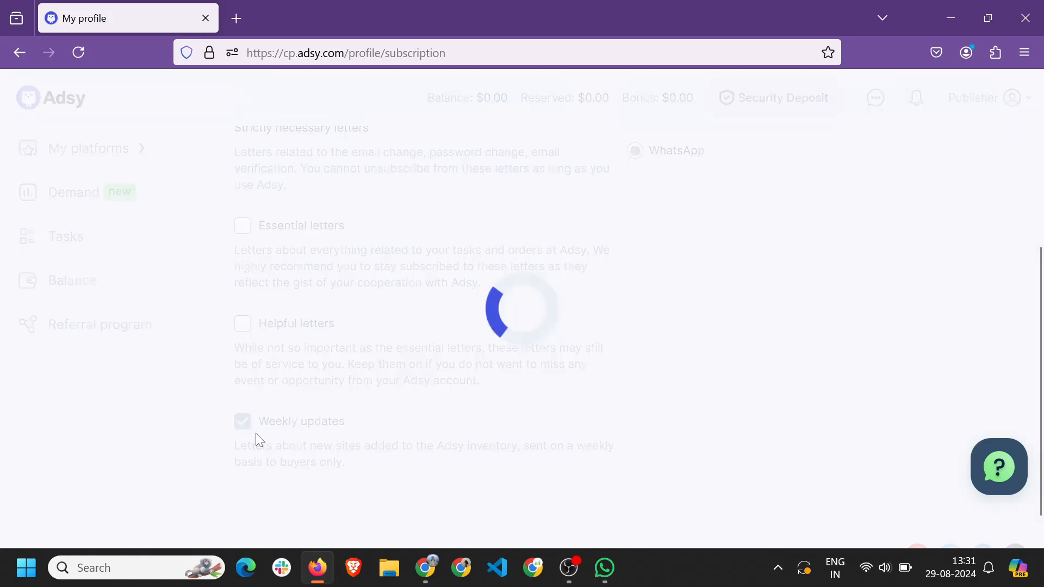
left_click(243, 422)
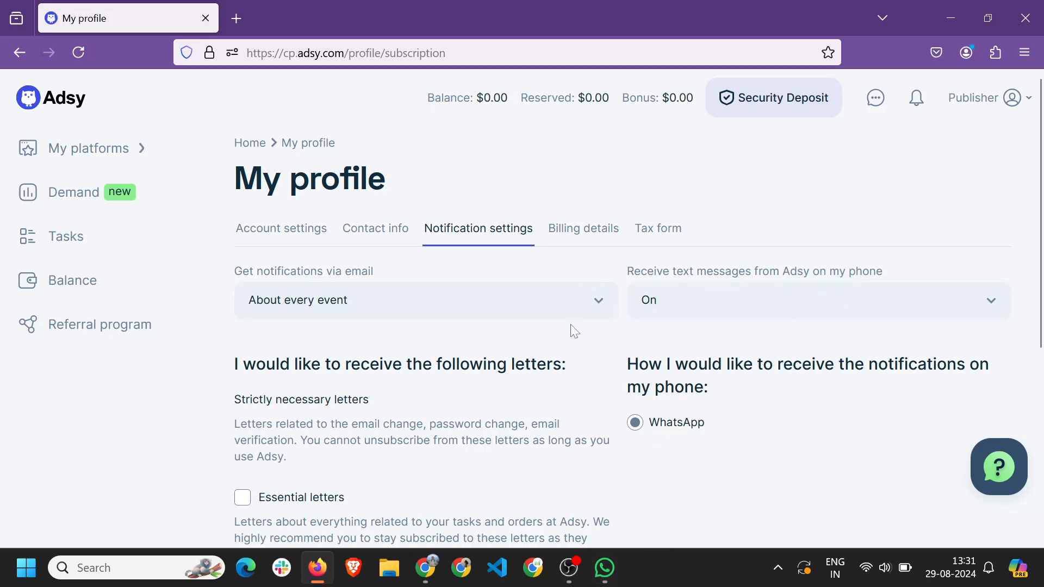
Enter the company name and street address in Billing details and save them.
left_click(585, 235)
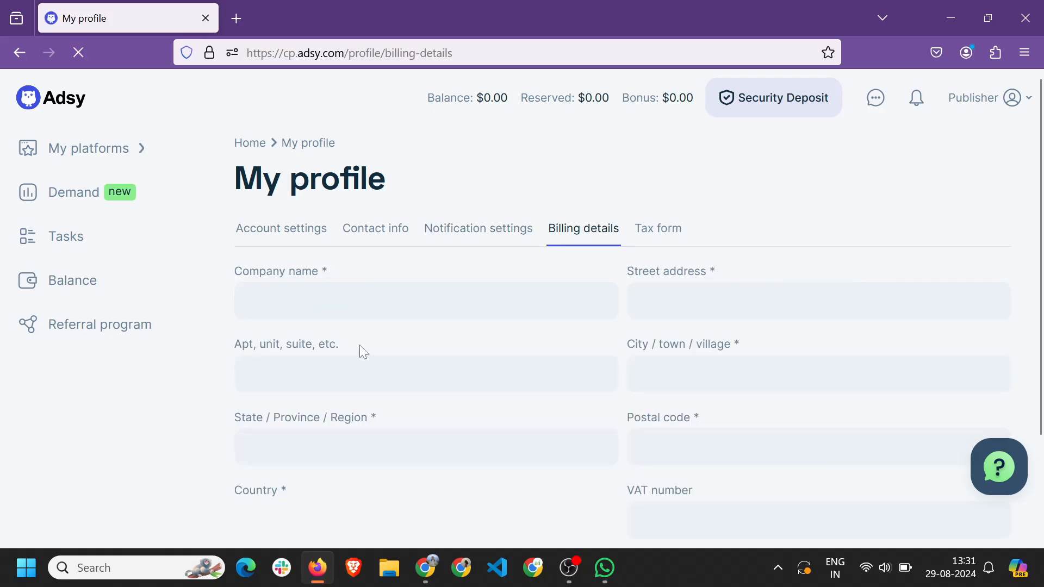
scroll(370, 304, "down", 2)
left_click(380, 182)
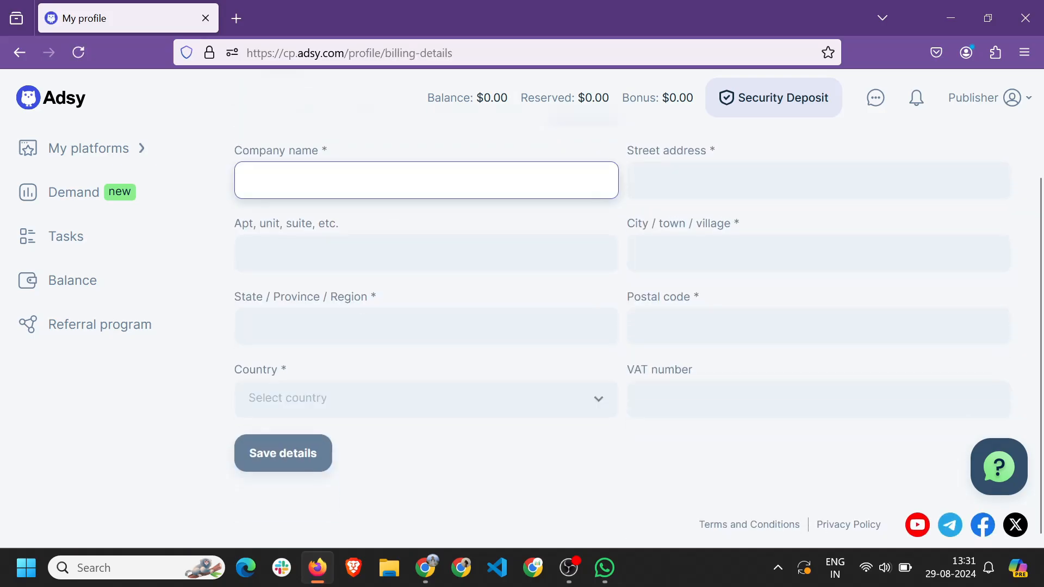
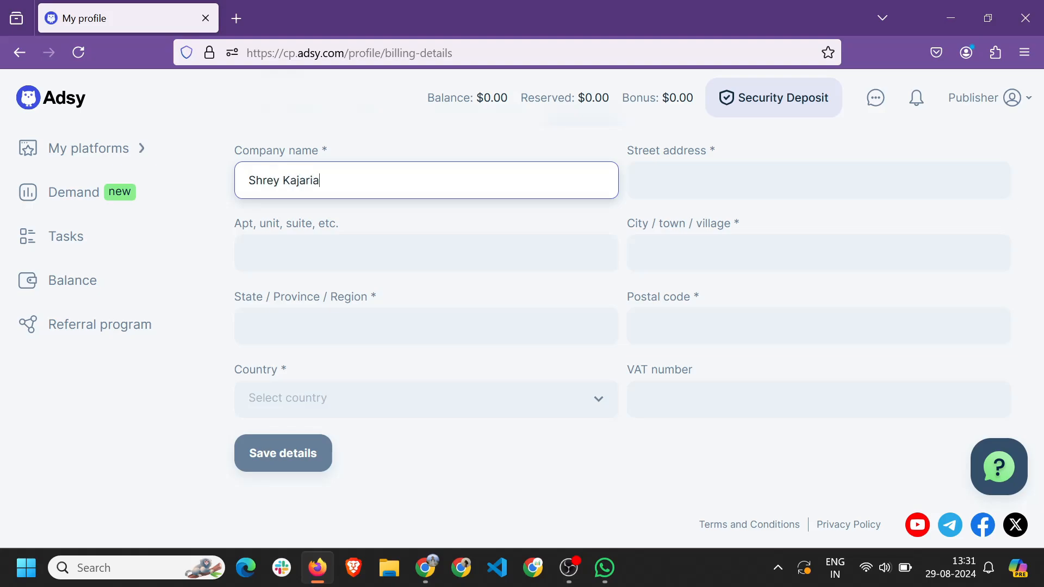
left_click(754, 190)
type("add")
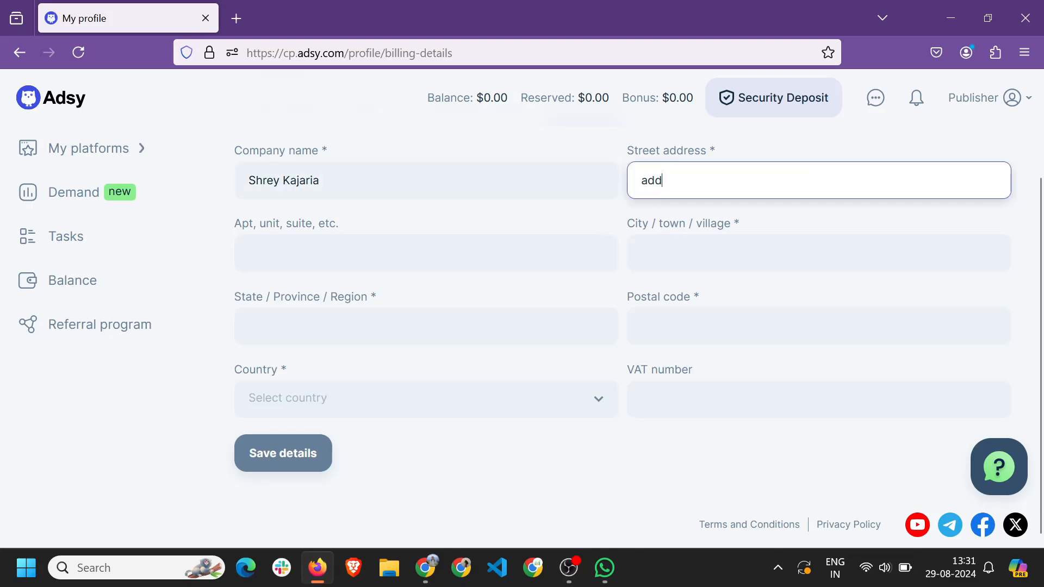
key("BackSpace")
key("BackSpace")
key("BackSpace")
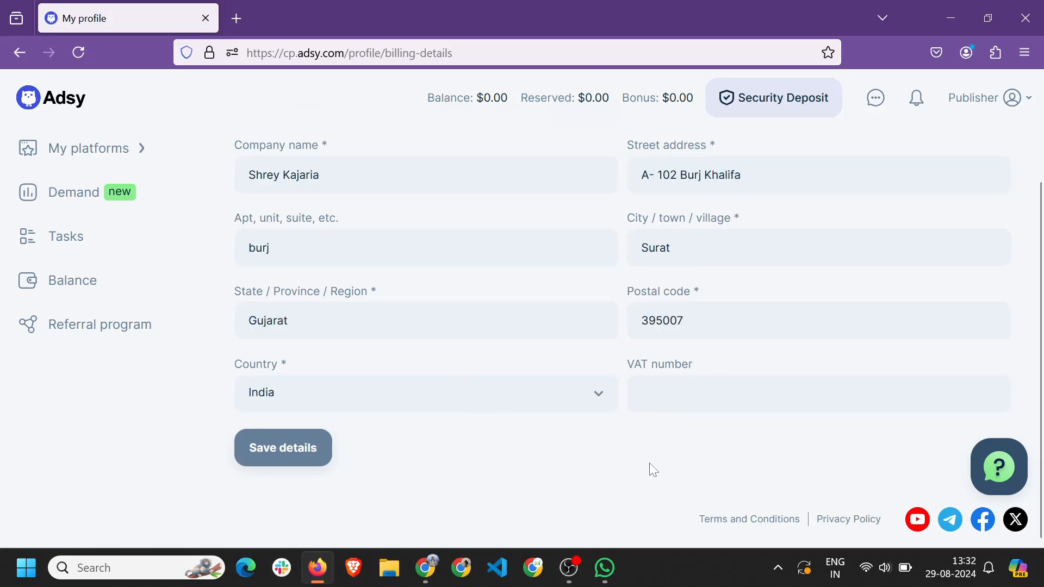
scroll(401, 503, "up", 1)
scroll(294, 510, "down", 1)
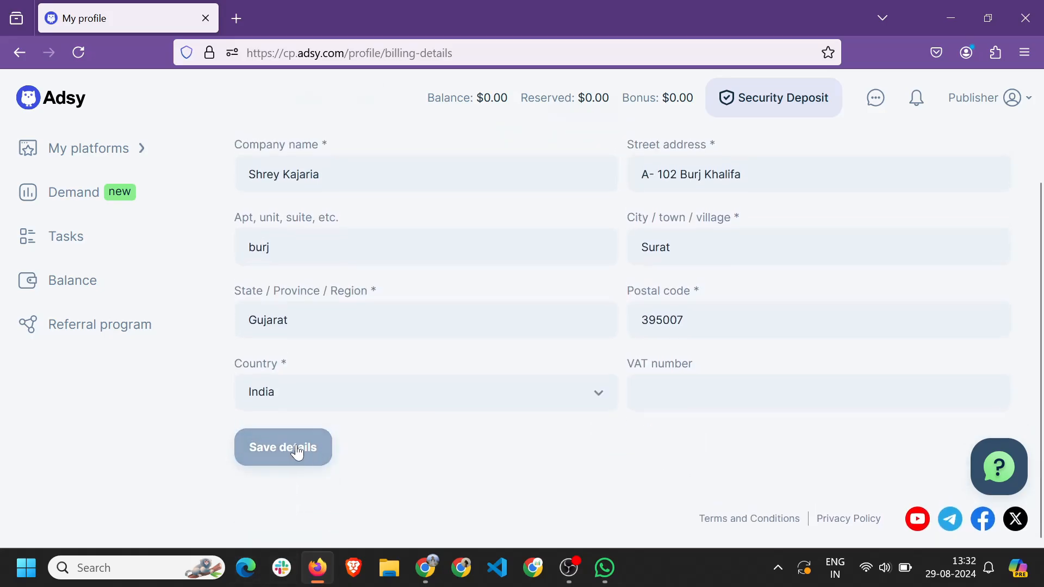
left_click(297, 452)
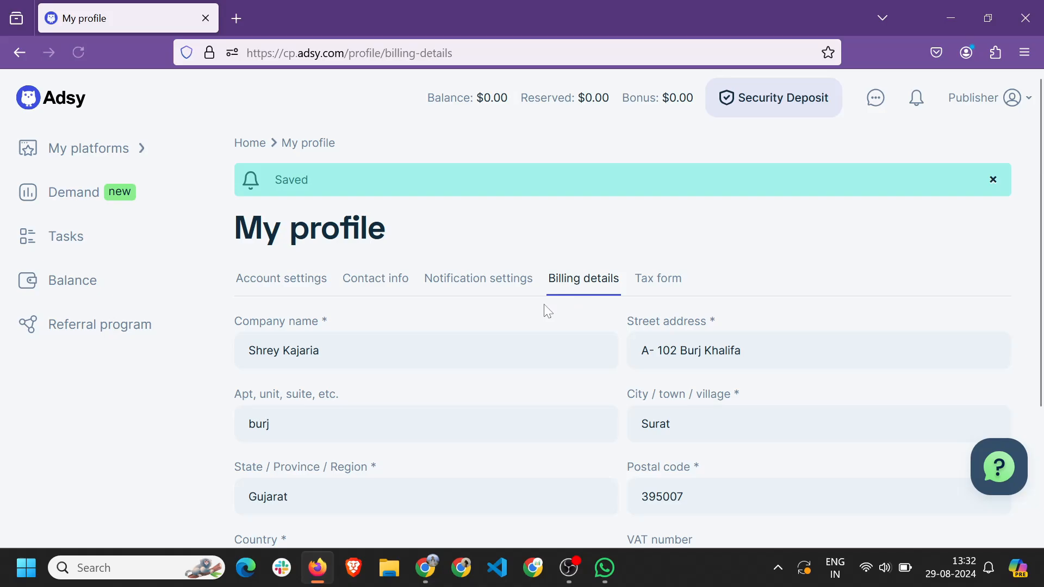
left_click(663, 288)
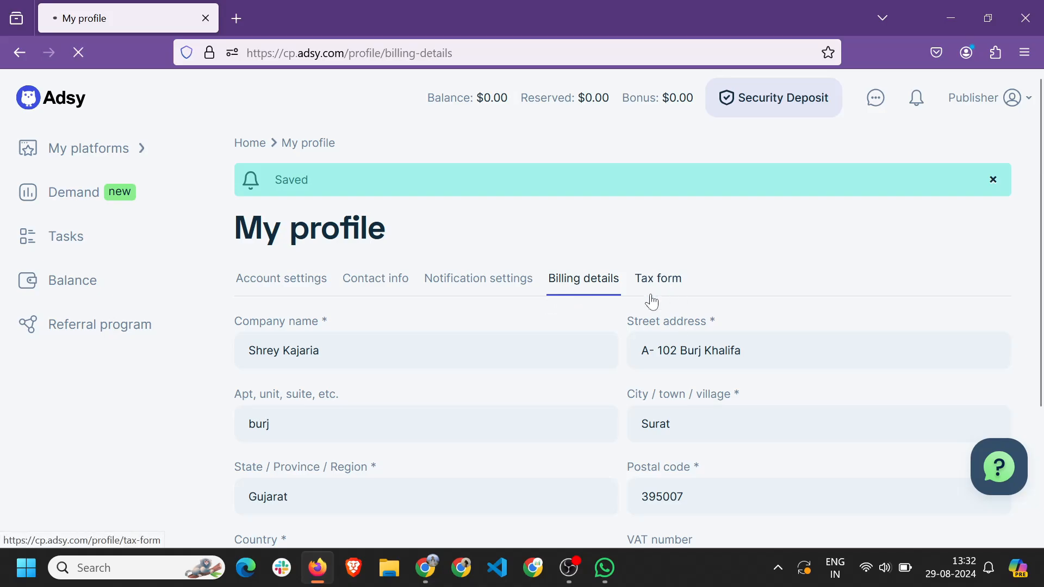
Declare not being a U.S. person, enter the taxpayer's legal name, and choose Individual classification.
left_click(262, 315)
left_click(255, 335)
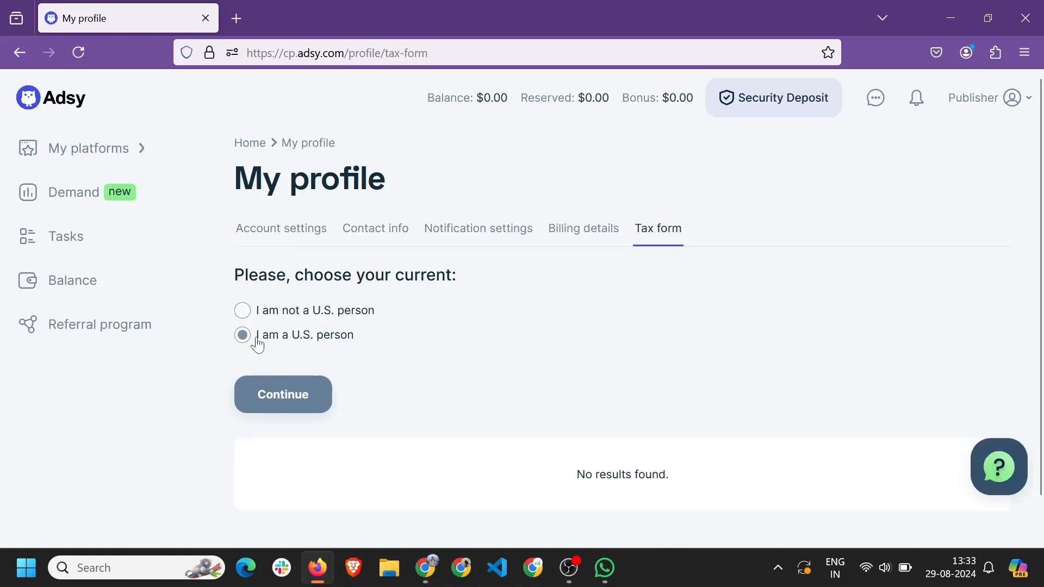
left_click(283, 318)
left_click(353, 335)
left_click(304, 319)
left_click(303, 399)
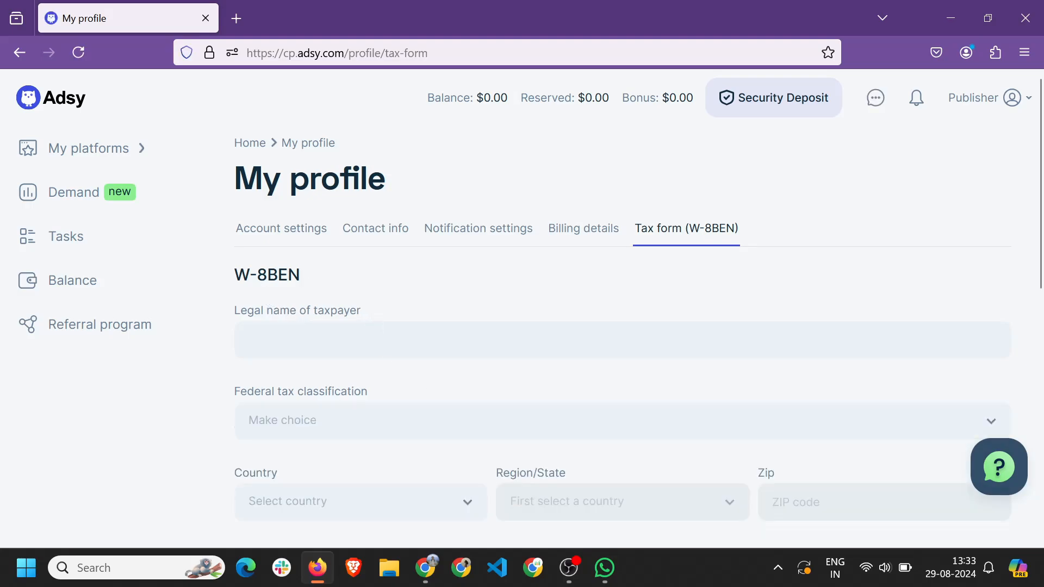
left_click(375, 338)
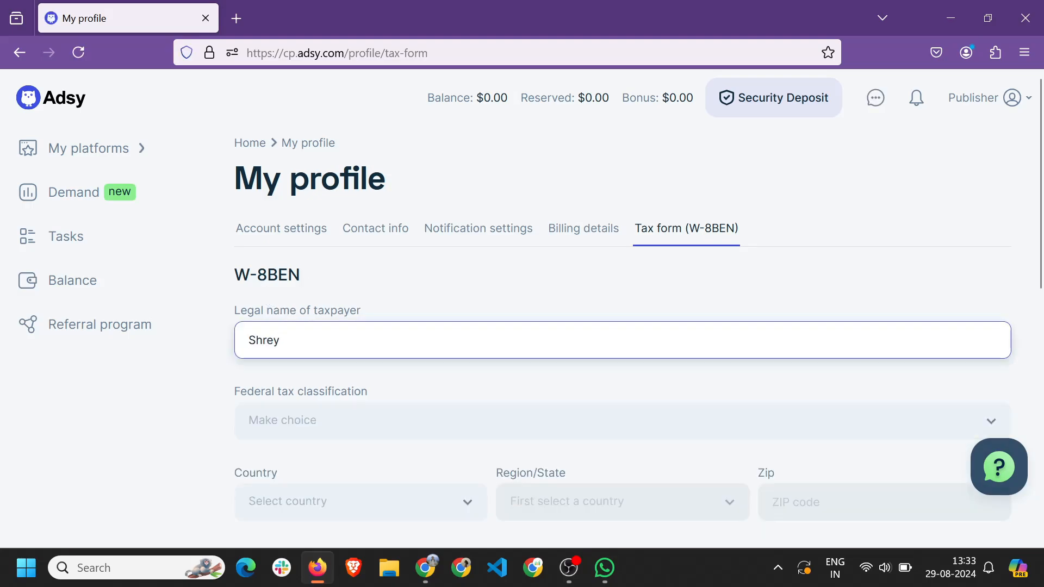
scroll(308, 300, "down", 2)
left_click(349, 319)
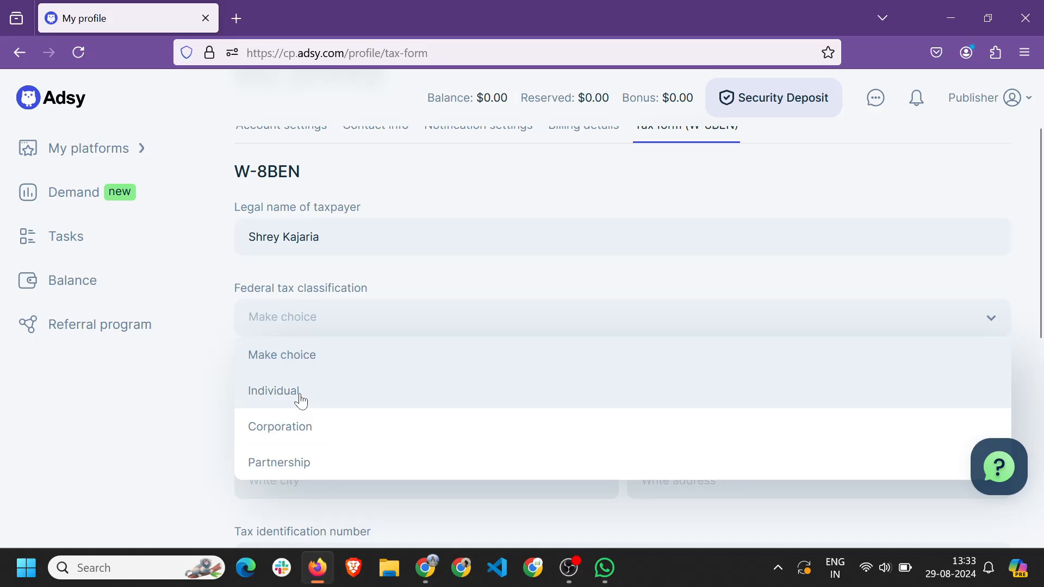
left_click(301, 400)
Set the tax form address: country India, region Gujarat, plus postal code, city and street.
scroll(400, 321, "down", 3)
left_click(310, 254)
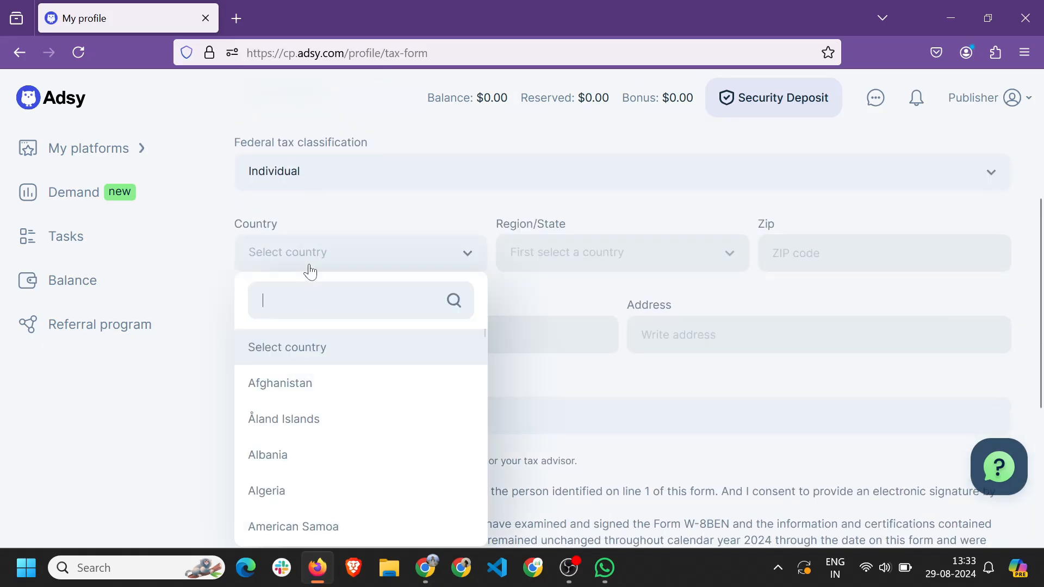
type("india")
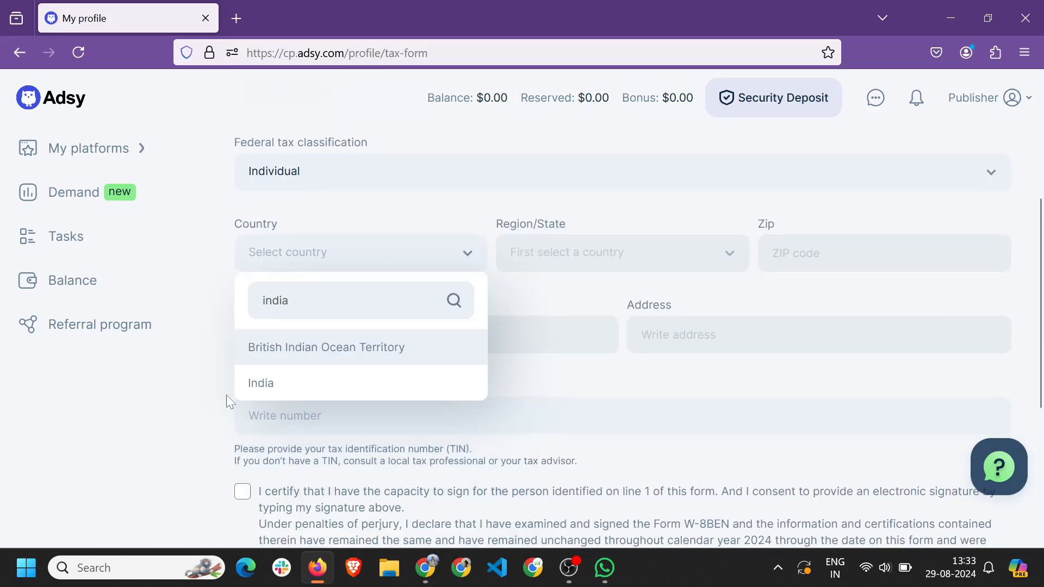
left_click(317, 383)
left_click(560, 252)
scroll(558, 464, "down", 5)
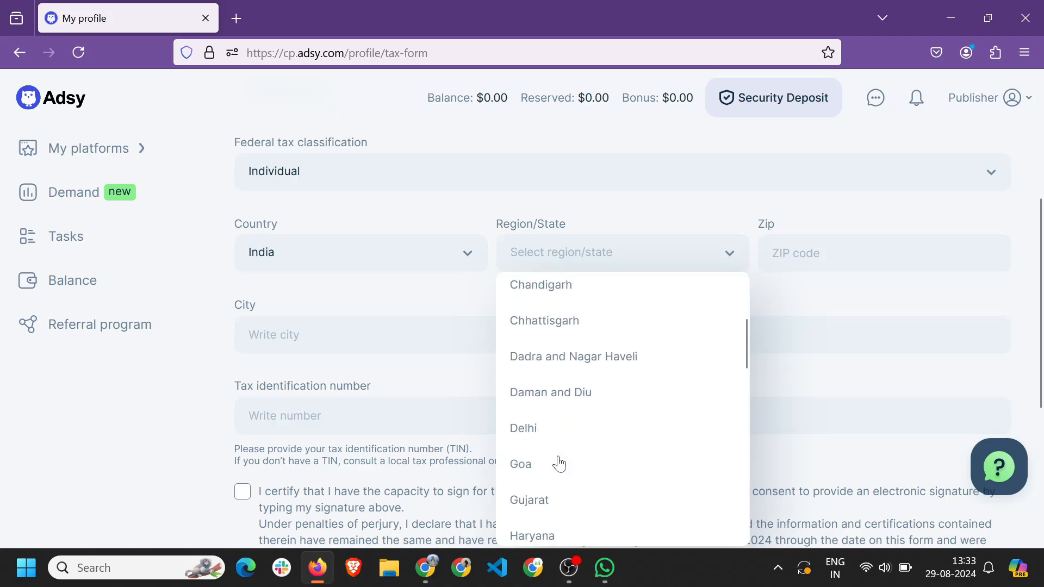
left_click(556, 479)
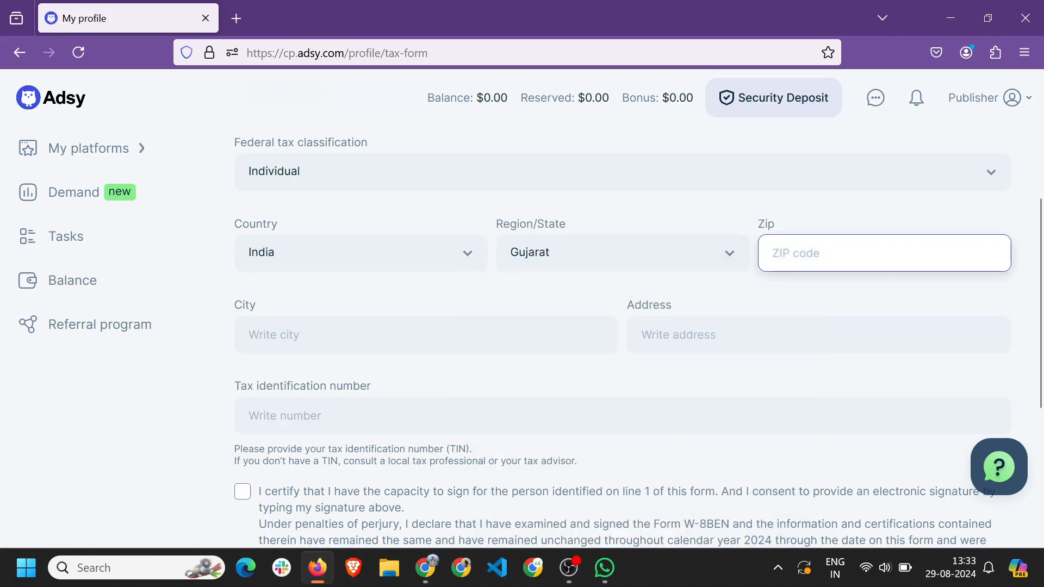
type("395007")
key("Tab")
type("Surat")
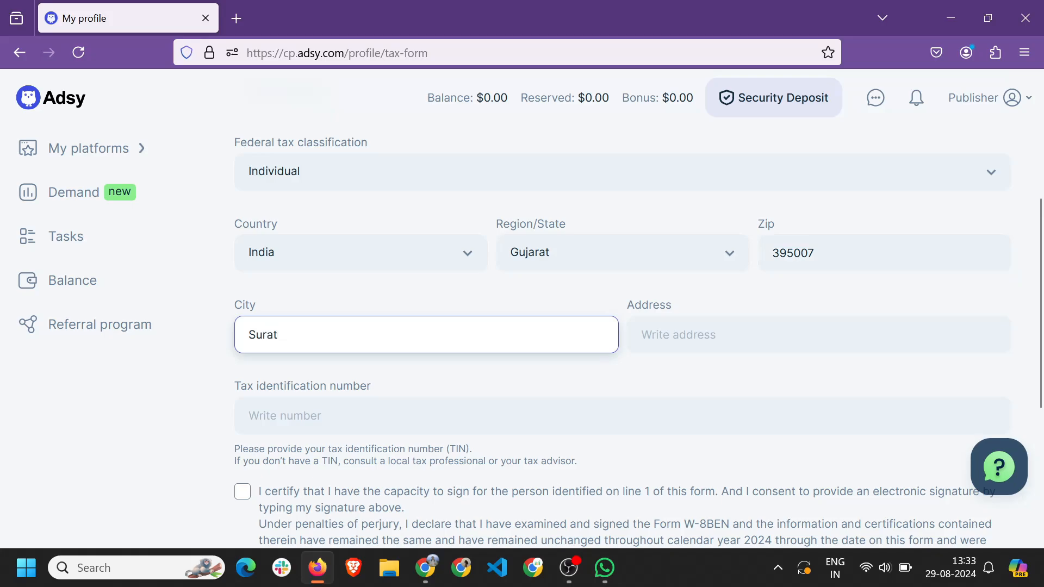
key("Tab")
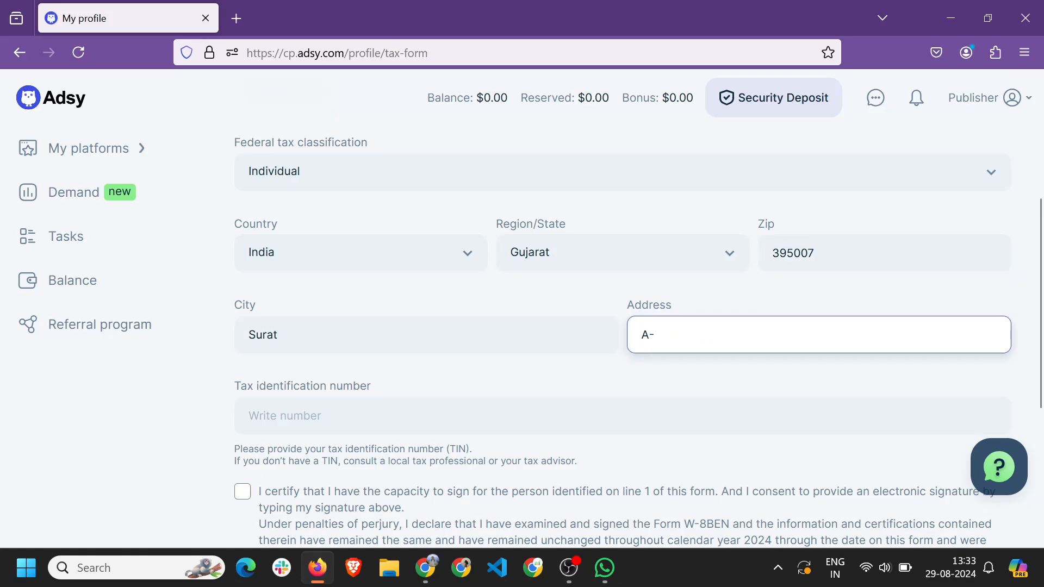
left_click(700, 387)
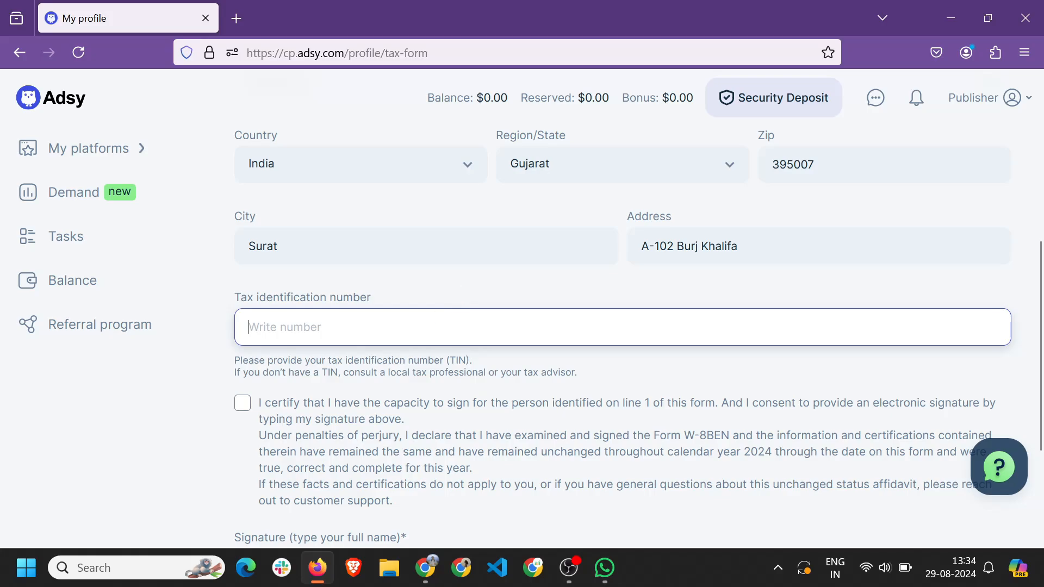
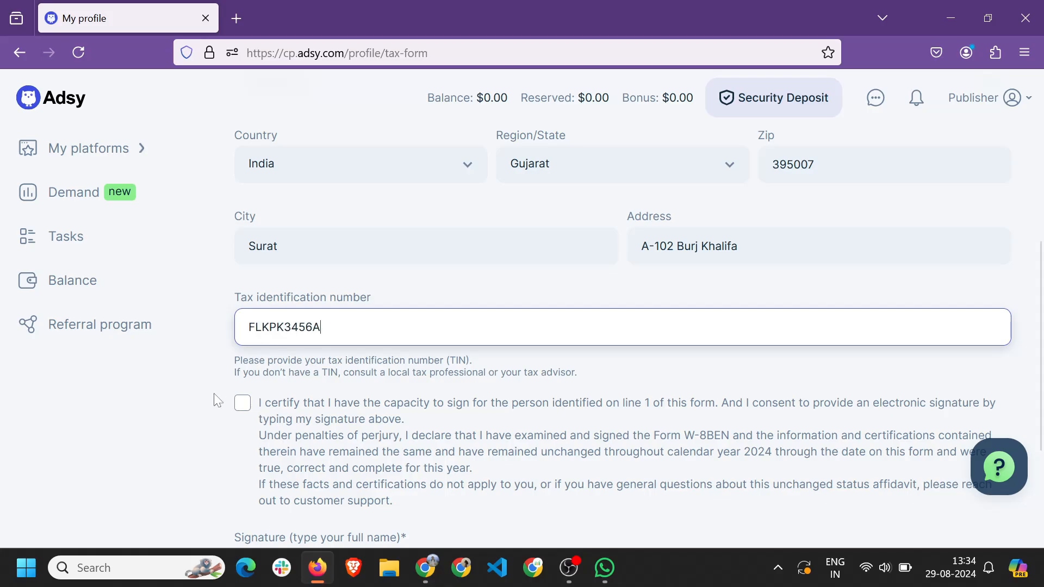
Paste the tax identification number, tick the certification, sign, and save the W-8BEN form.
scroll(262, 340, "down", 2)
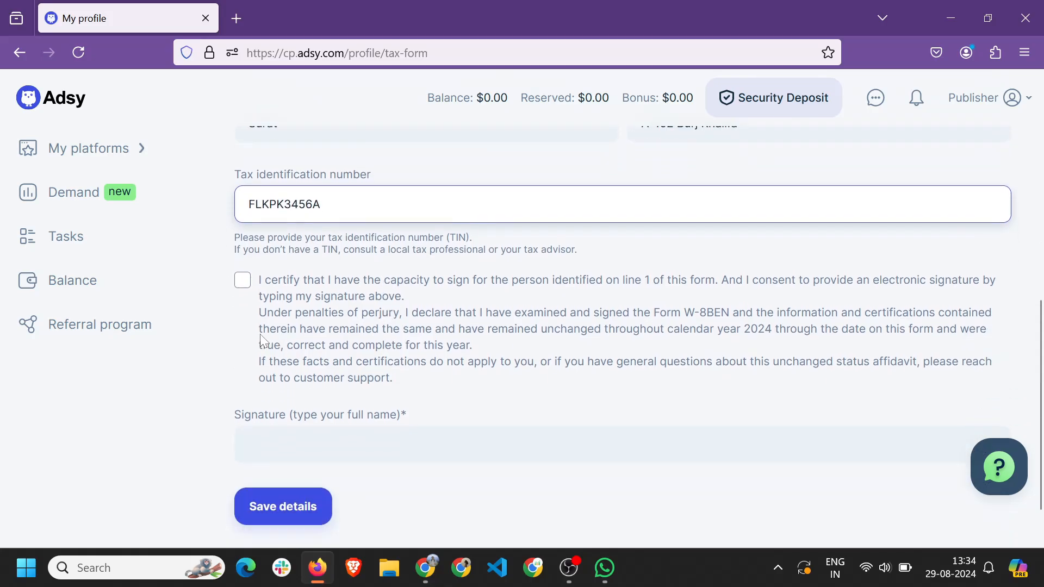
left_click(243, 280)
scroll(441, 315, "up", 3)
type("ia")
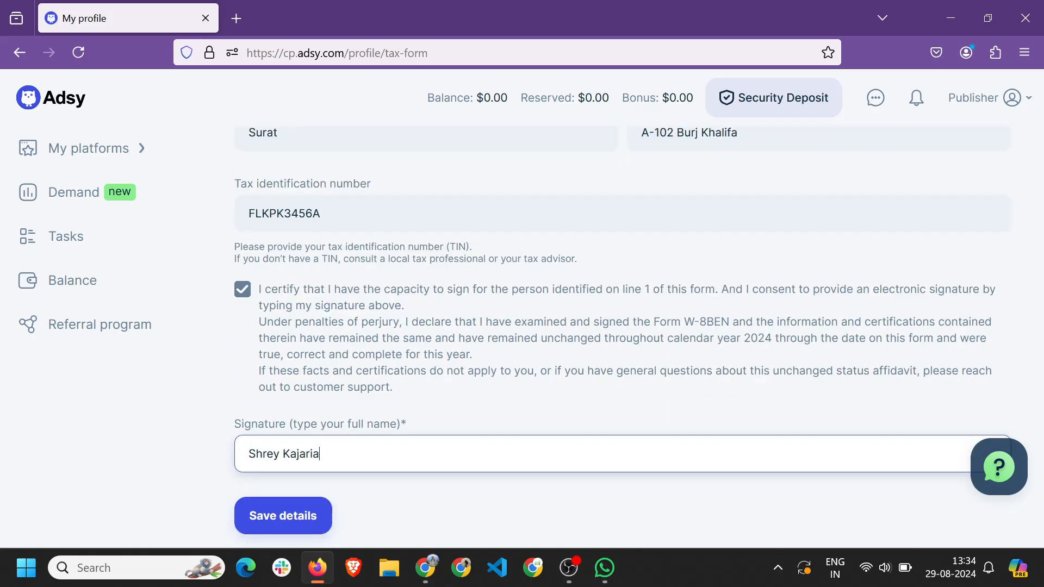
scroll(298, 464, "down", 2)
left_click(295, 461)
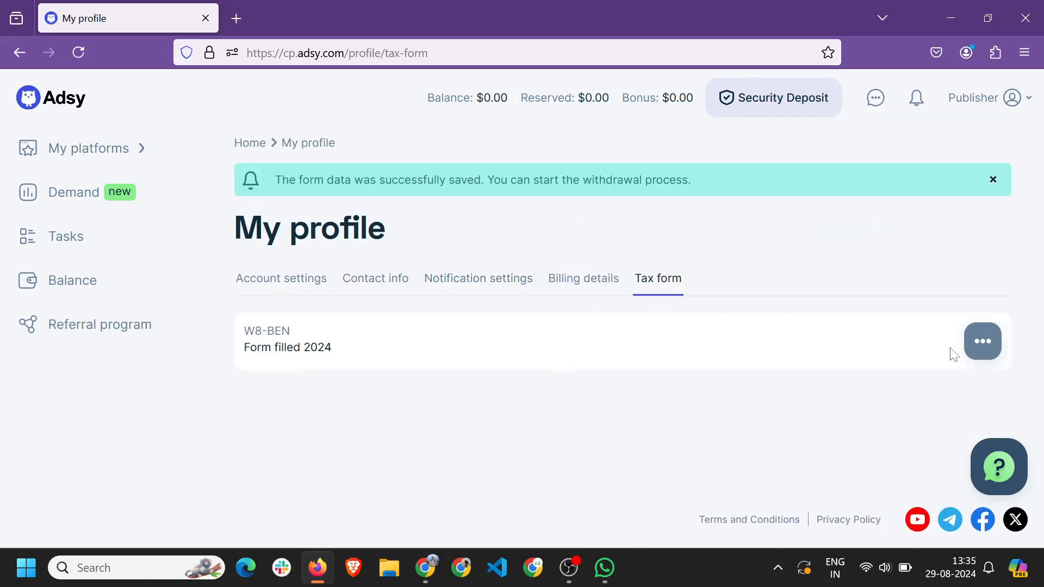
Expand and collapse the W-8BEN card's saved details, then return to Account settings.
left_click(981, 341)
scroll(981, 341, "down", 3)
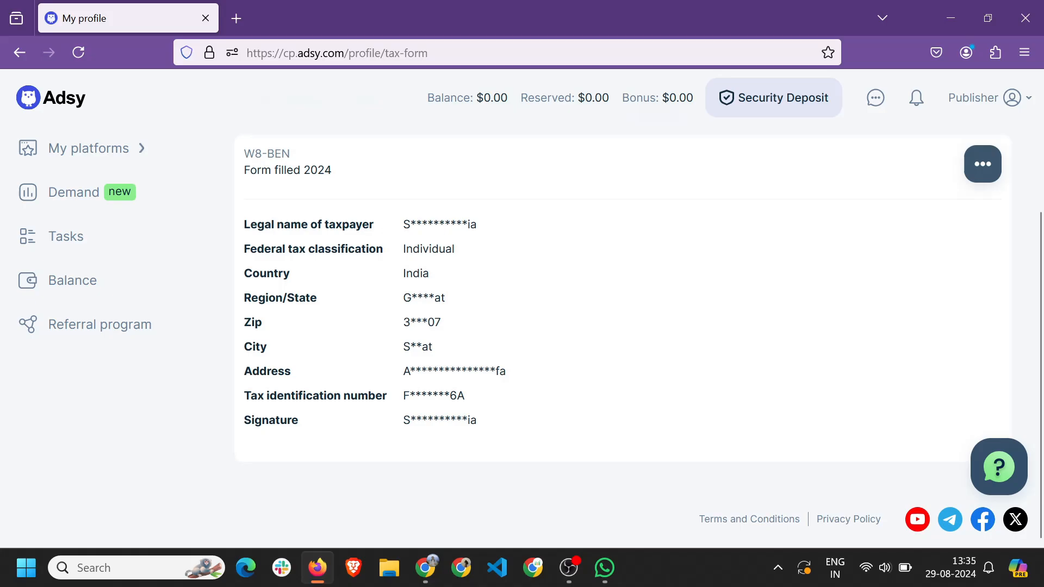
scroll(986, 311, "up", 3)
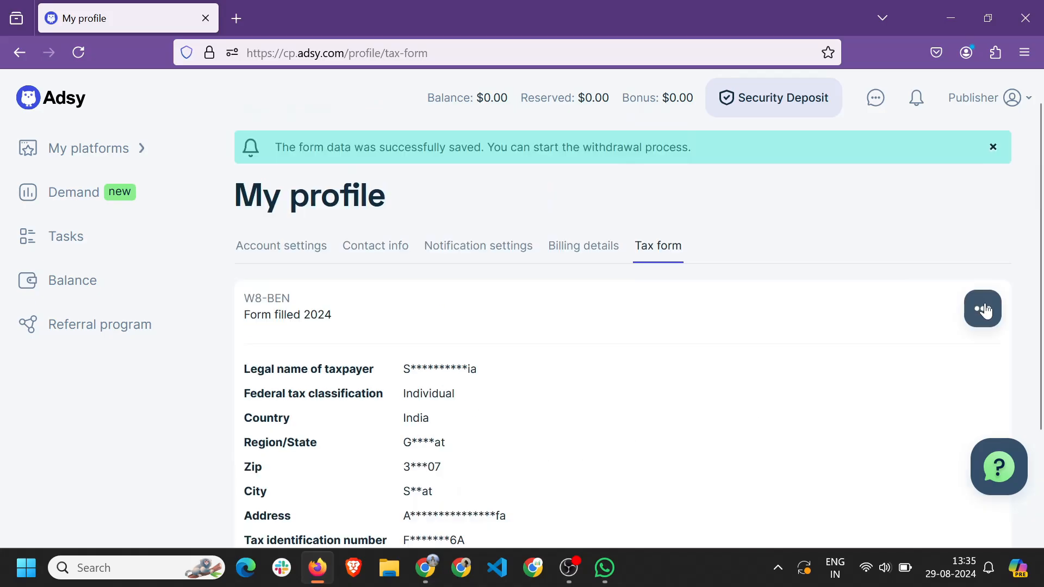
left_click(986, 311)
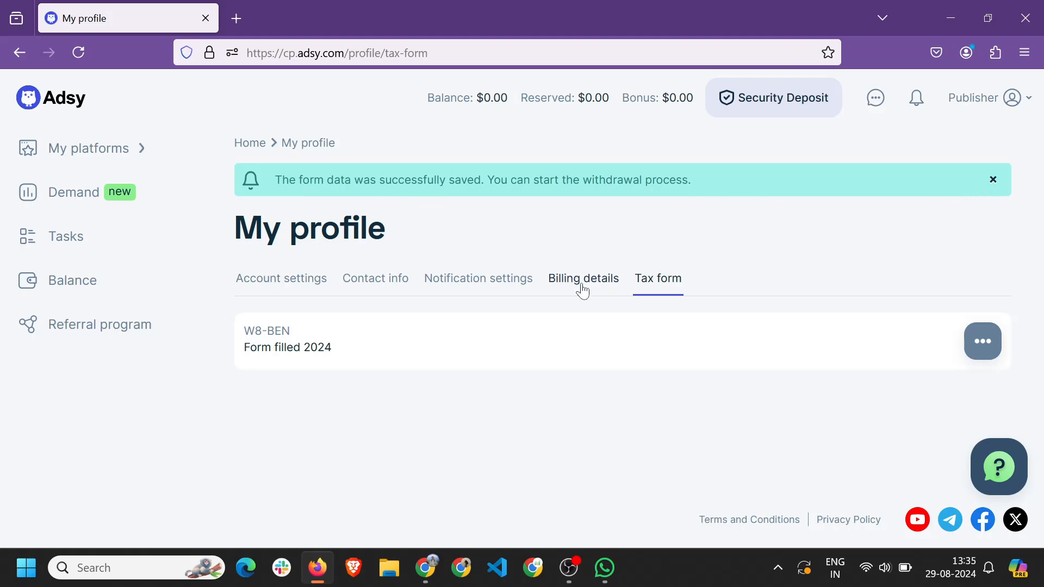
left_click(283, 281)
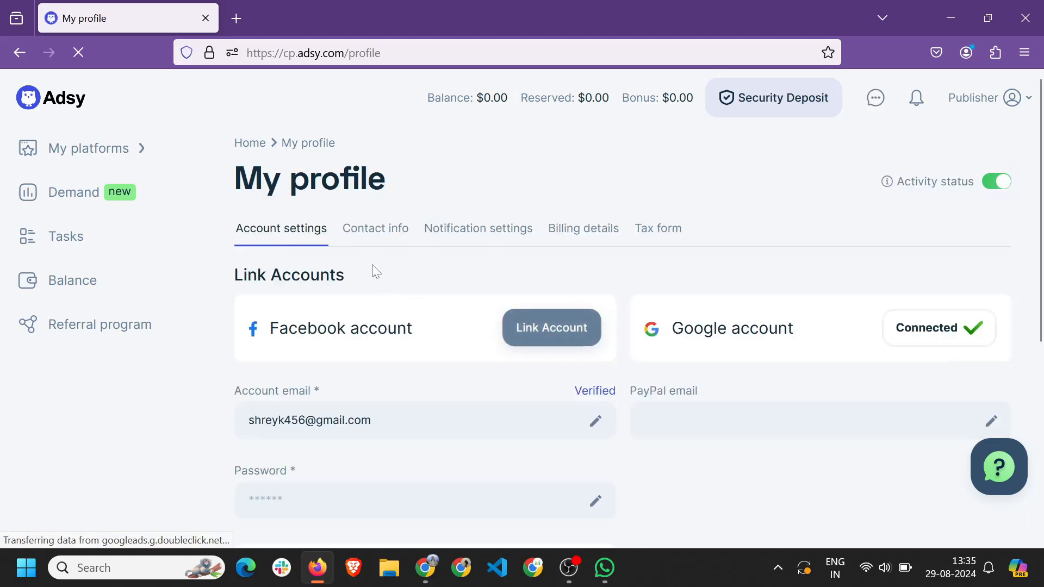
Back in the Notion ADSY Full Course checklist, tick 'How to complete your profile' as done.
left_click(435, 570)
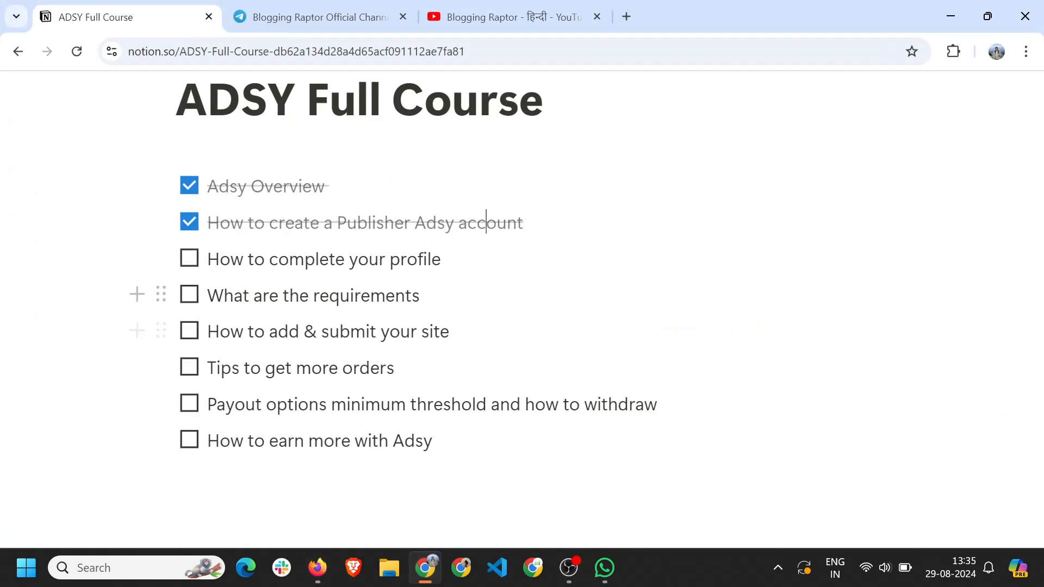
left_click(190, 258)
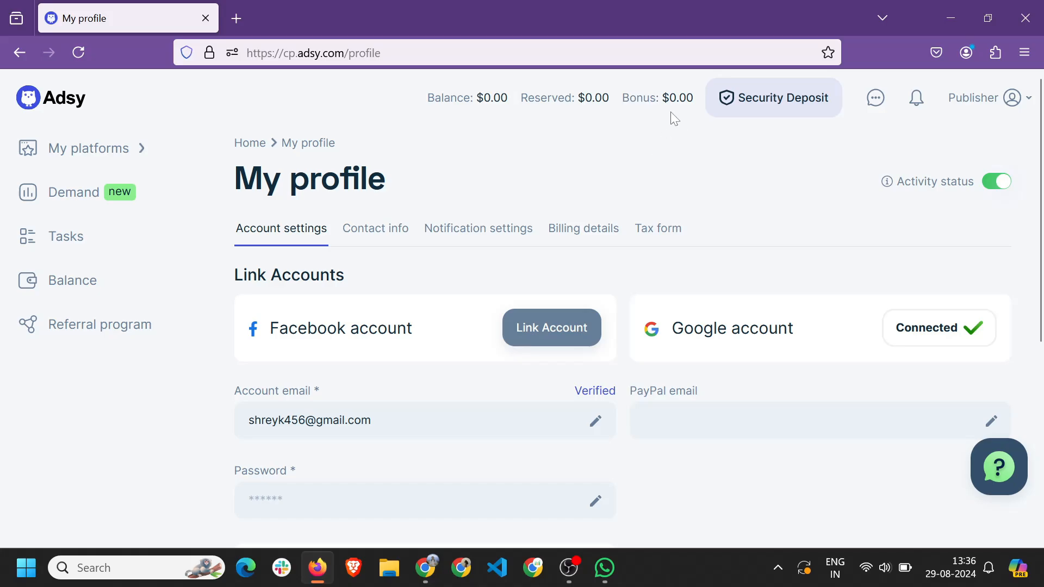
left_click(760, 107)
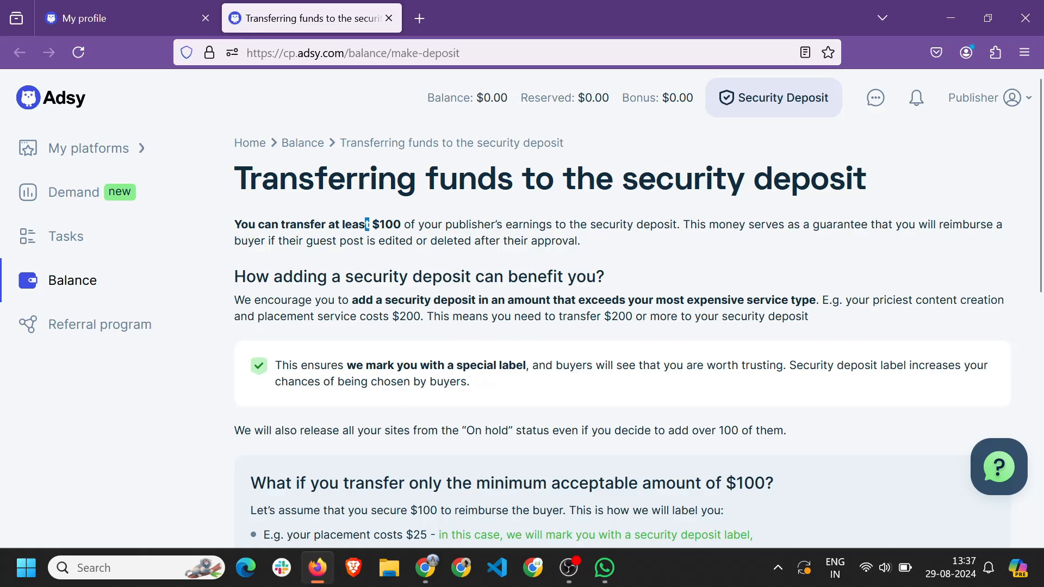
left_click_drag(367, 224, 400, 240)
left_click(463, 277)
left_click_drag(364, 224, 401, 225)
left_click(402, 225)
scroll(490, 288, "down", 1)
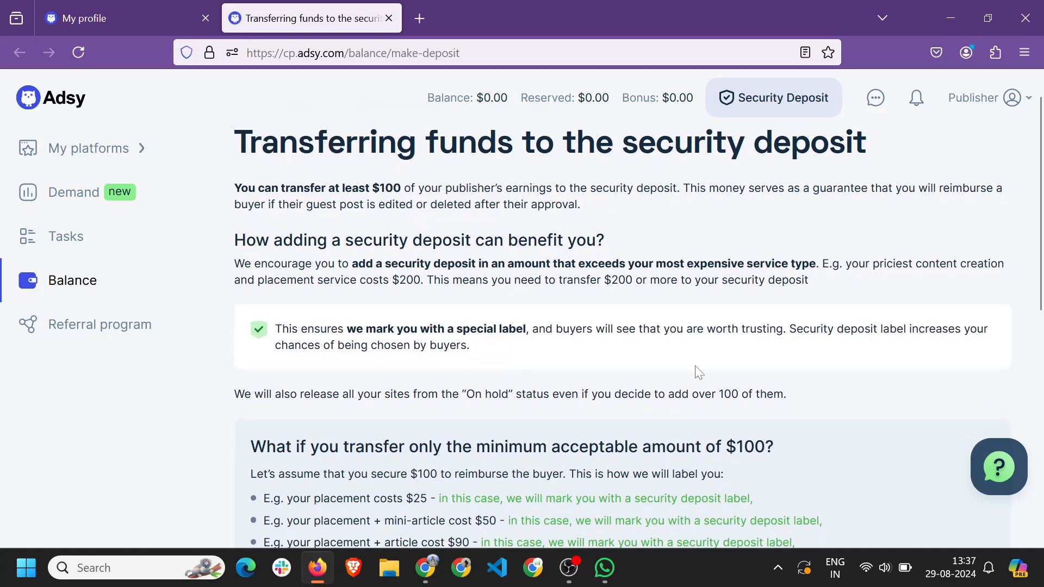
scroll(579, 342, "up", 1)
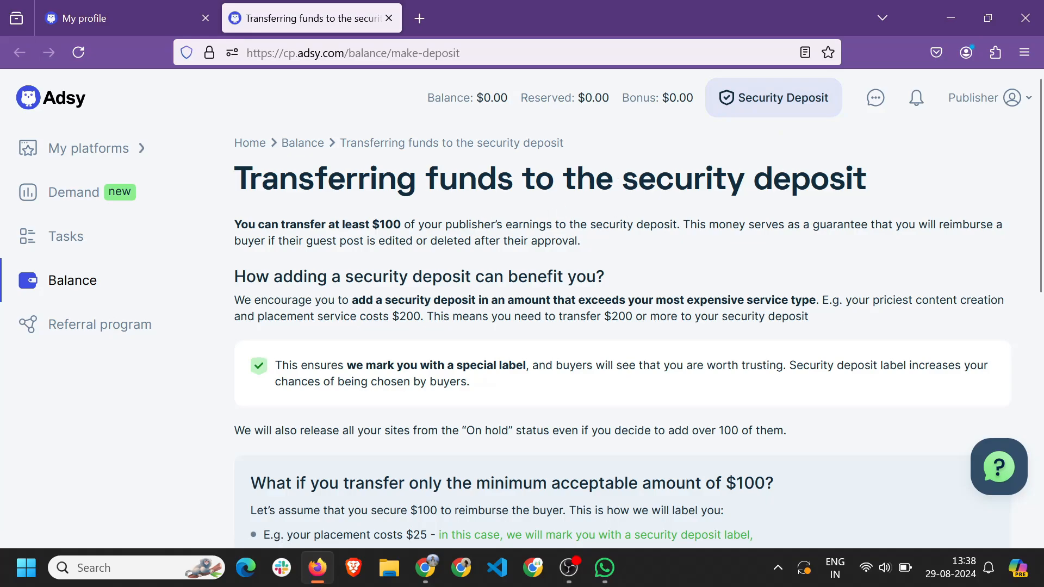
Close the security deposit page and briefly check the Adsy messages inbox.
key("ctrl+w")
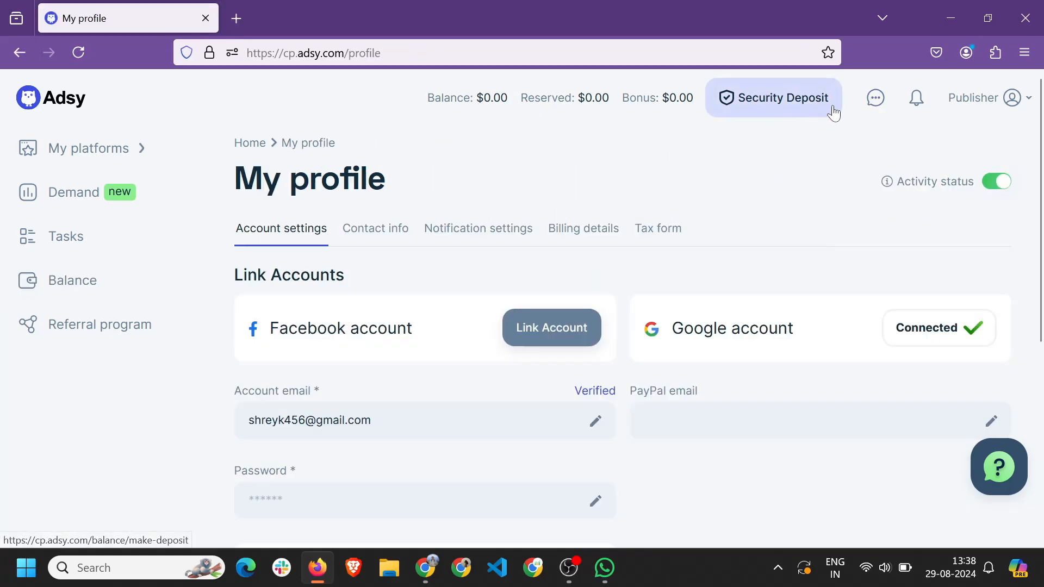
left_click(876, 101)
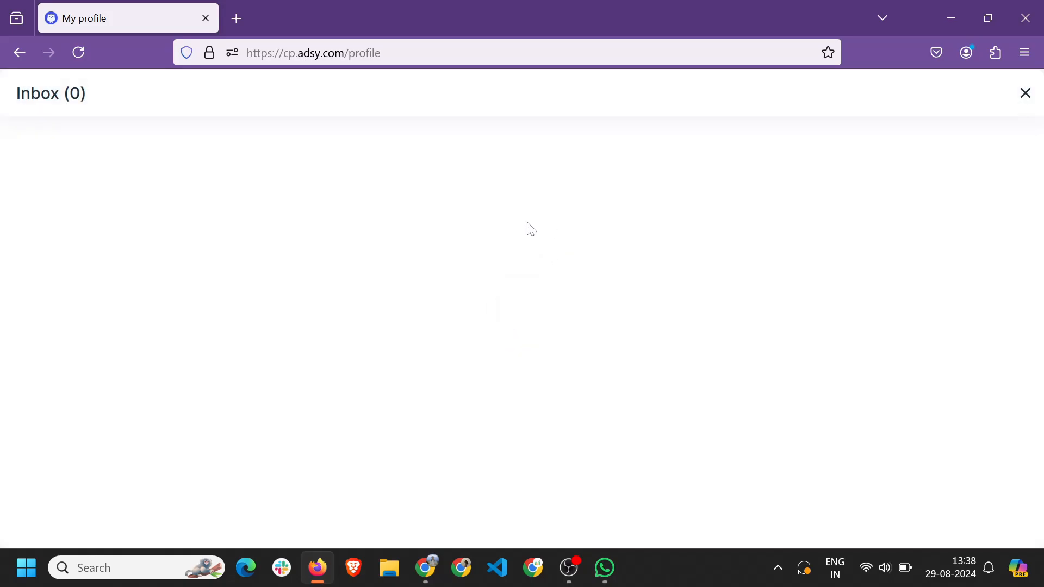
left_click(1026, 97)
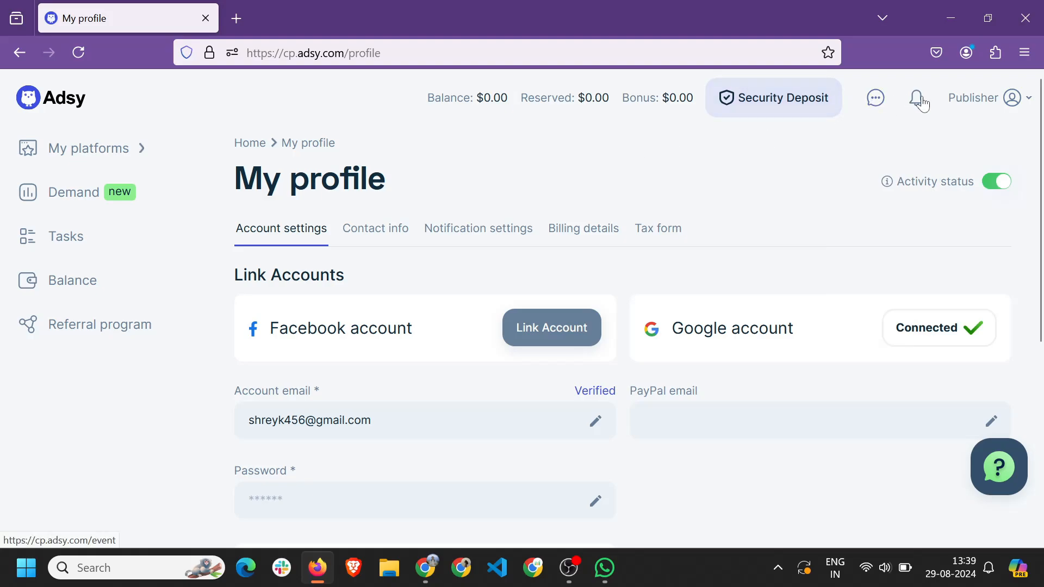
Look at the help options popup, then expand My platforms in the sidebar.
mouse_move(982, 104)
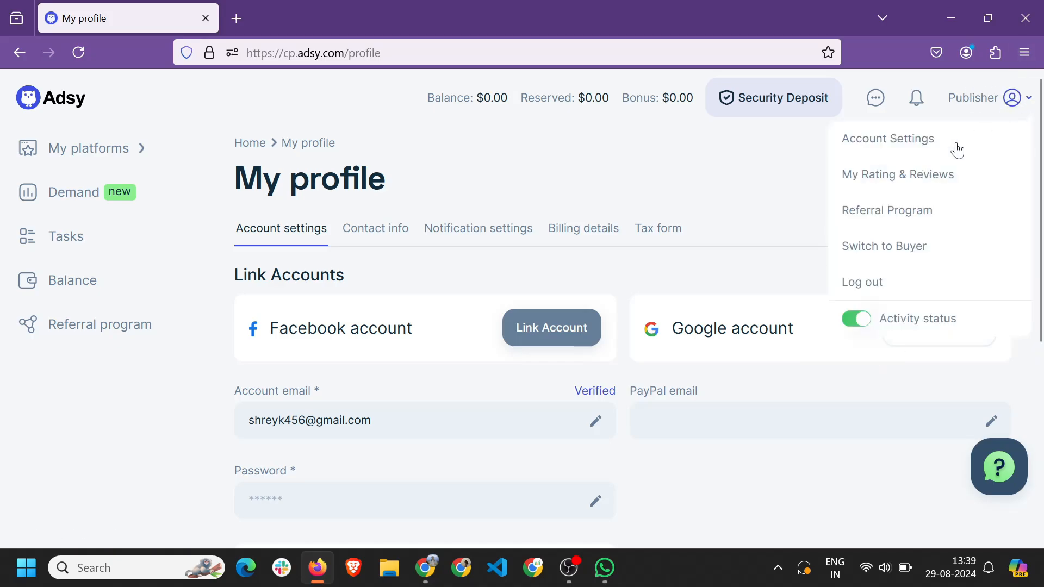
left_click(1002, 472)
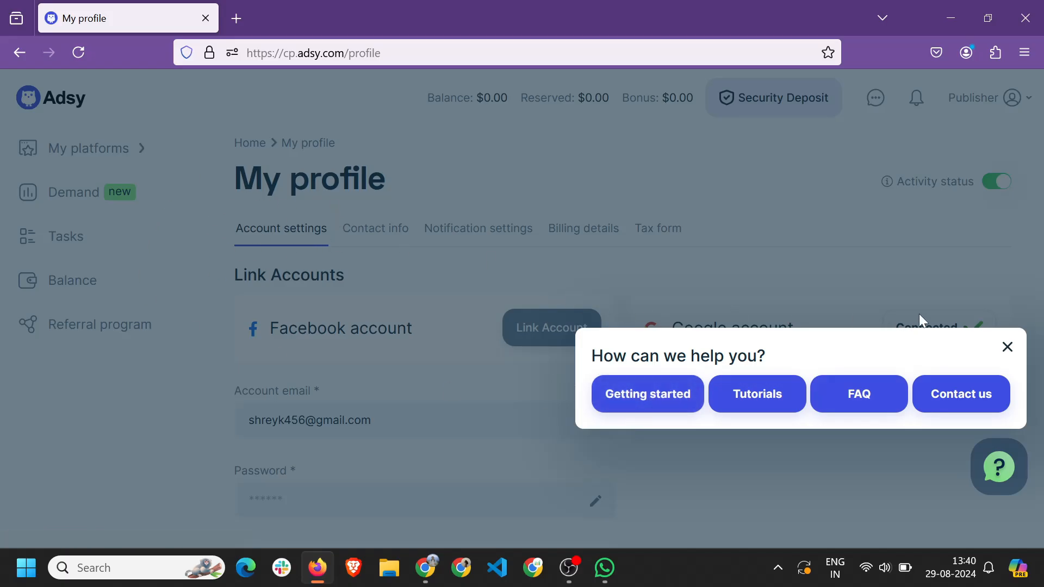
left_click(1007, 347)
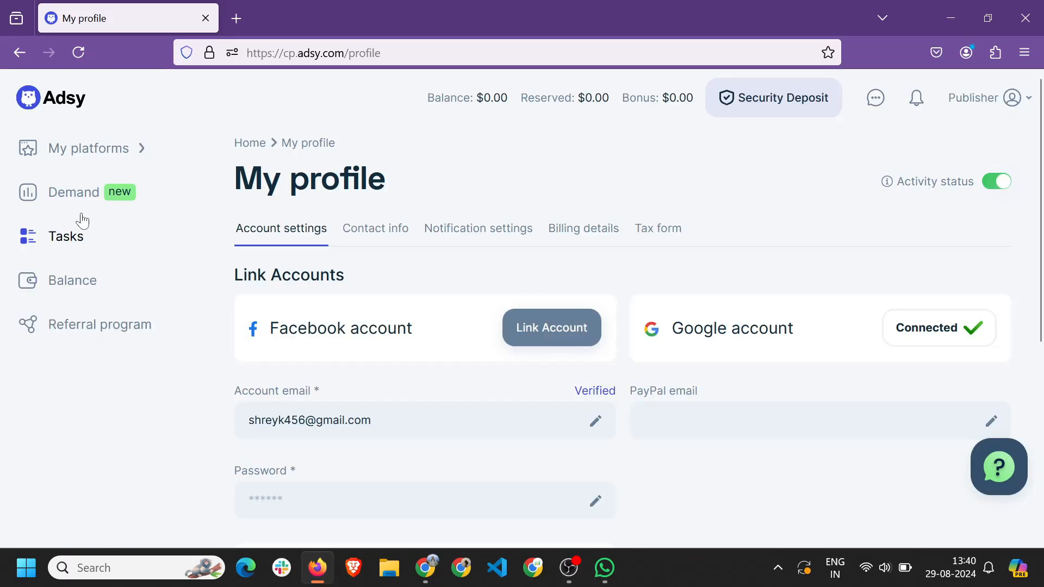
left_click(71, 147)
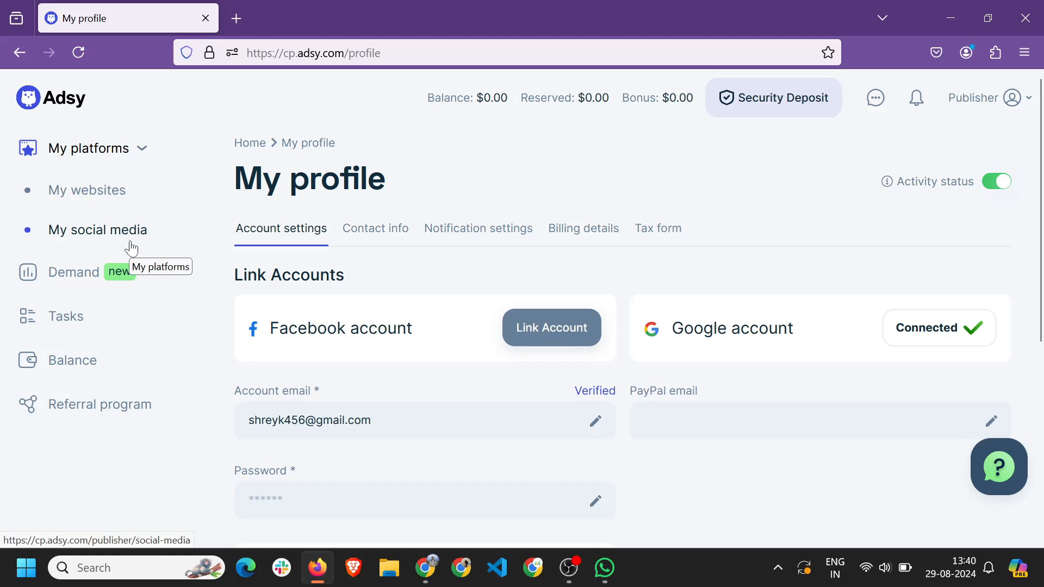
Browse the Demand map page, then open Tasks to its empty Your Acceptance list.
left_click(72, 281)
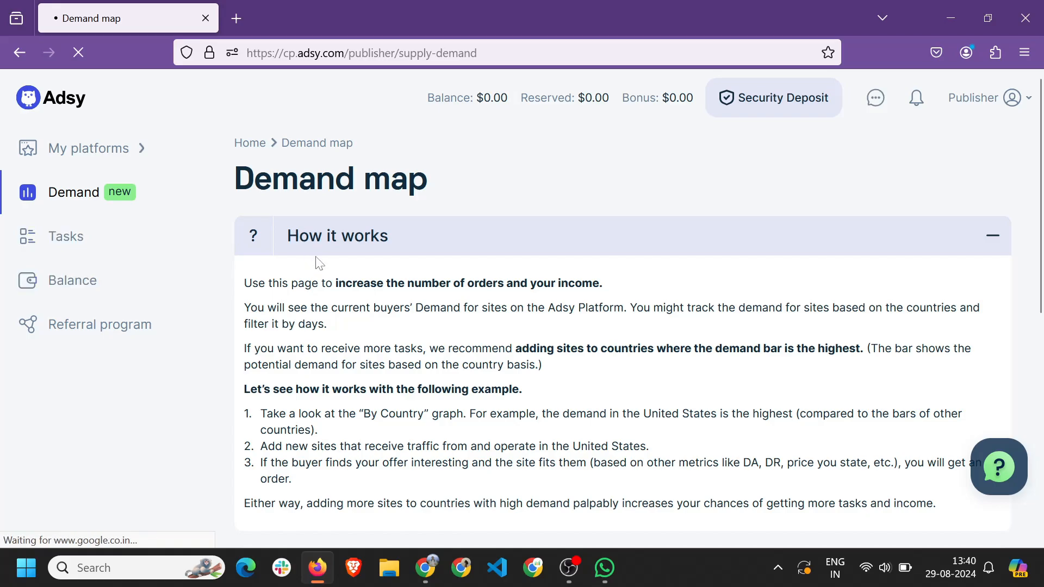
scroll(321, 265, "down", 8)
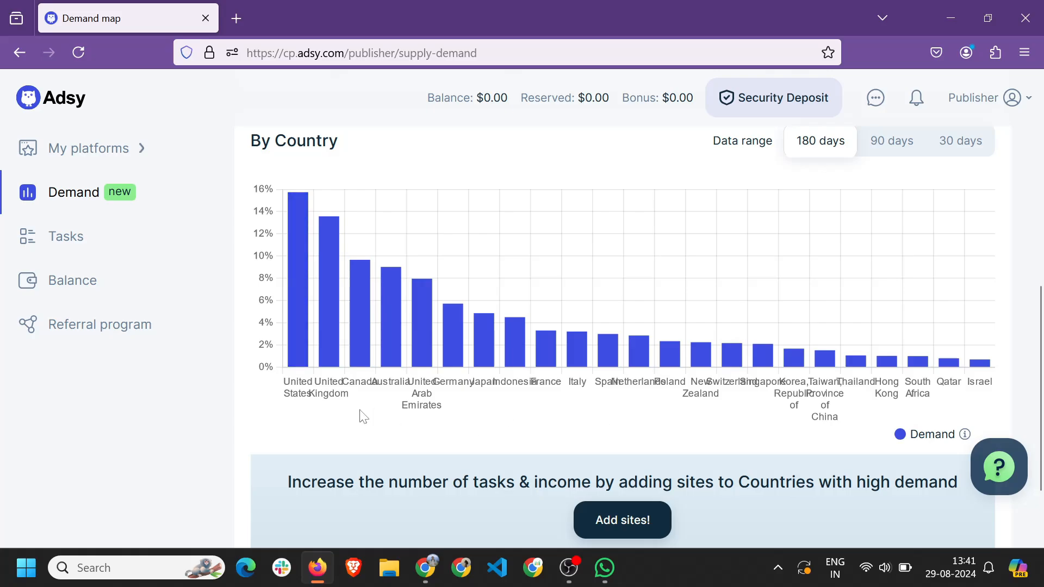
scroll(357, 415, "up", 6)
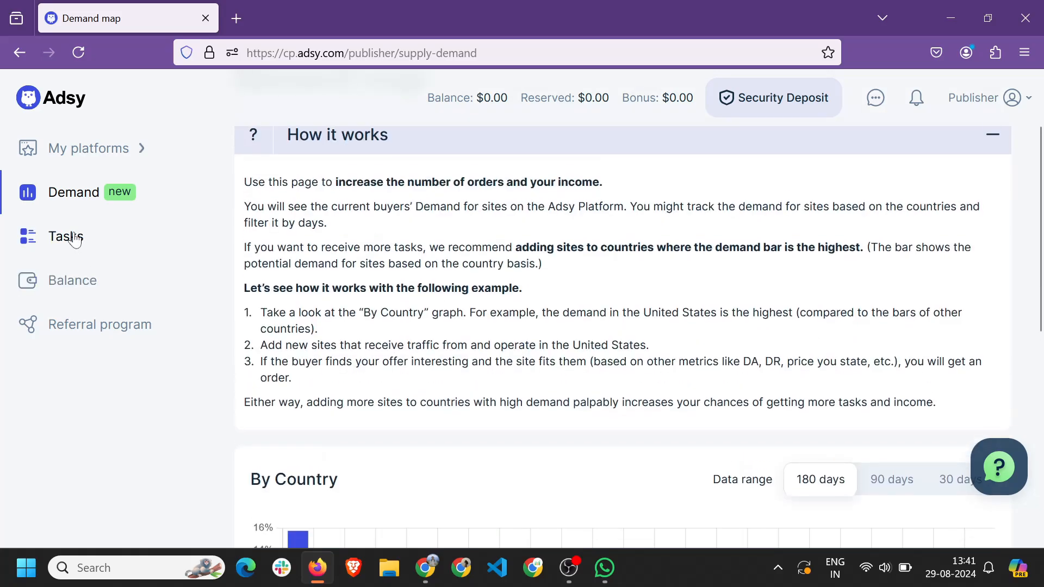
left_click(66, 235)
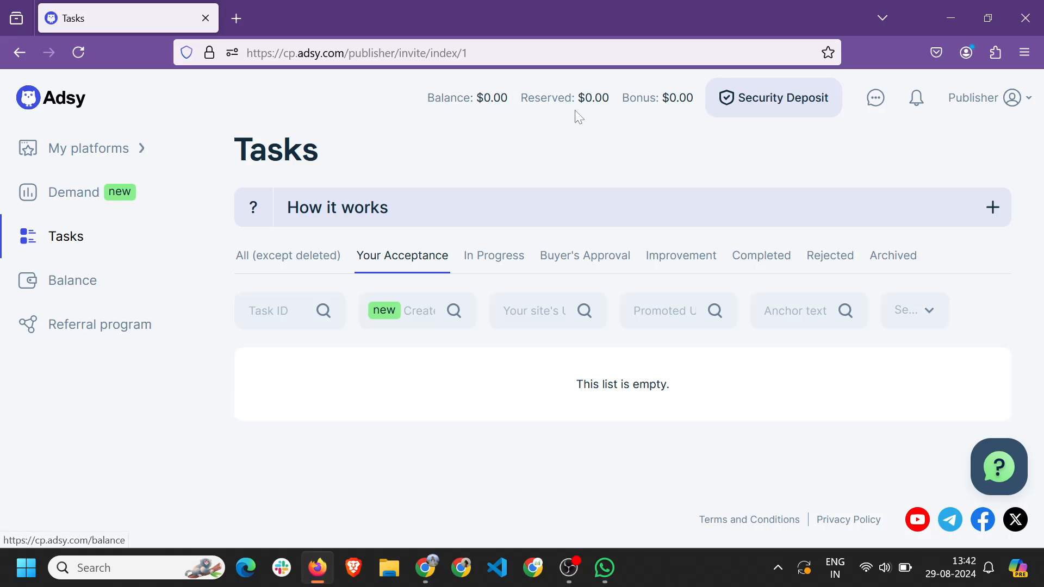
Open the Adsy Balance page showing the three balances and the $60 payout minimum.
left_click(72, 284)
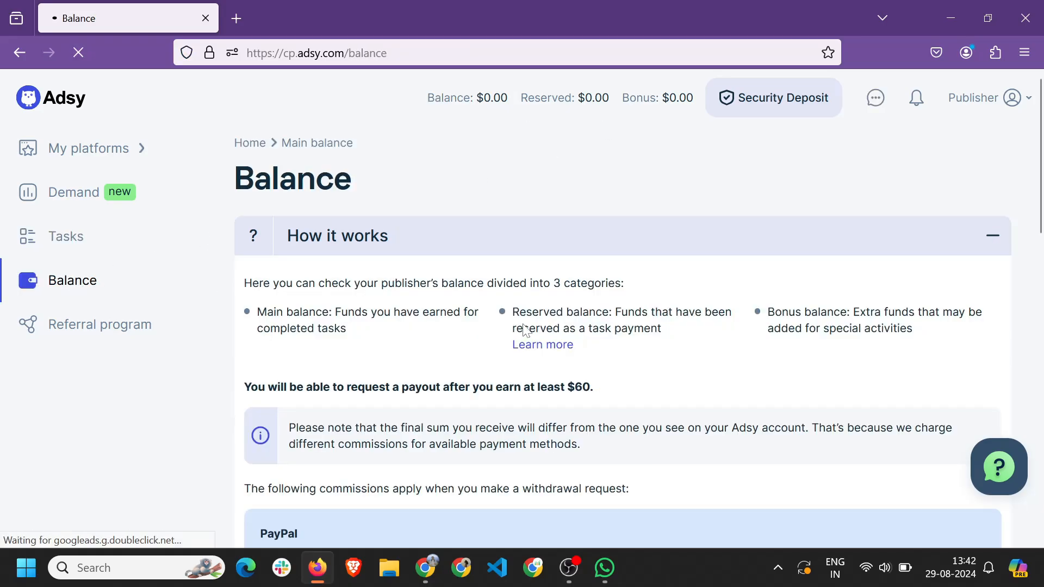
scroll(433, 327, "down", 5)
scroll(84, 325, "up", 3)
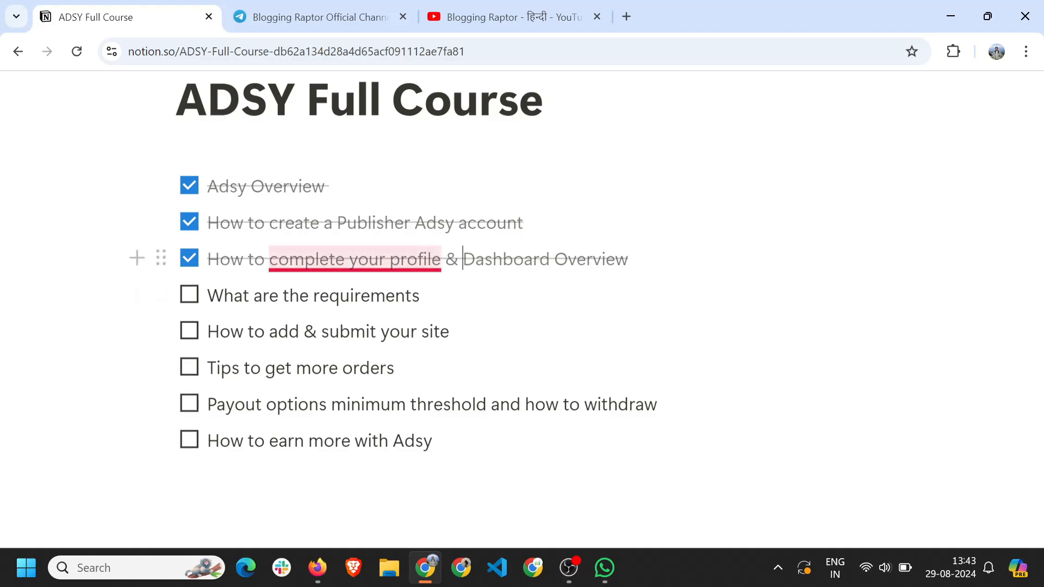
Capitalise 'Complete Your Profile' in Notion's third item, then expand My platforms in Adsy.
mouse_move(429, 261)
left_click(391, 327)
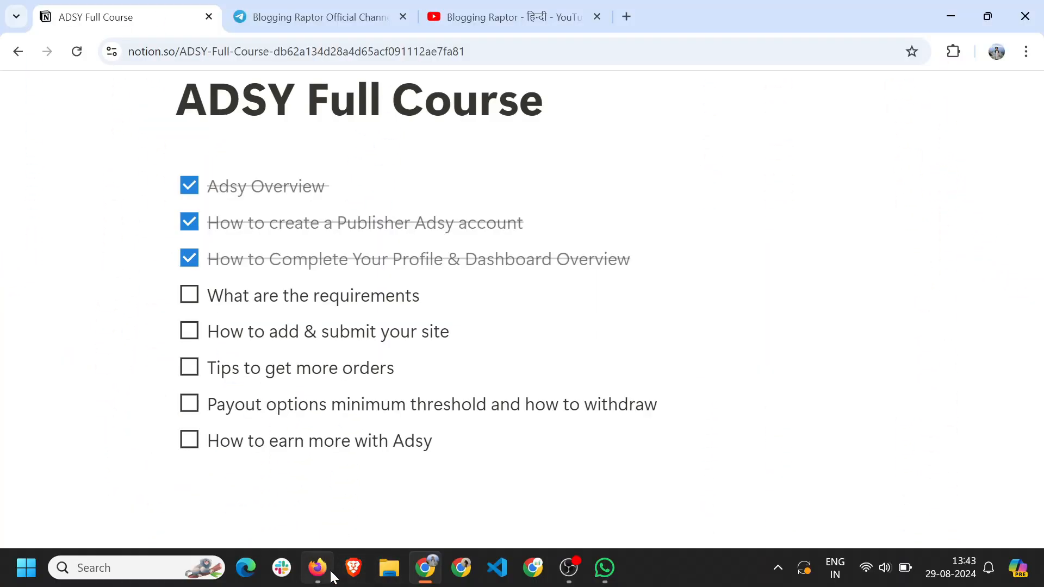
left_click(330, 575)
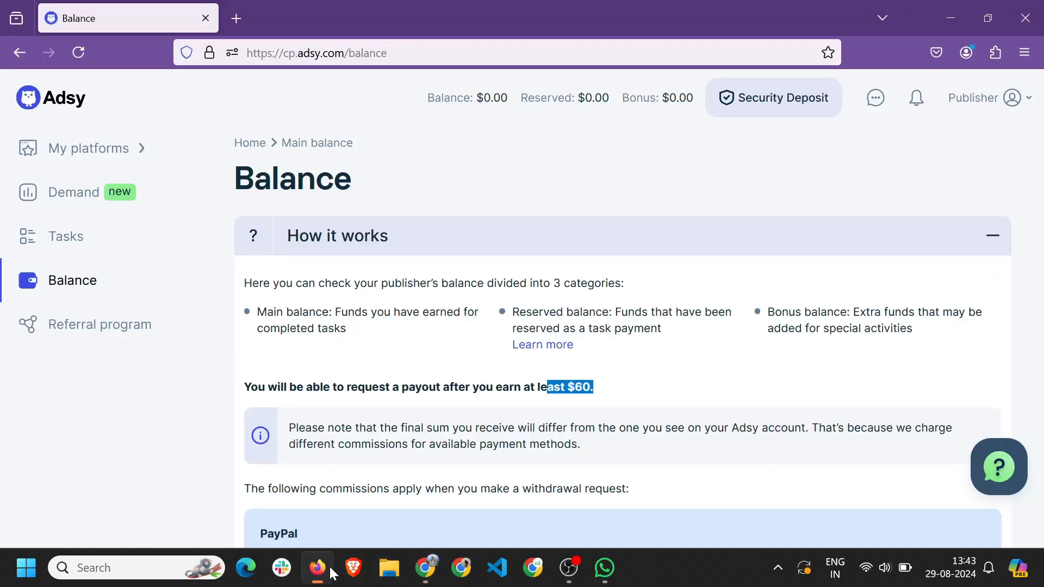
left_click(95, 158)
Expand 'What are the requirements' and edit the first bullet to read 'DA5+ and DR20+'.
left_click(87, 196)
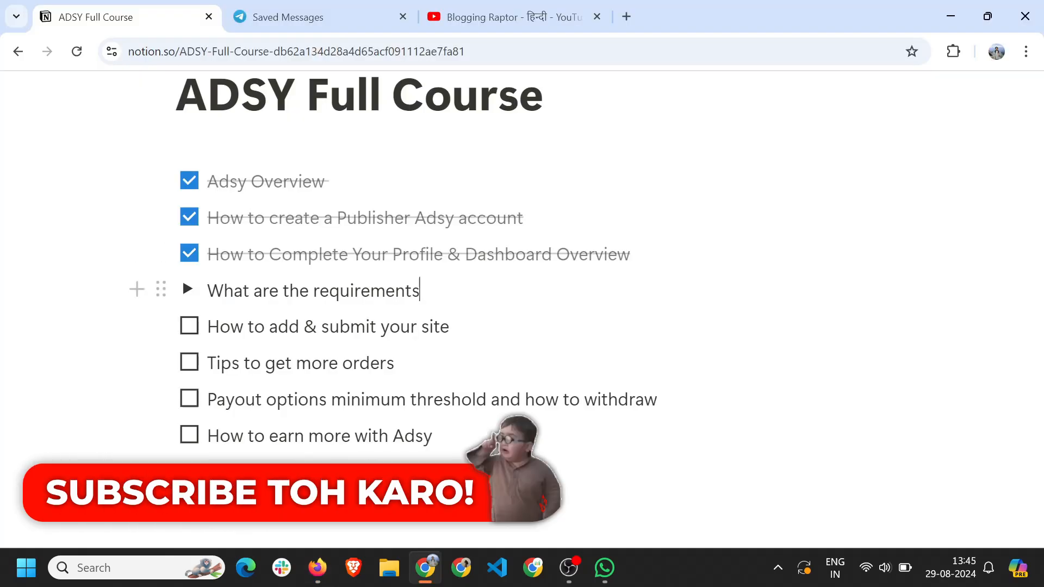
left_click(188, 288)
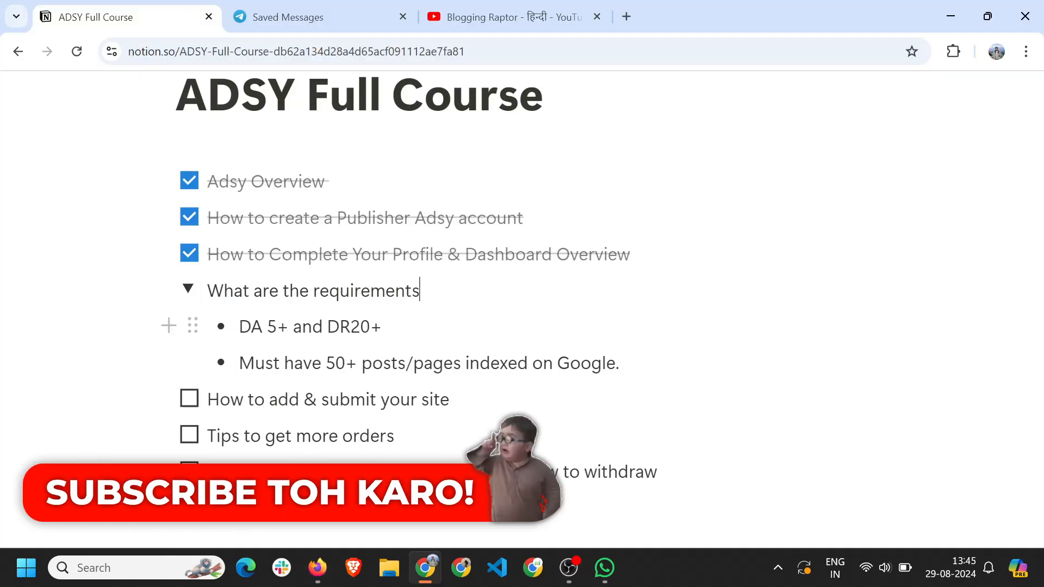
left_click_drag(251, 327, 383, 326)
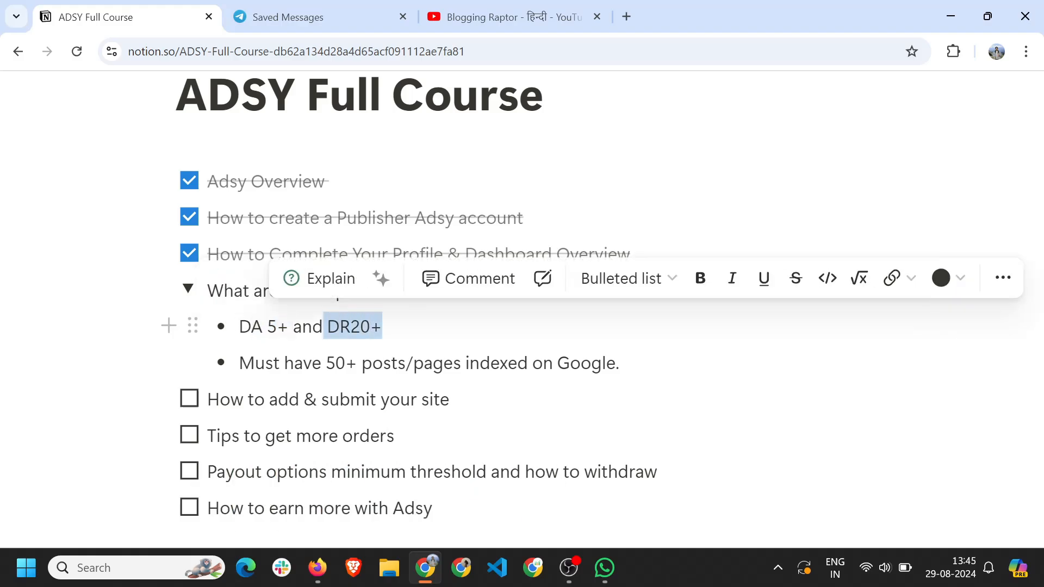
left_click(340, 327)
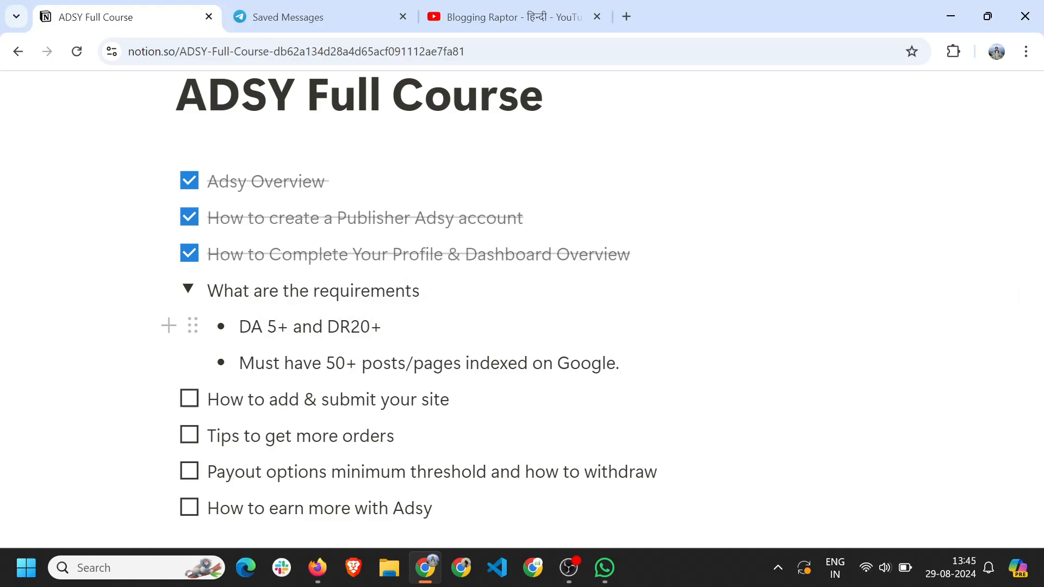
key("Left")
key("BackSpace")
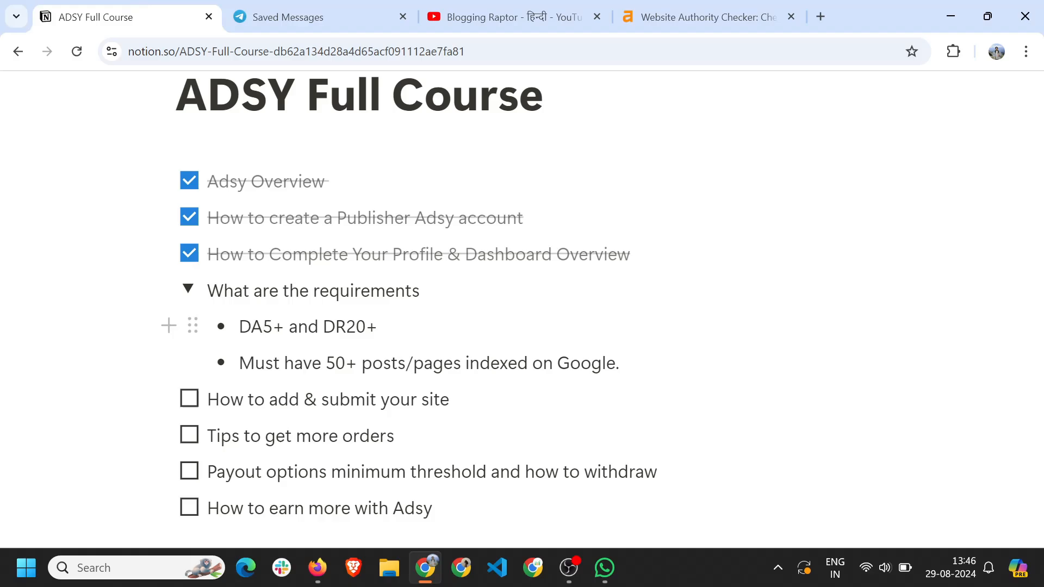
left_click_drag(323, 327, 377, 327)
left_click(424, 327)
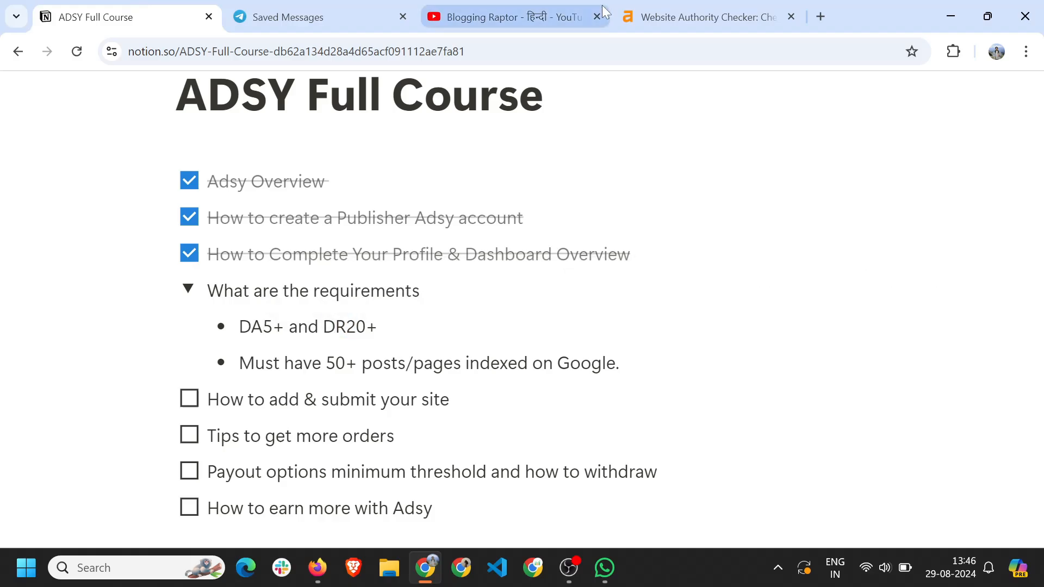
left_click(670, 10)
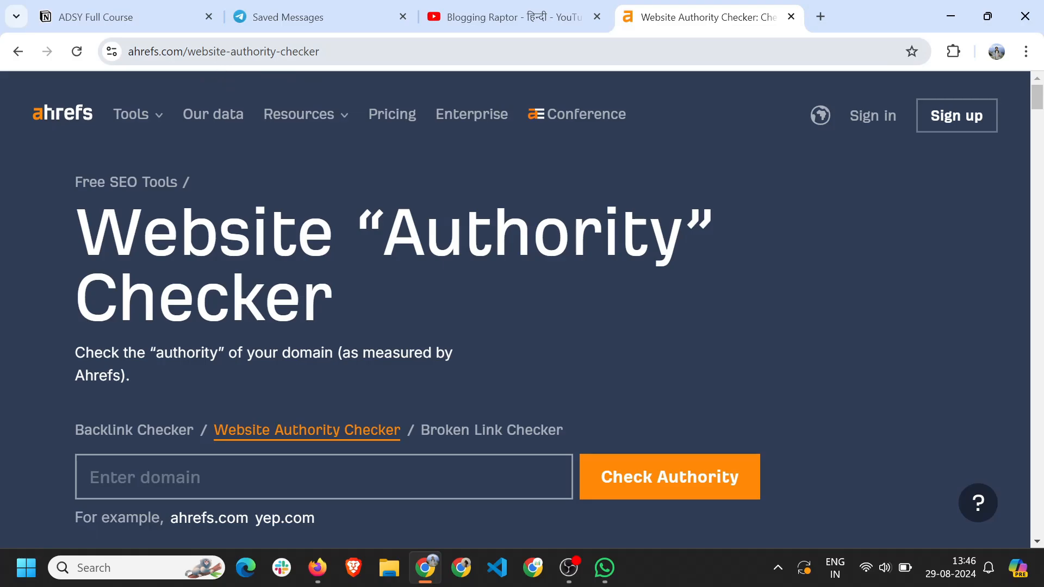
Check bloggingraptor.com in Ahrefs: Domain Rating 34, 1.1K backlinks, 143 linking websites.
left_click(180, 479)
type("bloggi")
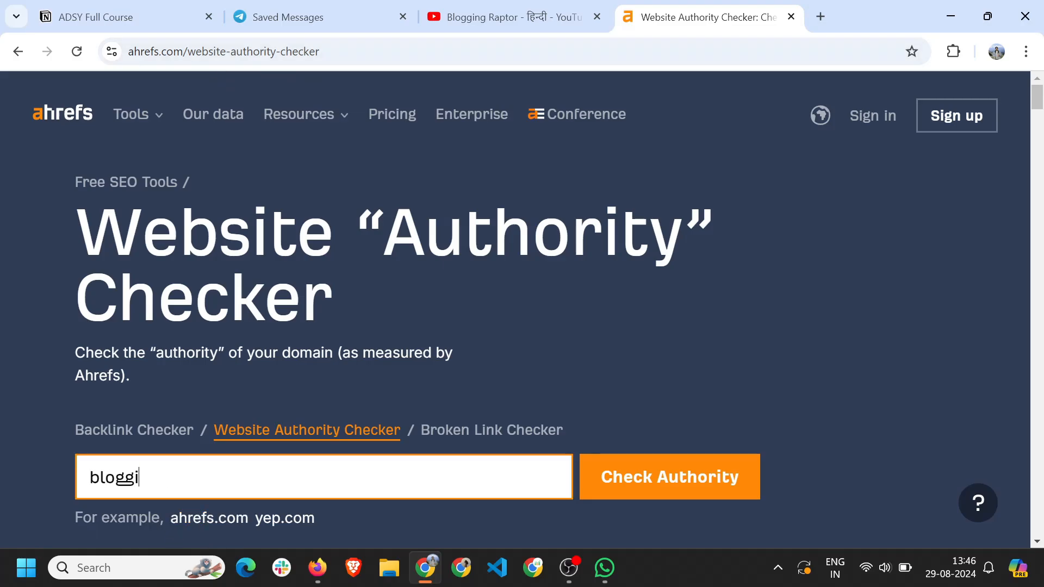
type("ngraptor.")
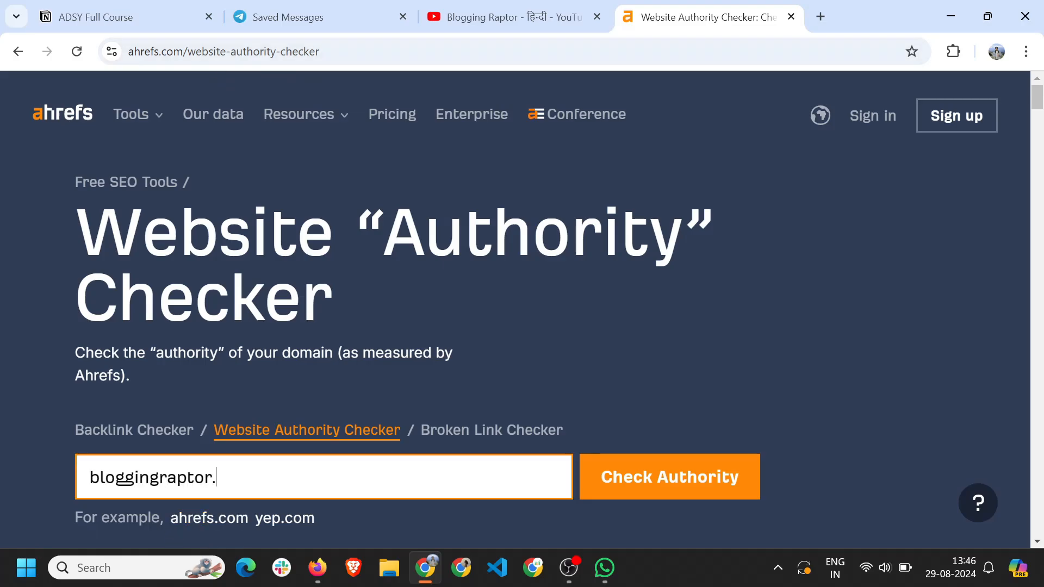
type("com")
left_click(691, 477)
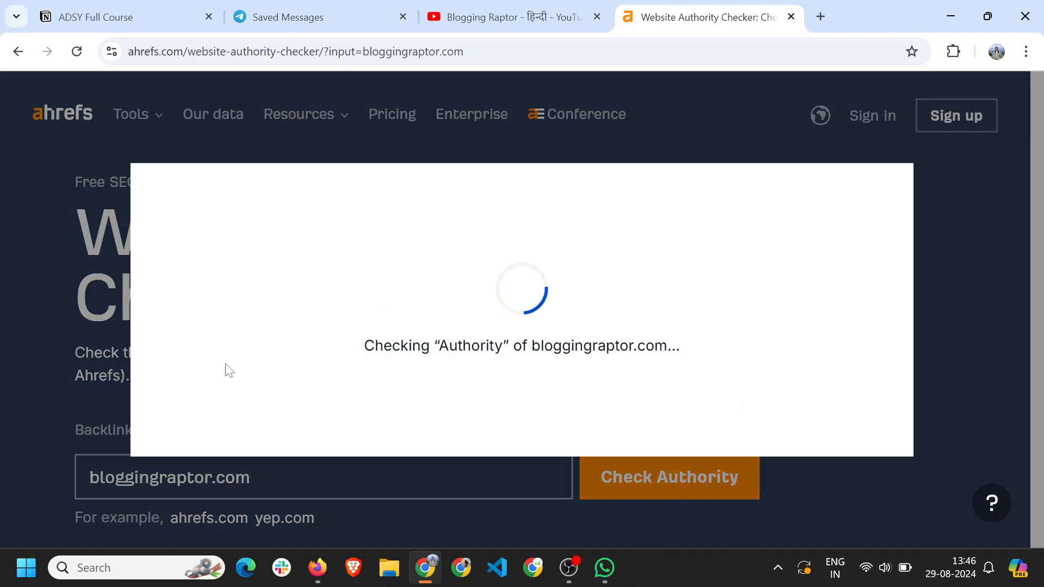
mouse_move(235, 212)
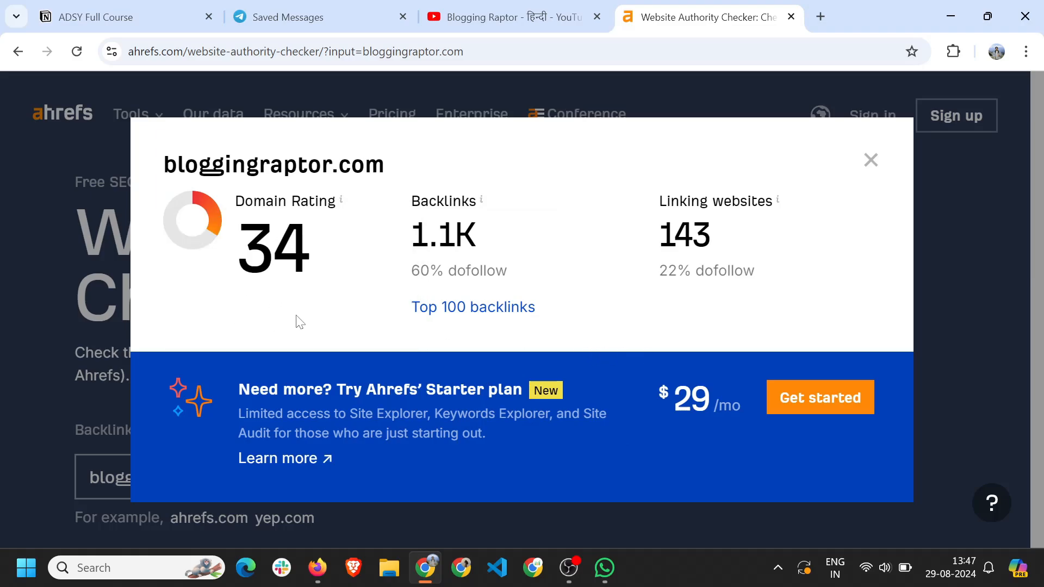
left_click(870, 163)
Return to the ADSY Full Course page and highlight the '50+ posts/pages indexed on Google' requirement.
left_click(149, 17)
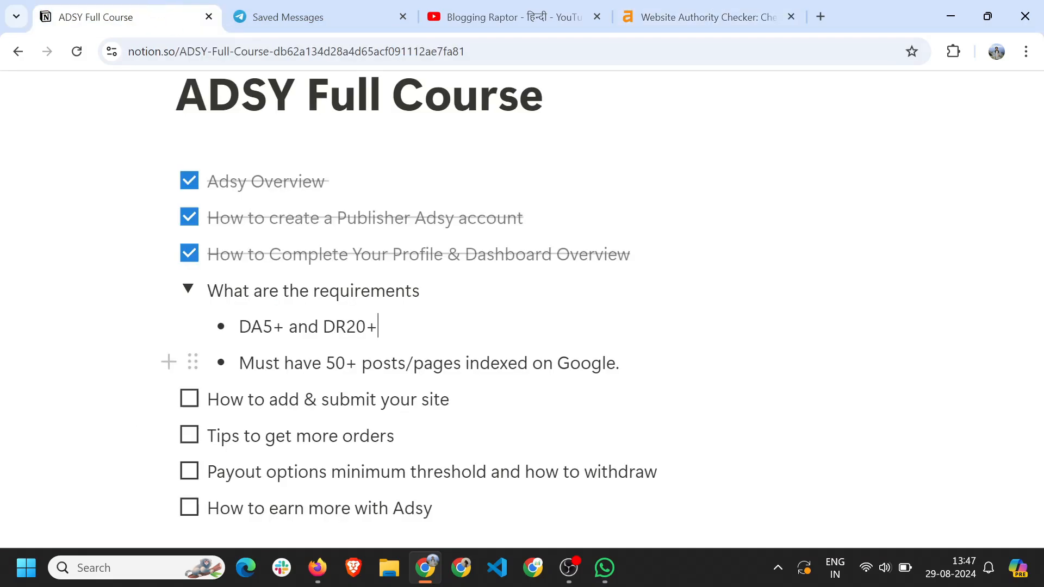
left_click_drag(326, 363, 619, 363)
left_click(619, 362)
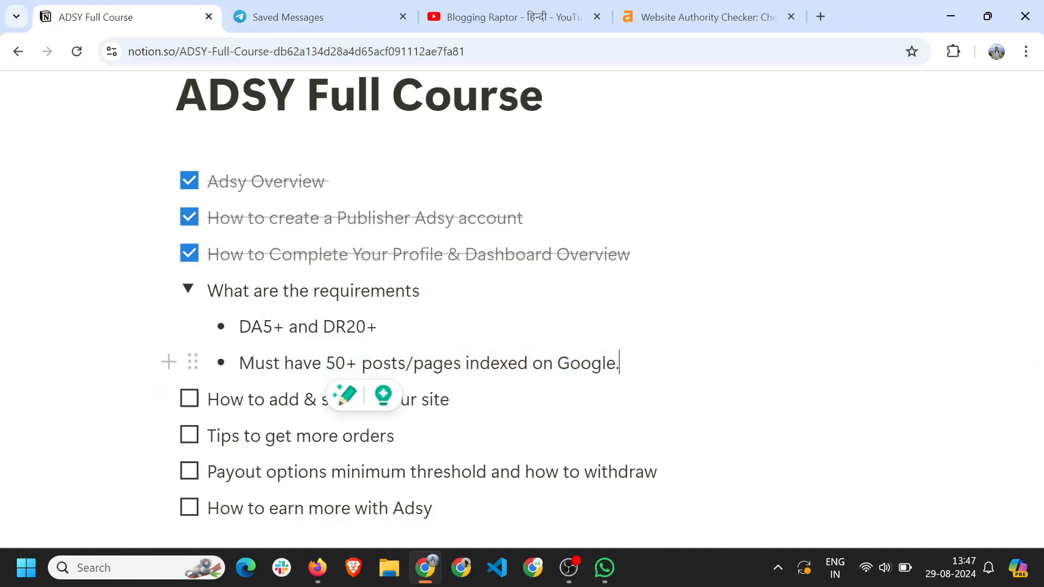
left_click_drag(322, 363, 465, 363)
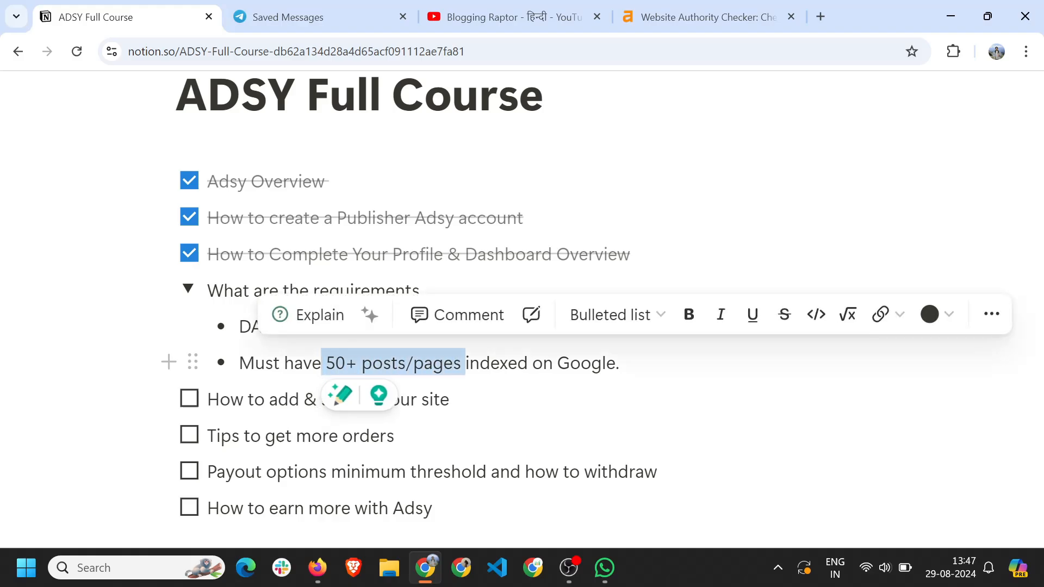
left_click(331, 362)
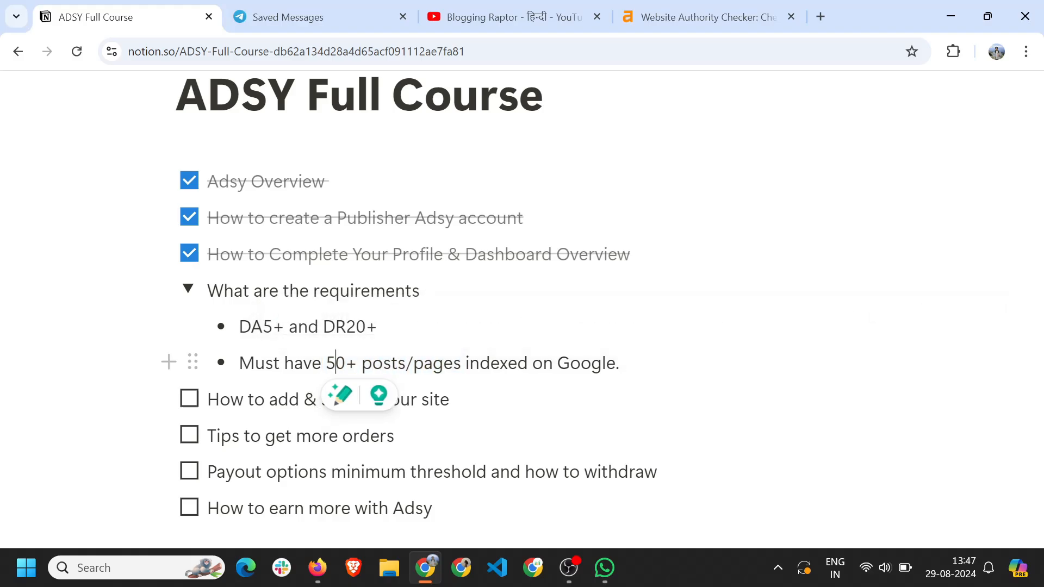
left_click(819, 17)
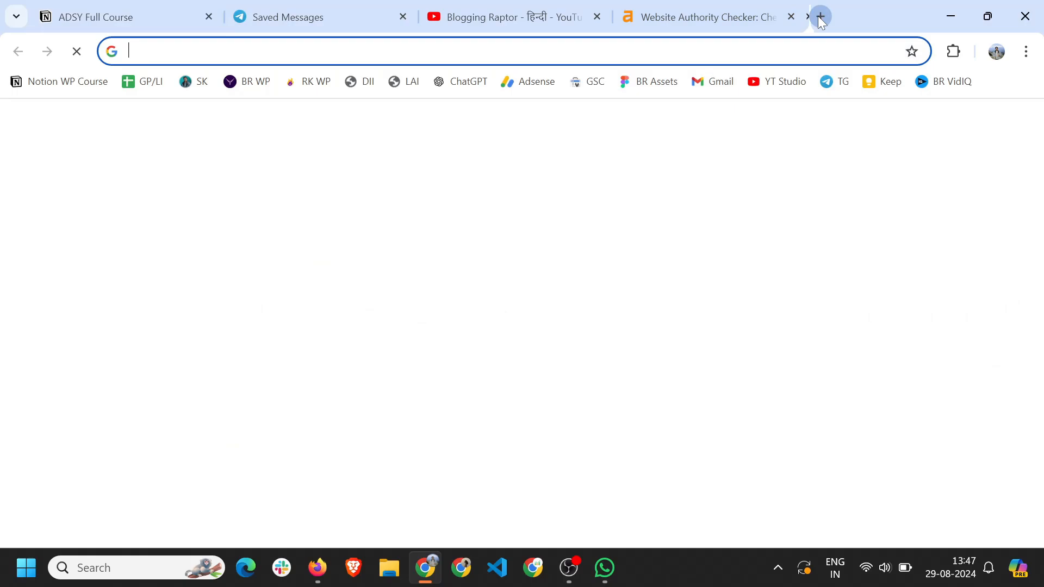
type("site:https://bloggingraptor.com")
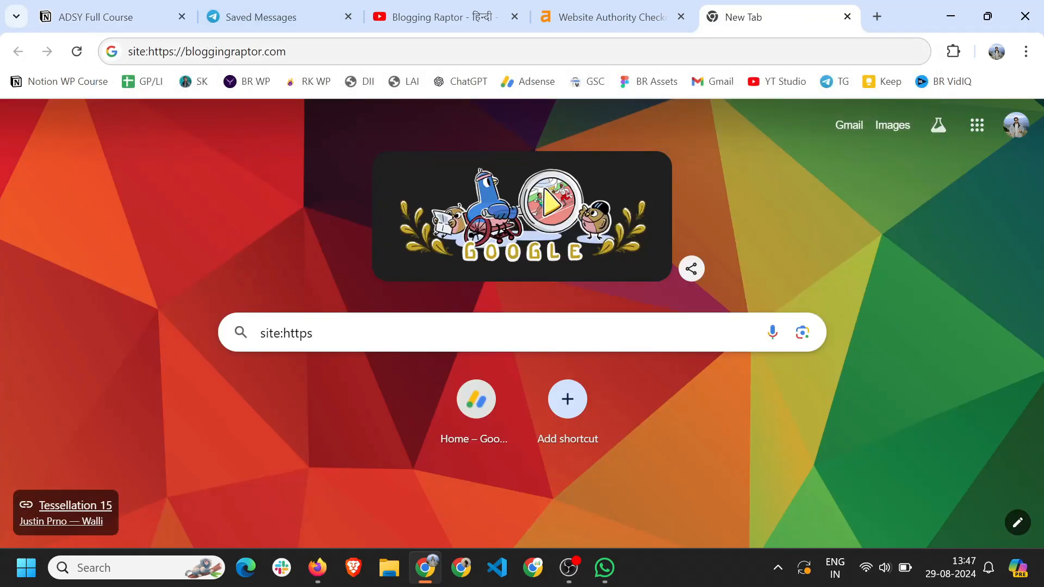
left_click_drag(129, 60, 265, 66)
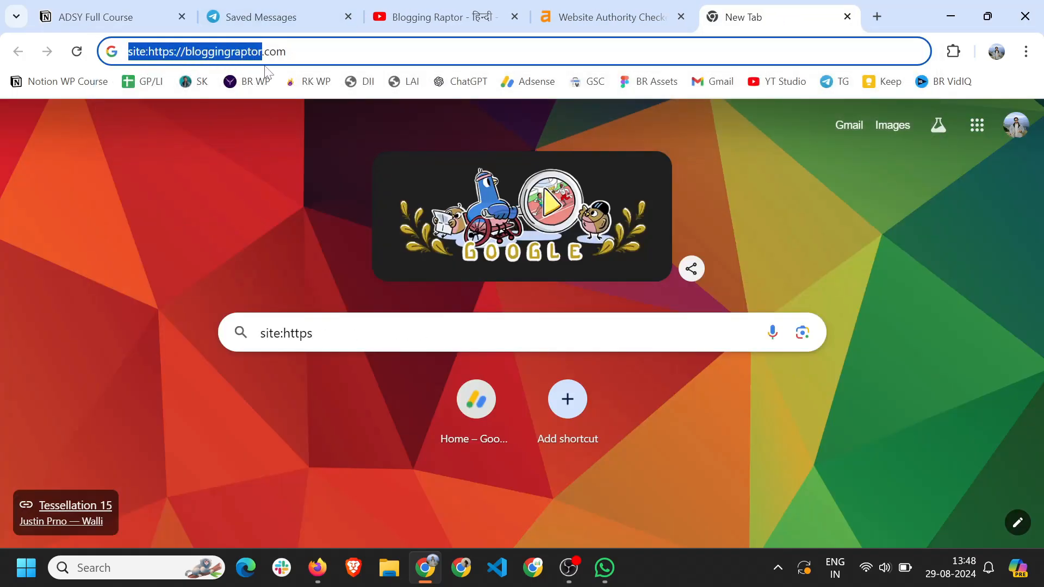
key("End")
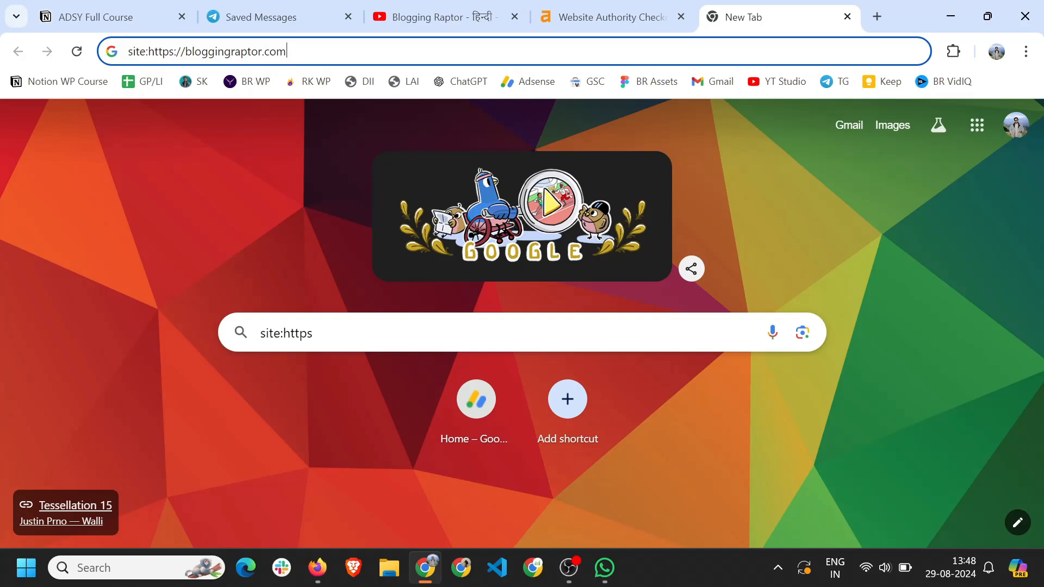
key("Return")
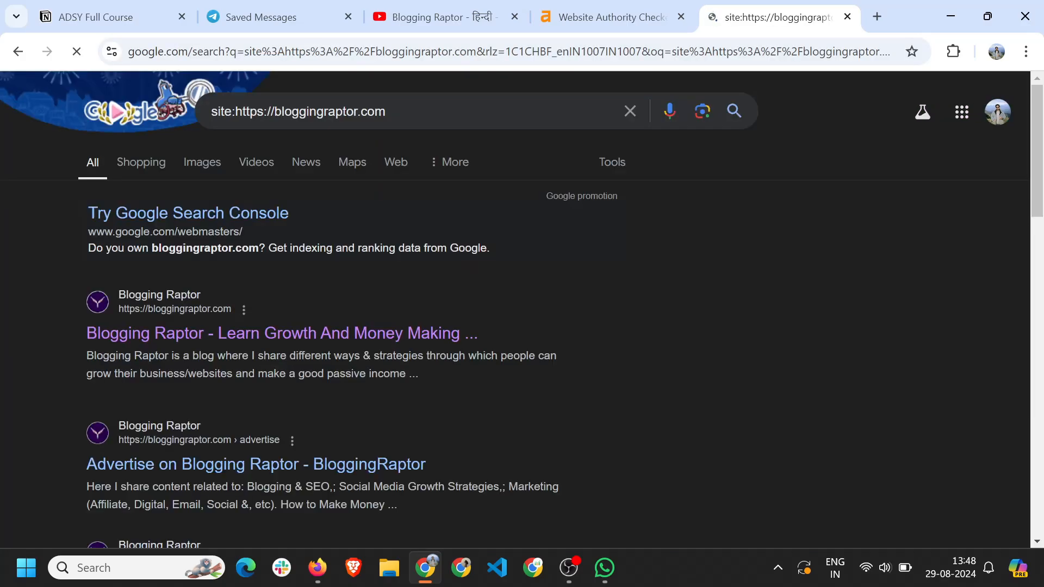
Page through the indexed results pages 2 to 6, then return to the Notion course page.
scroll(259, 350, "down", 5)
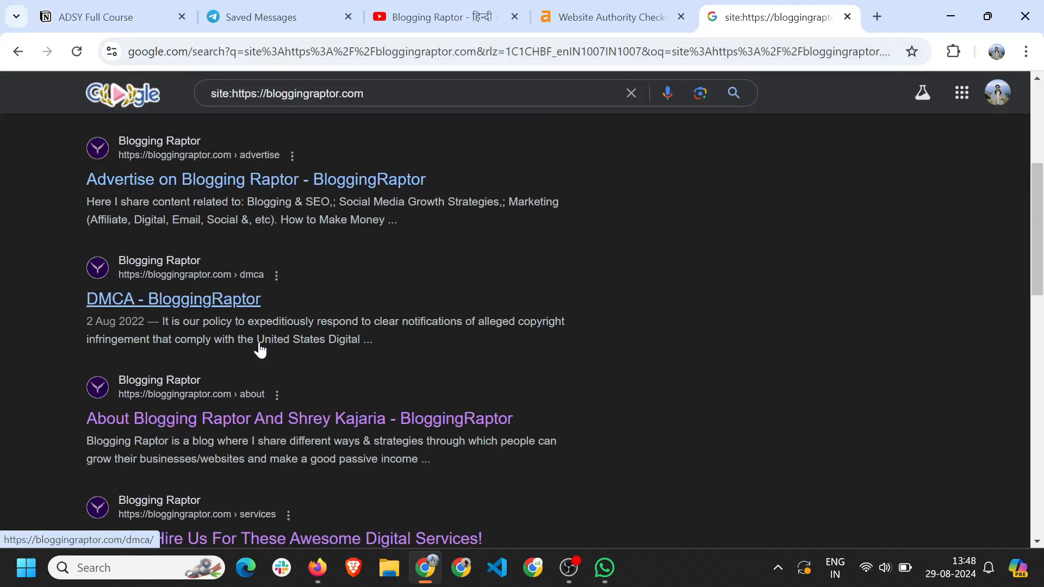
scroll(259, 351, "down", 12)
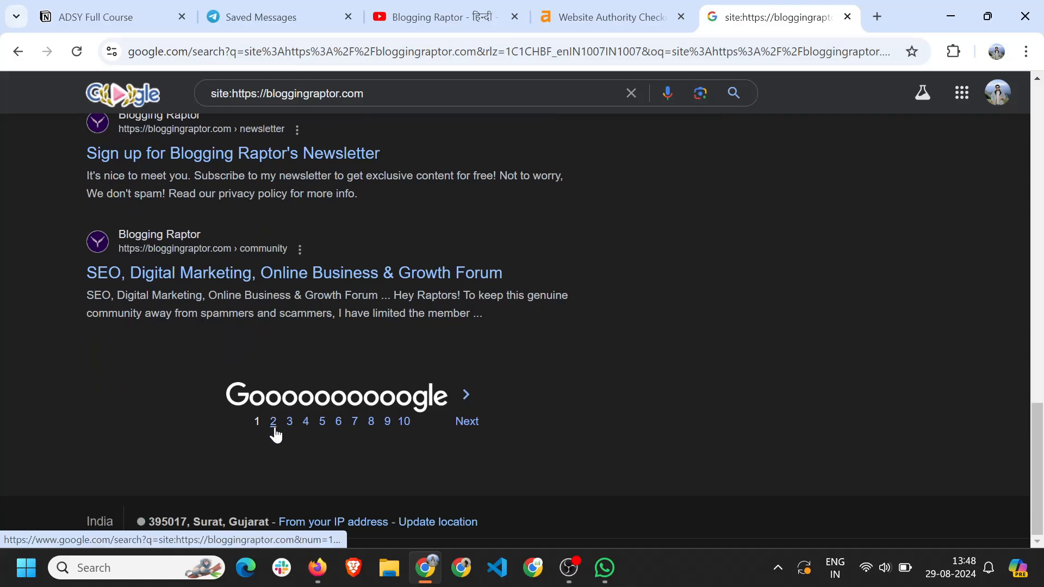
left_click(273, 422)
scroll(298, 357, "down", 8)
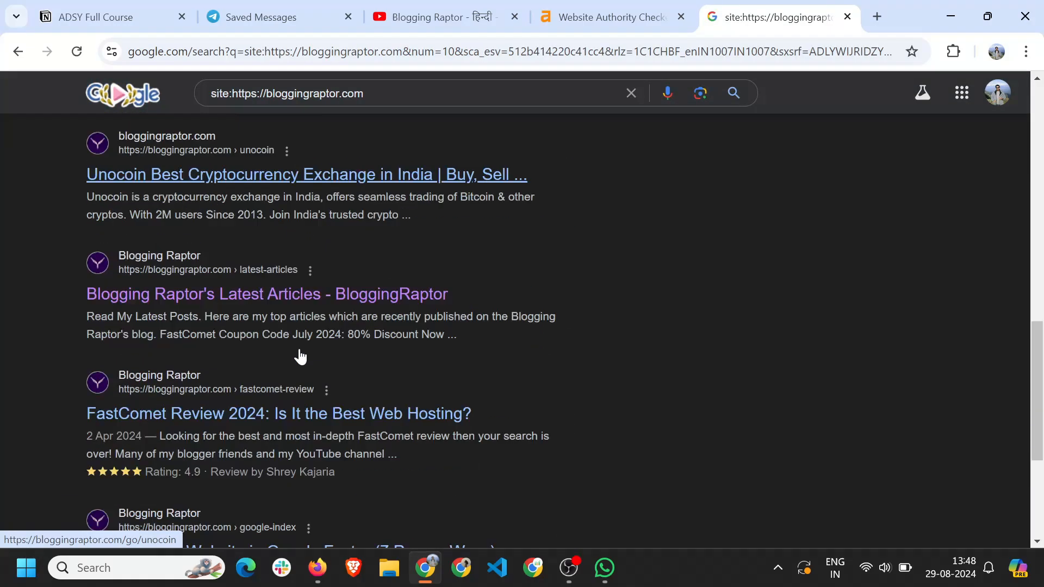
scroll(300, 357, "down", 5)
left_click(314, 422)
scroll(337, 428, "down", 10)
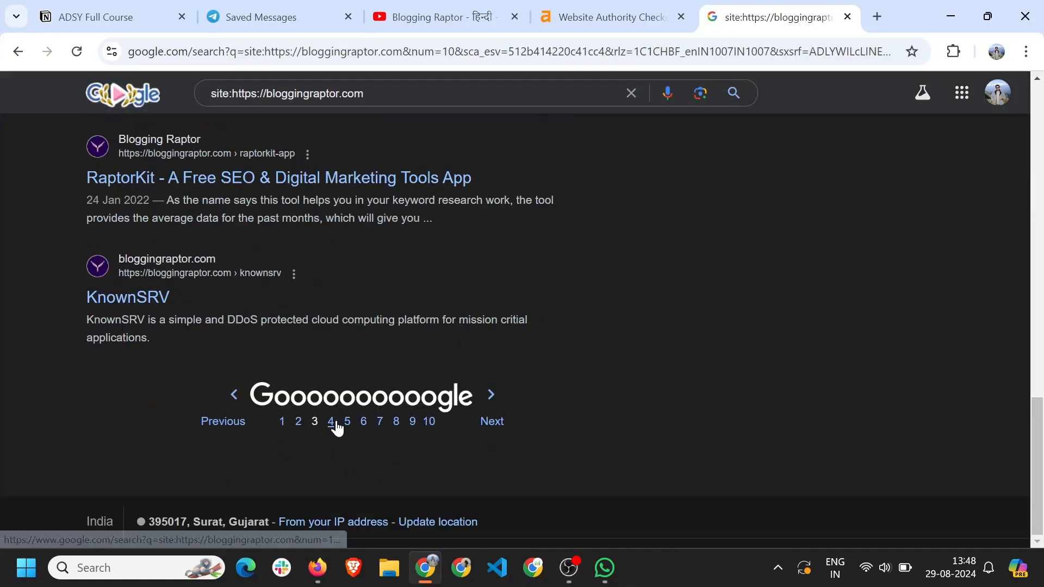
left_click(331, 423)
scroll(419, 296, "down", 15)
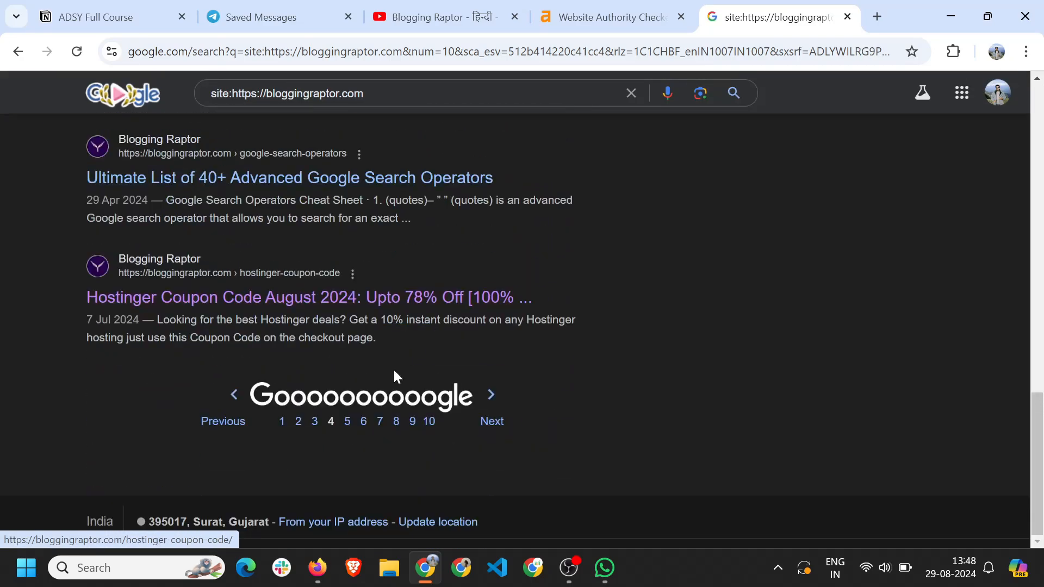
left_click(358, 423)
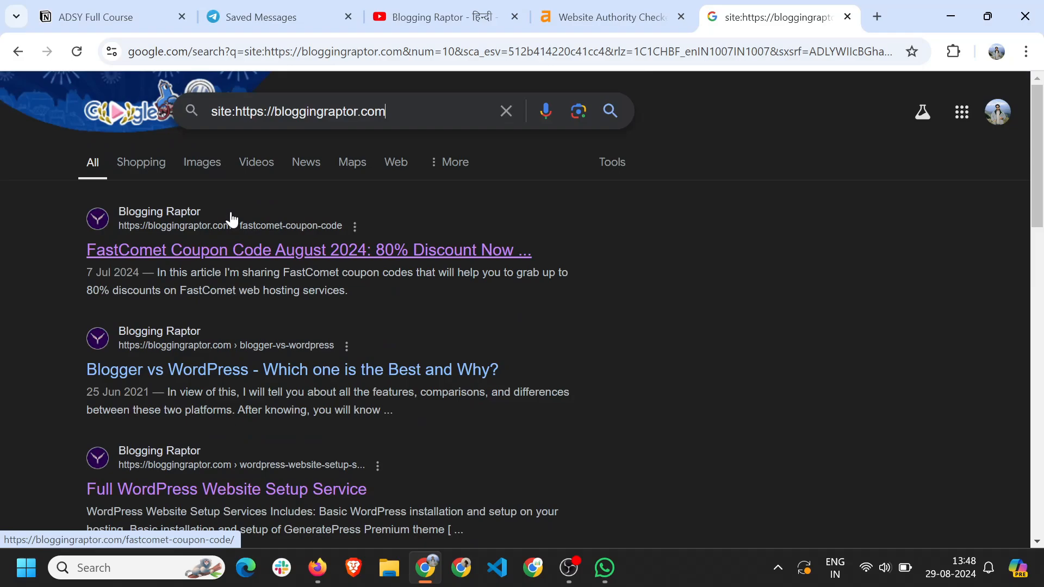
left_click(95, 17)
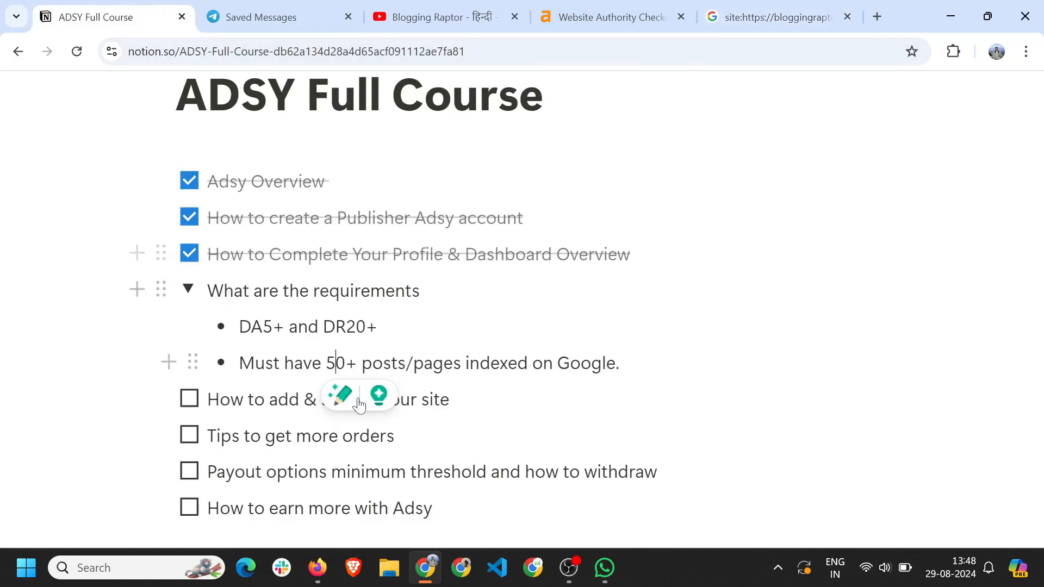
Add a third bullet 'English' under What are the requirements and collapse the toggle.
left_click(187, 289)
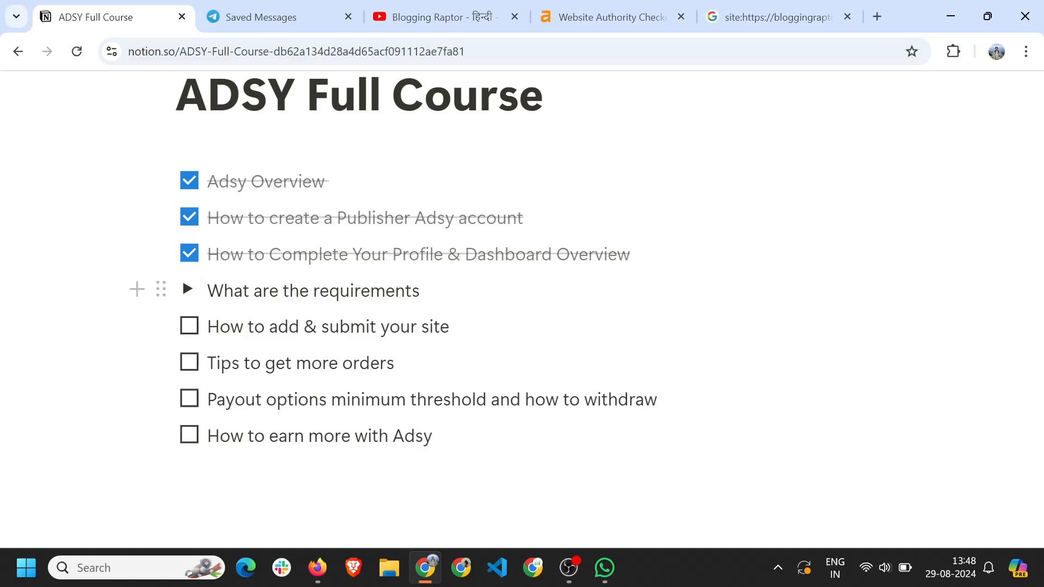
left_click(187, 289)
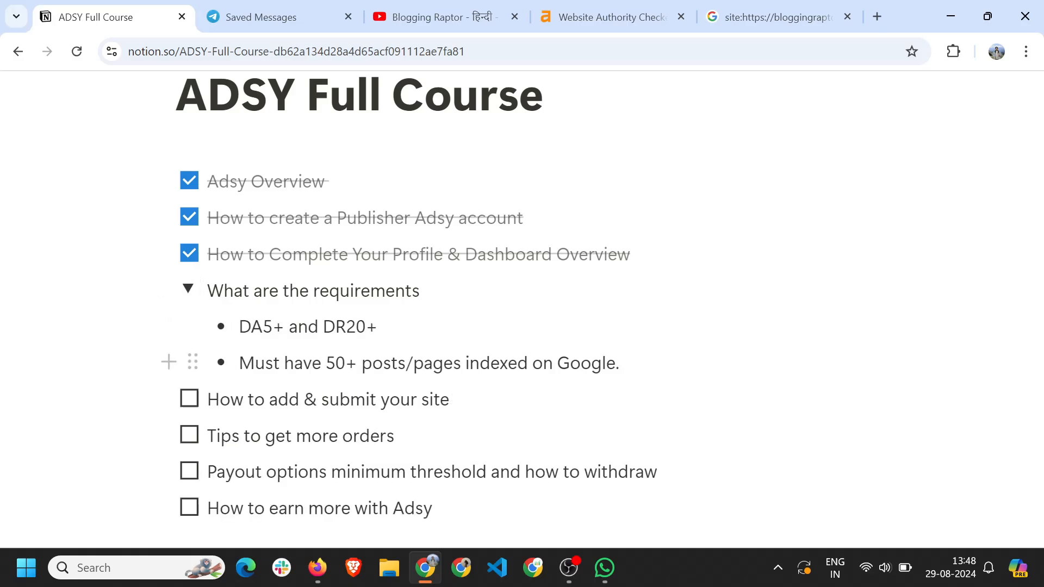
key("Return")
type("English")
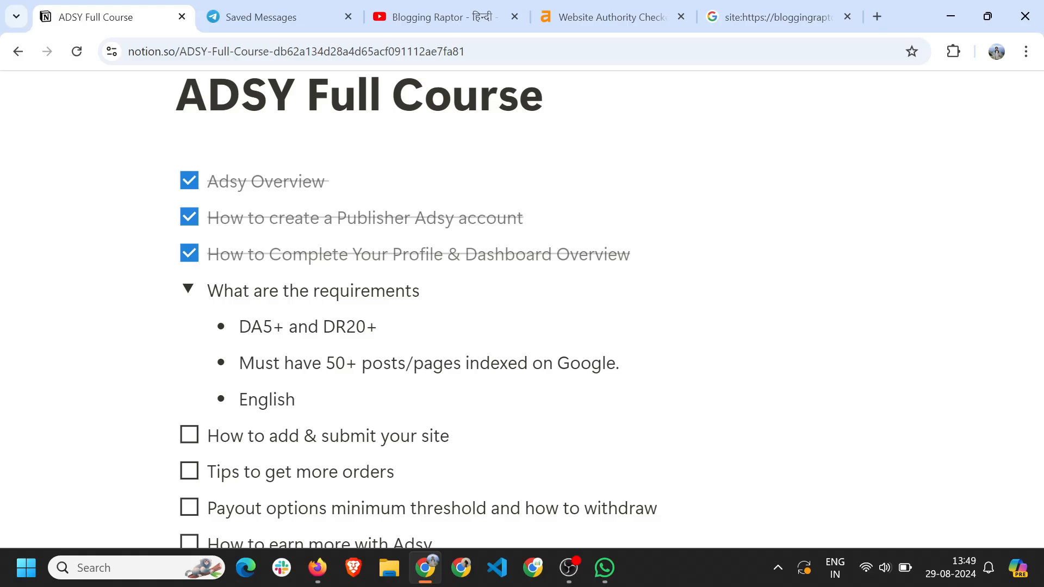
left_click_drag(325, 363, 356, 330)
left_click(326, 399)
triple_click(300, 399)
left_click(377, 327)
left_click(420, 291)
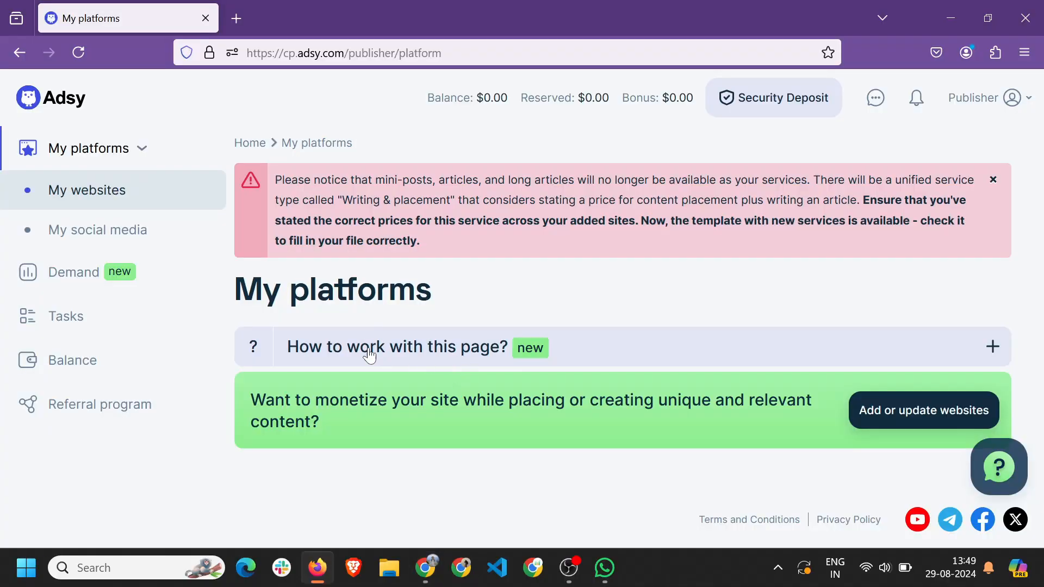
Go to My platforms > My social media and start adding a social media account.
left_click(109, 150)
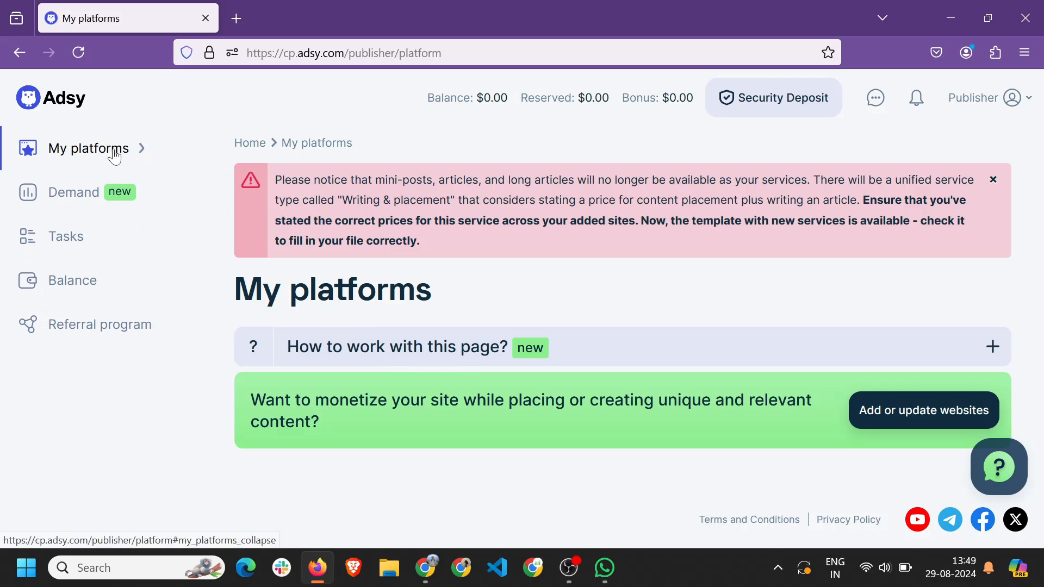
left_click(110, 149)
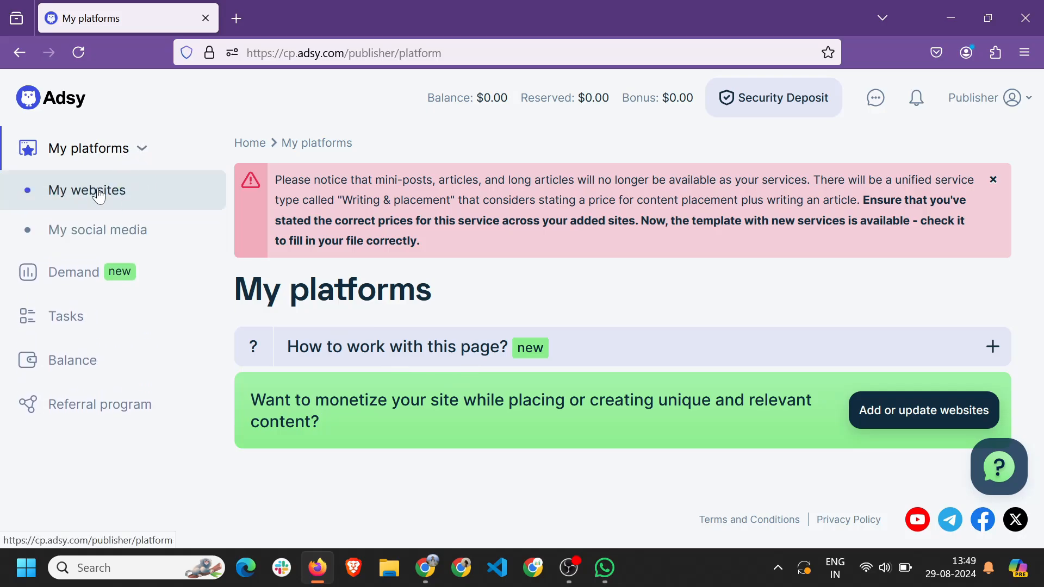
left_click(112, 229)
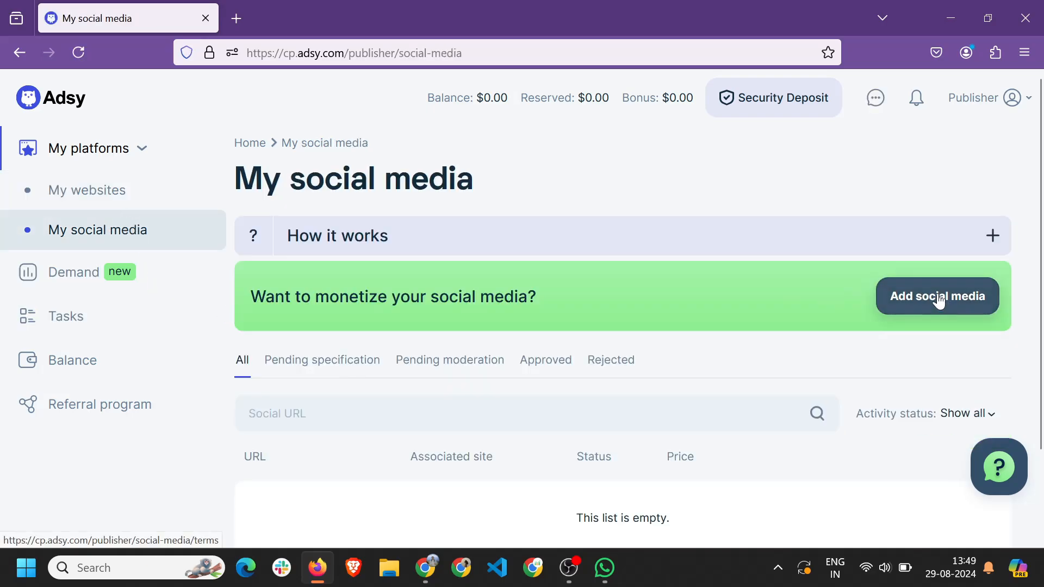
left_click(944, 302)
Read through the social media terms and conditions and choose Agree & Continue.
scroll(331, 293, "down", 6)
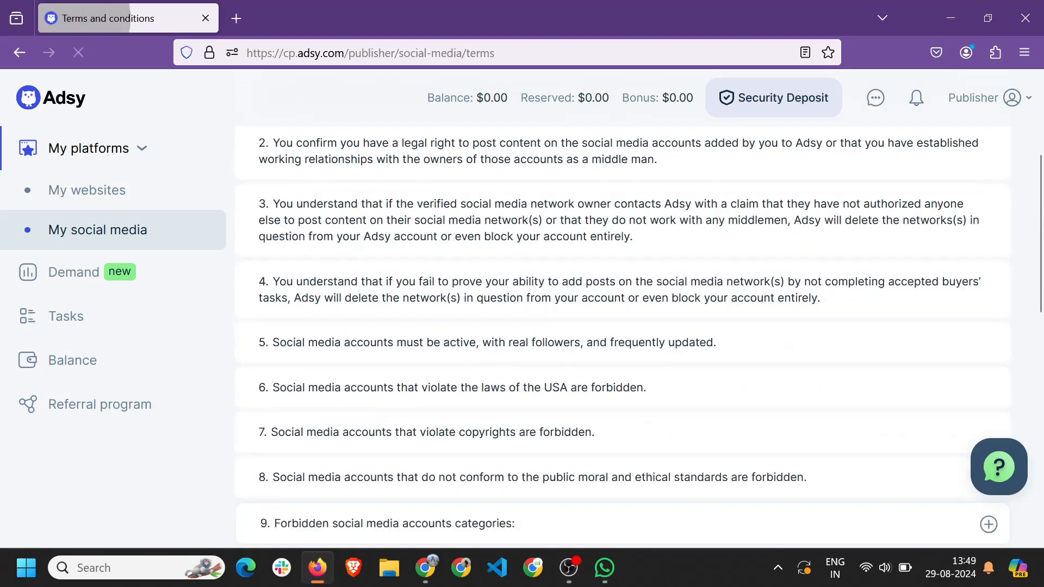
scroll(311, 252, "up", 3)
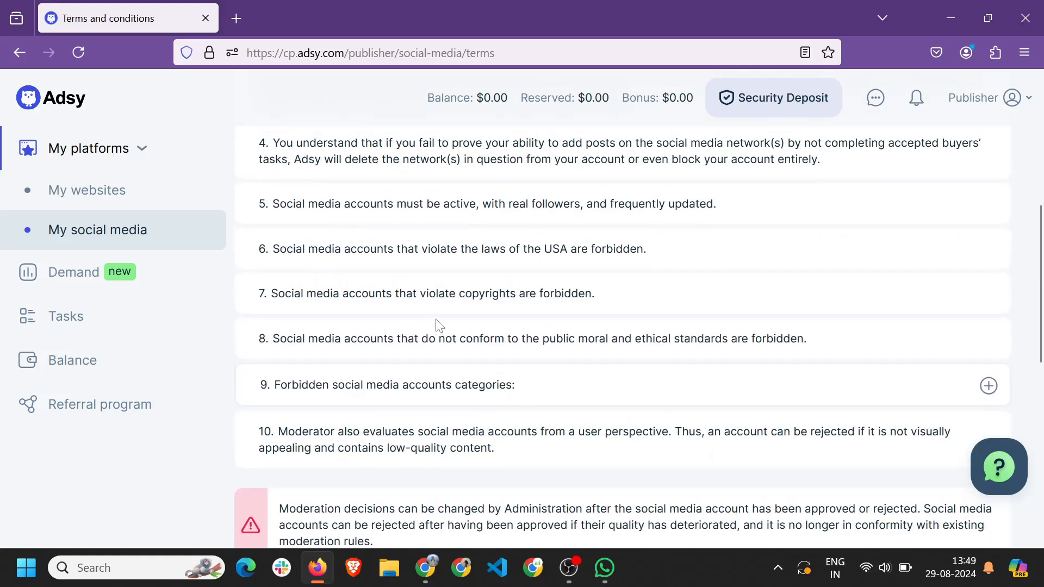
scroll(421, 294, "up", 6)
left_click_drag(495, 245, 613, 246)
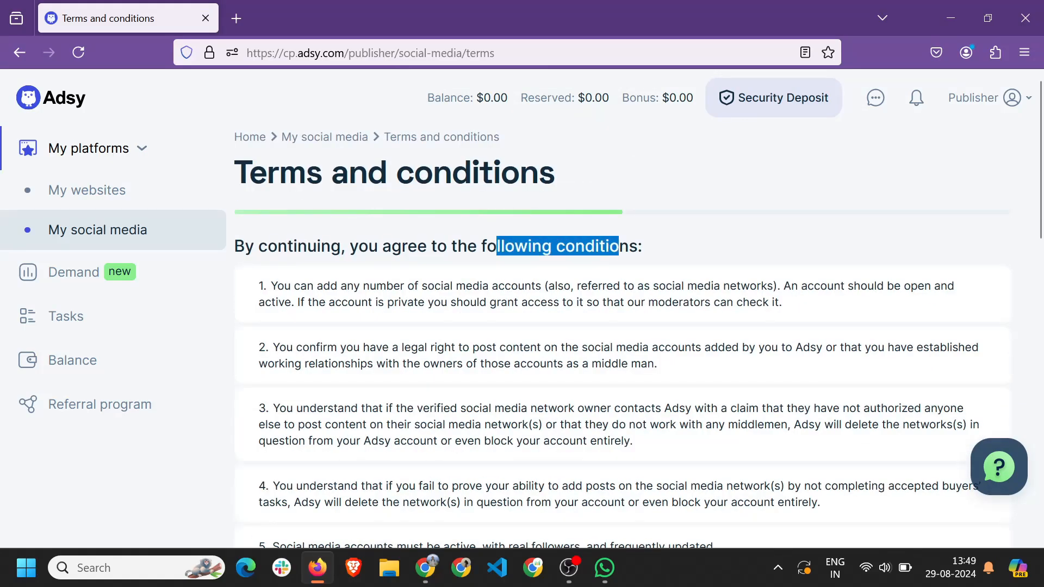
left_click(533, 320)
scroll(360, 318, "down", 2)
scroll(358, 317, "down", 5)
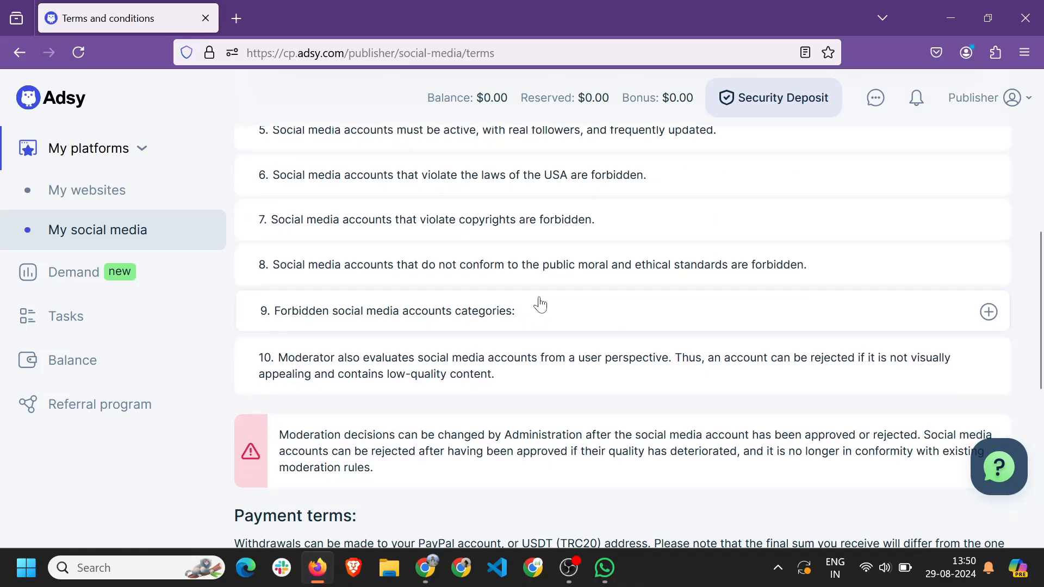
scroll(384, 366, "down", 8)
left_click(304, 459)
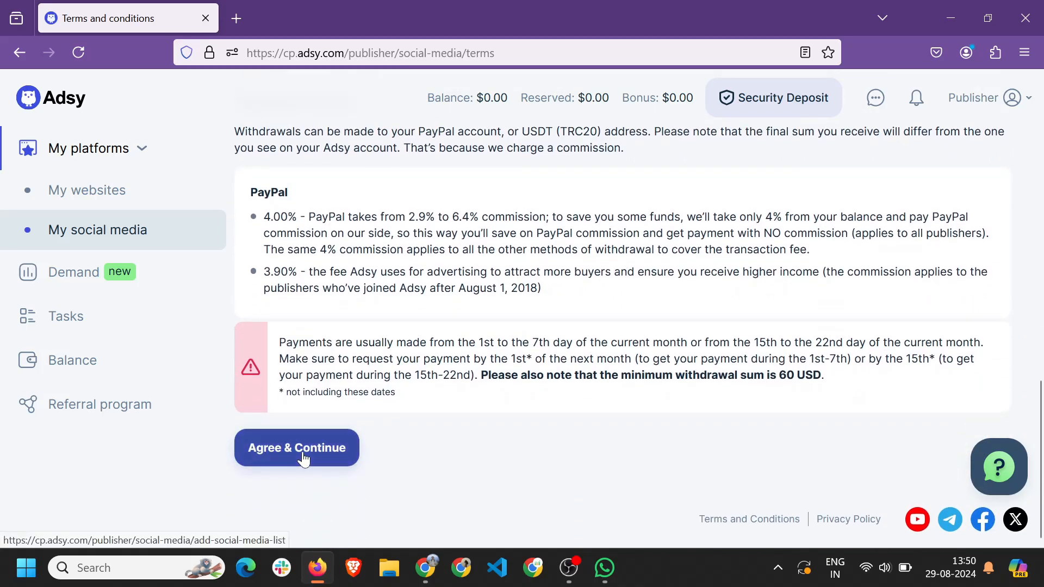
Look at the list-of-accounts option, then return to the One account form.
left_click(268, 272)
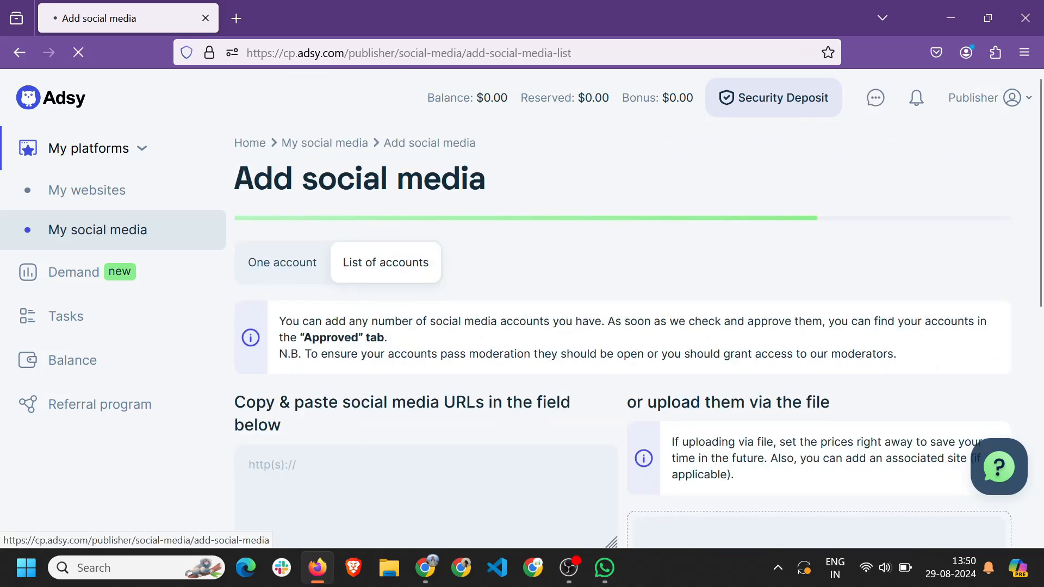
left_click(385, 268)
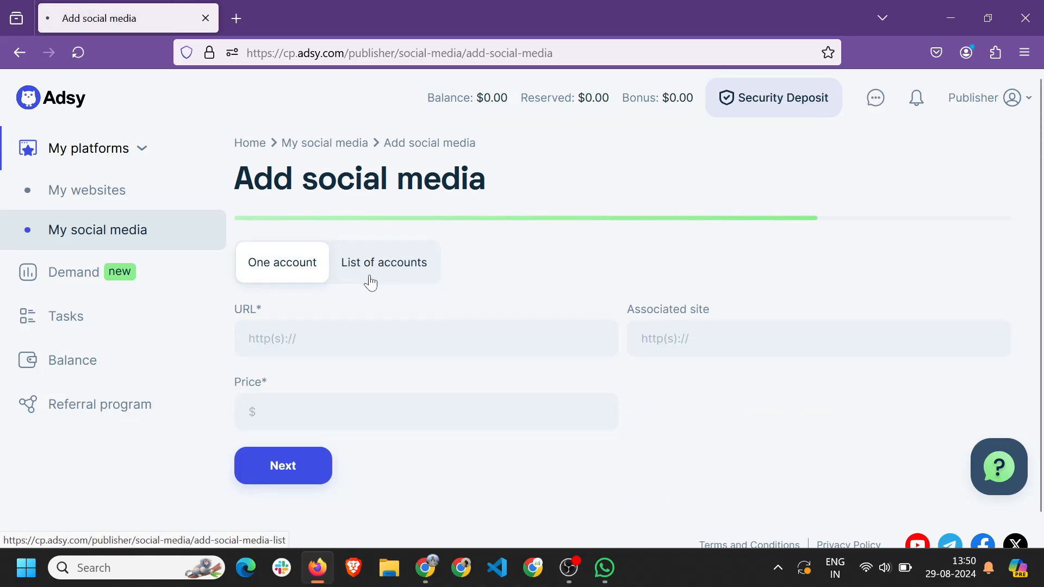
scroll(620, 365, "down", 4)
scroll(612, 354, "up", 3)
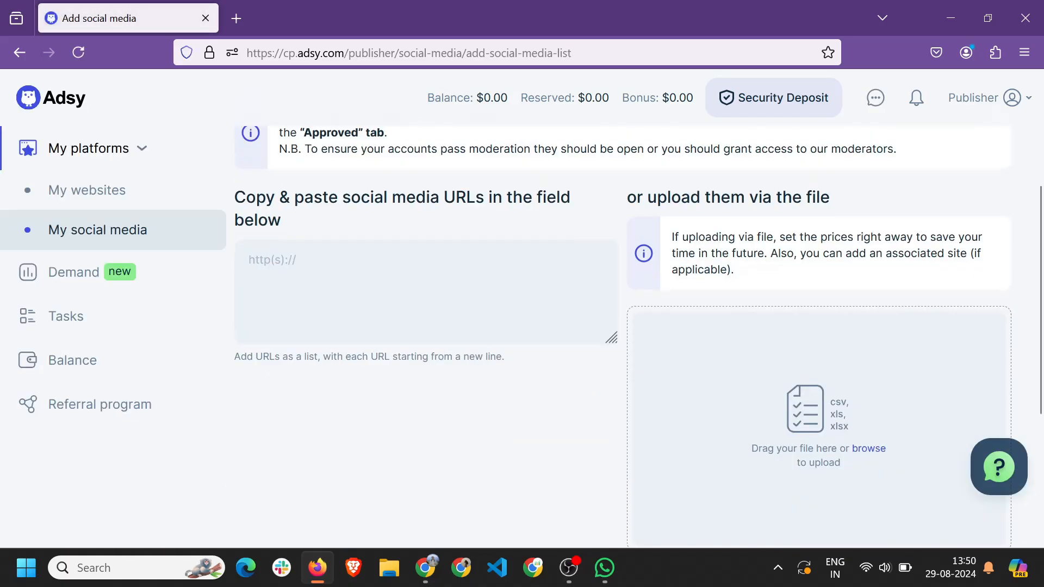
left_click(272, 200)
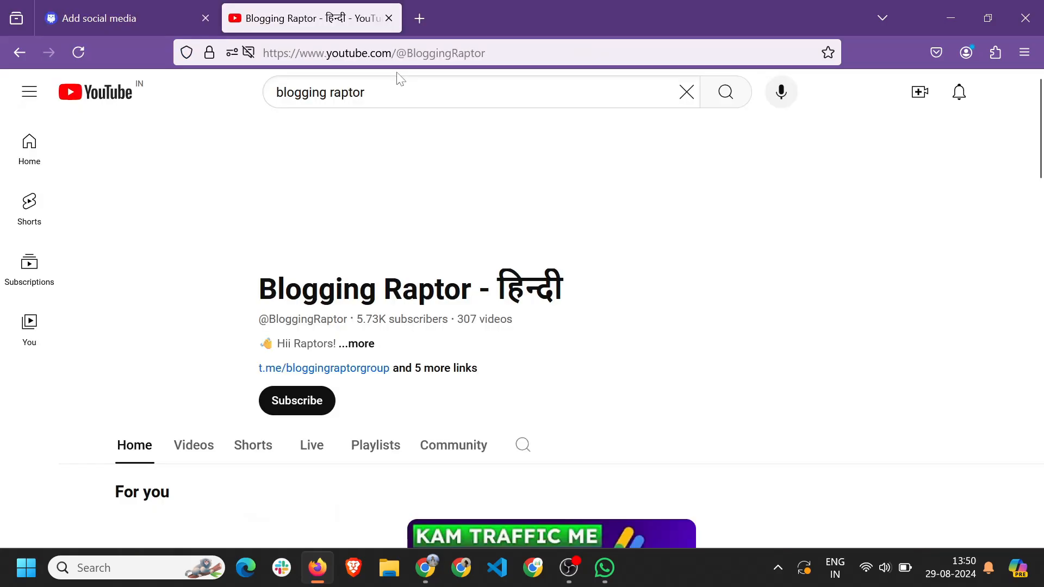
Paste the YouTube channel URL and set Associated site to bloggingraptor.com.
left_click(400, 54)
key("ctrl+c")
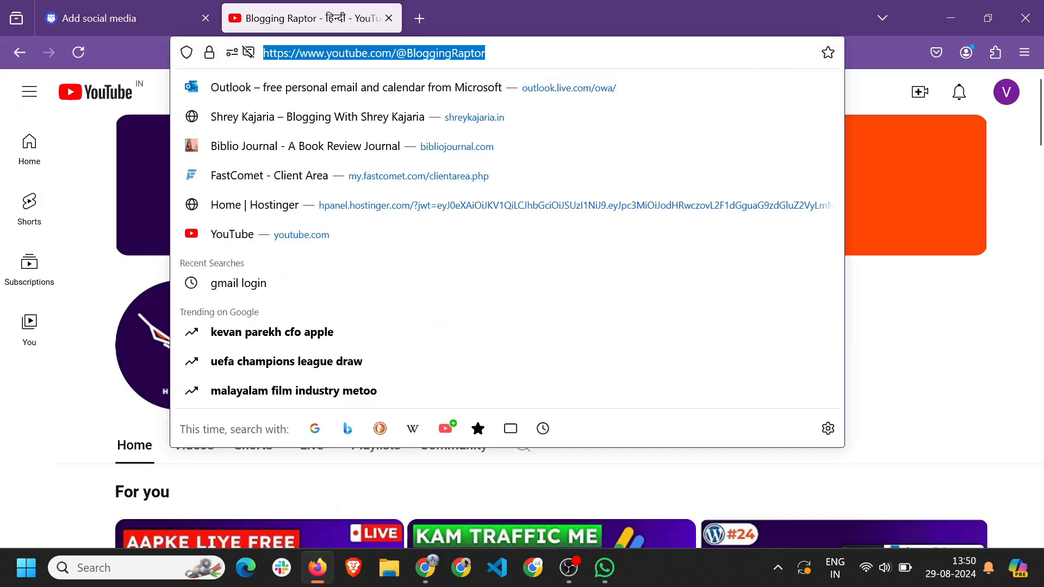
left_click(133, 17)
left_click(275, 332)
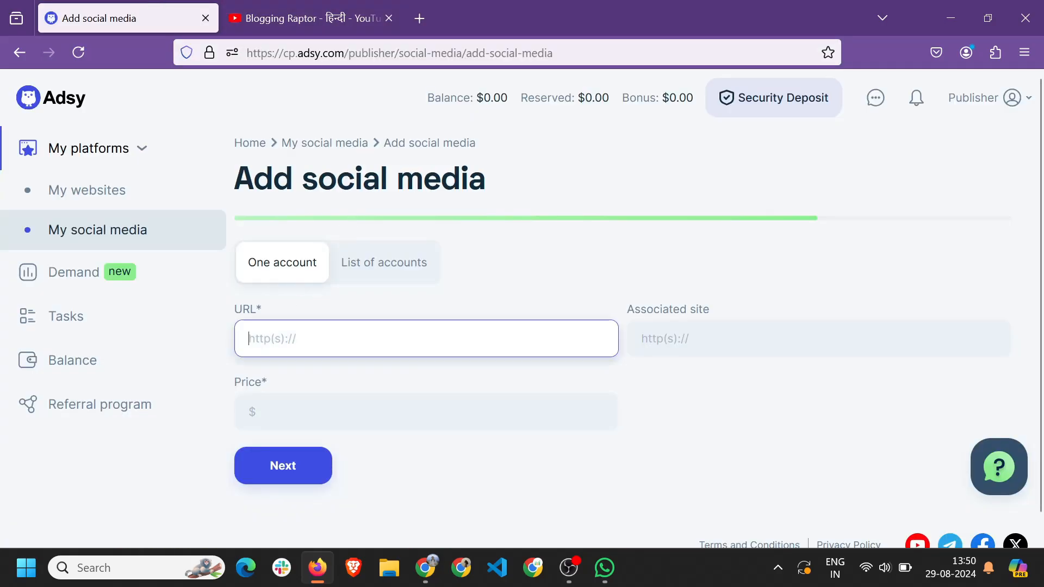
key("ctrl+v")
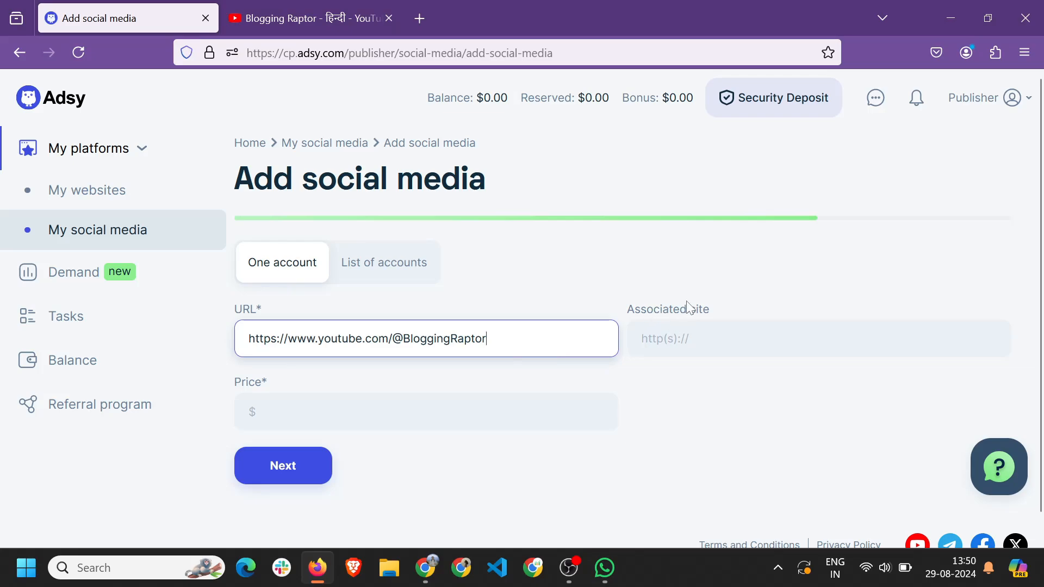
left_click(713, 324)
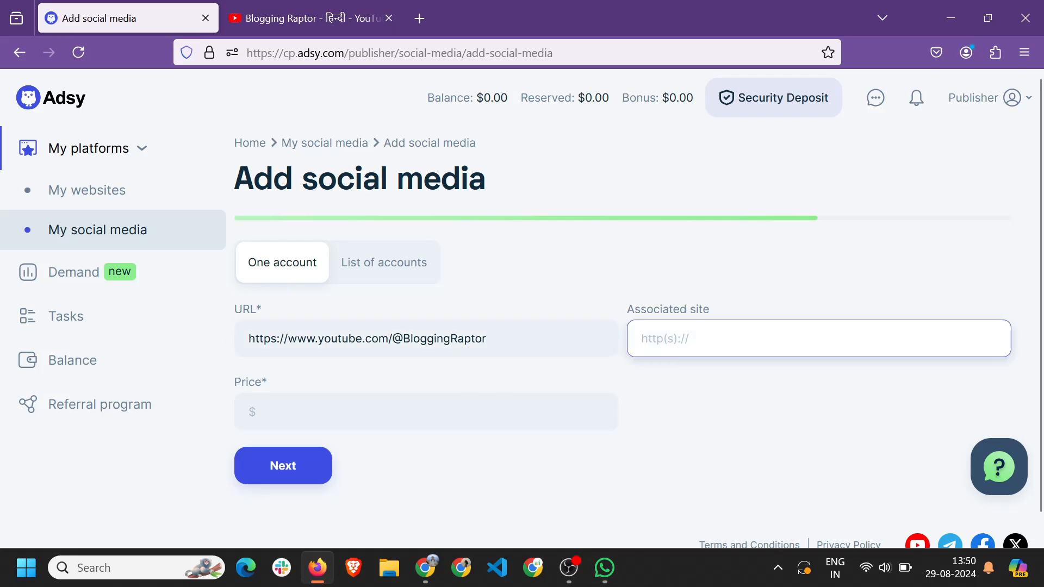
key("ctrl+v")
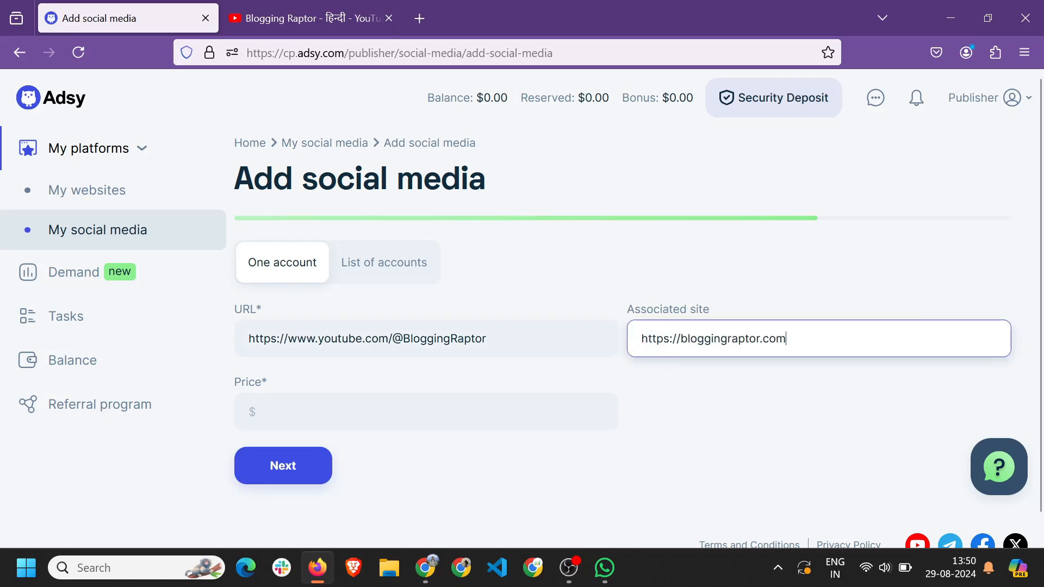
Enter a price of 100 and submit the YouTube account.
left_click(535, 404)
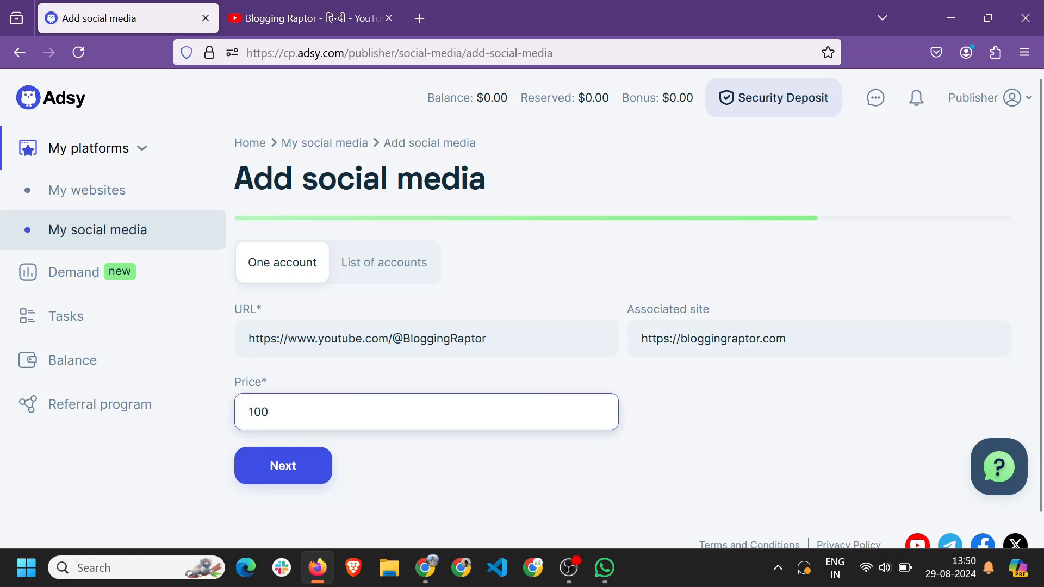
left_click(275, 478)
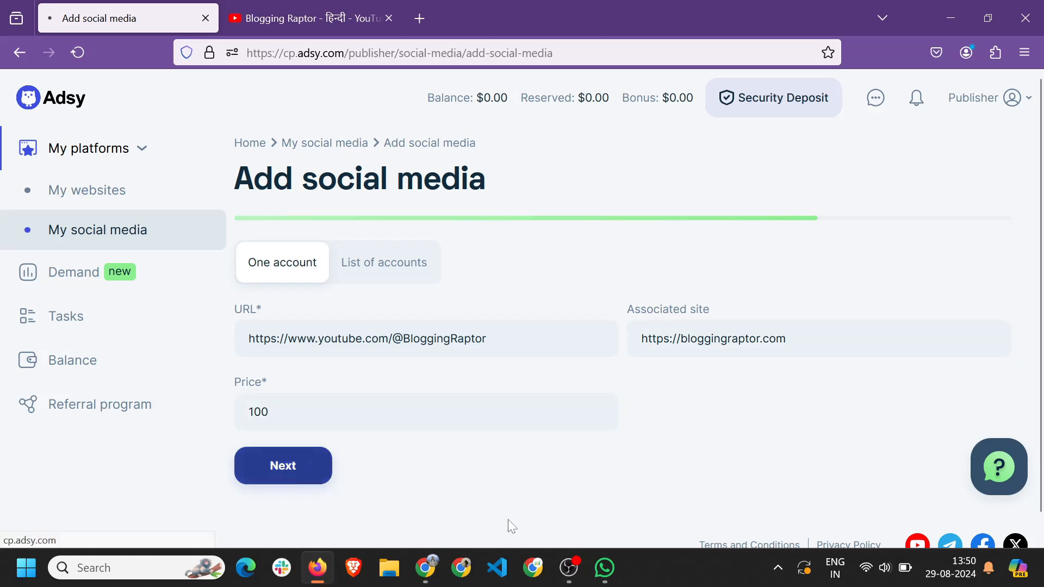
scroll(487, 443, "down", 2)
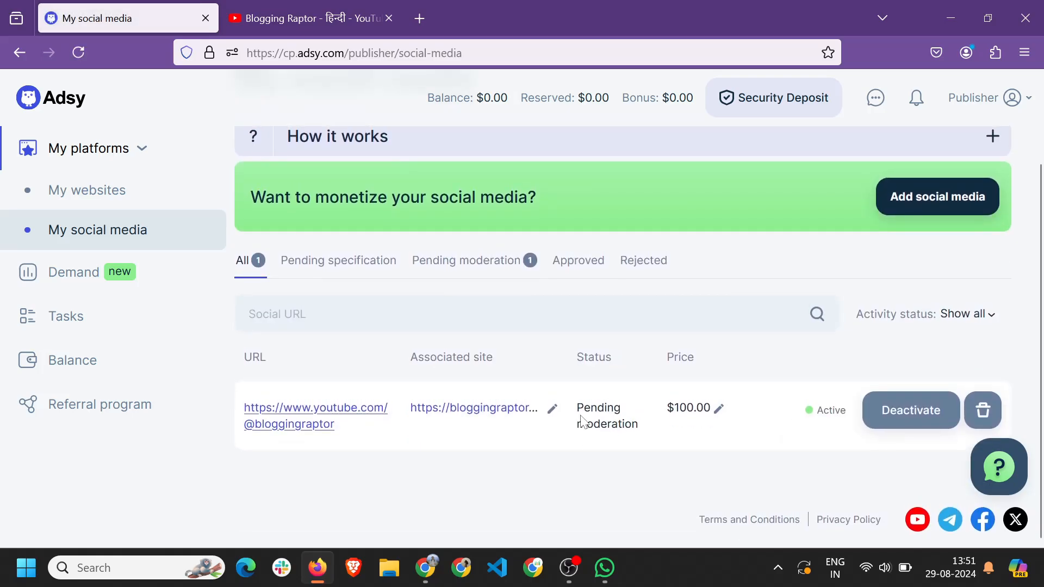
Delete the pending YouTube entry from My social media, then go to My websites.
left_click_drag(585, 408, 625, 422)
left_click(624, 418)
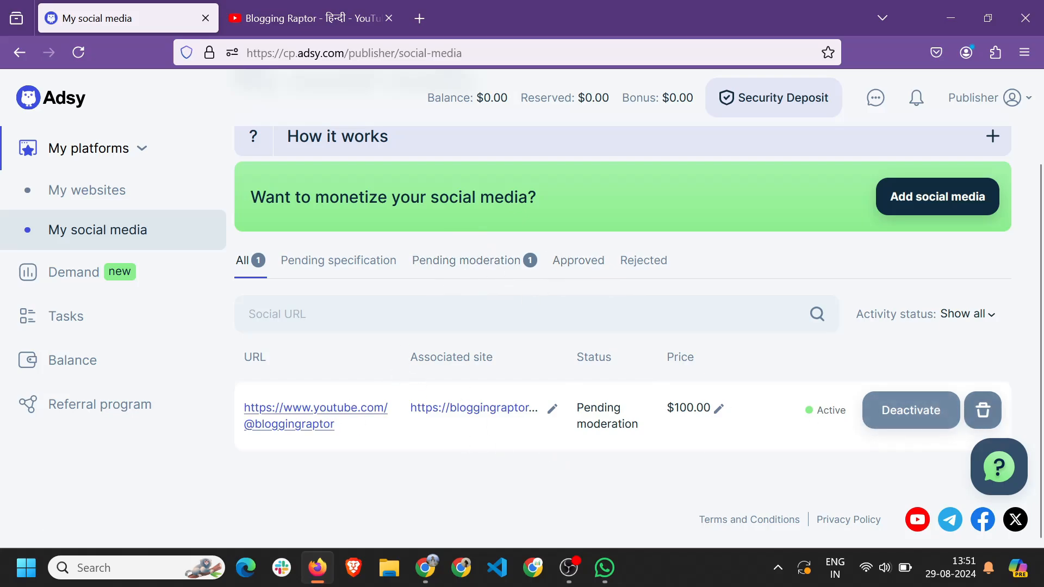
left_click(989, 414)
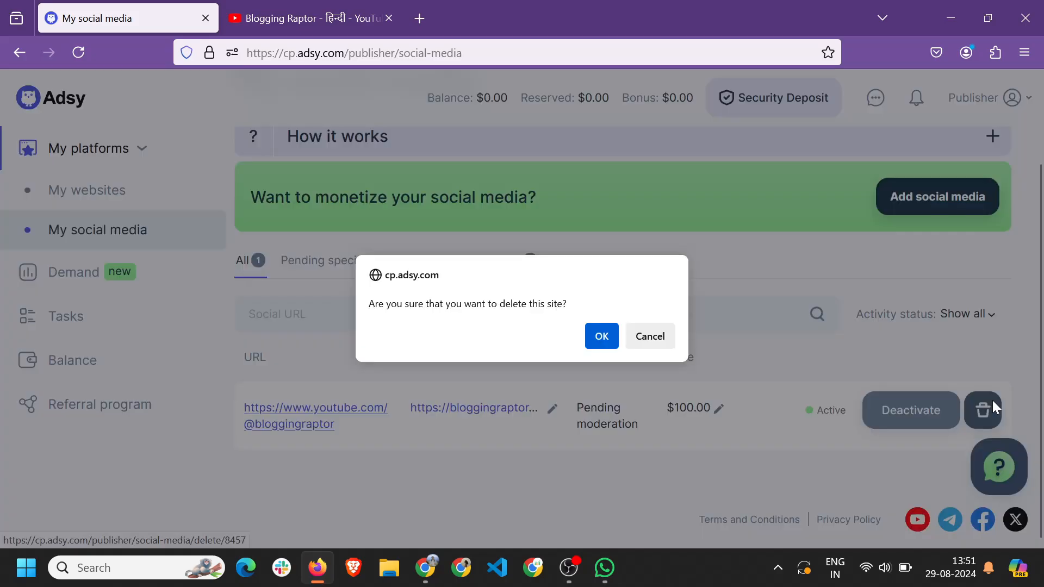
left_click(599, 336)
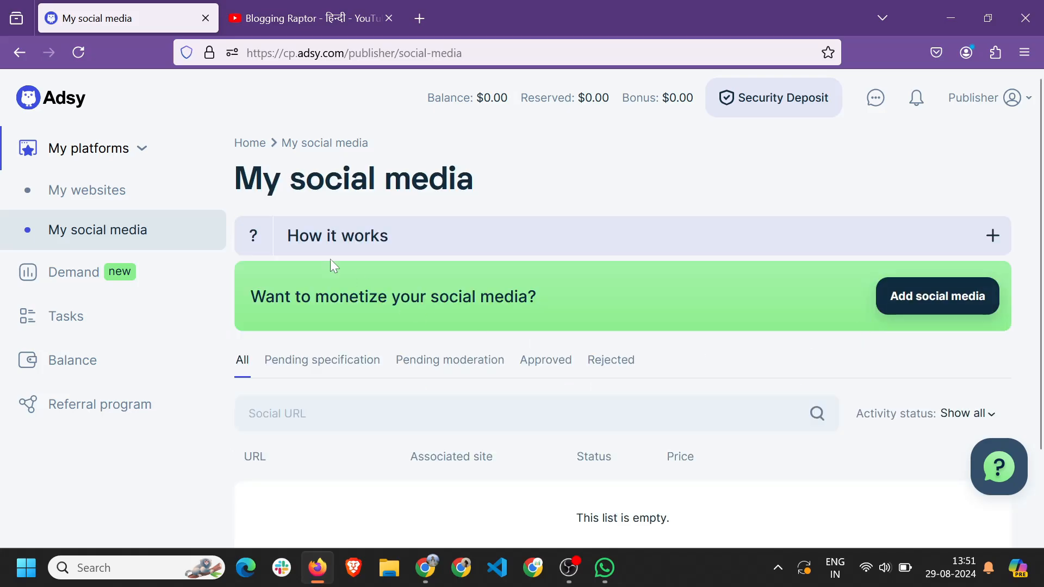
left_click(118, 191)
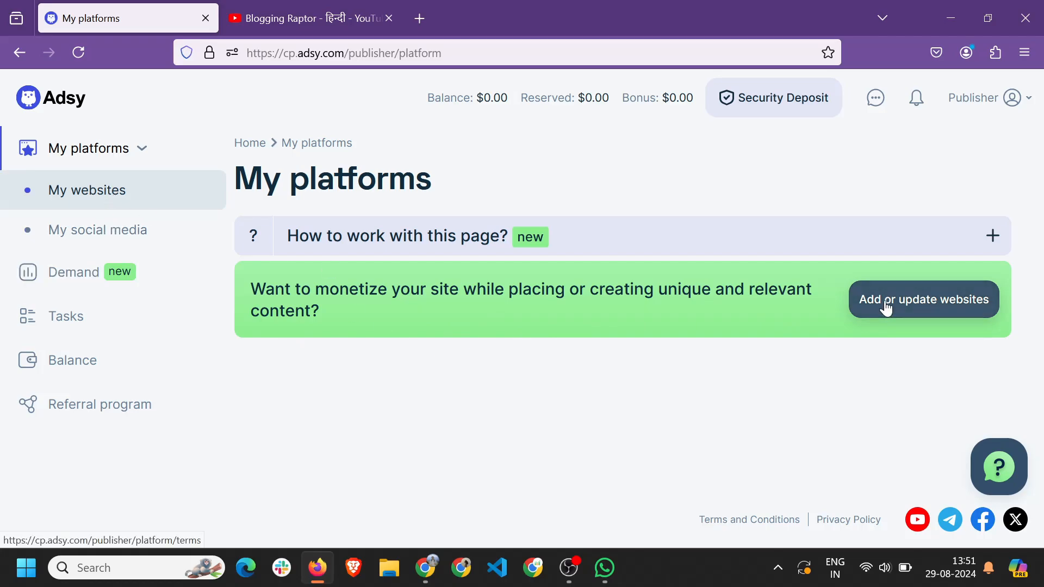
left_click(933, 299)
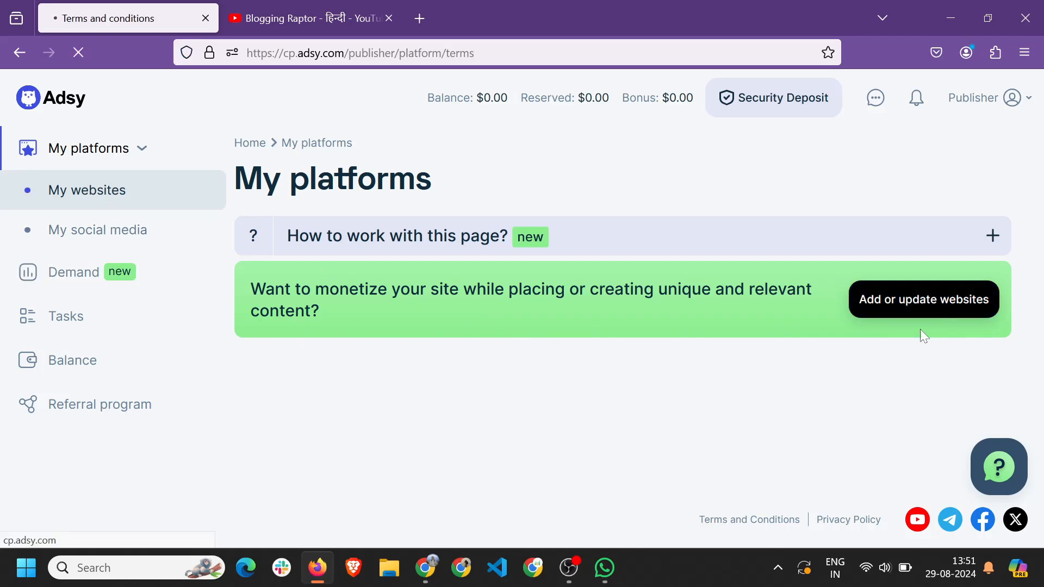
left_click_drag(402, 252, 689, 251)
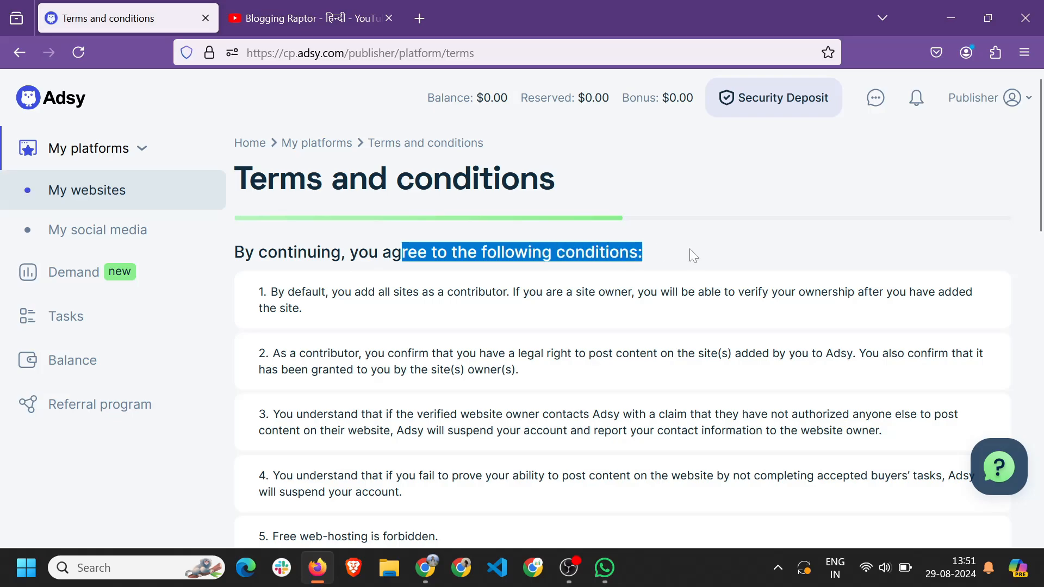
left_click(344, 315)
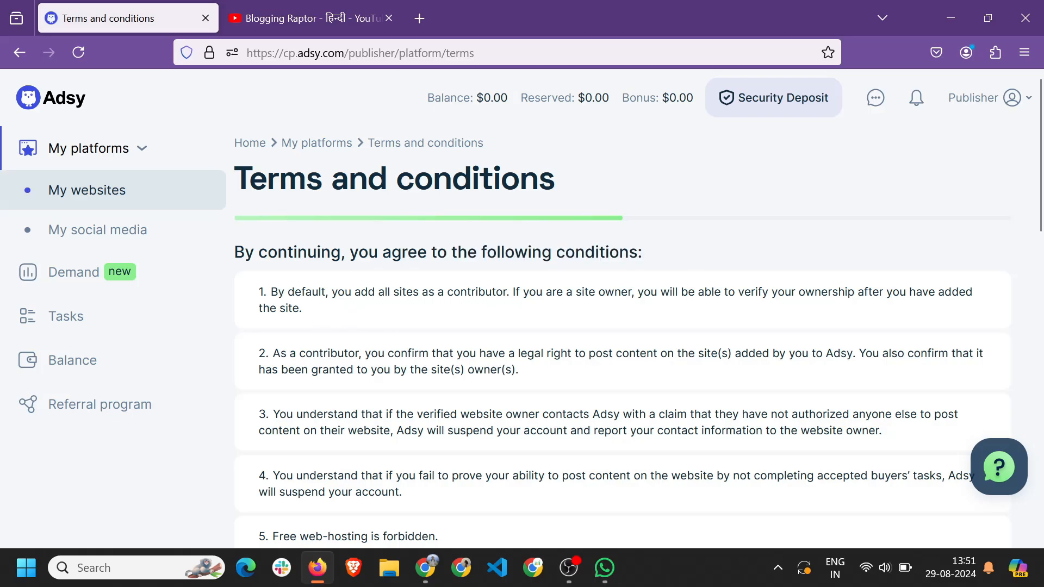
left_click_drag(460, 292, 496, 303)
left_click(496, 303)
scroll(520, 329, "down", 1)
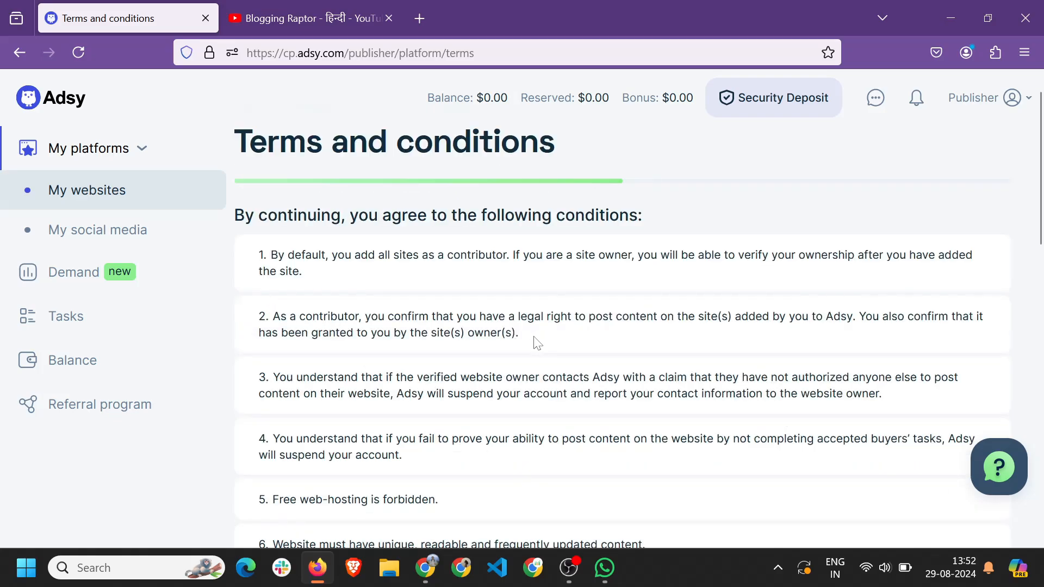
left_click_drag(272, 317, 414, 333)
left_click(414, 333)
scroll(641, 326, "down", 1)
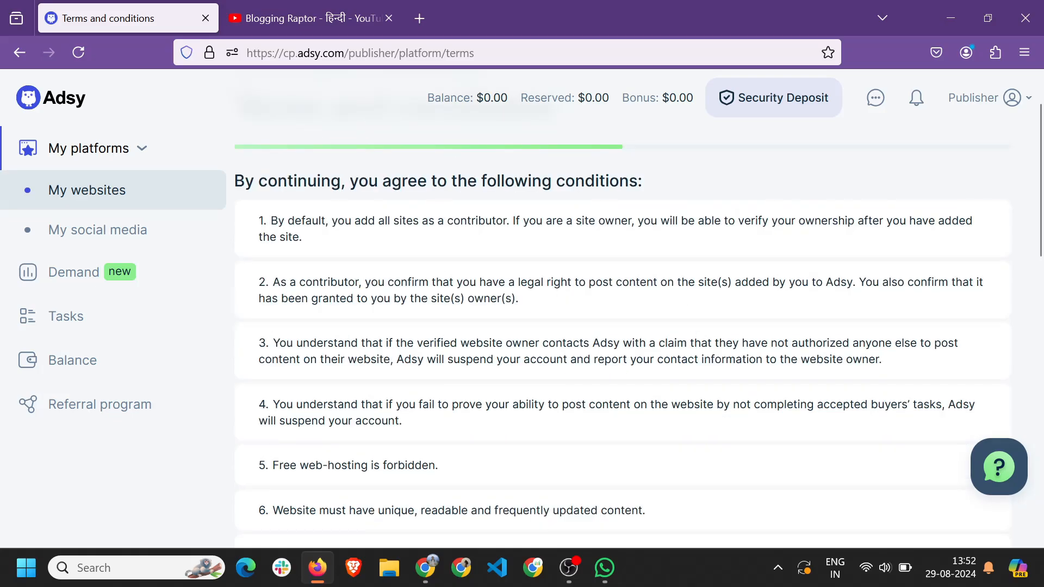
left_click(319, 569)
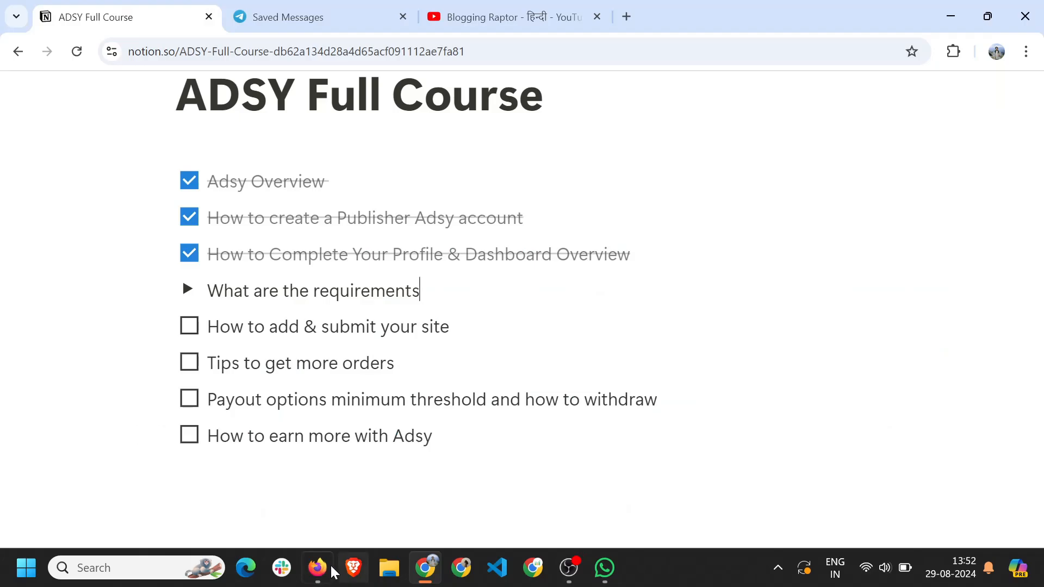
left_click(332, 571)
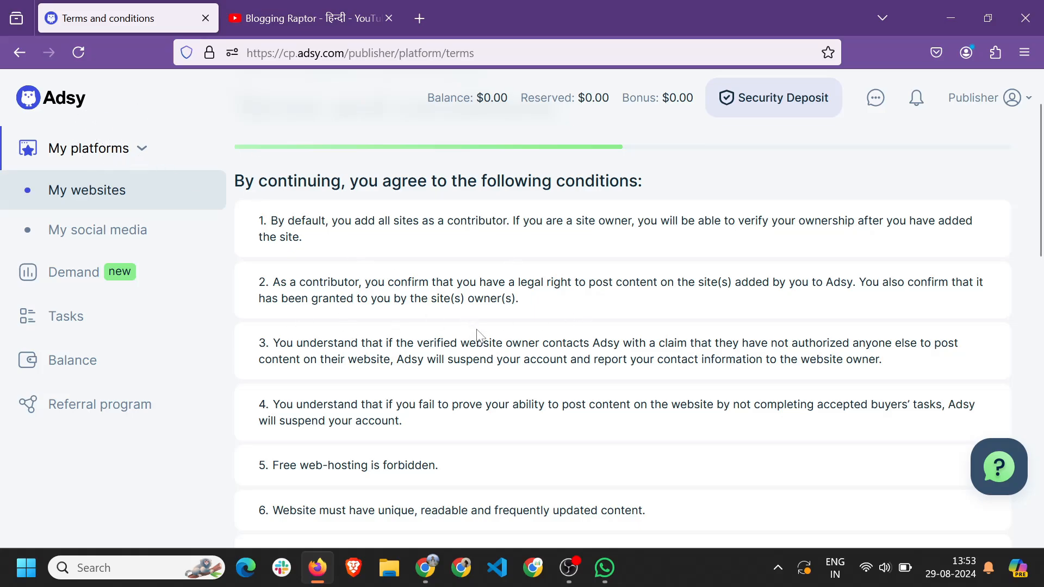
left_click_drag(453, 222, 506, 221)
left_click(542, 271)
left_click(528, 267)
scroll(515, 324, "down", 1)
left_click_drag(479, 328, 303, 327)
left_click(617, 329)
left_click_drag(521, 311, 665, 311)
left_click(666, 311)
left_click_drag(413, 311, 556, 311)
left_click(556, 311)
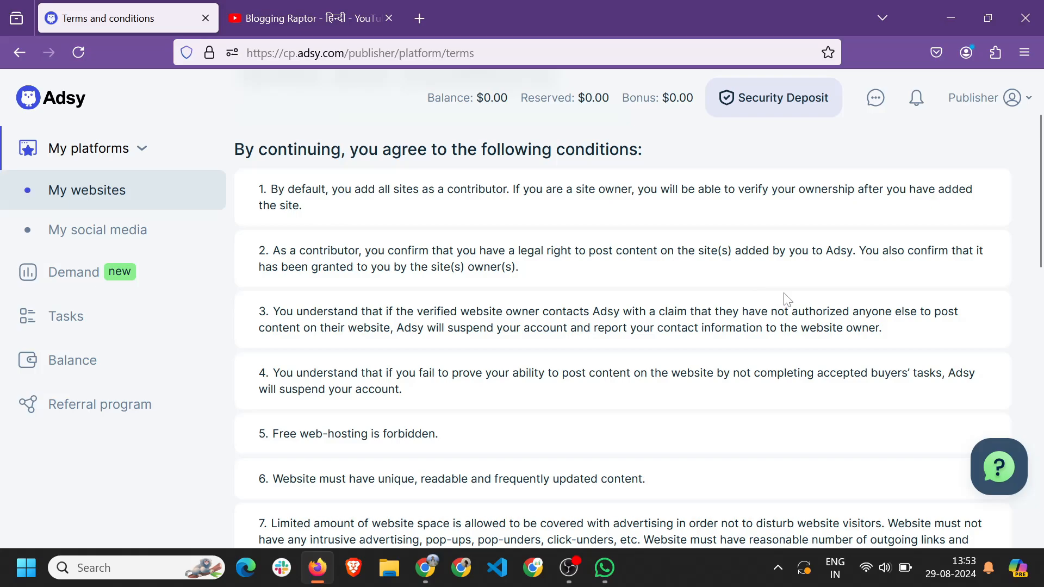
left_click_drag(761, 190, 854, 190)
left_click(854, 190)
left_click_drag(497, 328, 868, 327)
left_click(728, 361)
scroll(437, 344, "down", 1)
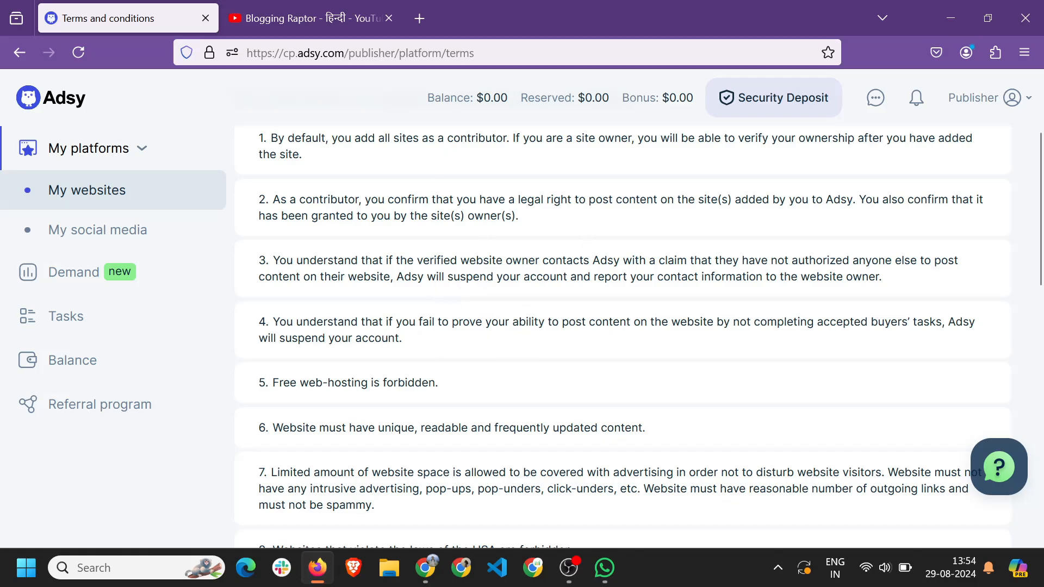
left_click_drag(243, 327, 447, 337)
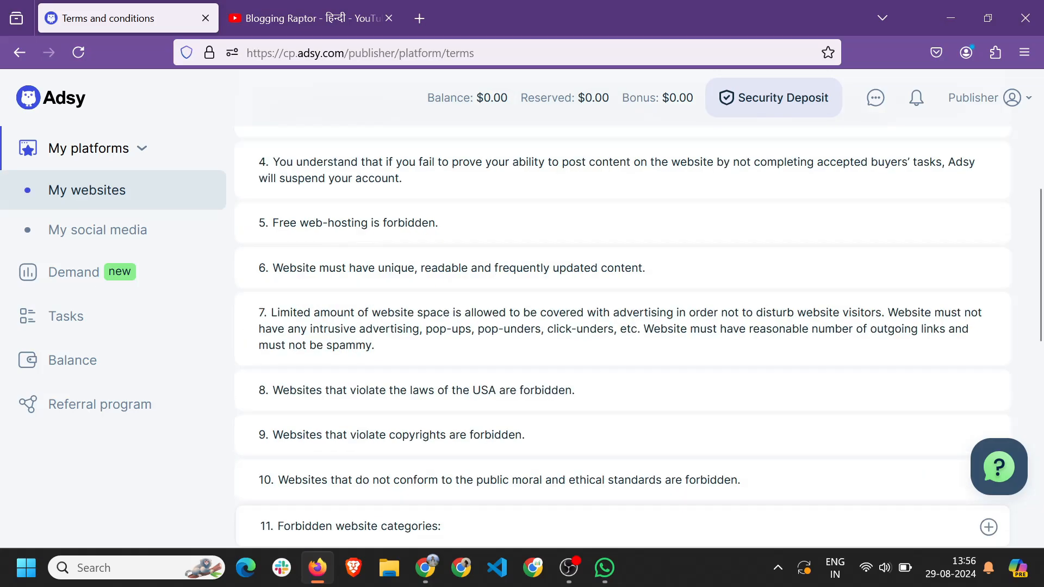
scroll(622, 337, "up", 1)
left_click_drag(308, 240, 433, 249)
left_click(455, 244)
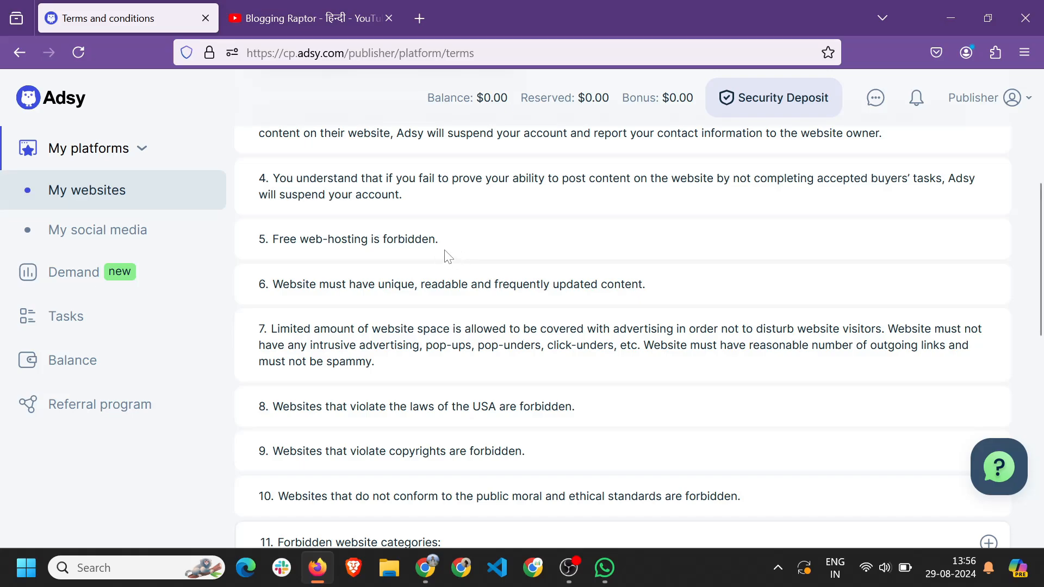
left_click_drag(356, 236, 474, 238)
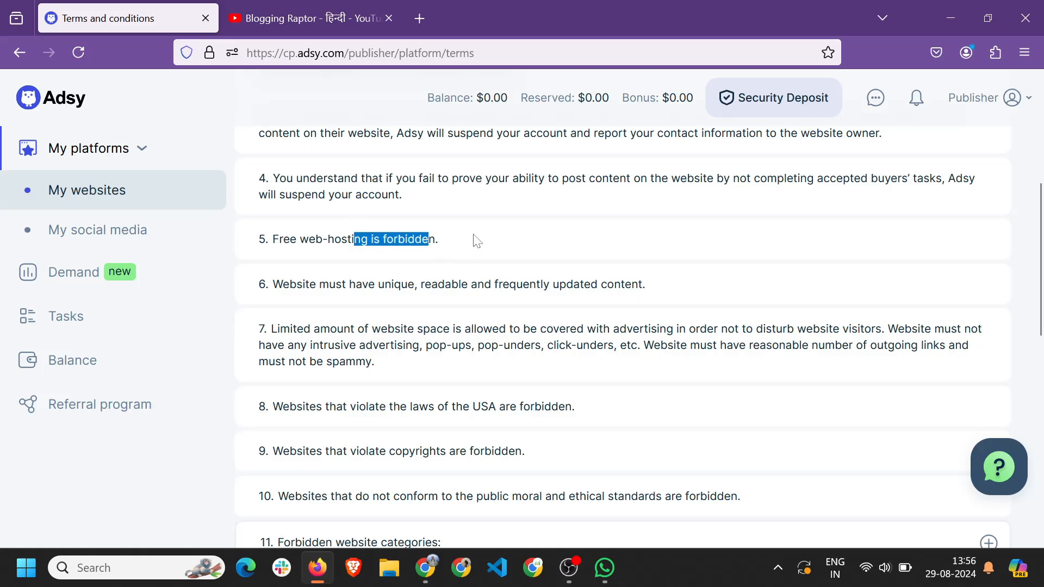
left_click(474, 239)
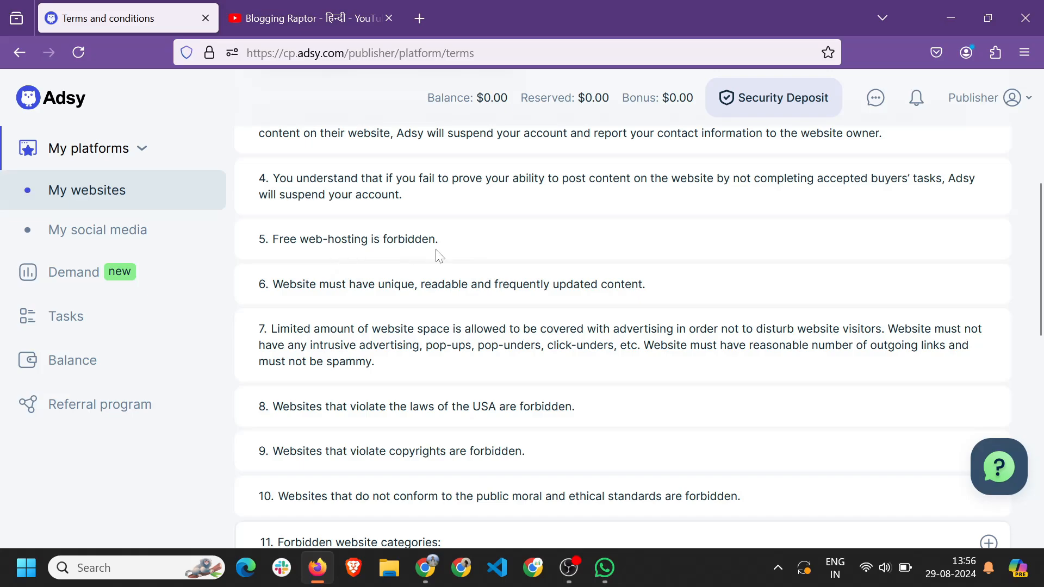
Read conditions 5 and 7, highlighting the web-hosting rule and intrusive advertising limits.
left_click_drag(435, 239, 361, 239)
left_click(544, 227)
scroll(291, 243, "down", 1)
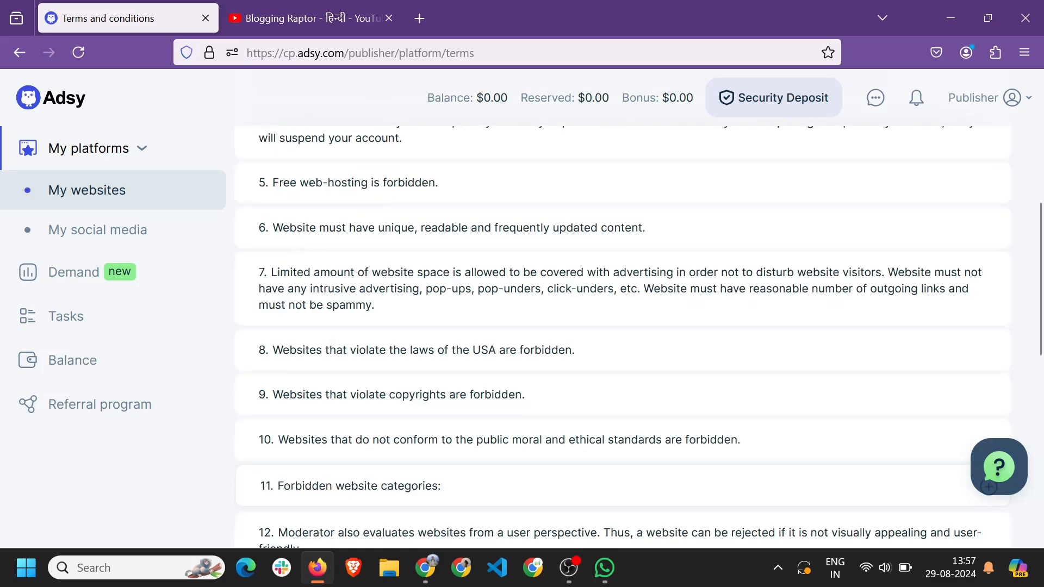
scroll(427, 255, "up", 1)
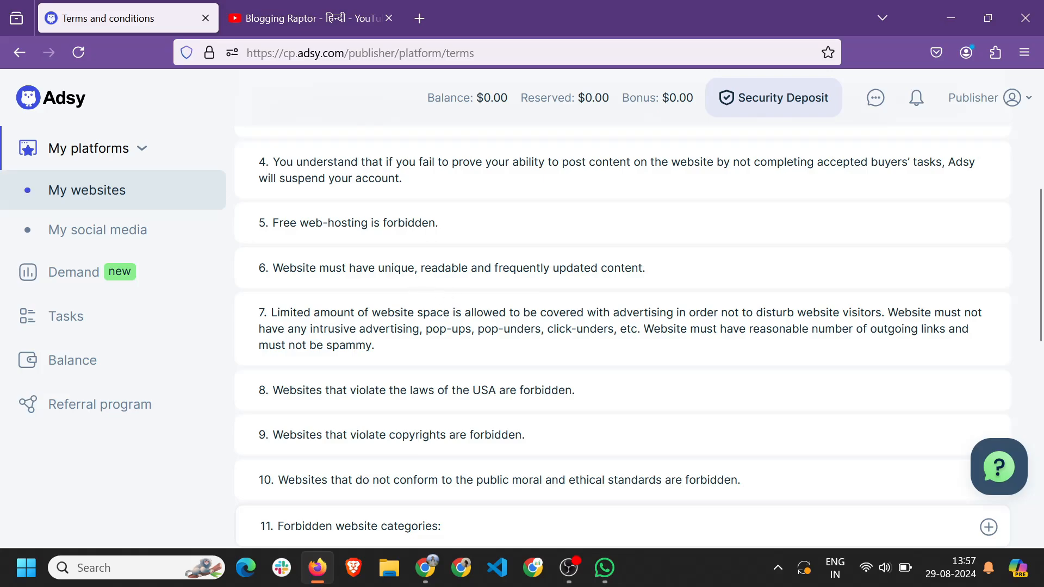
scroll(593, 282, "down", 1)
scroll(592, 282, "up", 1)
left_click_drag(343, 304, 591, 305)
left_click(624, 304)
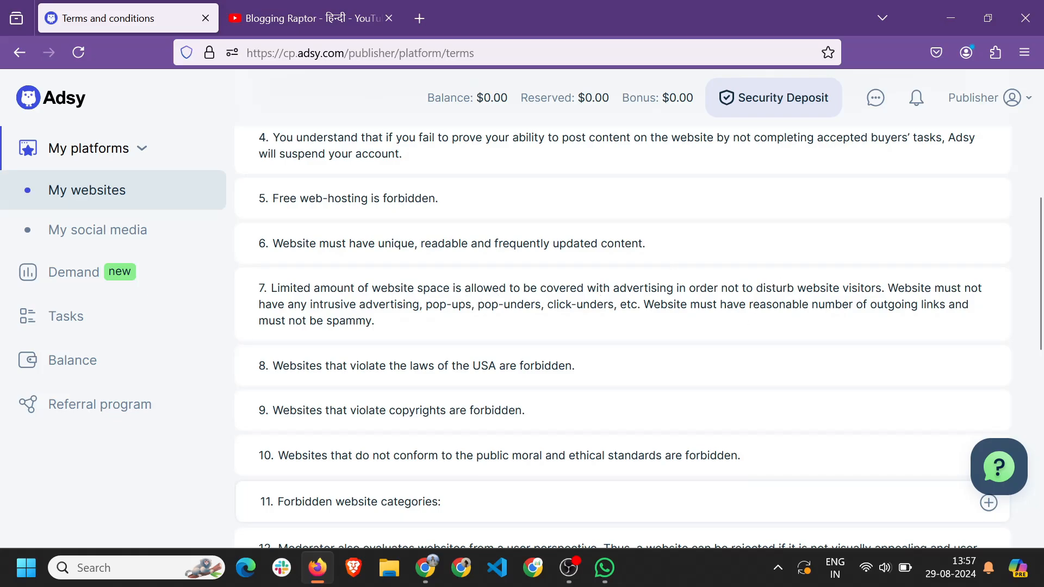
left_click_drag(292, 288, 431, 319)
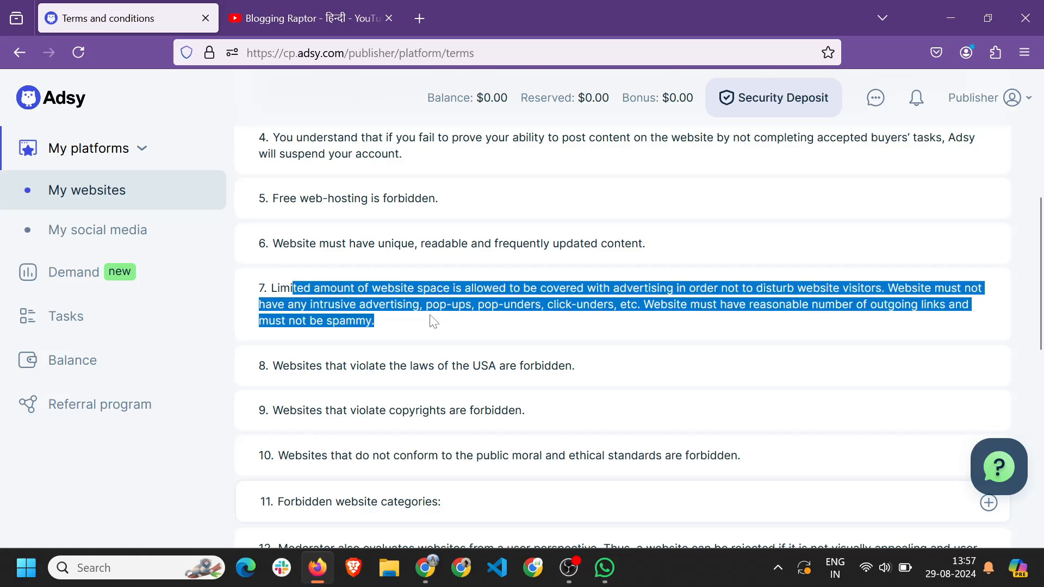
left_click(487, 261)
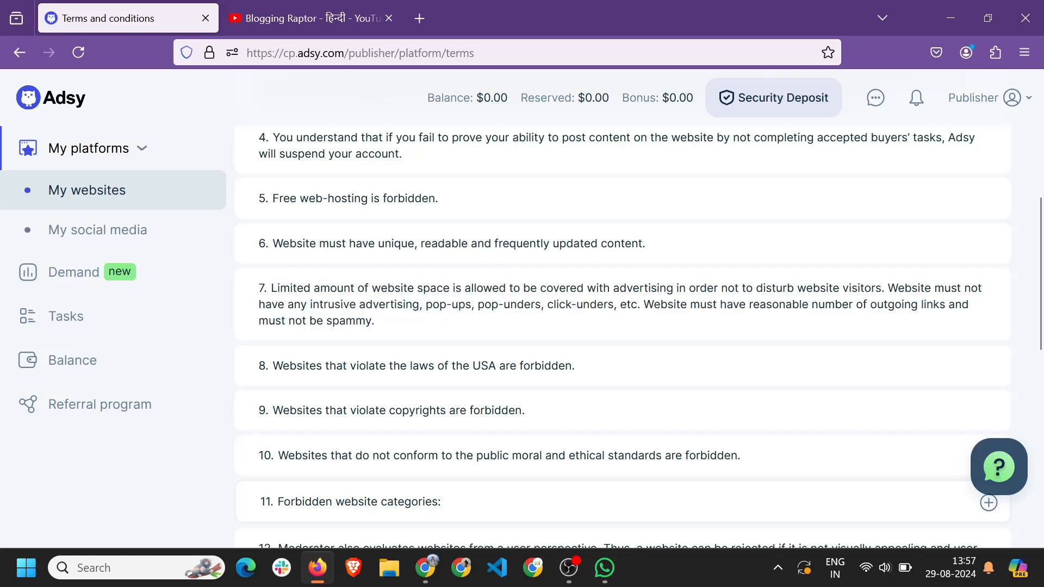
left_click_drag(498, 305, 625, 324)
left_click_drag(403, 304, 584, 304)
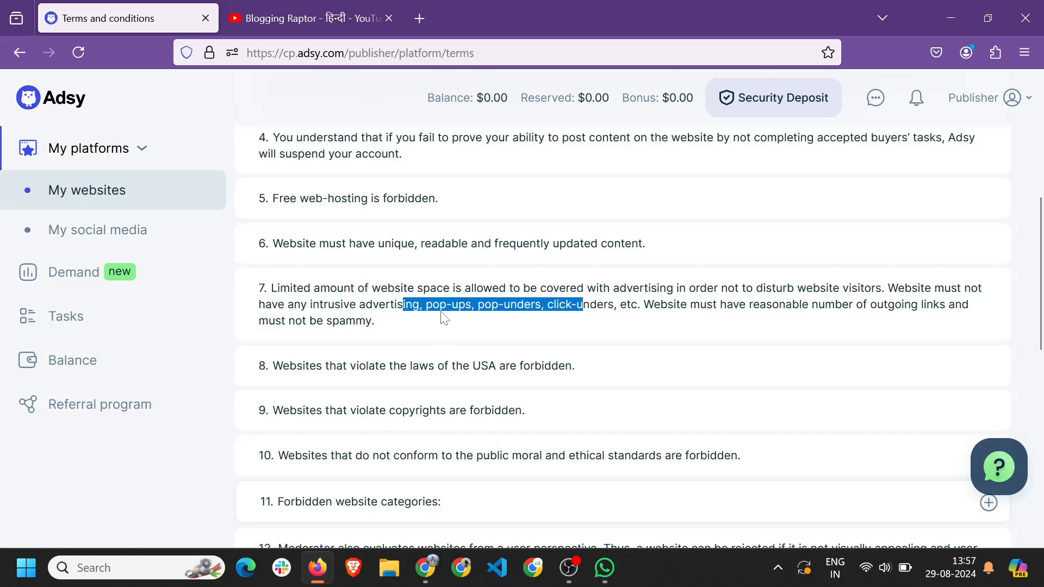
left_click(474, 316)
scroll(476, 314, "down", 2)
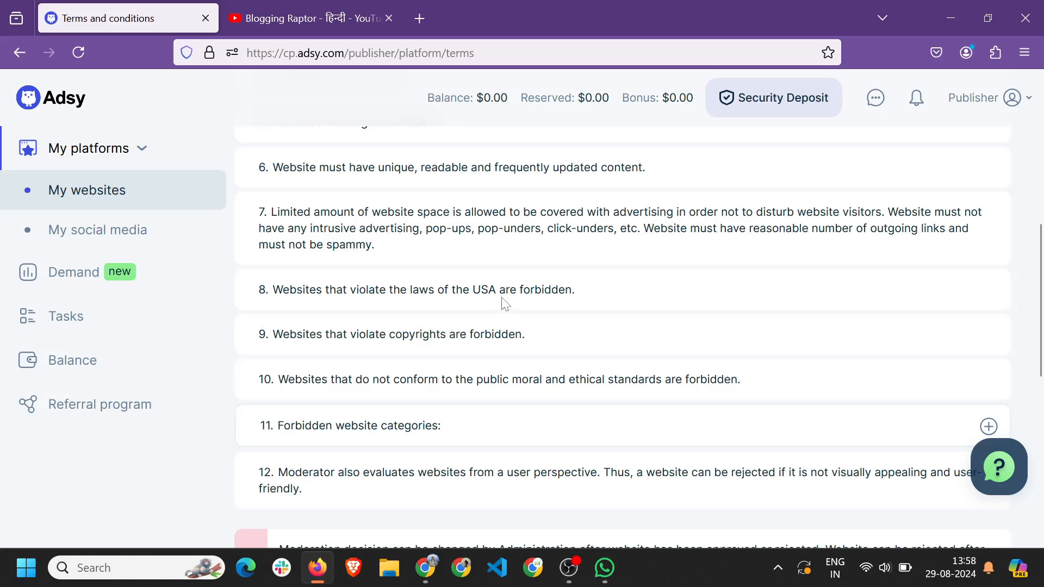
Review the copyright and public morals rules, then expand item 11's forbidden website categories.
left_click_drag(272, 336, 409, 335)
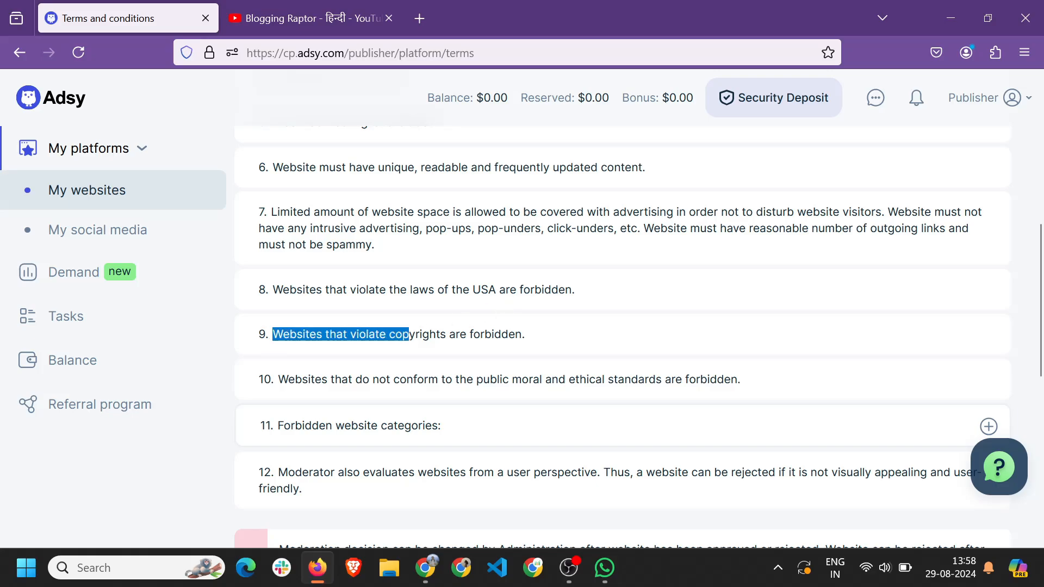
left_click(409, 334)
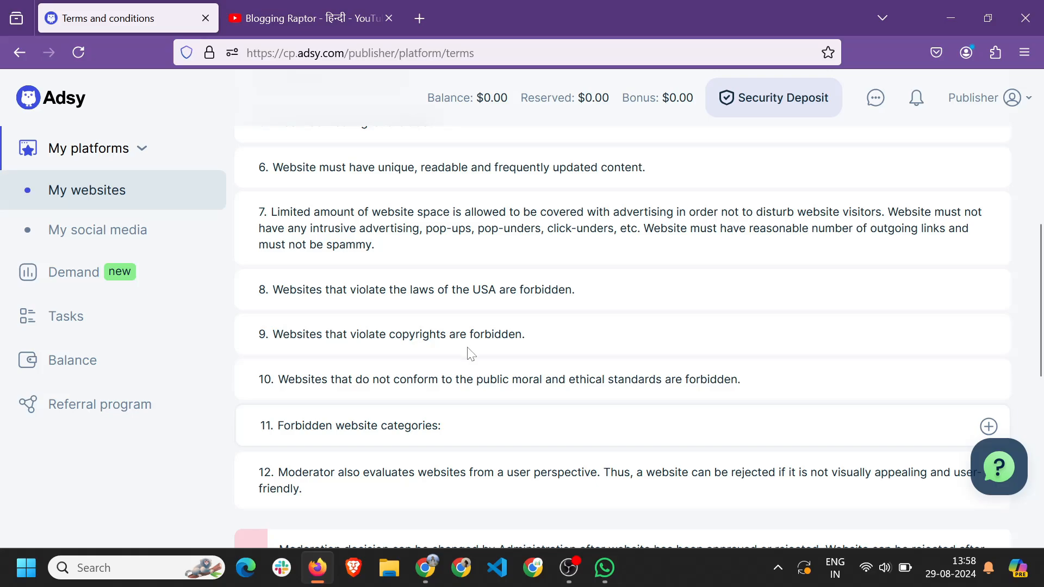
left_click_drag(454, 336, 566, 344)
left_click(566, 345)
left_click_drag(287, 380, 471, 374)
left_click(473, 375)
scroll(406, 433, "down", 3)
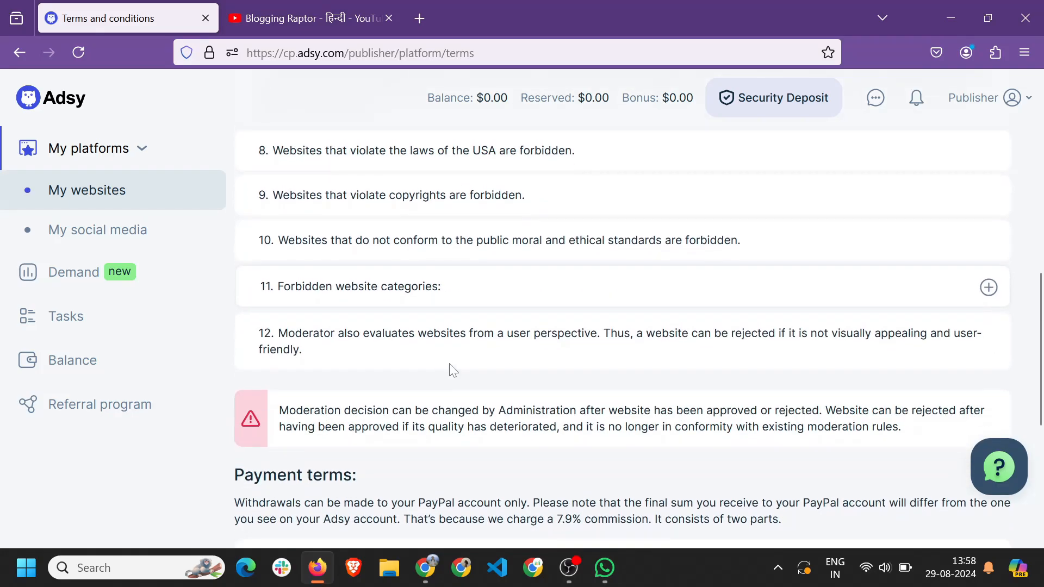
left_click(988, 287)
left_click_drag(266, 185, 947, 391)
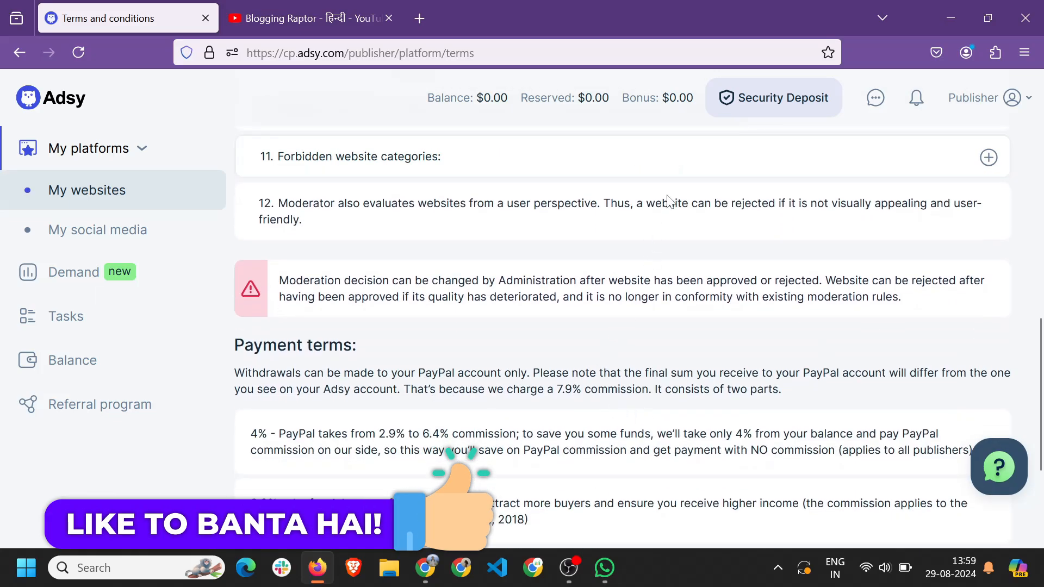
left_click(667, 173)
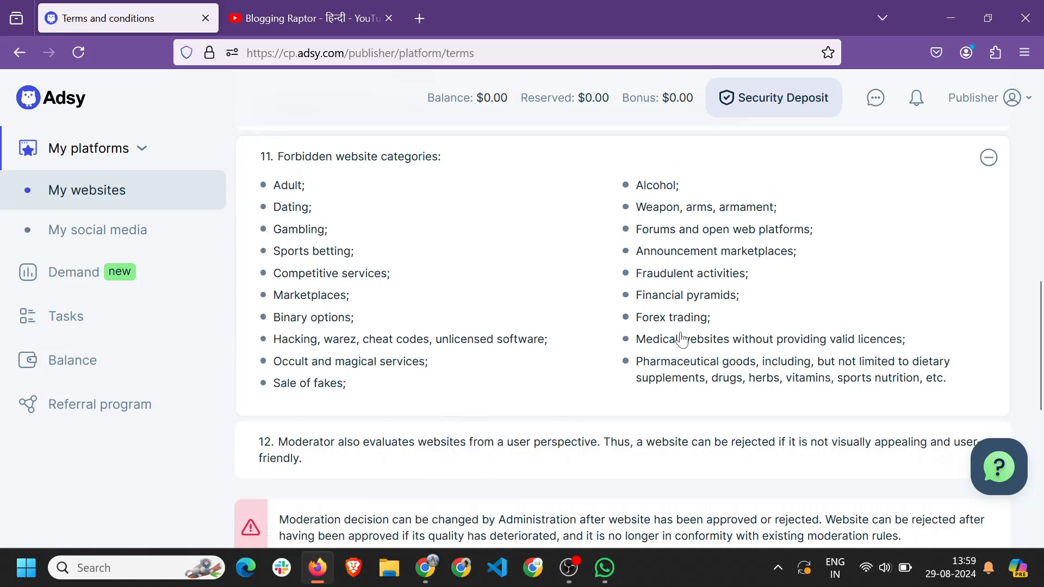
left_click(407, 157)
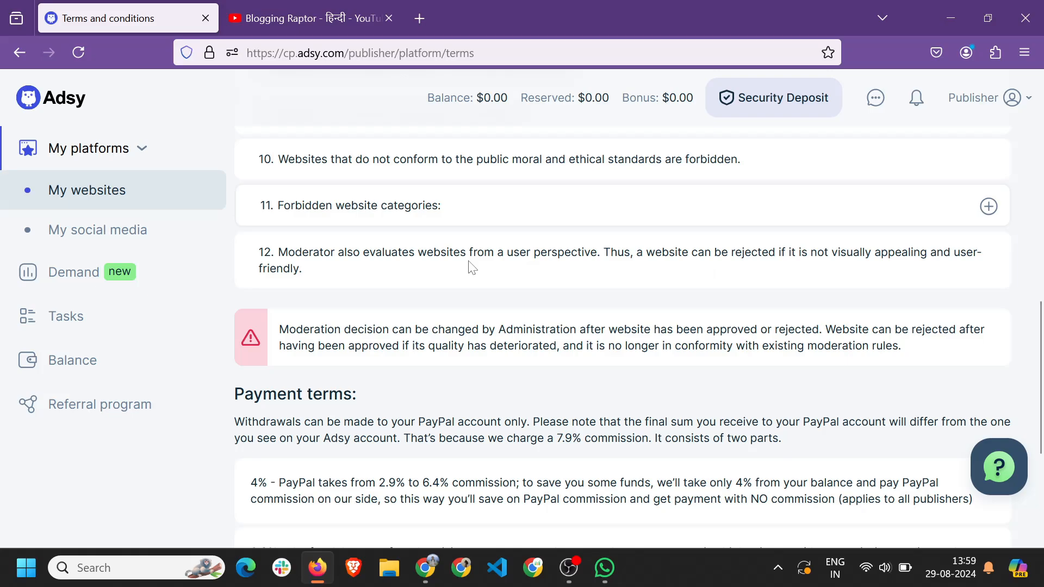
scroll(470, 265, "down", 3)
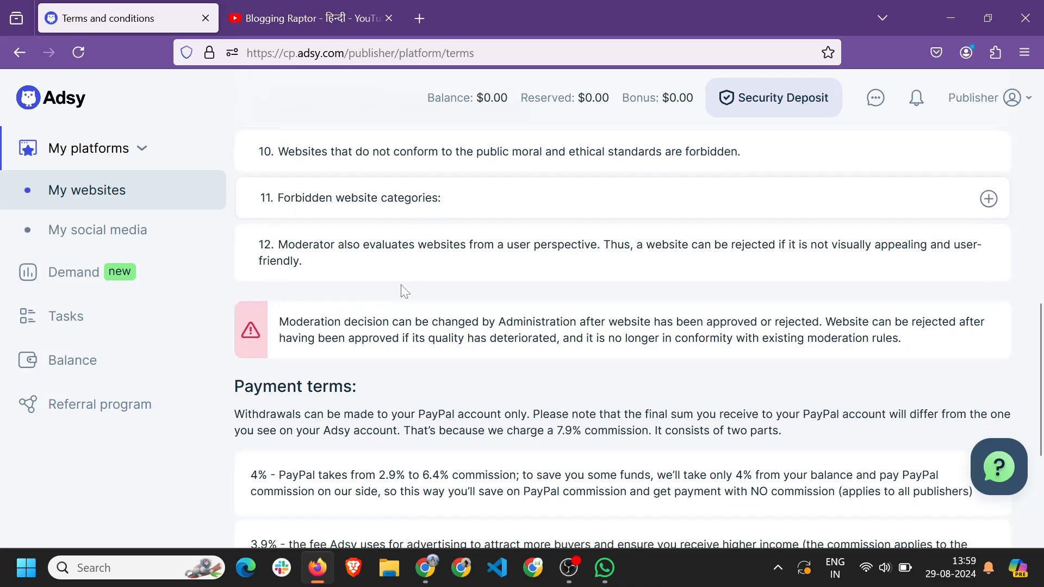
scroll(335, 307, "down", 2)
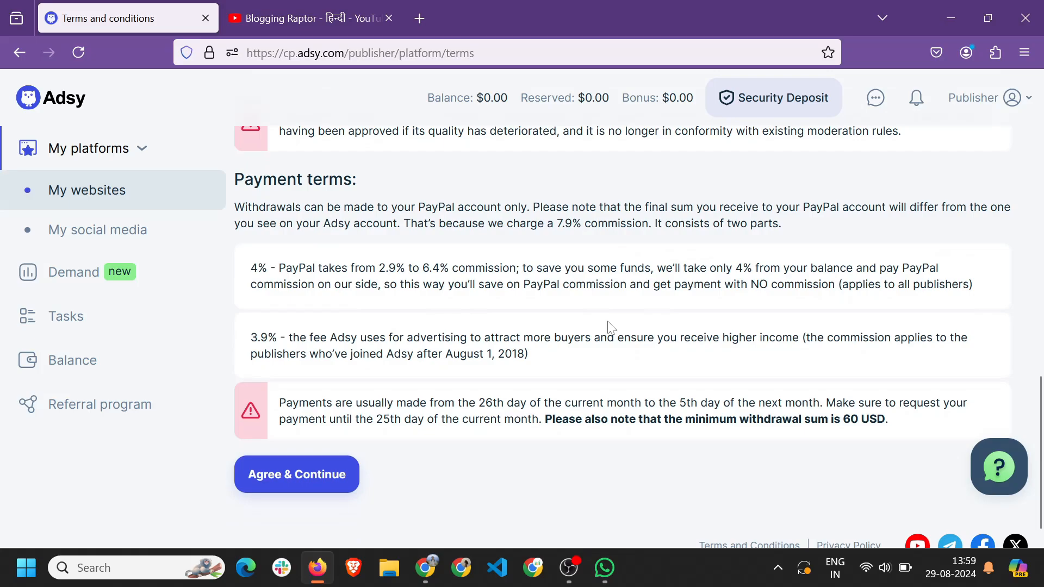
scroll(369, 353, "up", 5)
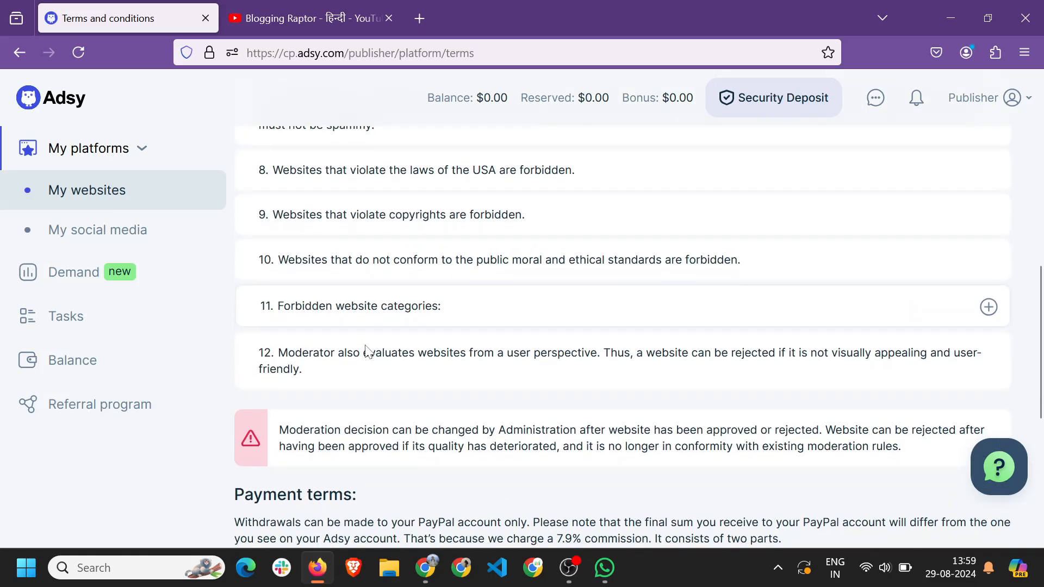
scroll(366, 350, "down", 5)
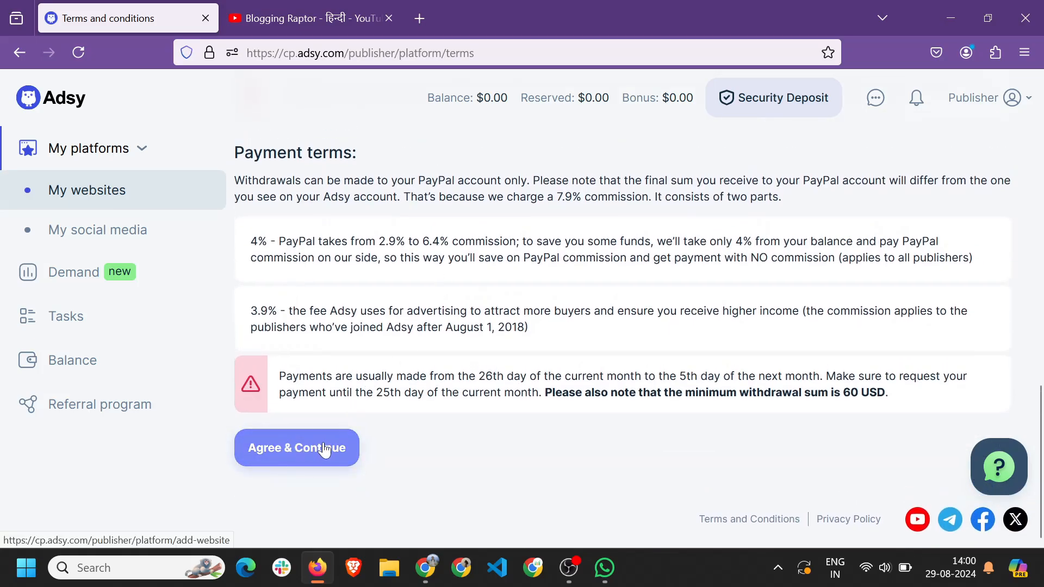
left_click(296, 450)
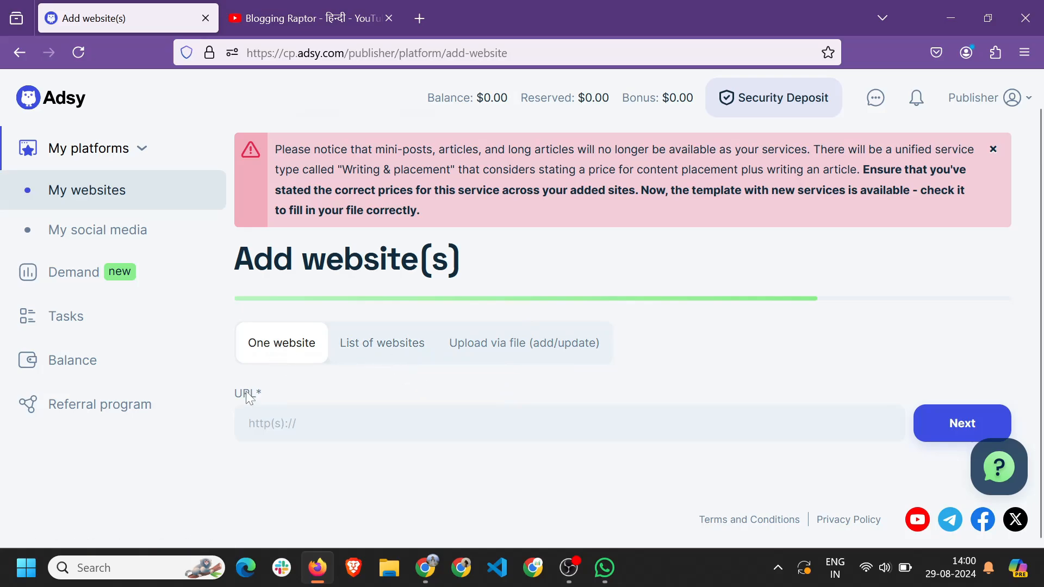
left_click(283, 424)
type("https://bloggingraptor.com")
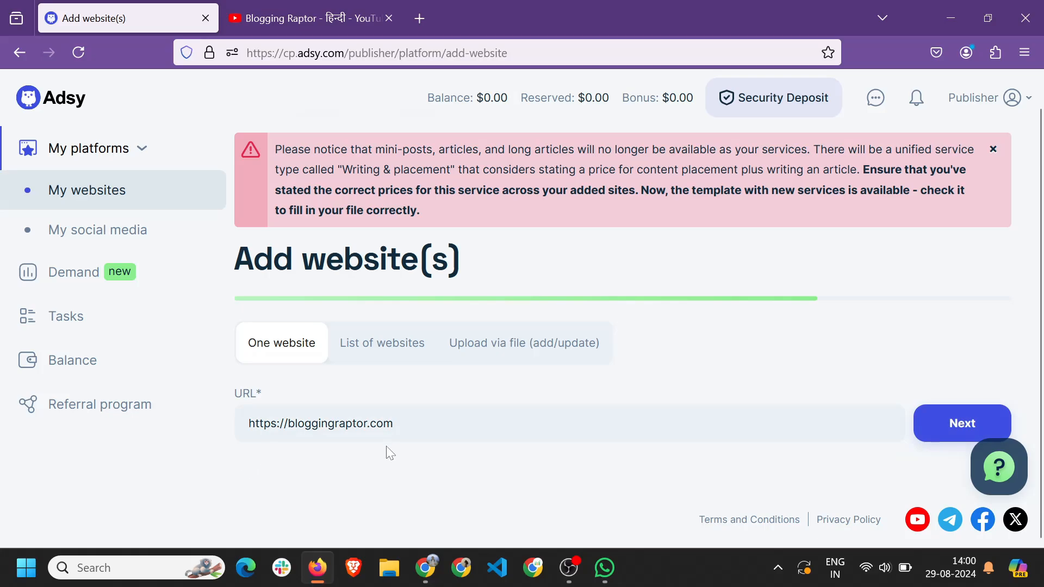
Submit the URL, then uncheck Career and Employment, Technology and Shopping categories.
left_click(954, 435)
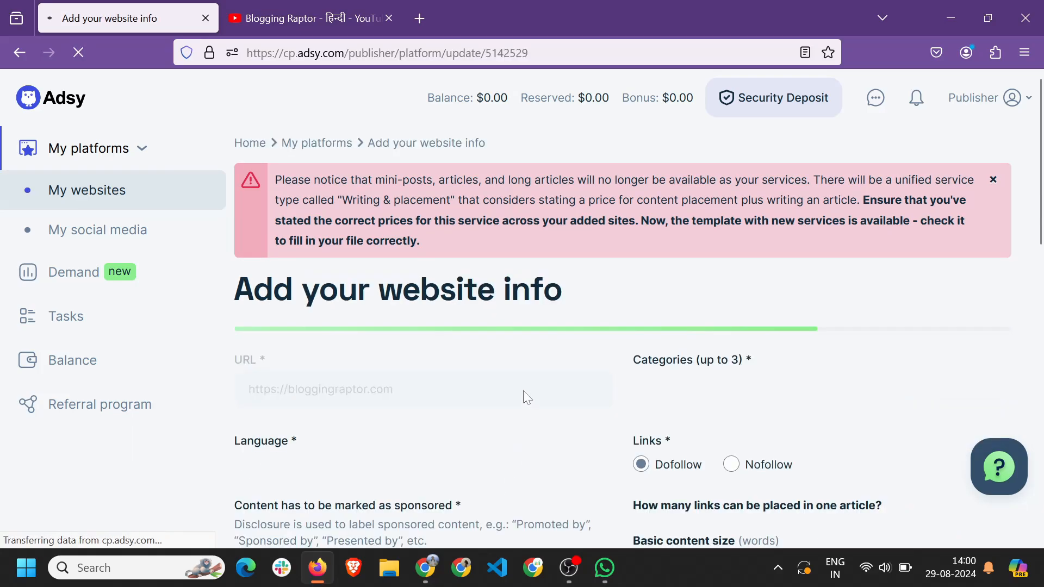
scroll(270, 256, "down", 2)
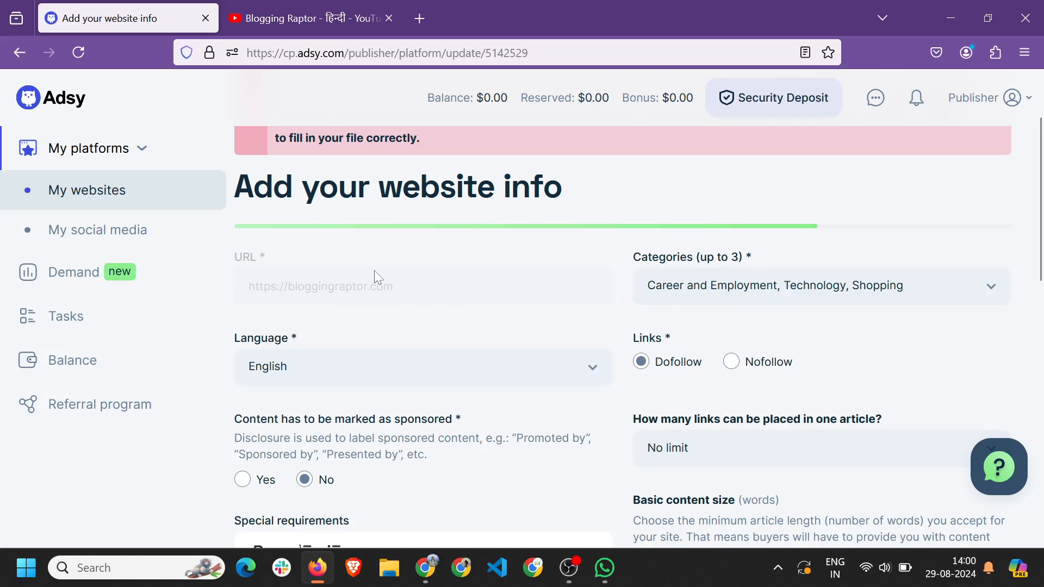
left_click(718, 294)
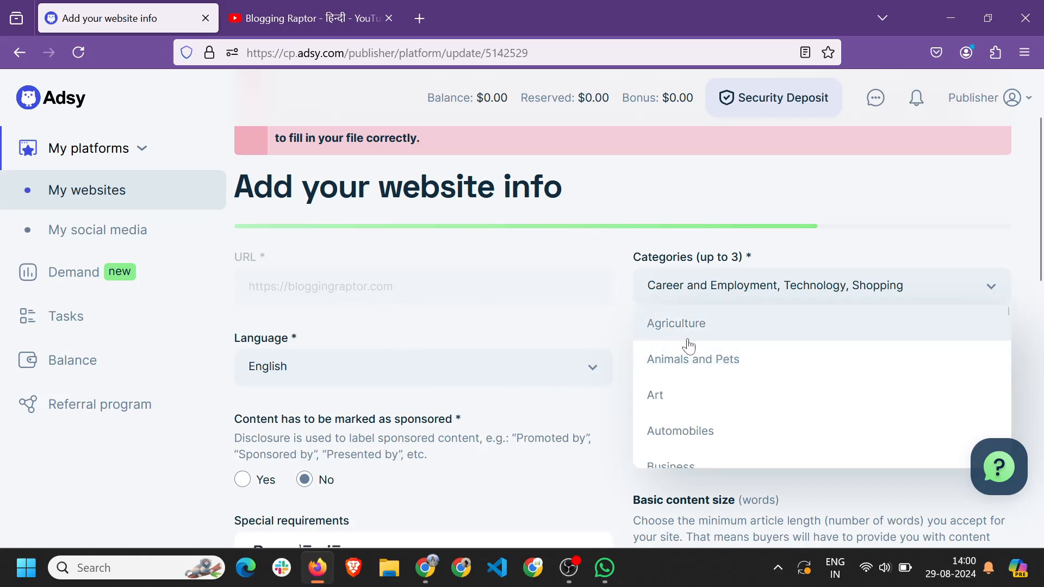
scroll(687, 342, "down", 1)
scroll(767, 321, "up", 1)
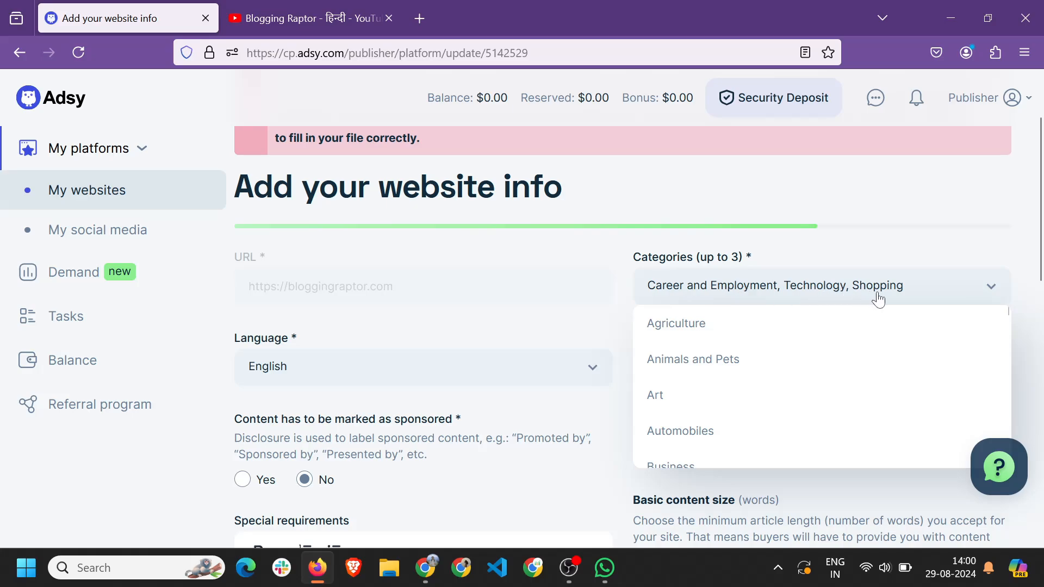
scroll(703, 365, "down", 3)
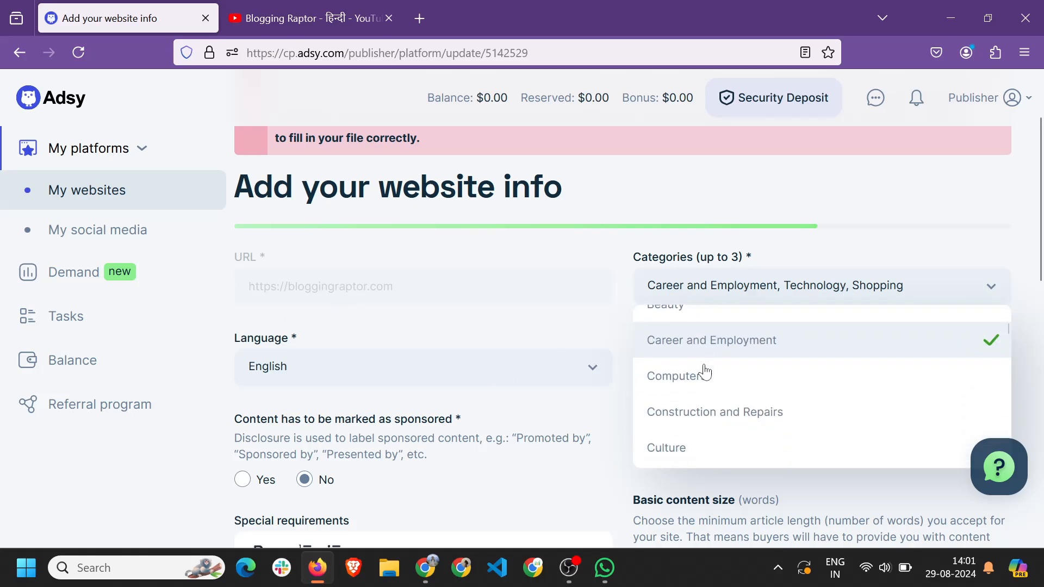
left_click(718, 363)
scroll(728, 372, "down", 8)
left_click(783, 400)
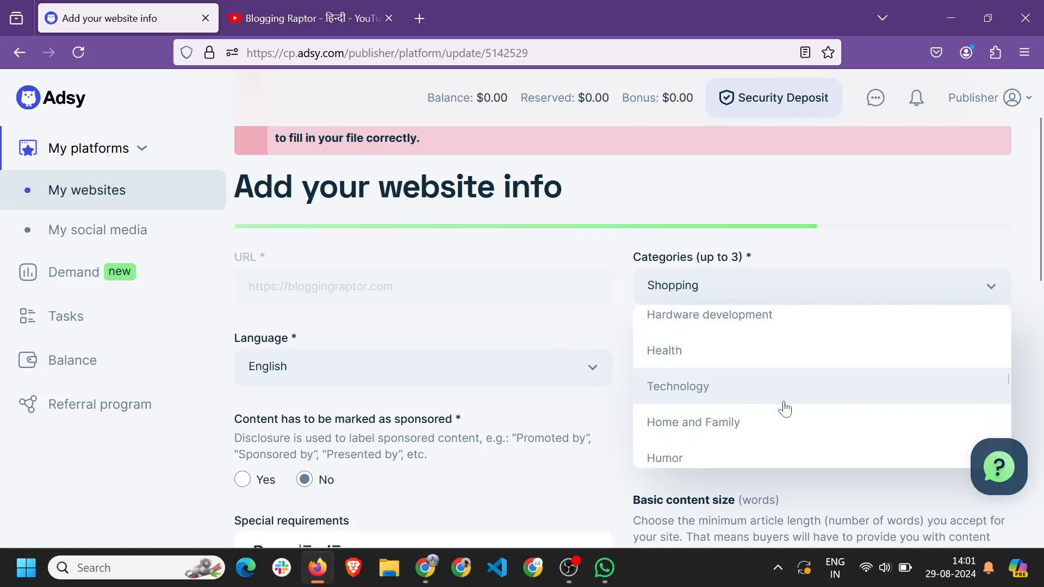
scroll(790, 385, "down", 5)
scroll(745, 403, "down", 3)
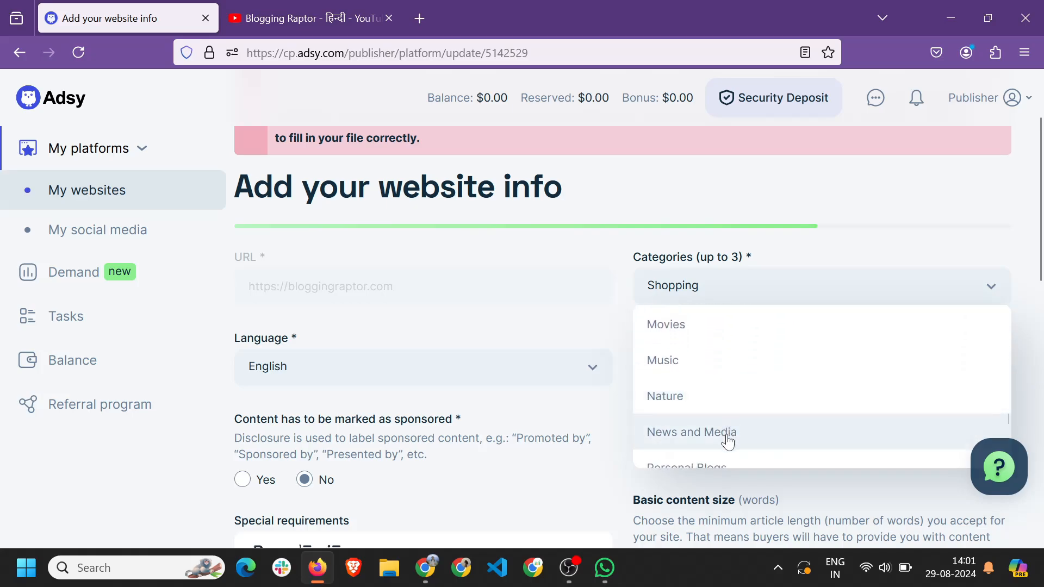
scroll(729, 436, "down", 5)
left_click(725, 421)
scroll(706, 348, "down", 3)
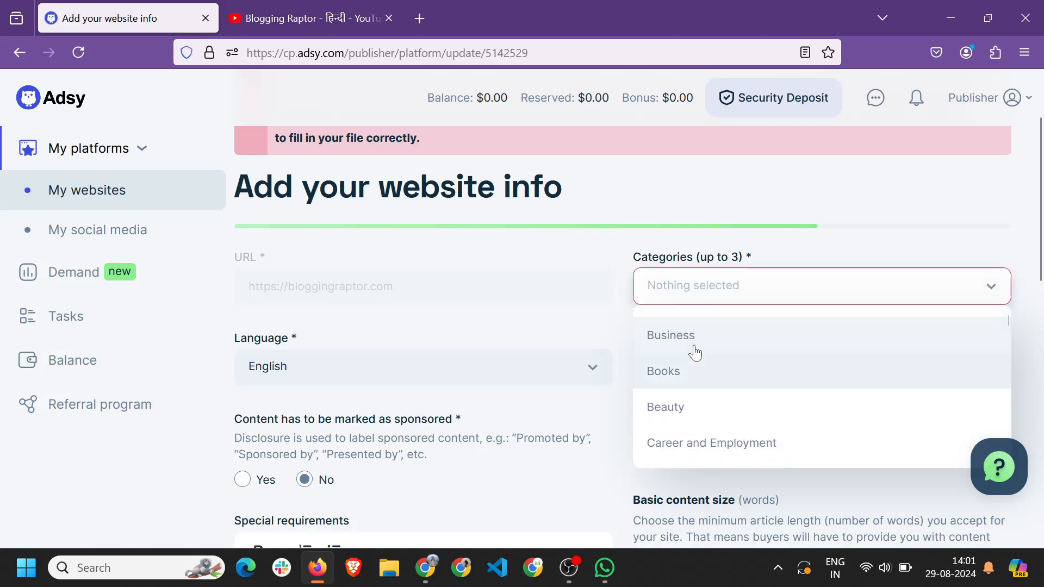
Add Business, E-commerce and Marketing and Advertising as categories.
left_click(689, 338)
scroll(722, 402, "down", 5)
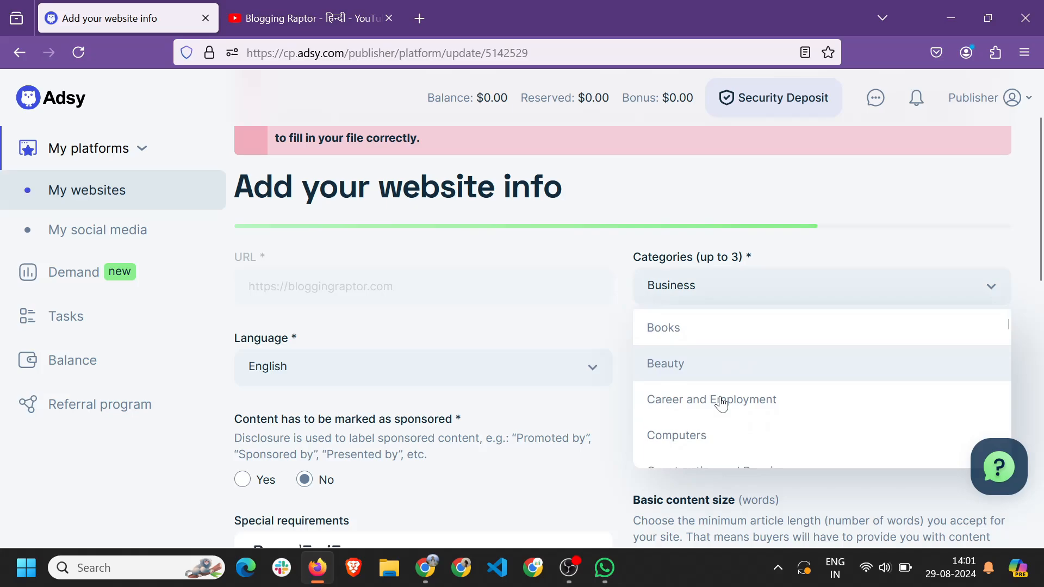
left_click(707, 381)
scroll(785, 379, "down", 5)
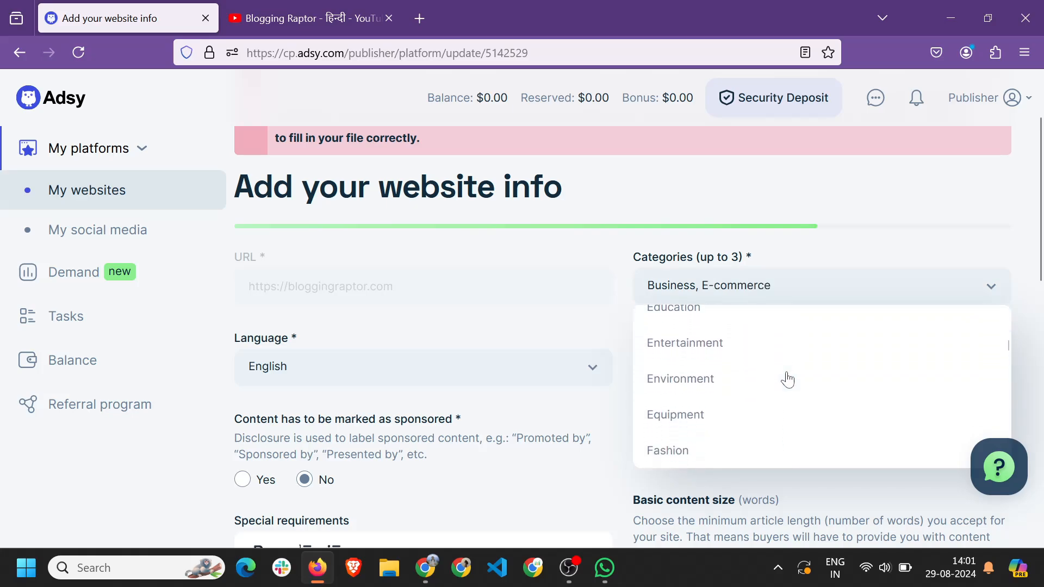
scroll(786, 380, "down", 10)
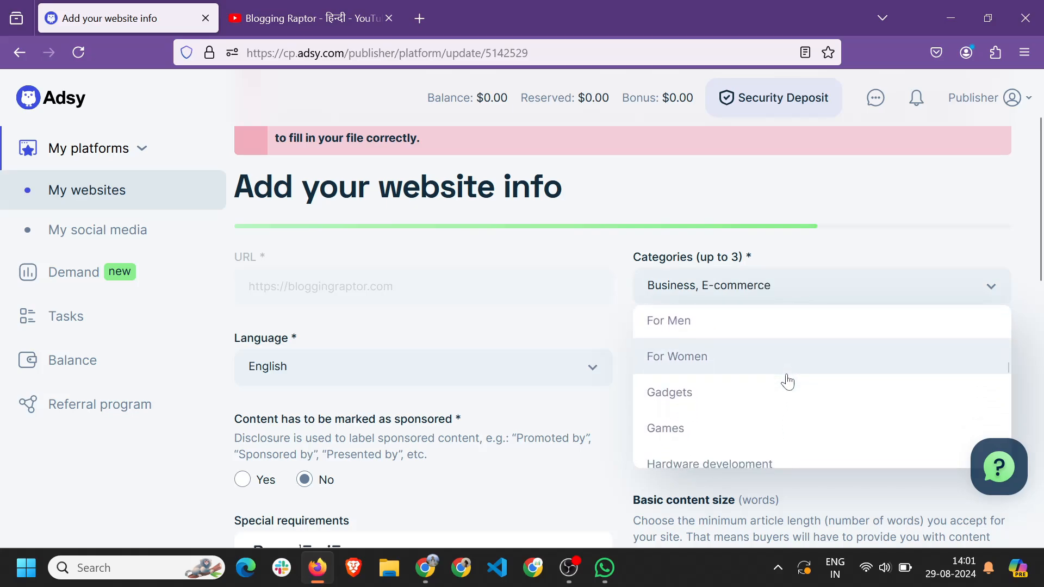
left_click(897, 364)
scroll(897, 363, "down", 4)
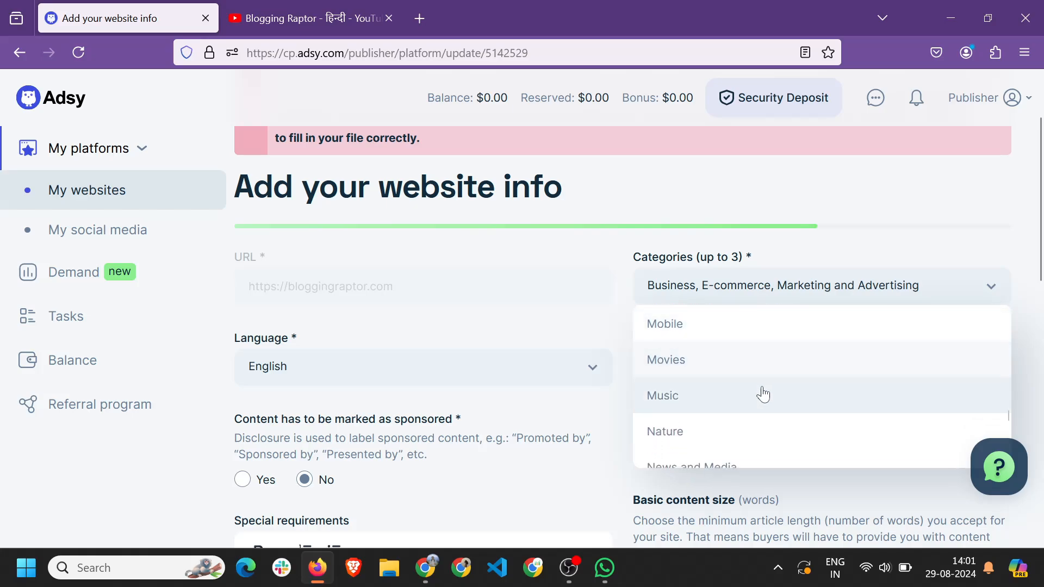
scroll(747, 418, "down", 5)
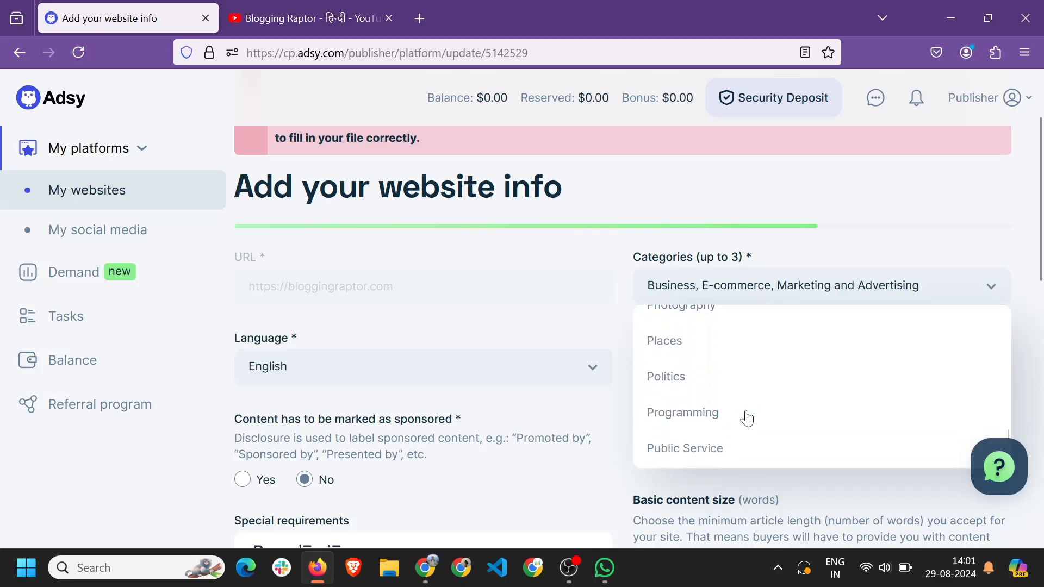
scroll(746, 418, "down", 5)
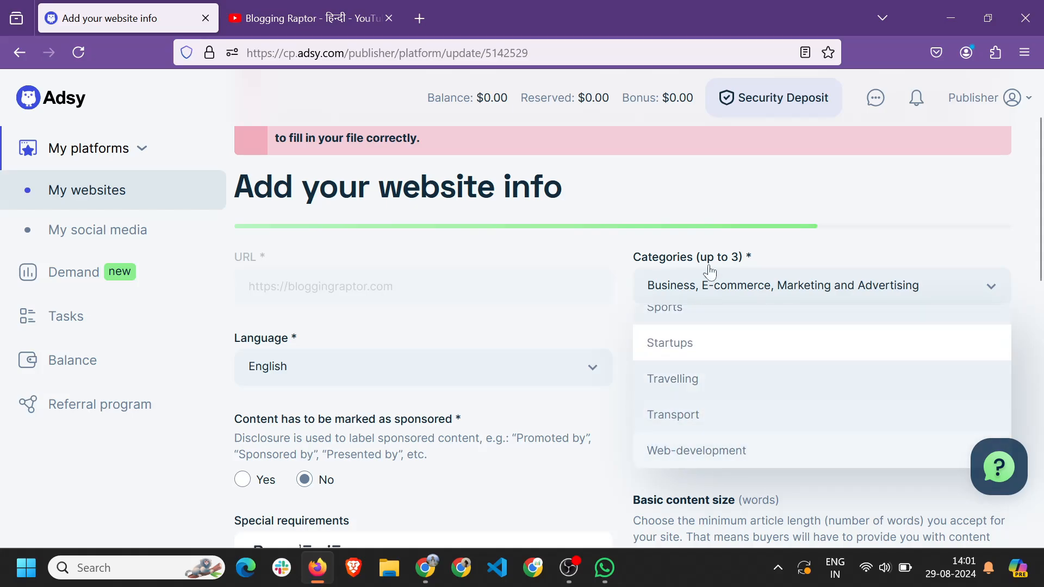
scroll(693, 307, "up", 2)
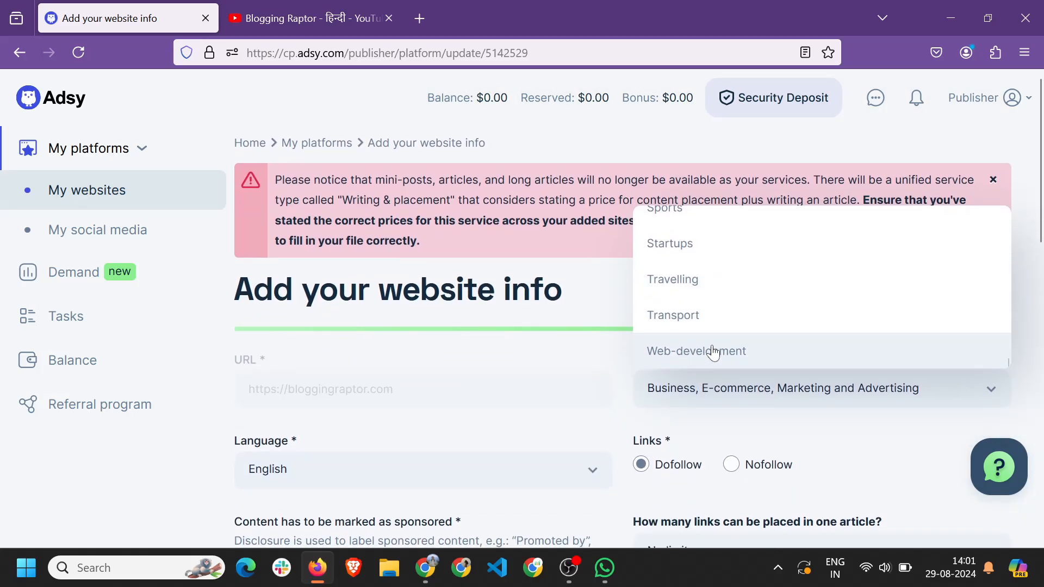
left_click(746, 429)
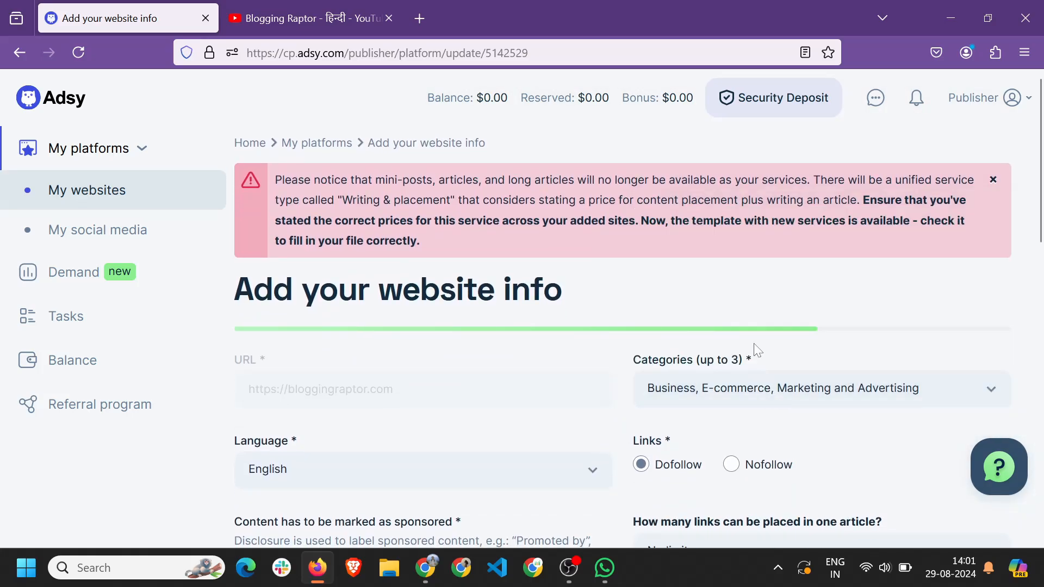
Replace the Business category with Web-development.
left_click(744, 393)
scroll(707, 314, "down", 2)
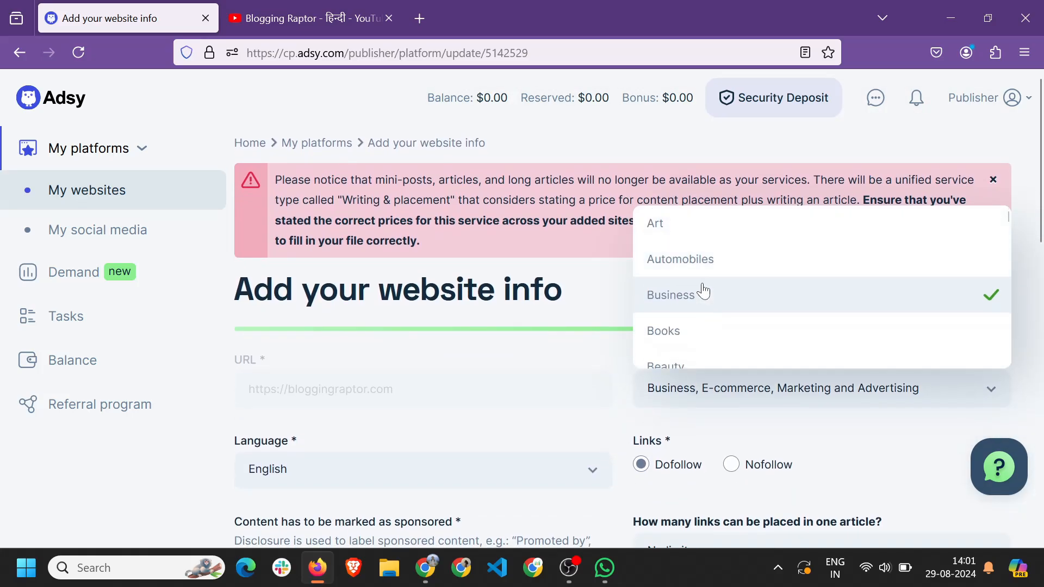
left_click(700, 294)
scroll(776, 294, "down", 12)
left_click(690, 389)
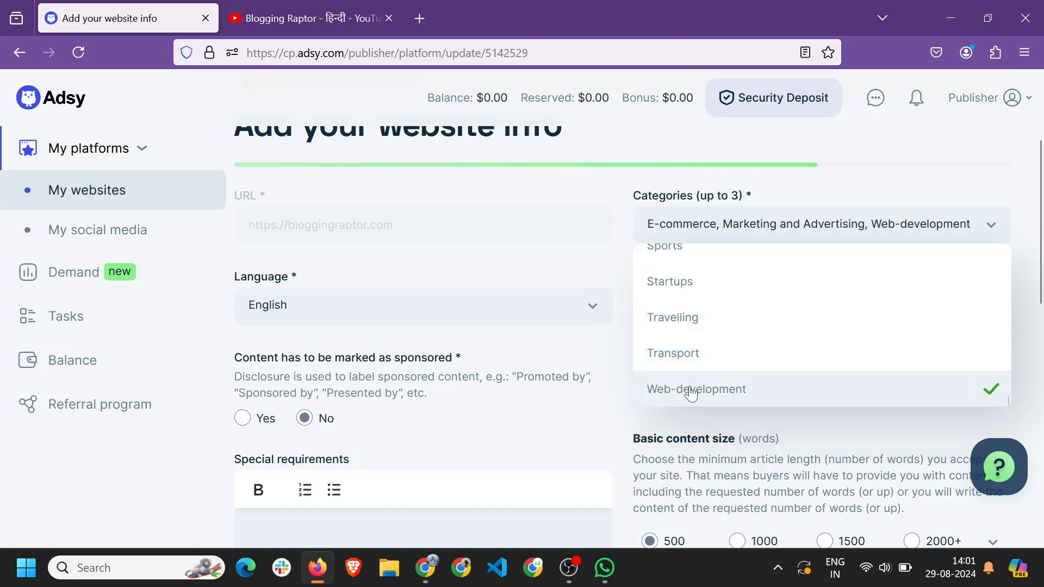
left_click(805, 432)
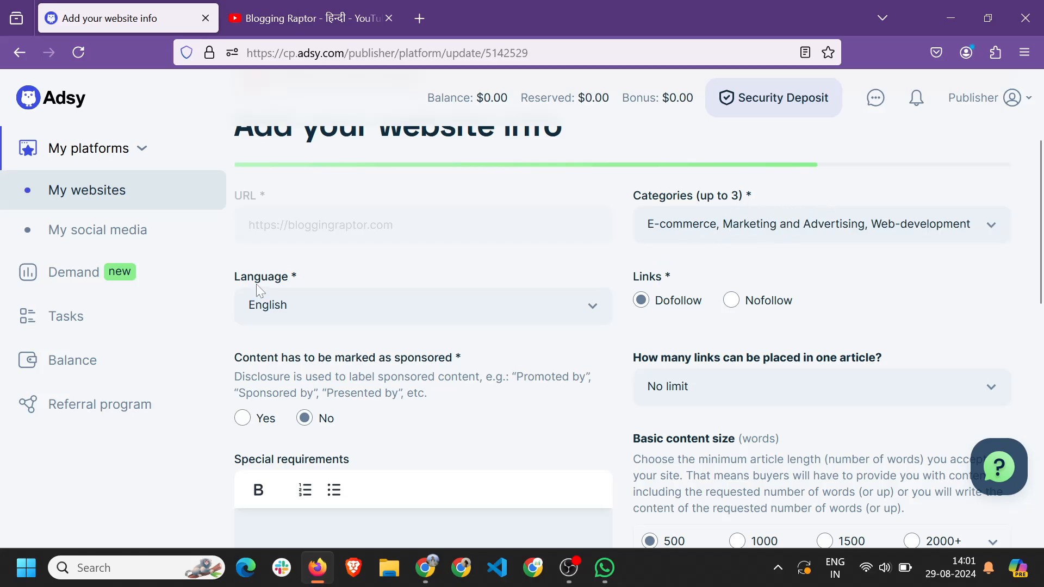
left_click(317, 311)
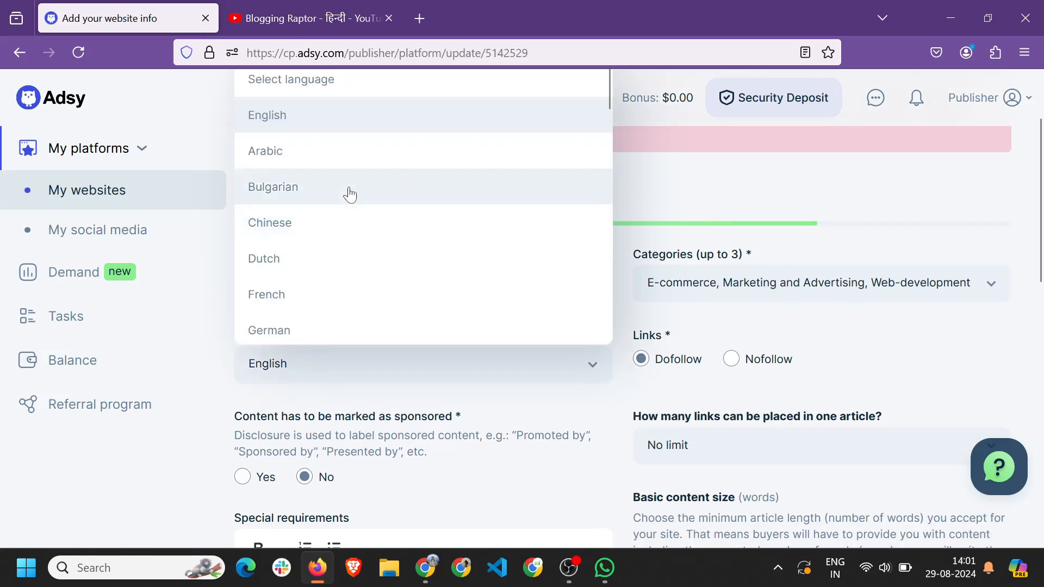
scroll(335, 304, "down", 15)
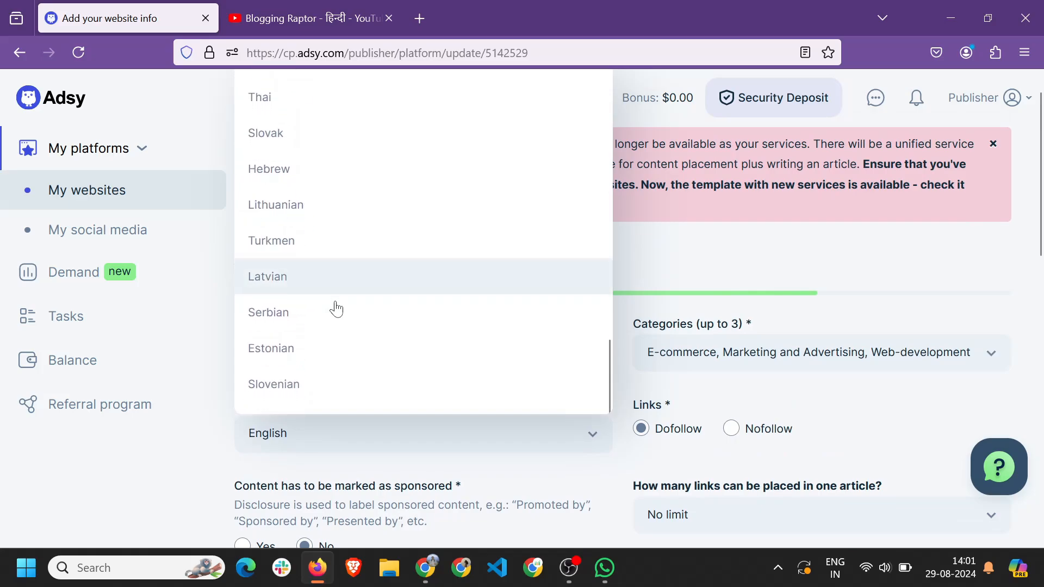
scroll(336, 309, "up", 12)
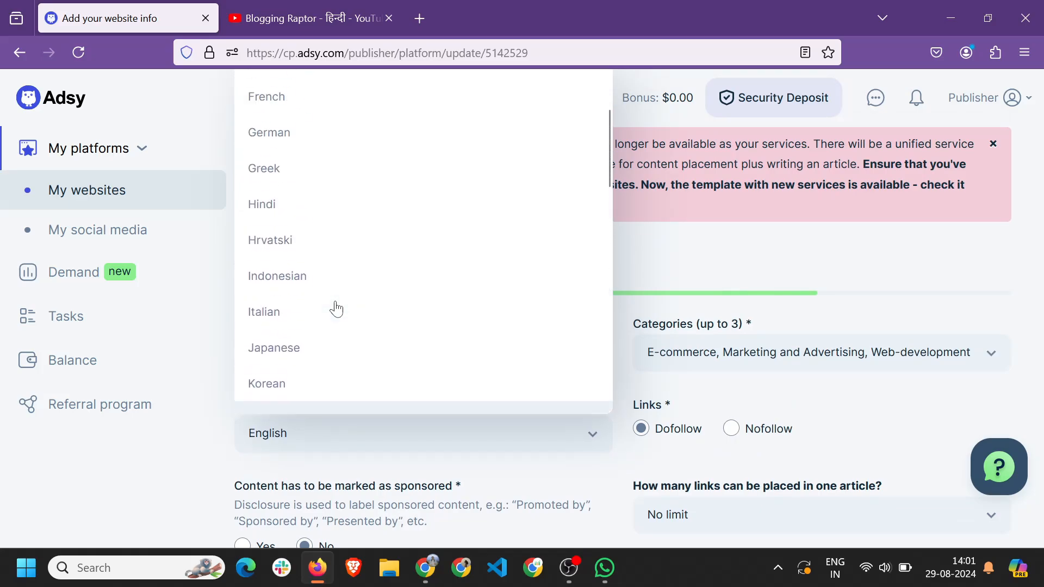
scroll(264, 240, "up", 5)
scroll(285, 315, "down", 3)
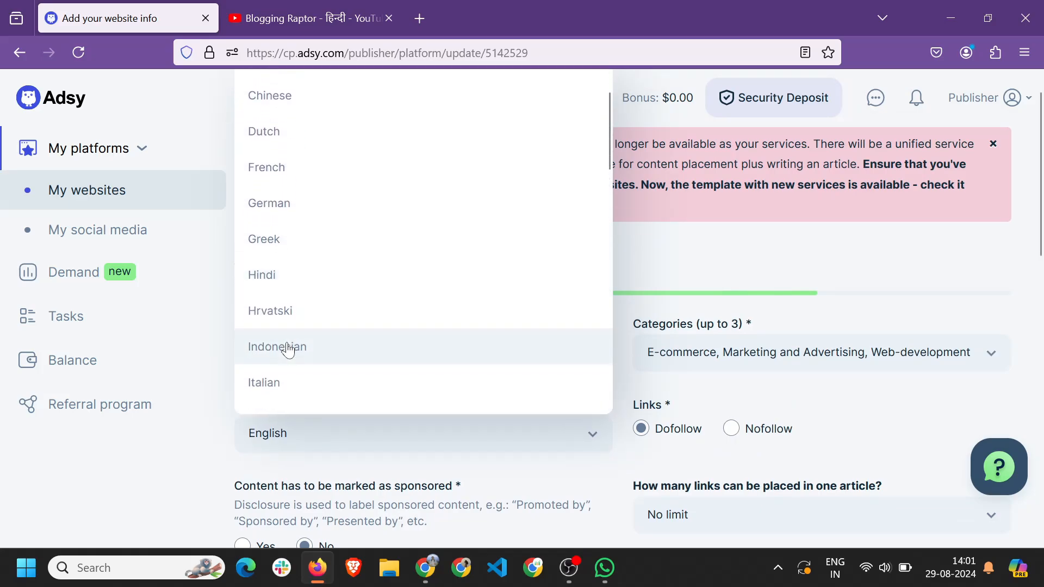
scroll(288, 349, "down", 5)
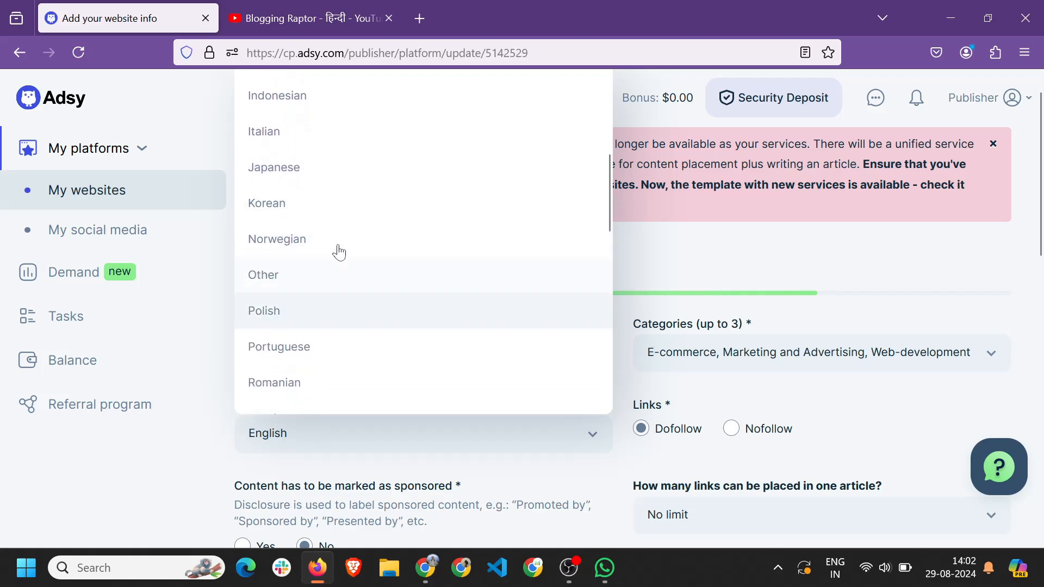
scroll(496, 293, "down", 2)
scroll(319, 247, "up", 1)
left_click(310, 212)
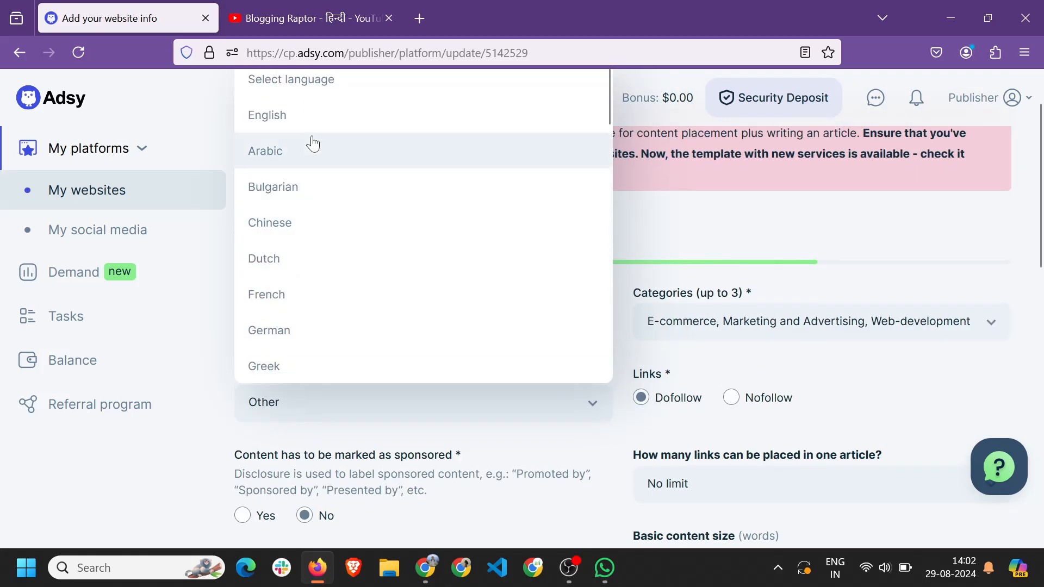
left_click(302, 115)
scroll(380, 283, "down", 3)
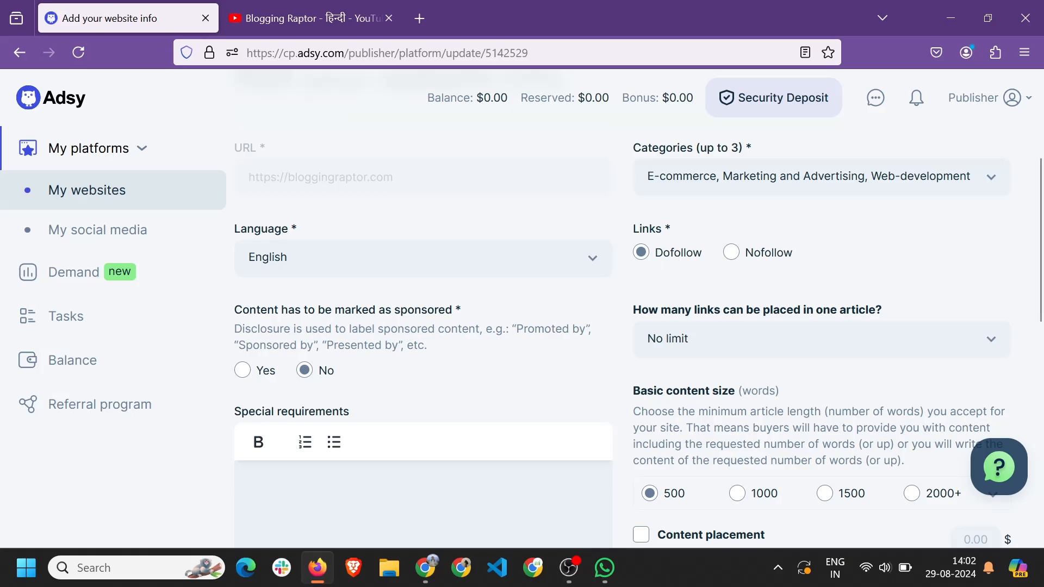
Choose 2 in the 'How many links can be placed in one article?' dropdown.
left_click(262, 375)
left_click(696, 346)
scroll(538, 356, "down", 3)
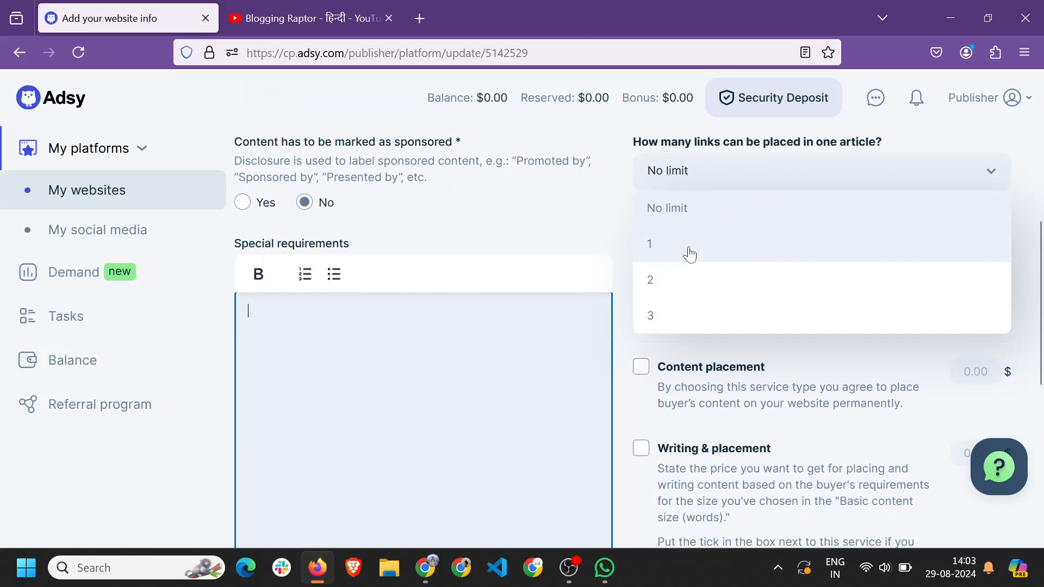
left_click(632, 193)
left_click(688, 181)
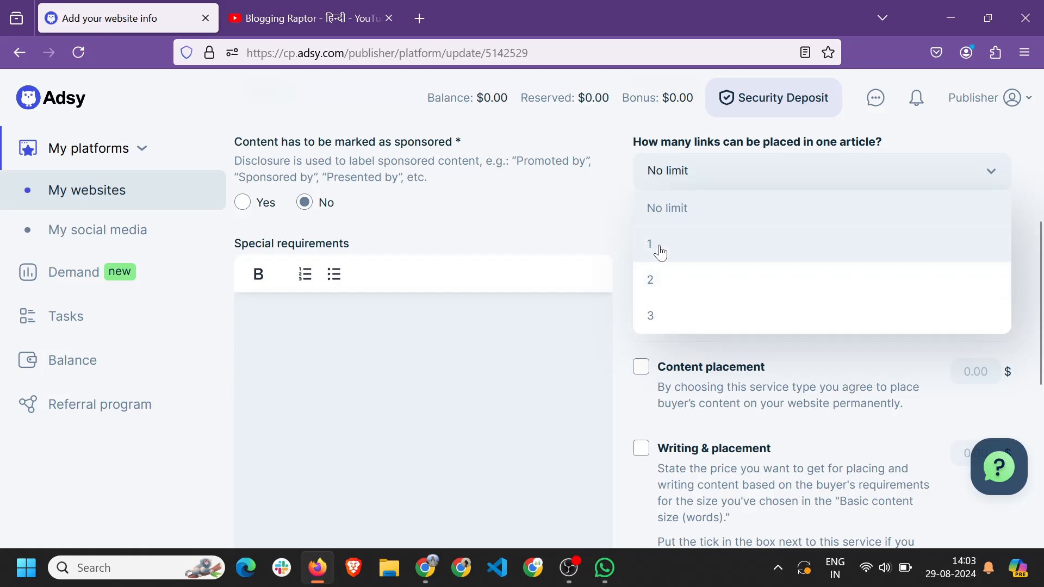
left_click(679, 276)
scroll(679, 276, "down", 1)
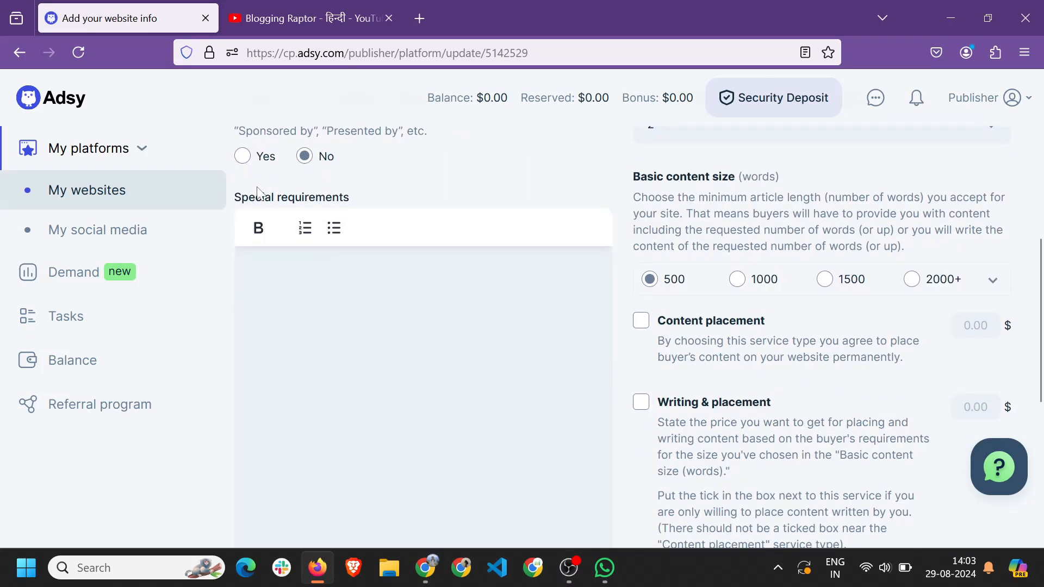
Make 'Niche relevent sites only.' the first item of a numbered requirements list.
left_click(333, 310)
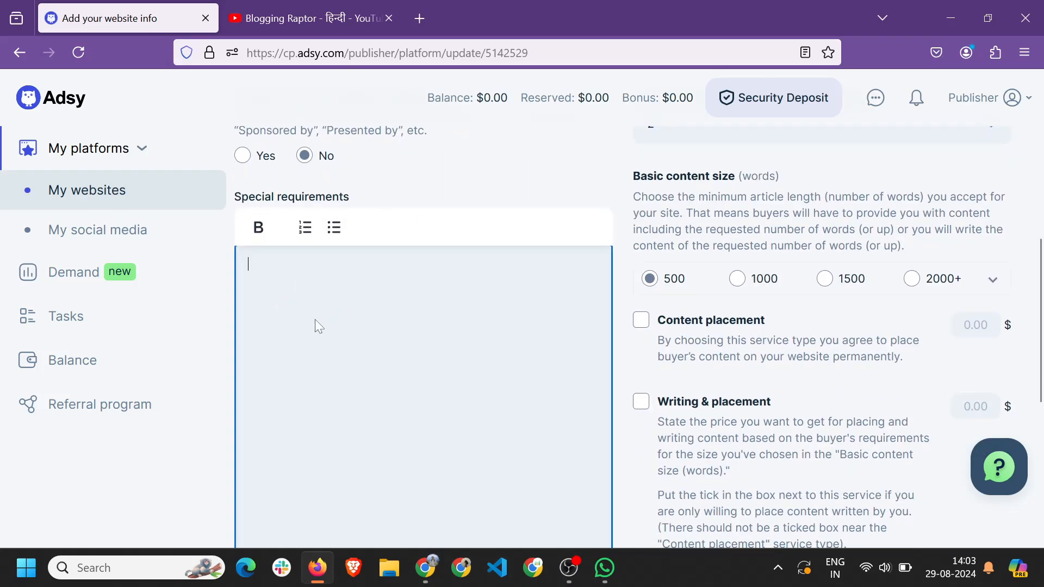
scroll(315, 322, "up", 2)
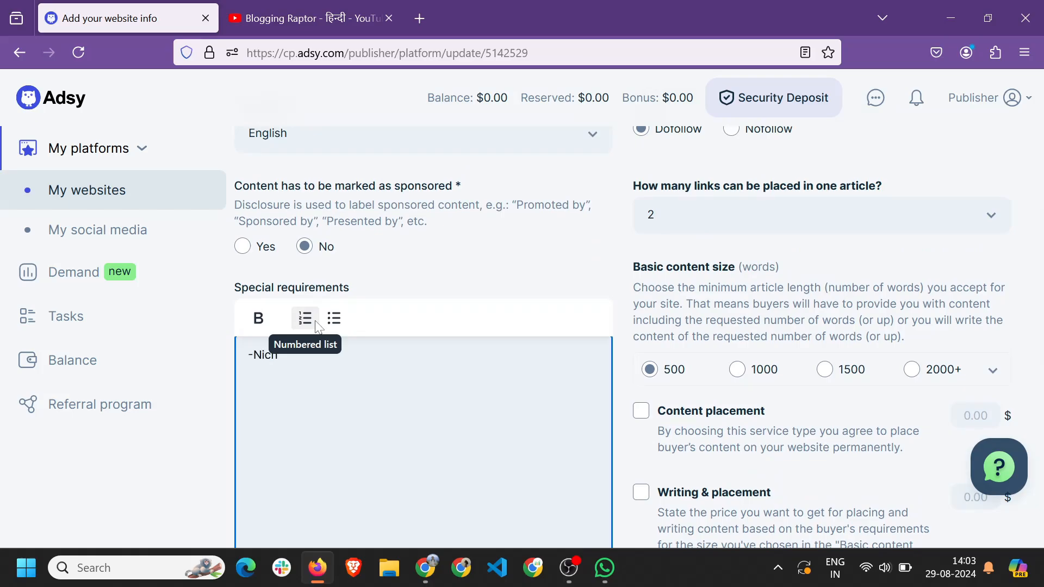
type("-Niche relevent sites only")
scroll(316, 327, "up", 3)
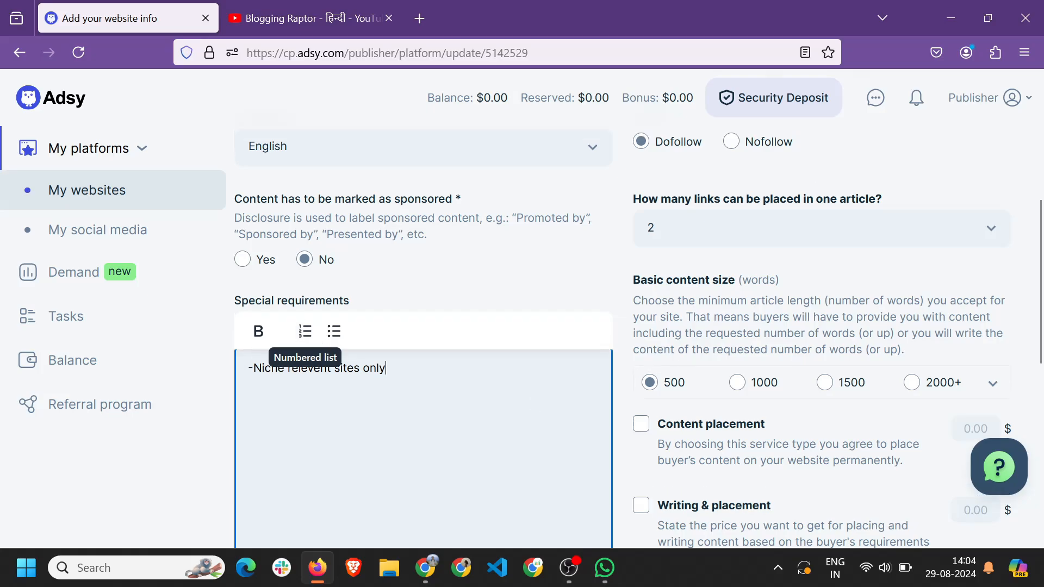
scroll(507, 384, "down", 1)
scroll(507, 383, "down", 2)
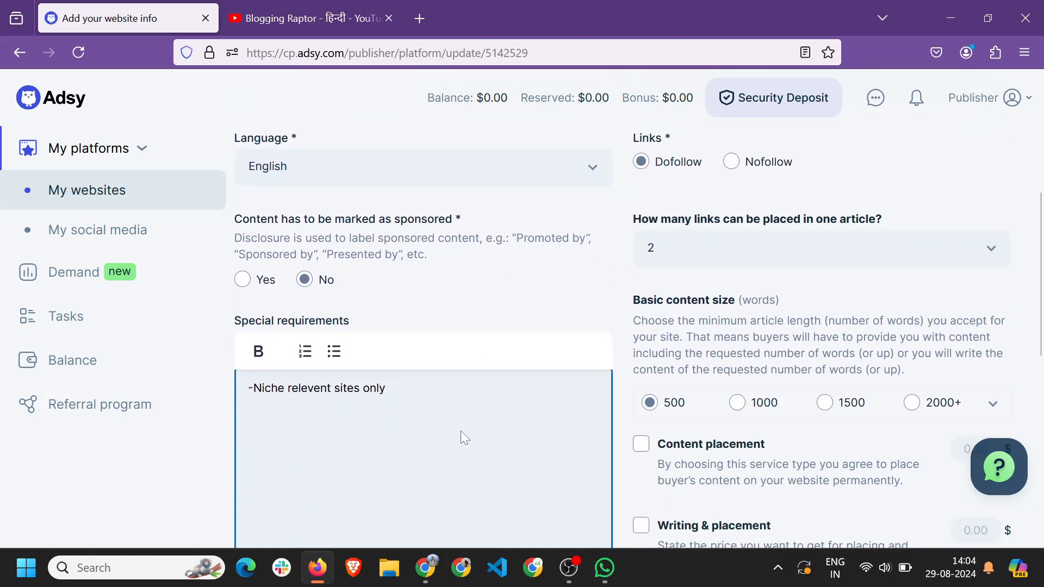
left_click(334, 351)
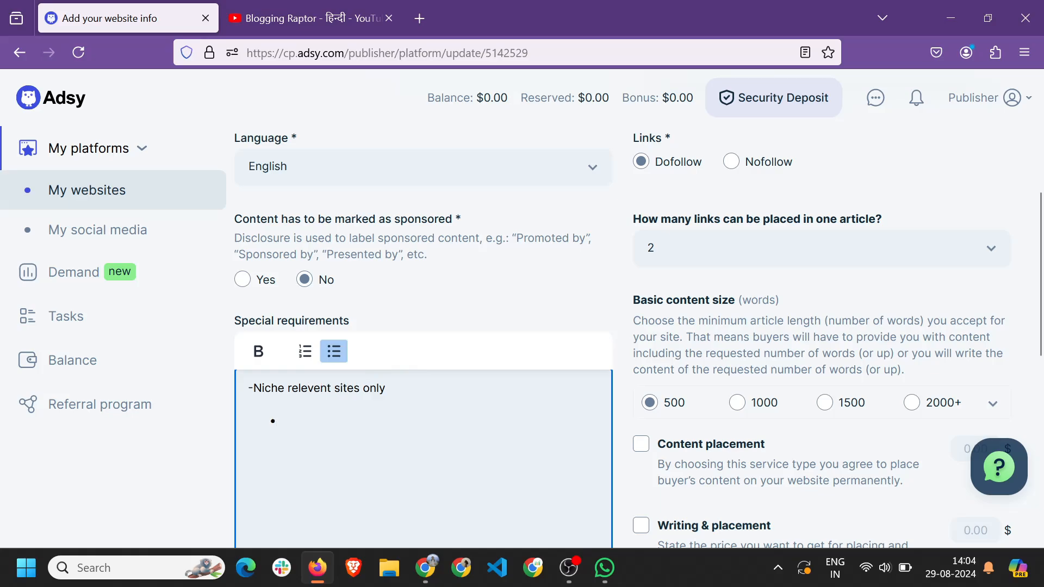
left_click_drag(254, 388, 387, 388)
key("ctrl+x")
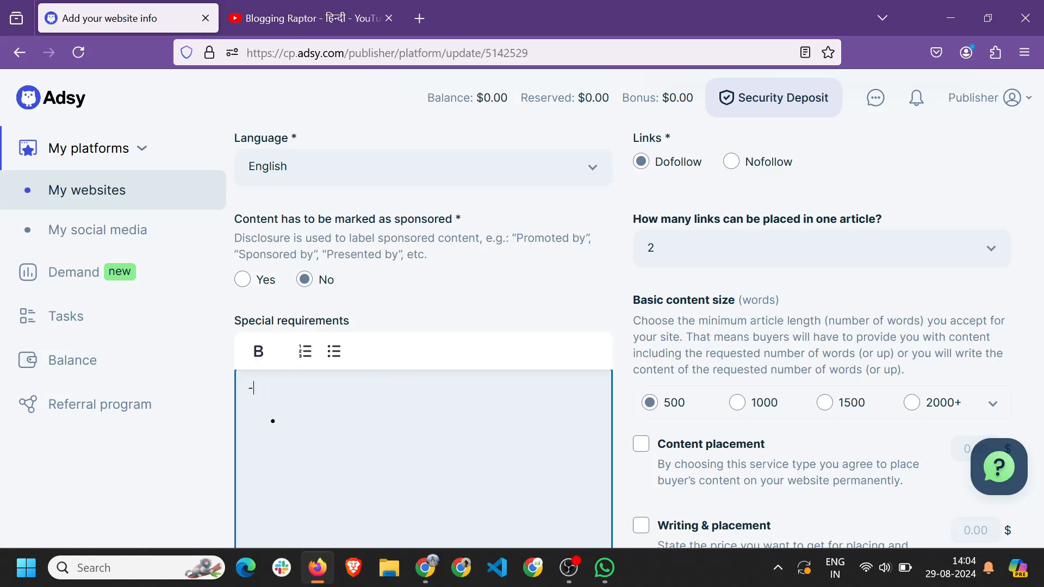
key("Down")
key("BackSpace")
key("BackSpace")
key("BackSpace")
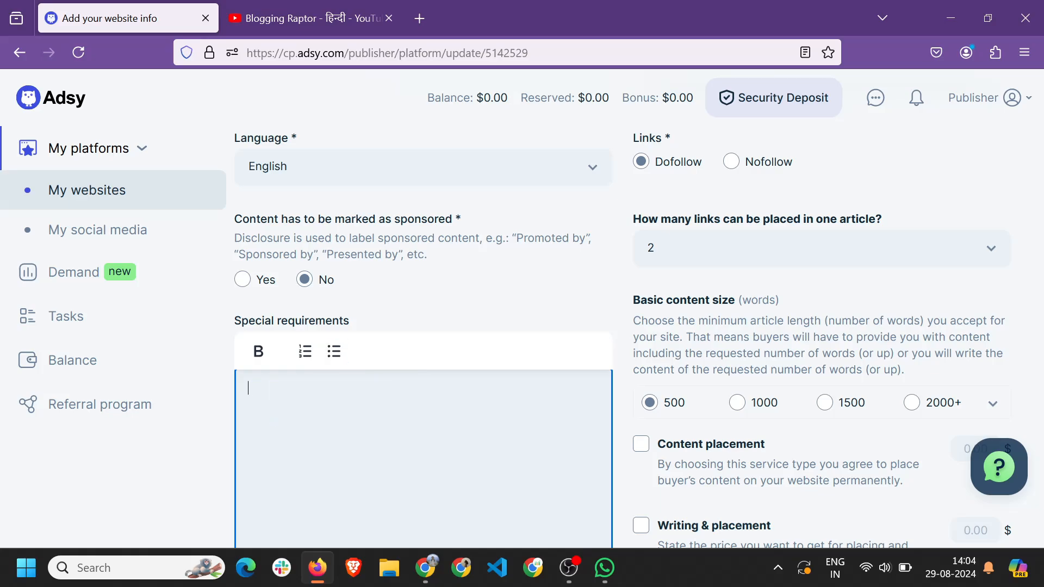
left_click(305, 352)
key("ctrl+v")
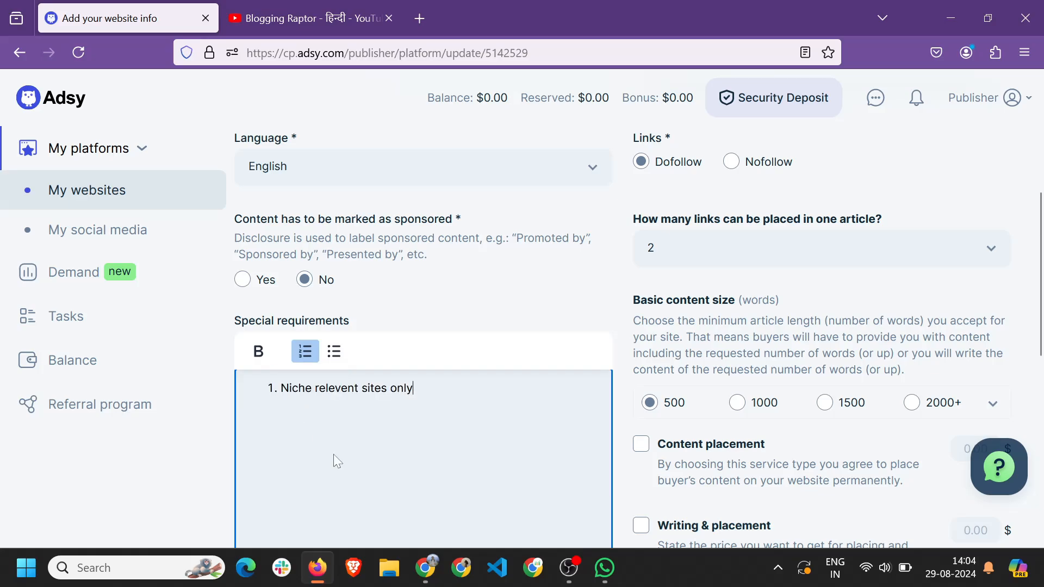
type(".")
Add items 2–5, ending with 'Only 2 do follow links allowed per post'.
key("Return")
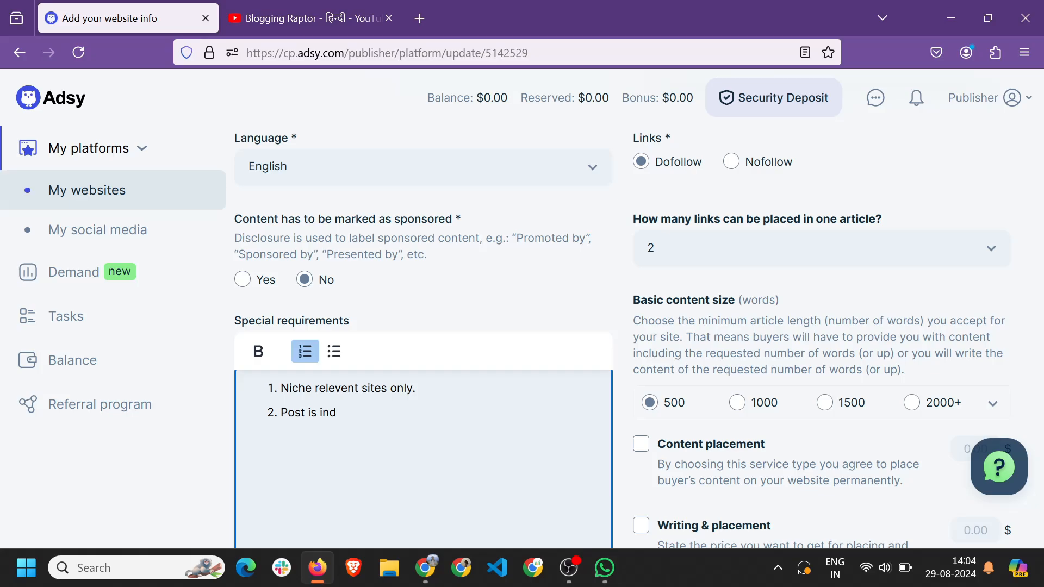
type("Post is indexding")
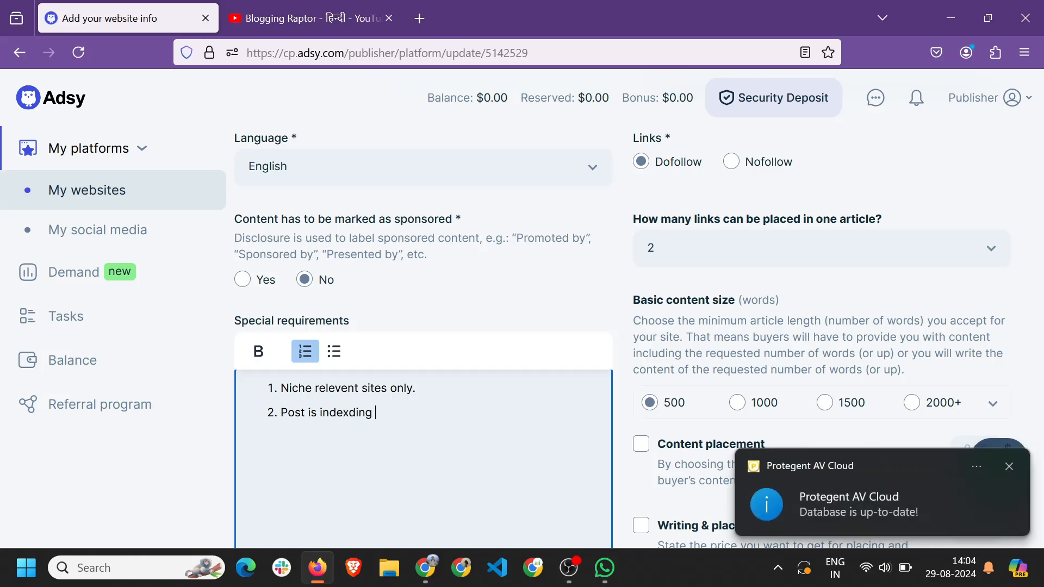
key("BackSpace")
key("BackSpace")
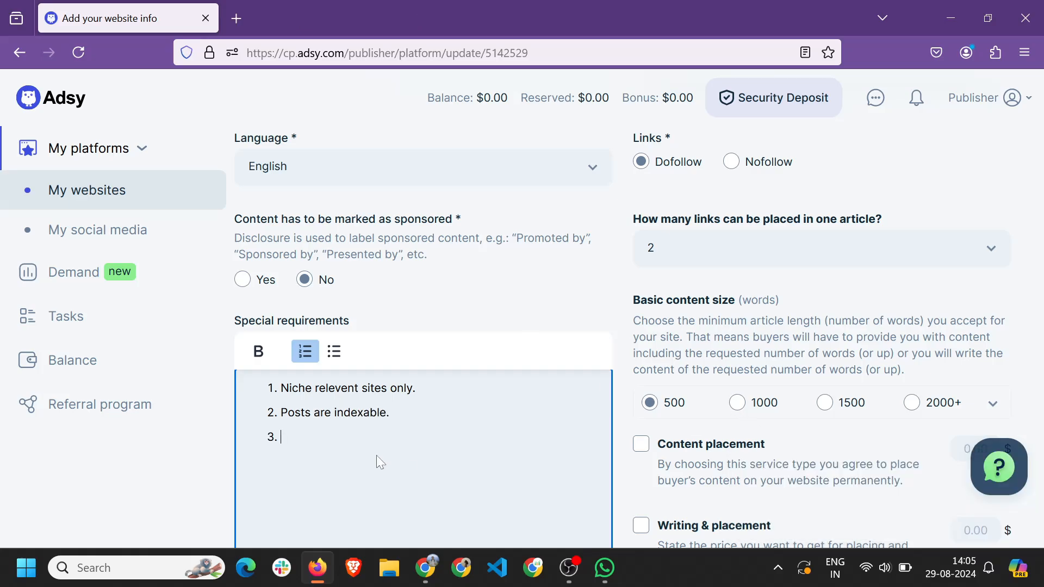
type("English content only.")
key("Return")
type("No promotional content.")
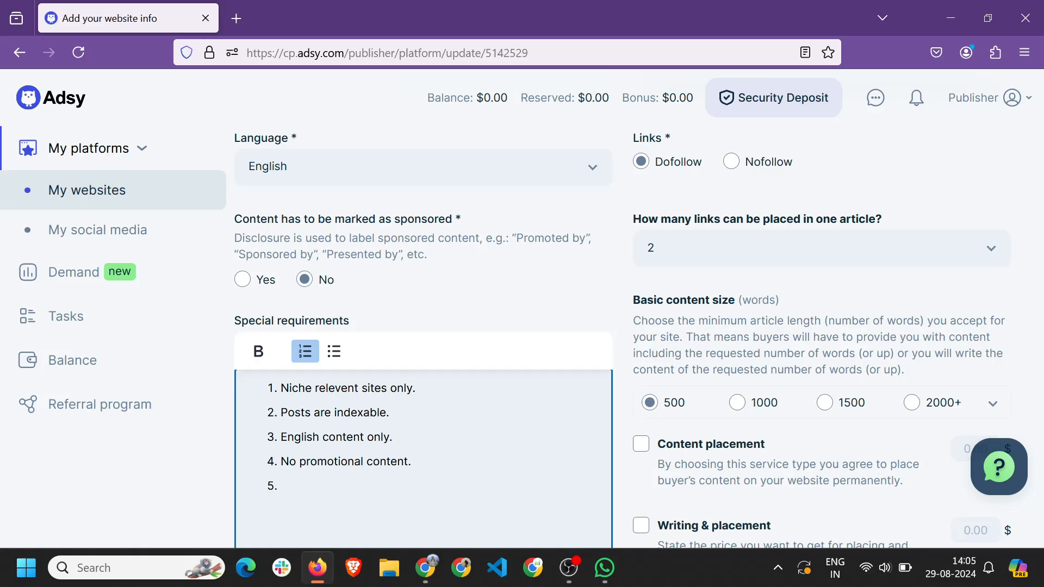
type("Only 2 do follow links ")
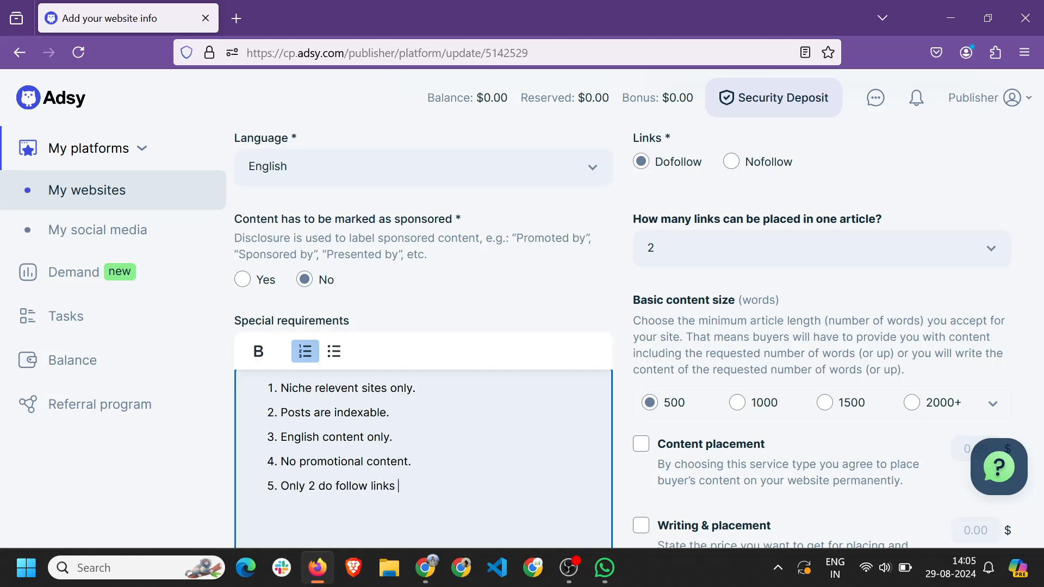
type("allowed per post")
scroll(638, 340, "down", 1)
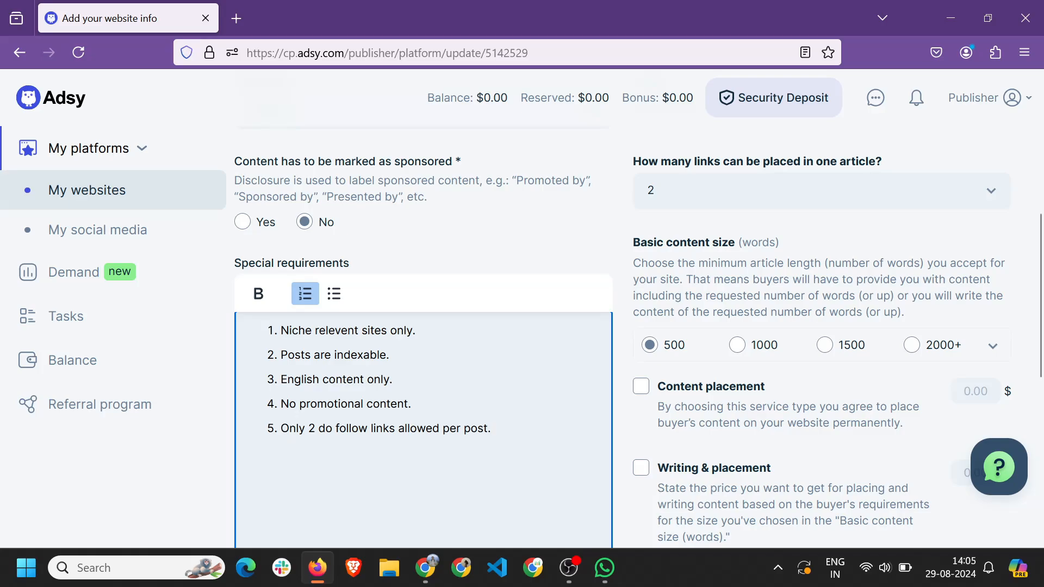
scroll(470, 451, "up", 1)
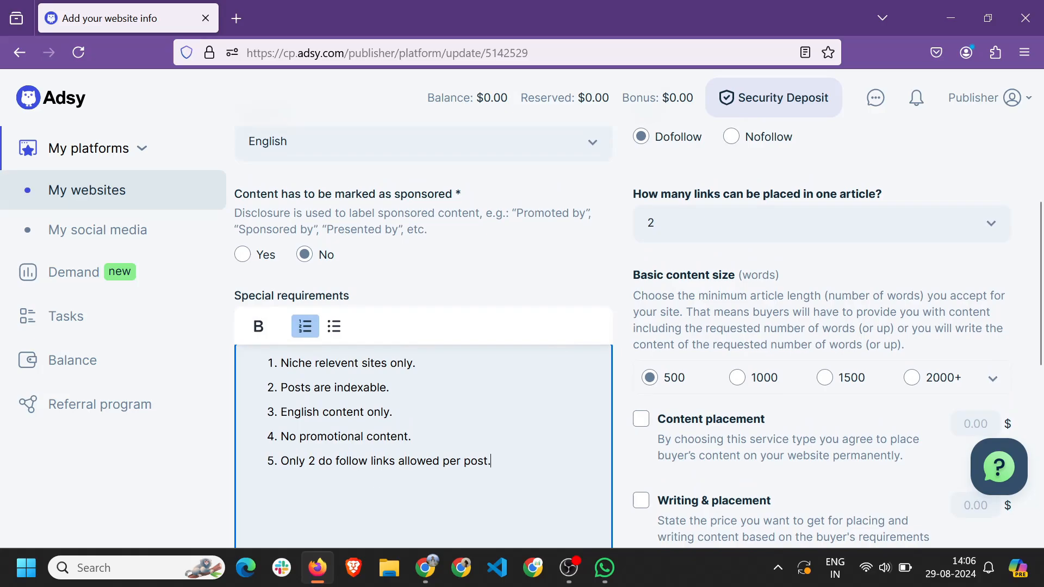
Try the 1000, 1500 and 2000+ word content sizes, ending back at 500 words.
left_click_drag(289, 363, 566, 489)
left_click(490, 413)
scroll(759, 348, "down", 1)
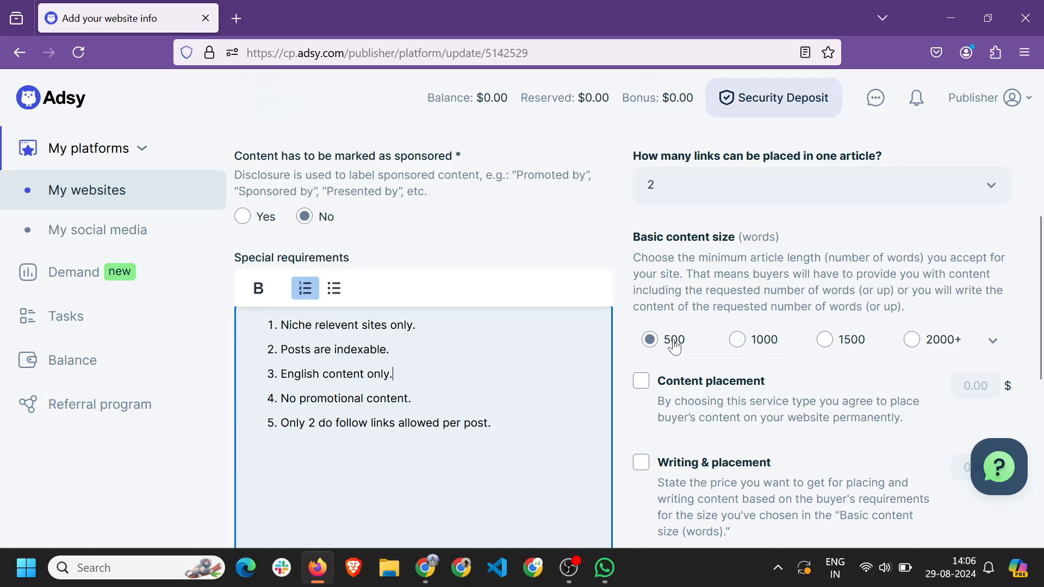
left_click(738, 340)
left_click(825, 340)
left_click(912, 341)
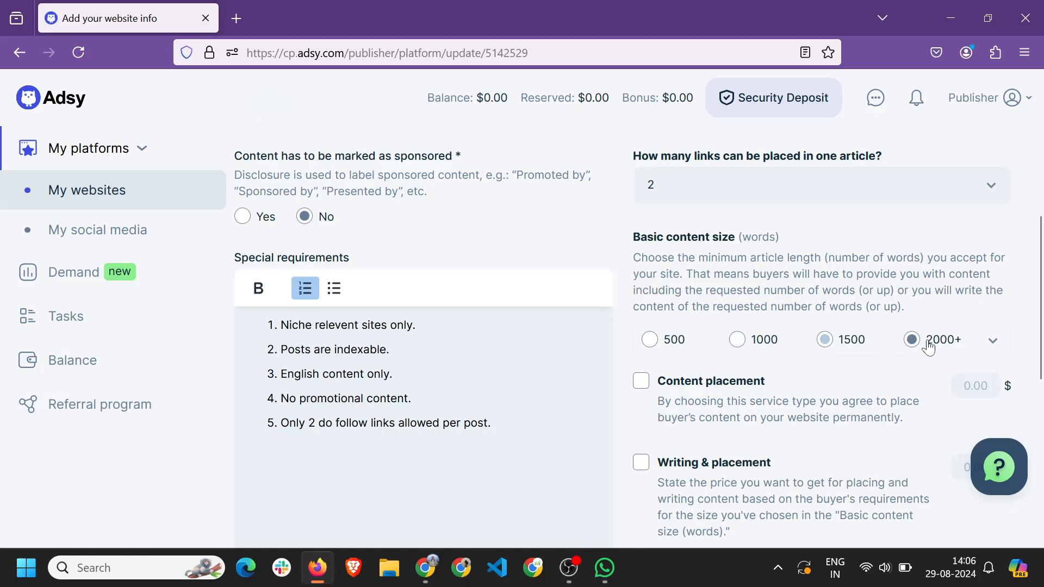
scroll(935, 342, "down", 1)
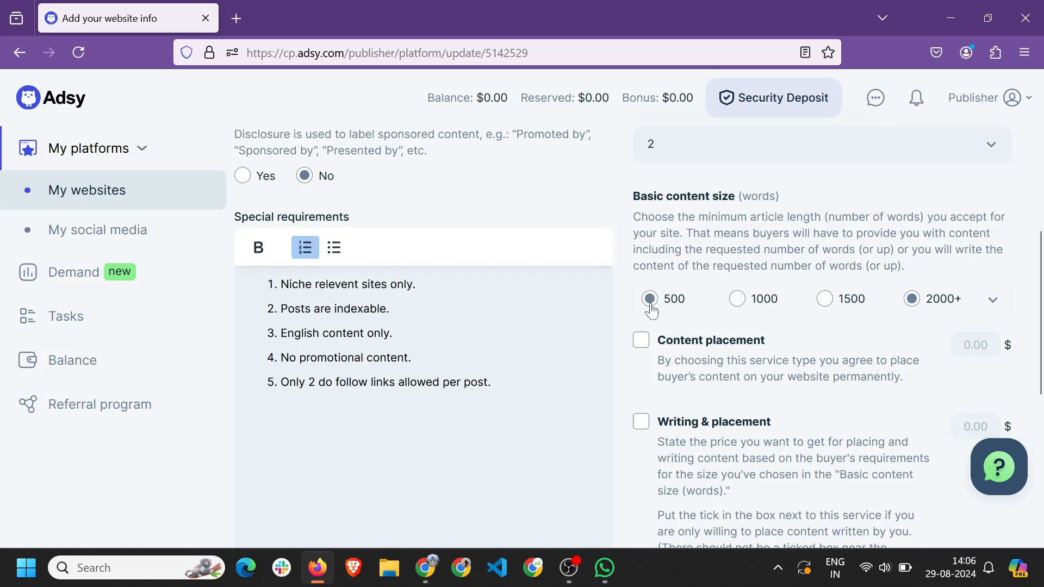
left_click(737, 298)
scroll(707, 250, "up", 1)
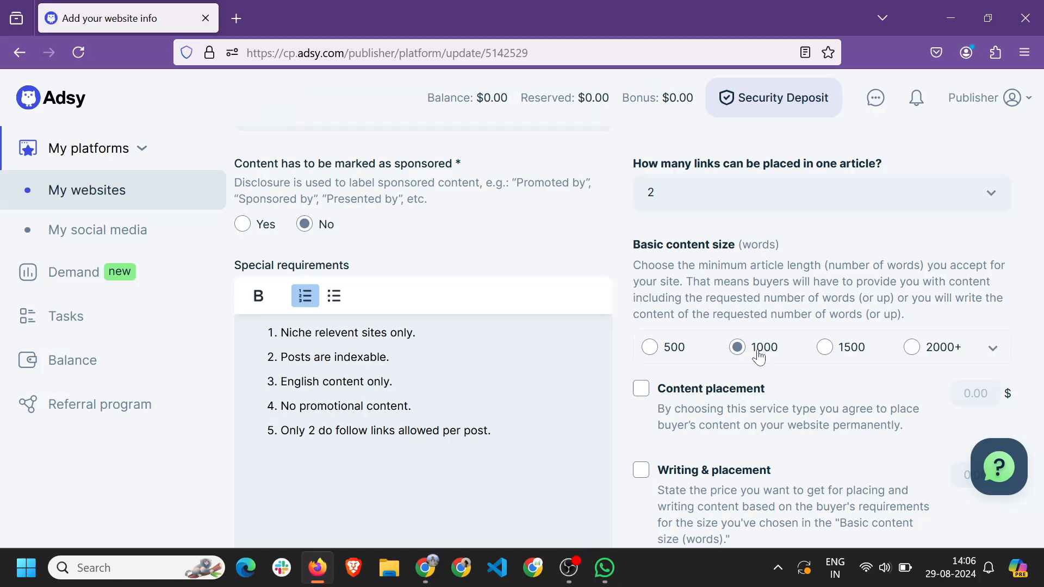
left_click(657, 352)
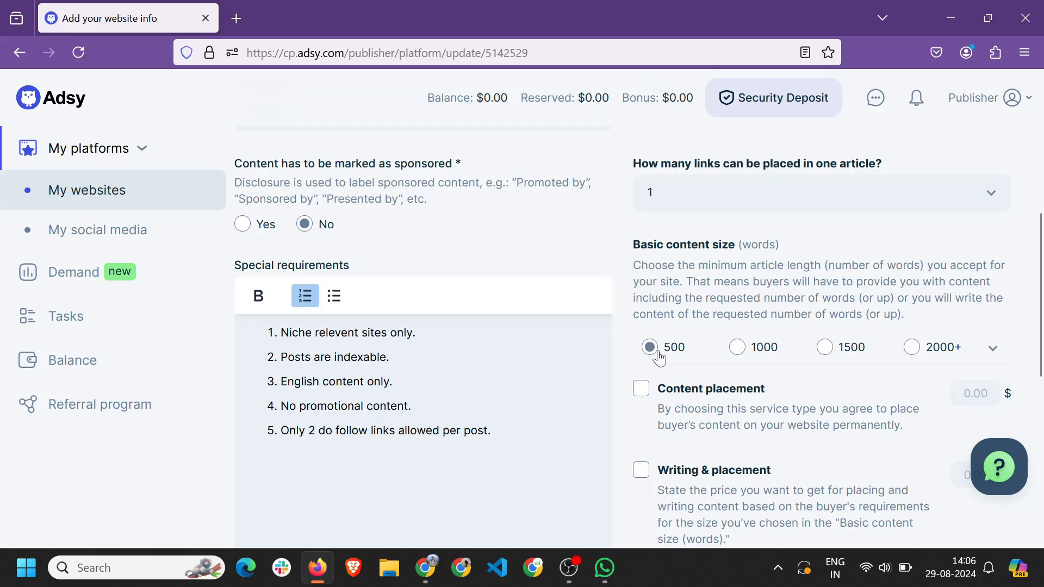
Set links per article to 2 and the basic content size to 1000 words.
left_click(717, 203)
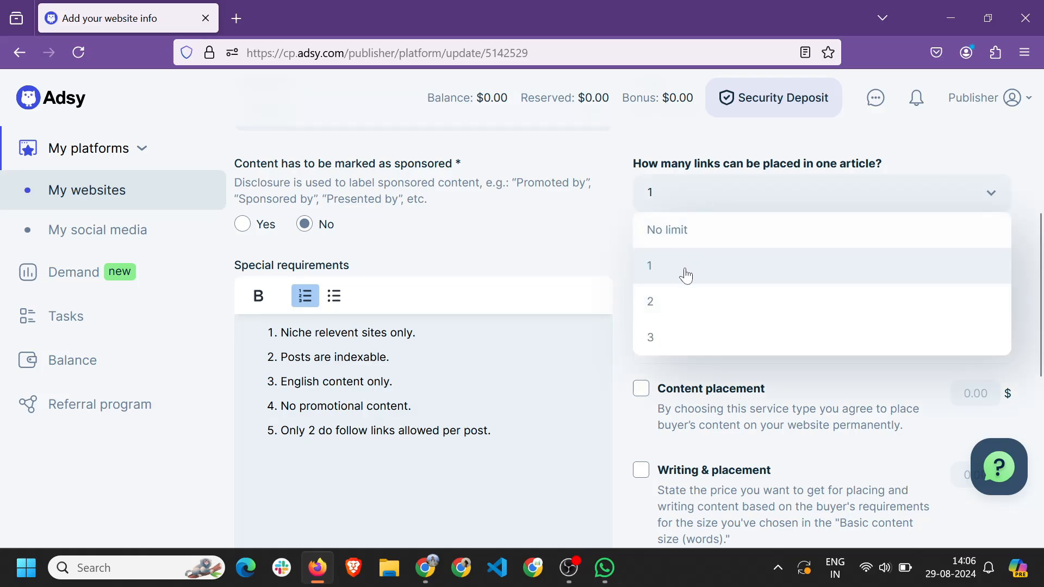
left_click(683, 277)
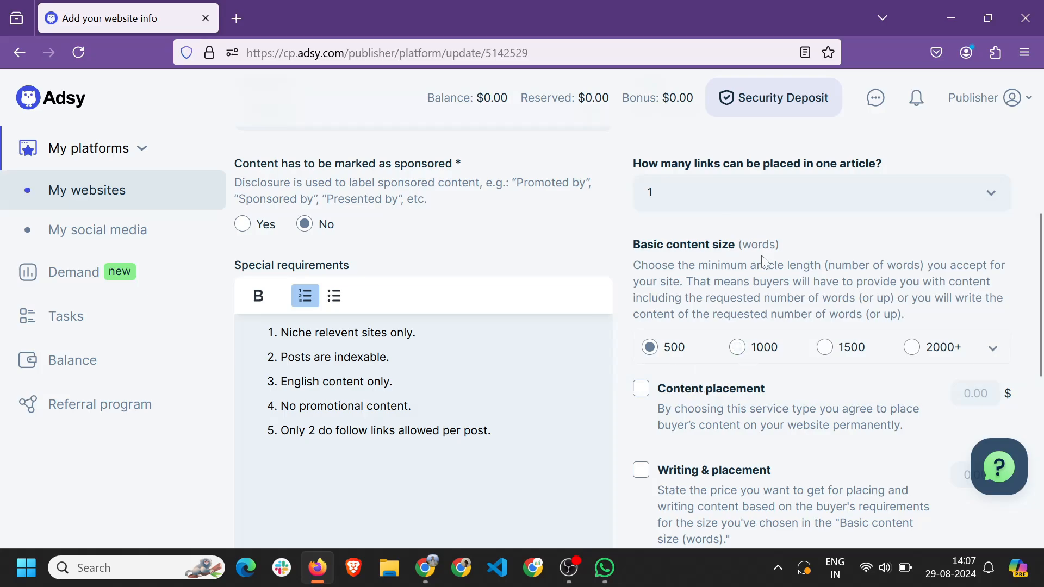
left_click(679, 188)
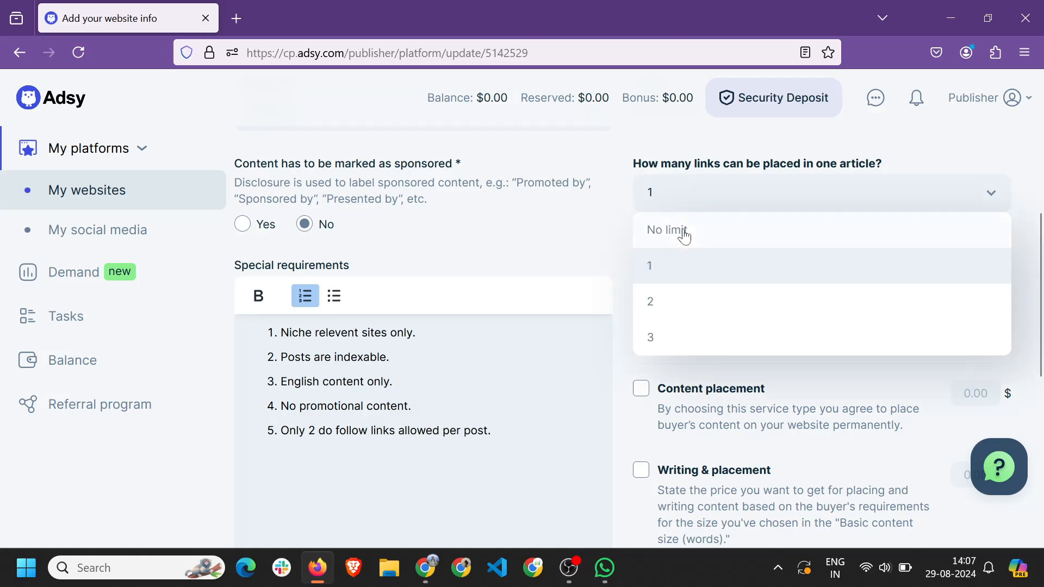
left_click(682, 303)
left_click(733, 350)
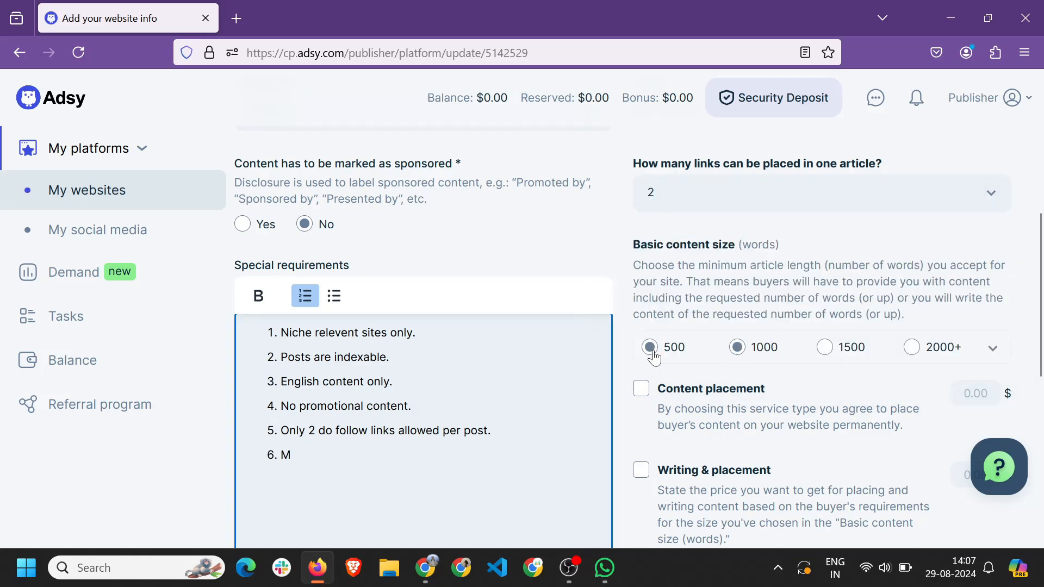
Write item 6 as 'Minimum 700+ words of content required, for 2 do follow links'.
key("BackSpace")
type("Minimum 700+")
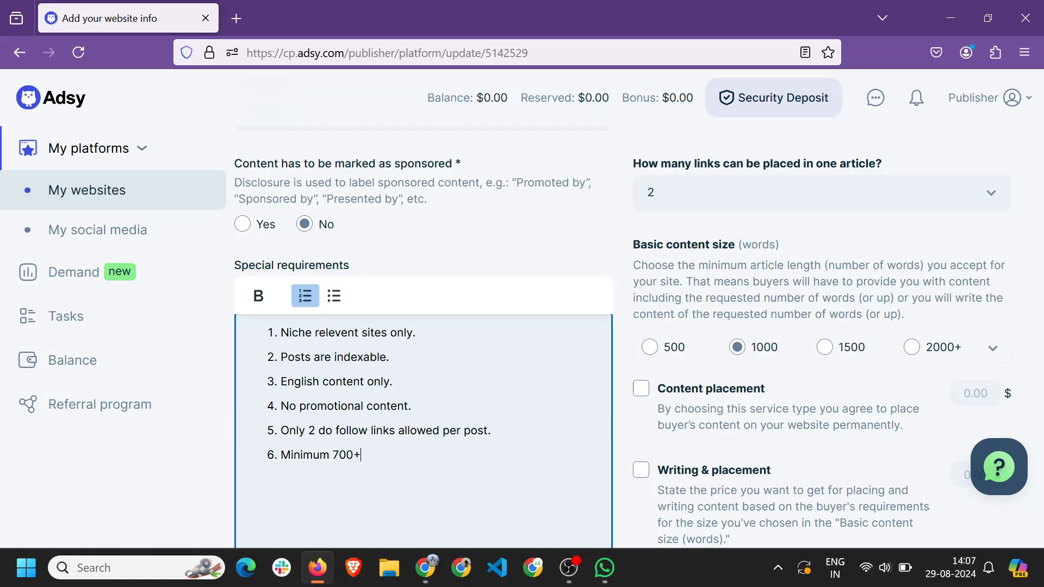
type(" words of content requirede")
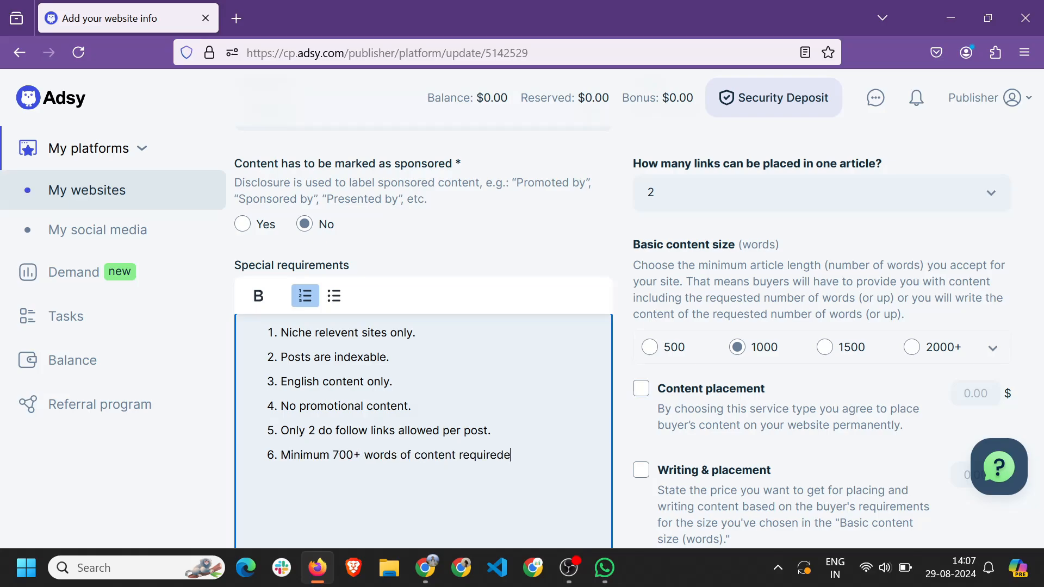
key("BackSpace")
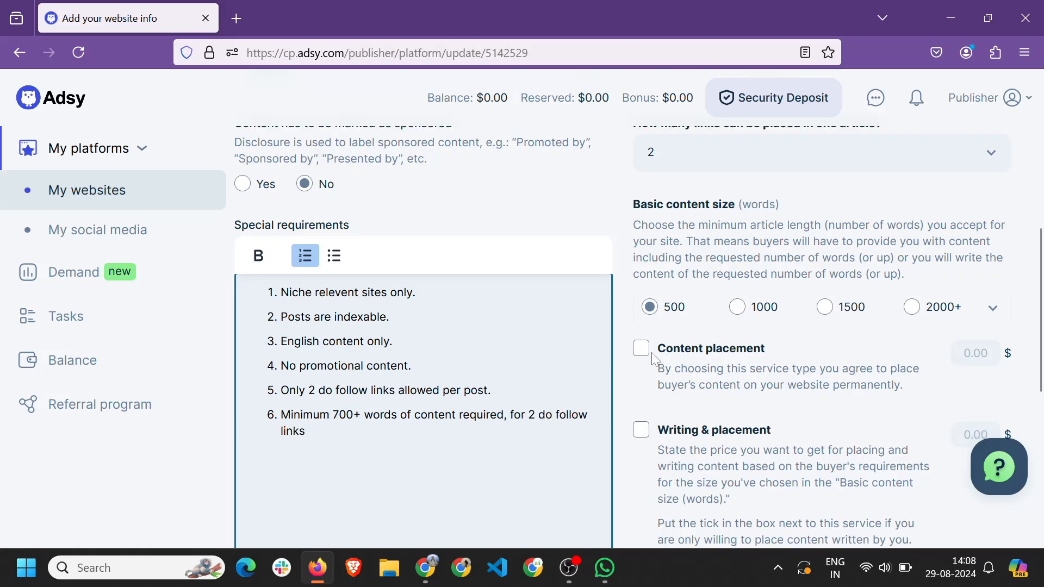
scroll(651, 353, "down", 2)
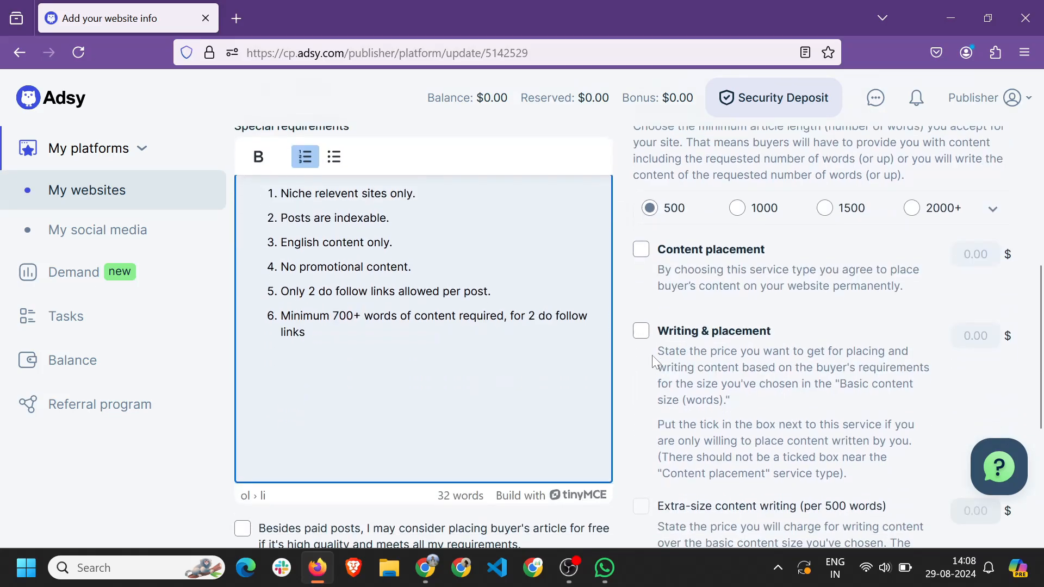
Tick Content placement and place the cursor in its 0.00 price field.
left_click(641, 243)
scroll(695, 330, "up", 2)
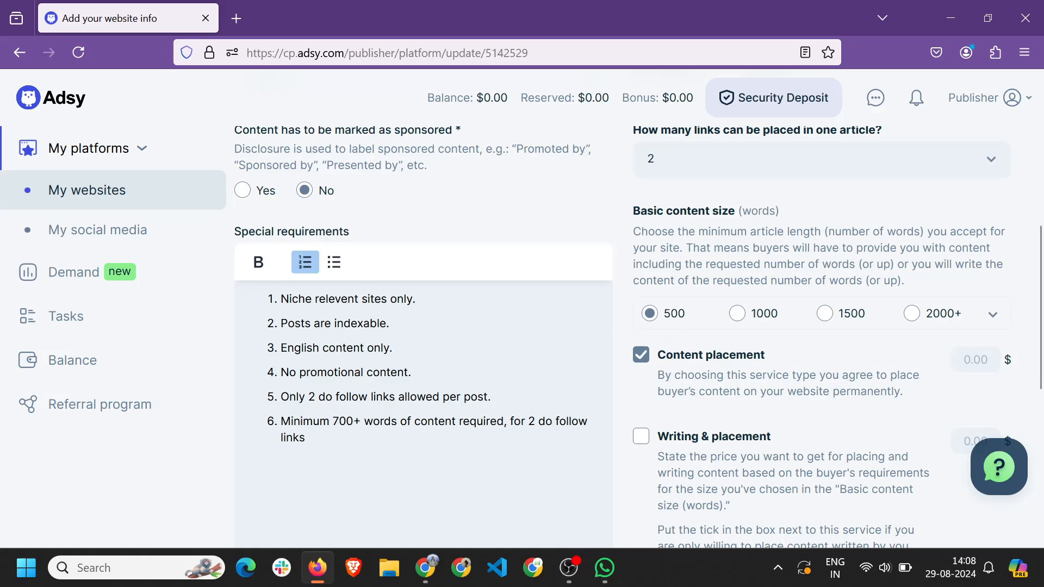
left_click(975, 360)
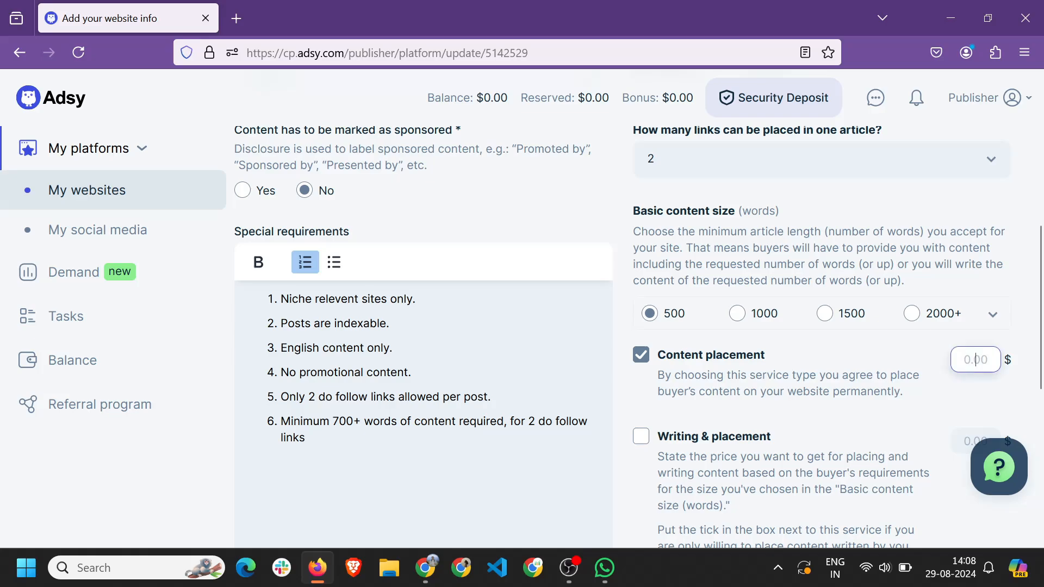
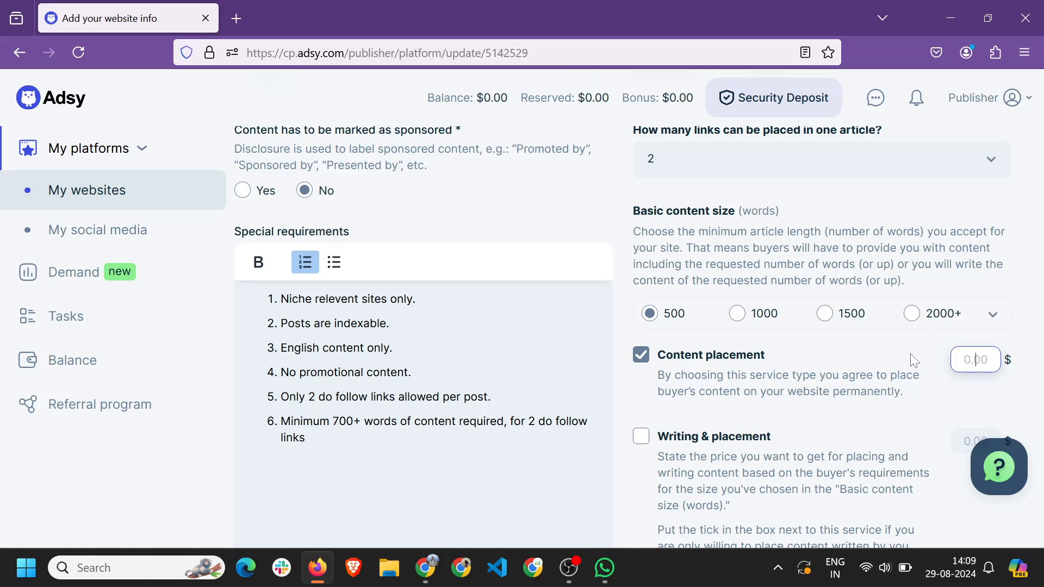
Enter 10 as the Content placement price.
type("10")
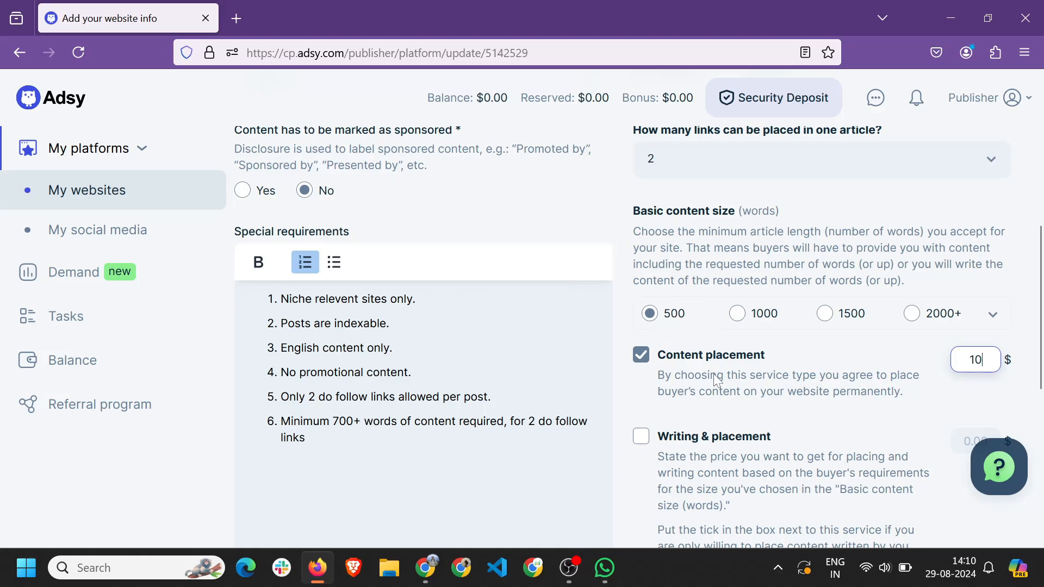
Search Google for the Ahrefs traffic checker and run a traffic check on ahrefs.com.
left_click(238, 18)
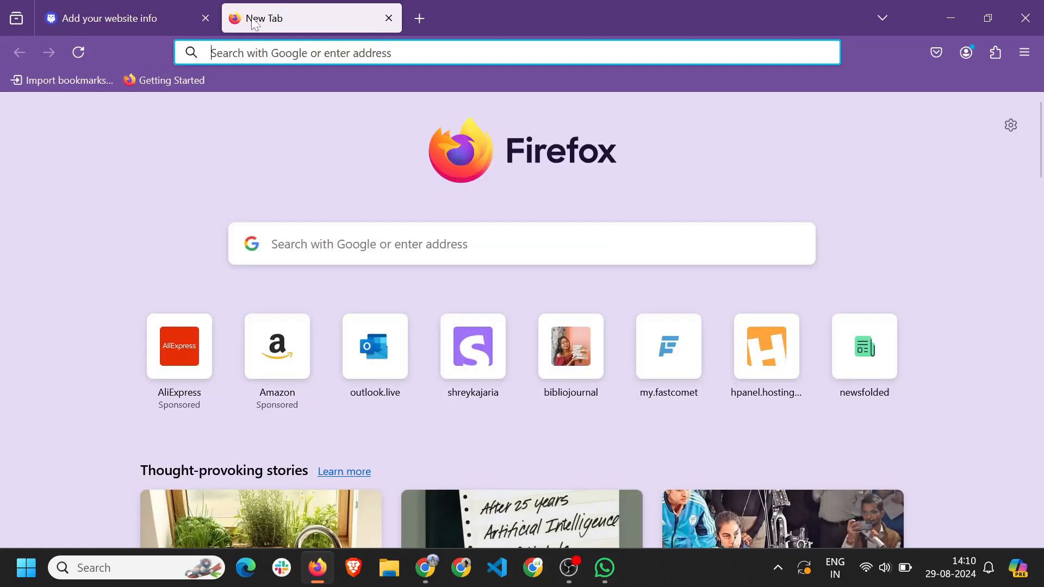
type("ahrefs webs")
key("BackSpace")
key("BackSpace")
key("BackSpace")
key("BackSpace")
type("traf")
left_click(276, 113)
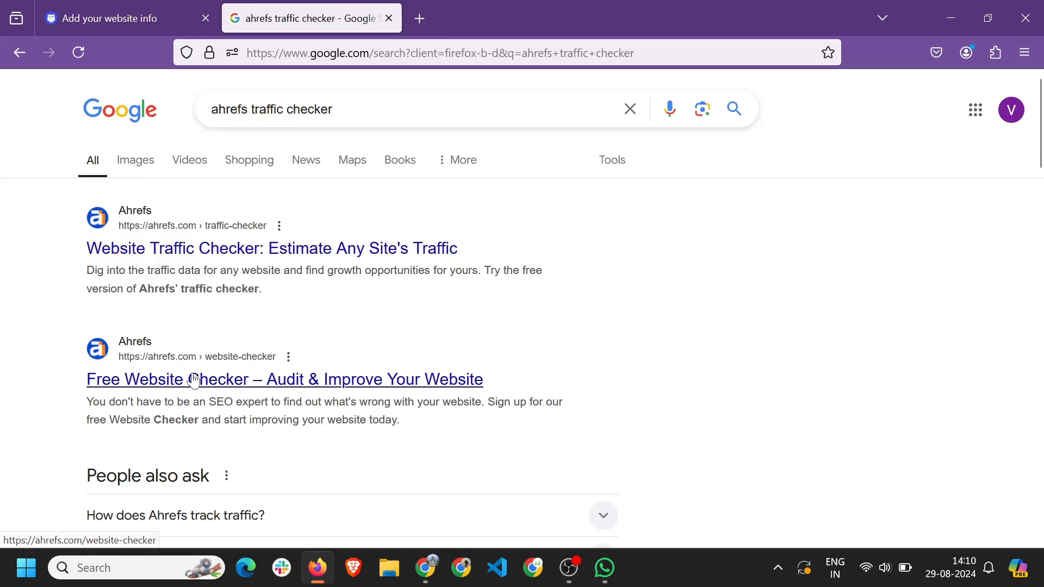
left_click(181, 252)
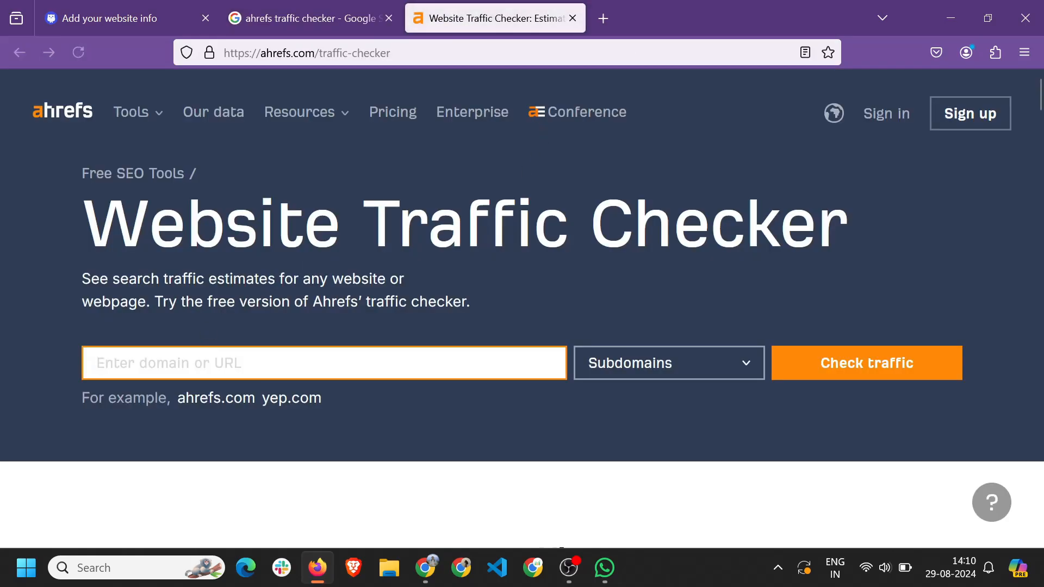
type("ahre")
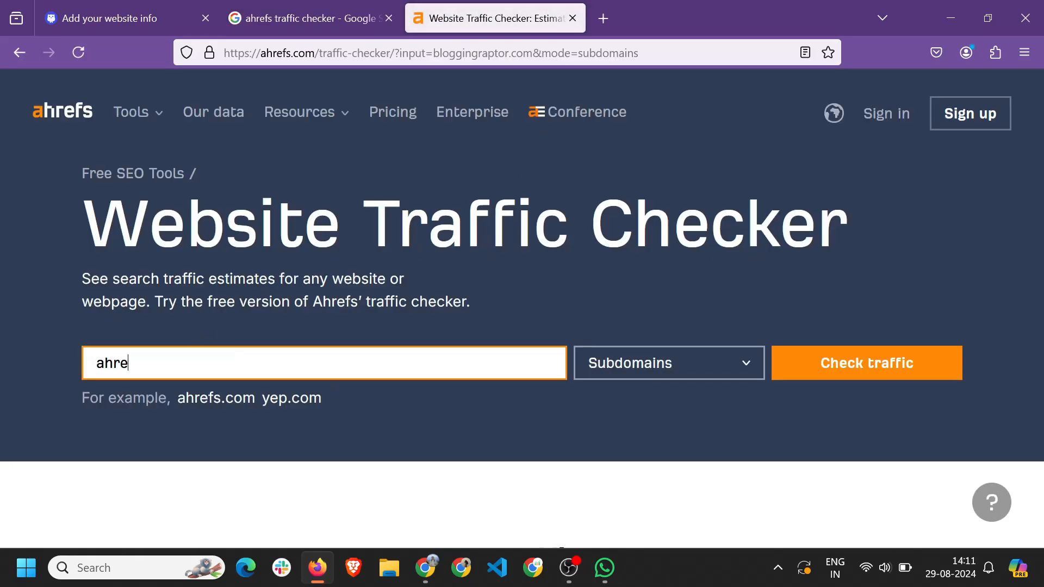
type("fs.com")
key("Return")
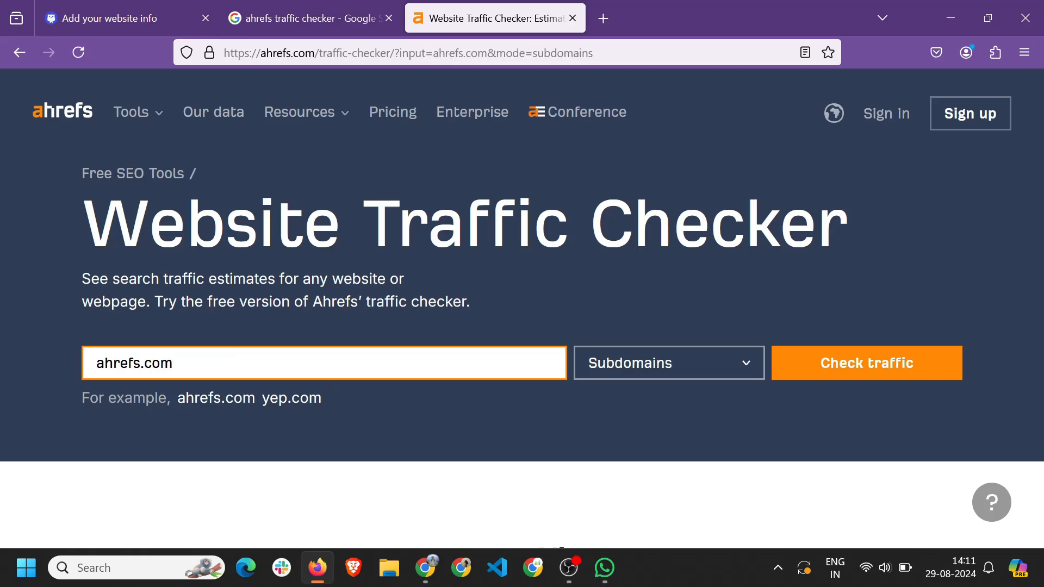
Review the 4.6M organic traffic result, close it and return to Google's search box.
left_click_drag(166, 246, 373, 250)
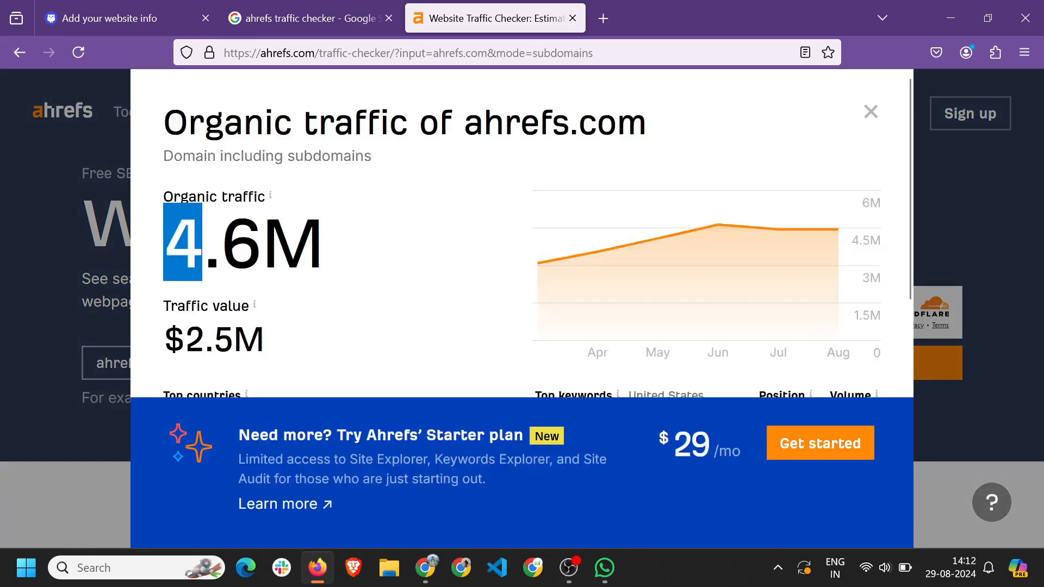
left_click(373, 250)
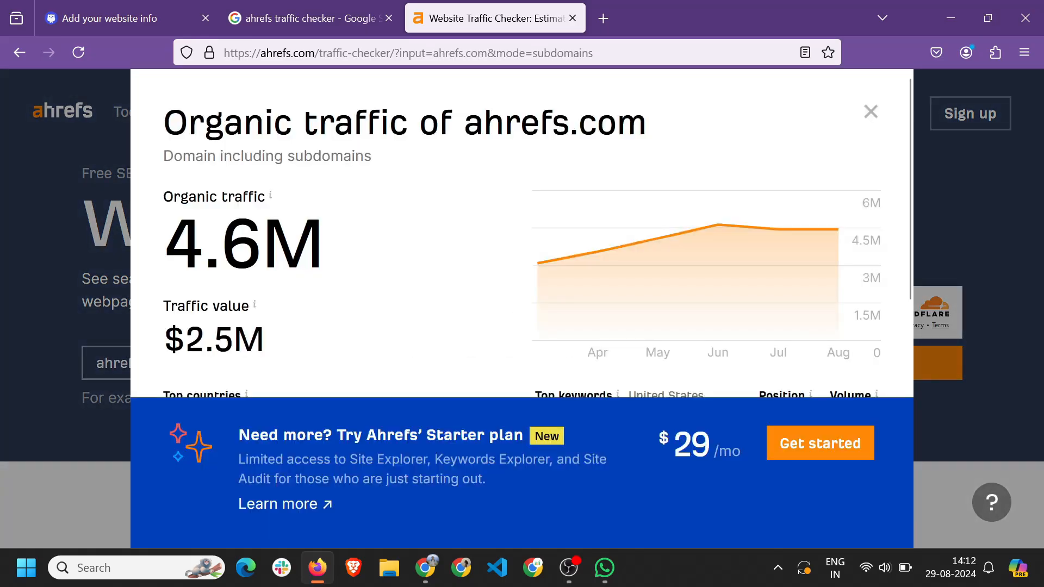
scroll(237, 250, "down", 1)
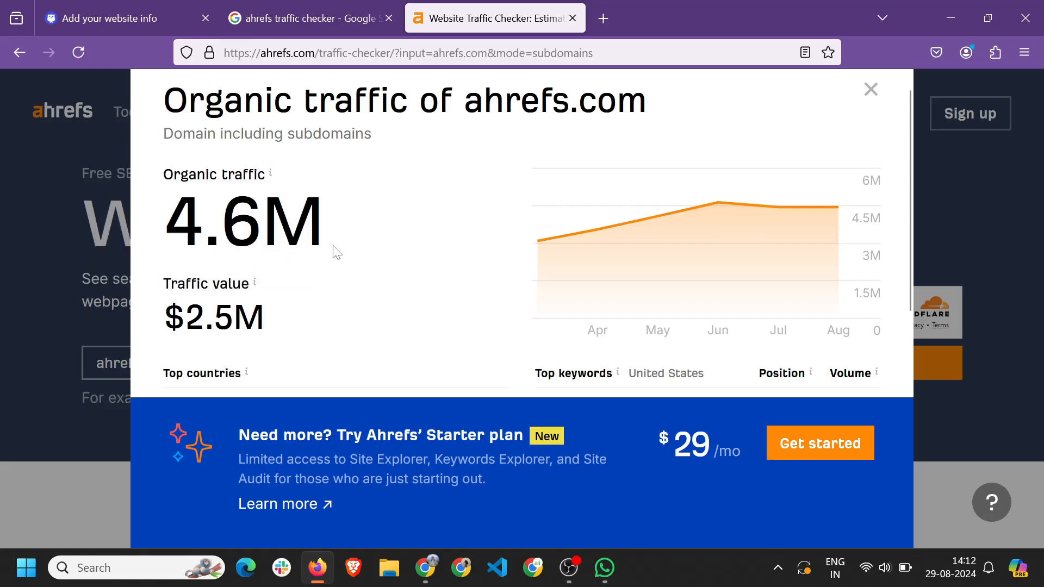
scroll(400, 226, "down", 3)
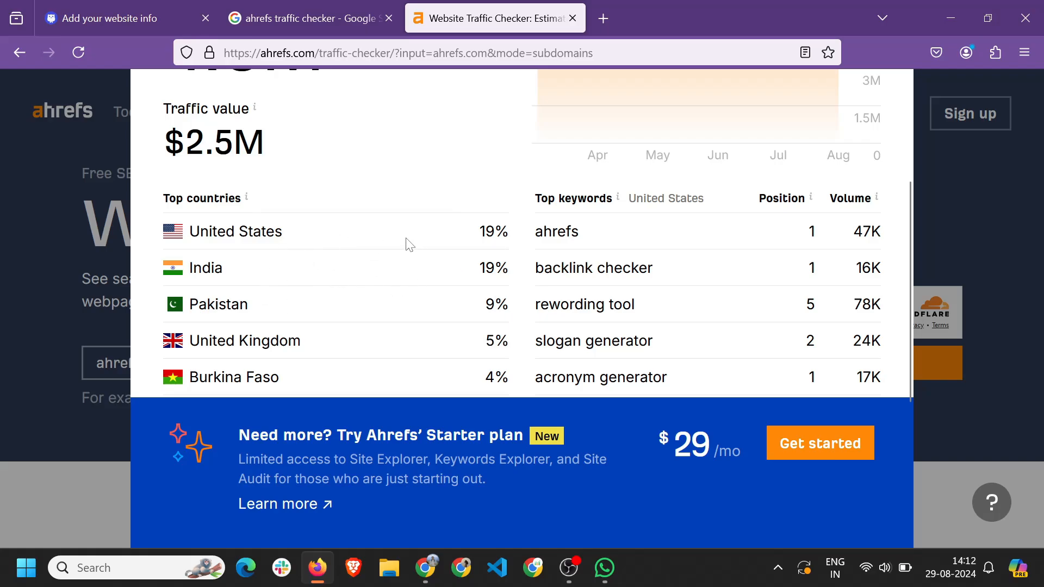
scroll(375, 280, "up", 4)
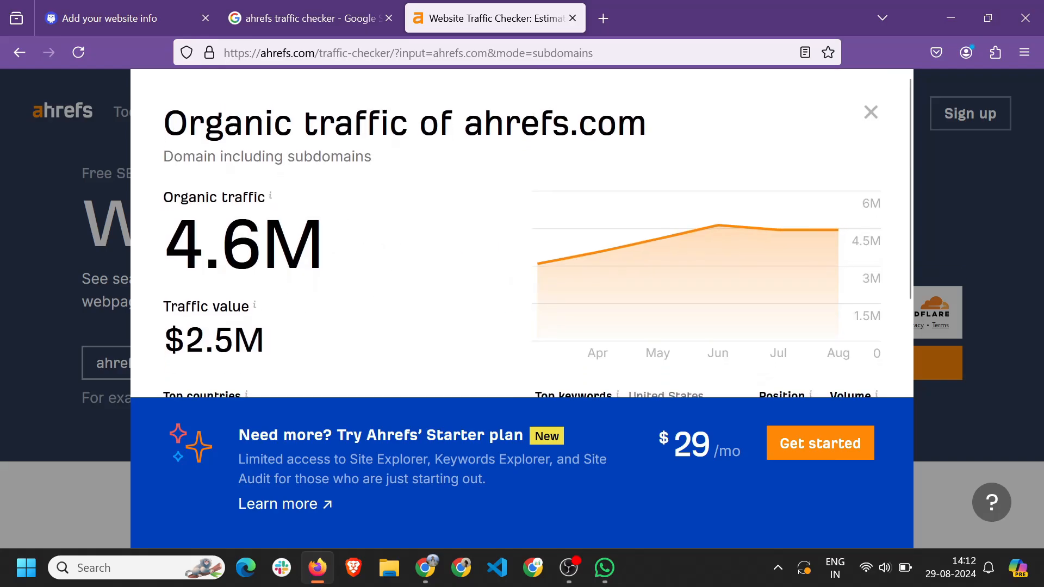
left_click(870, 112)
left_click(282, 5)
left_click(153, 5)
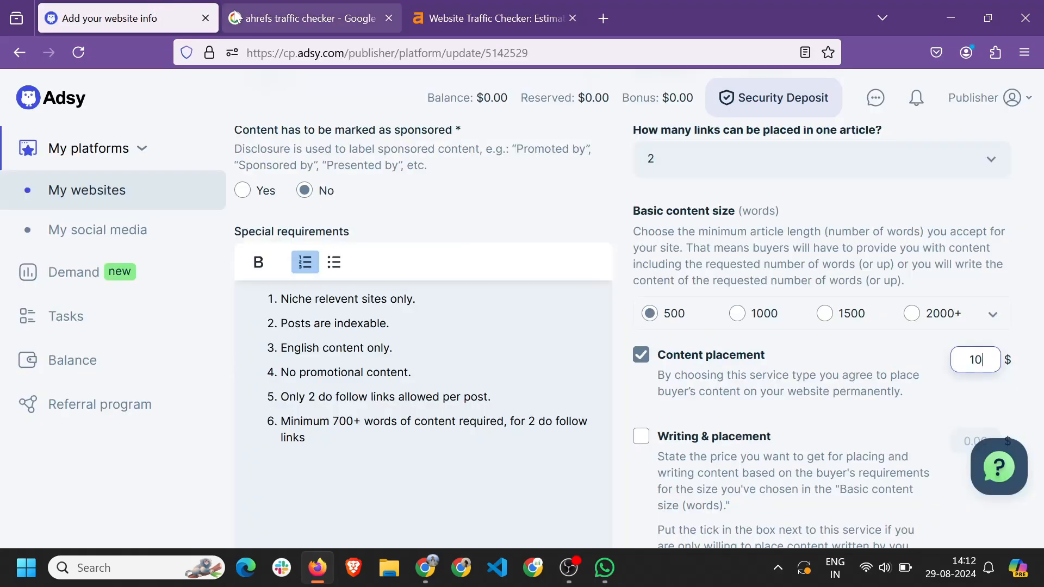
left_click(308, 3)
left_click(512, 7)
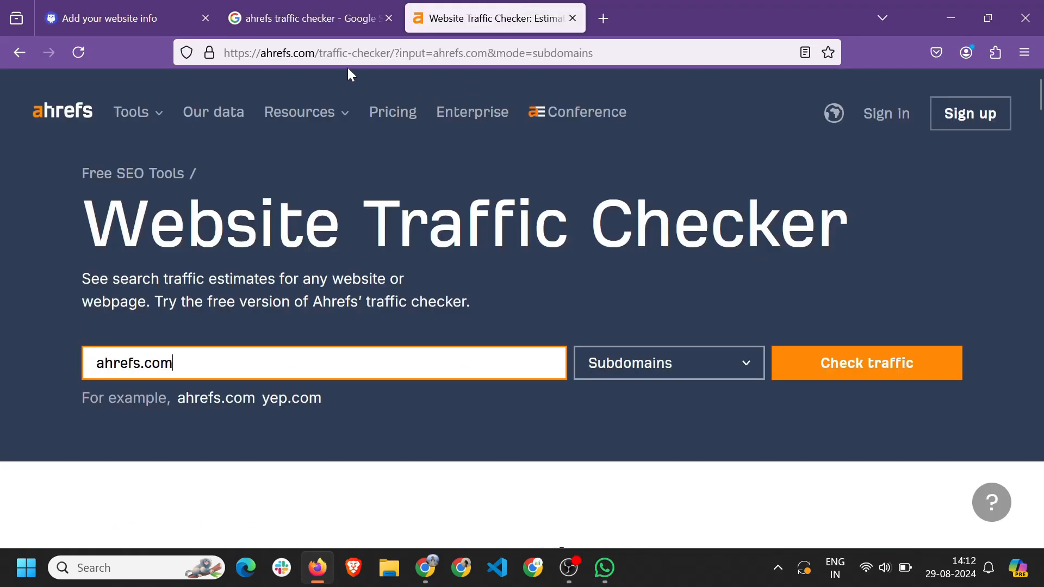
left_click(341, 6)
left_click(353, 109)
Search 'ahrefs website authority checker' and open Ahrefs' Website Authority Checker.
type("websoye")
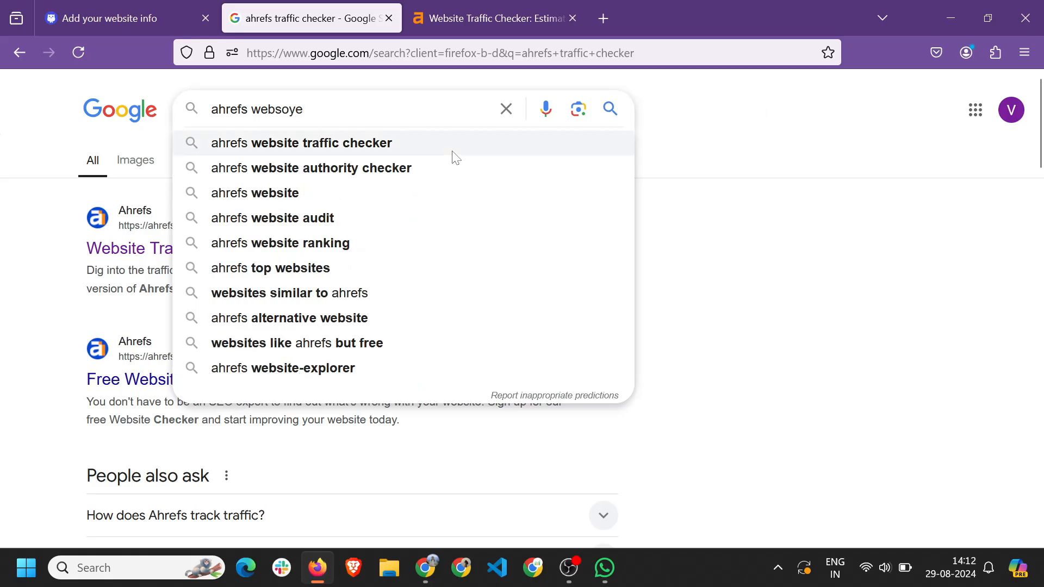
left_click(391, 176)
middle_click(544, 7)
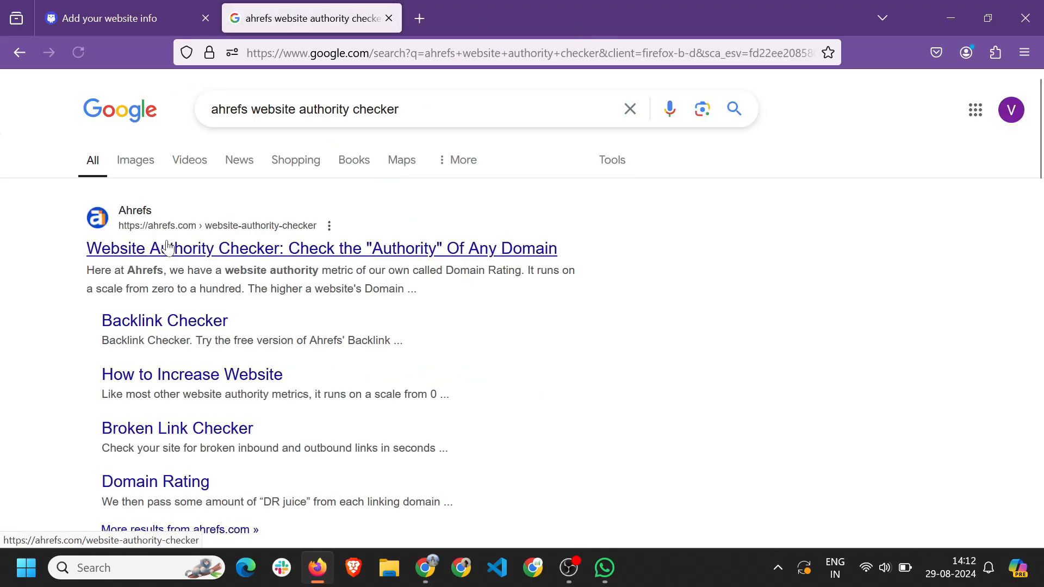
left_click(163, 244)
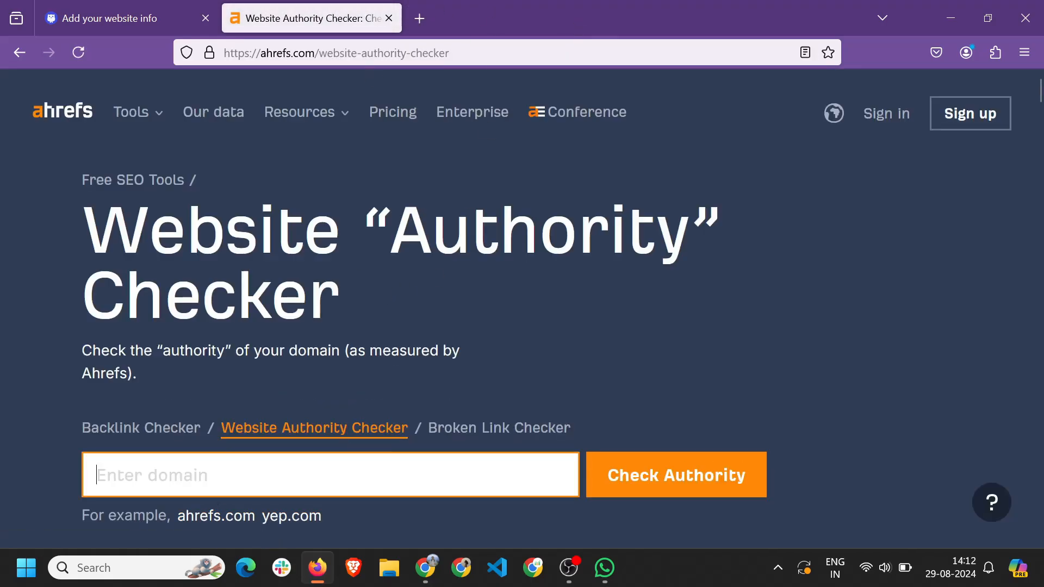
Check bloggingraptor.com's authority and note its Domain Rating of 34.
type("ahref")
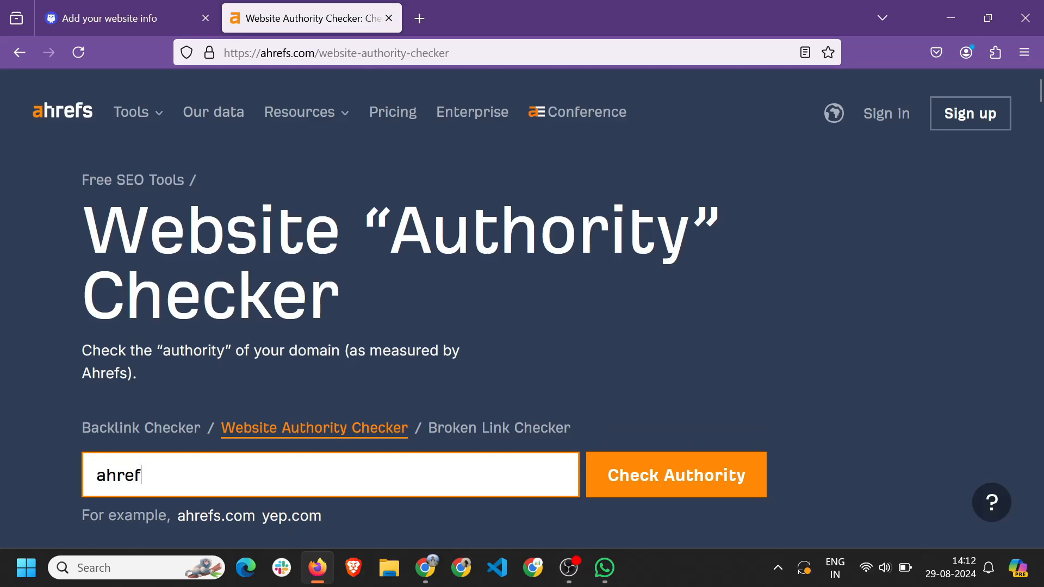
key("ctrl+BackSpace")
type("bloggin")
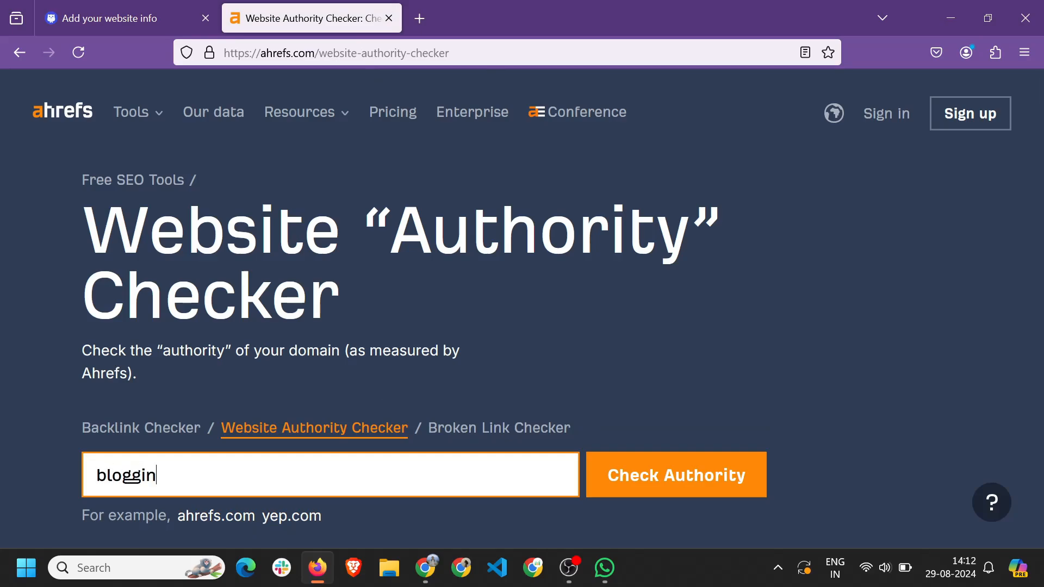
type("graptor.com")
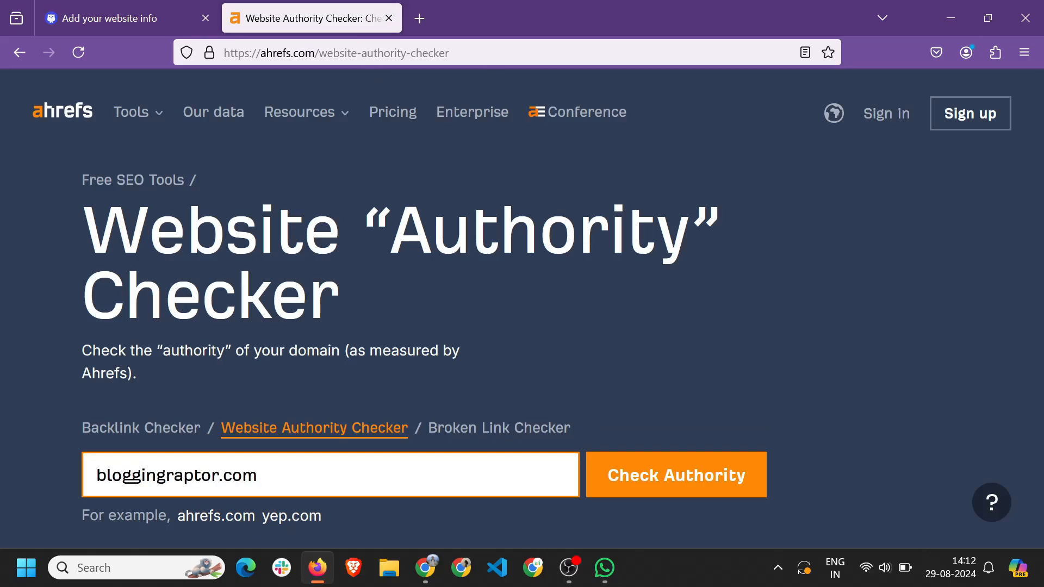
key("Return")
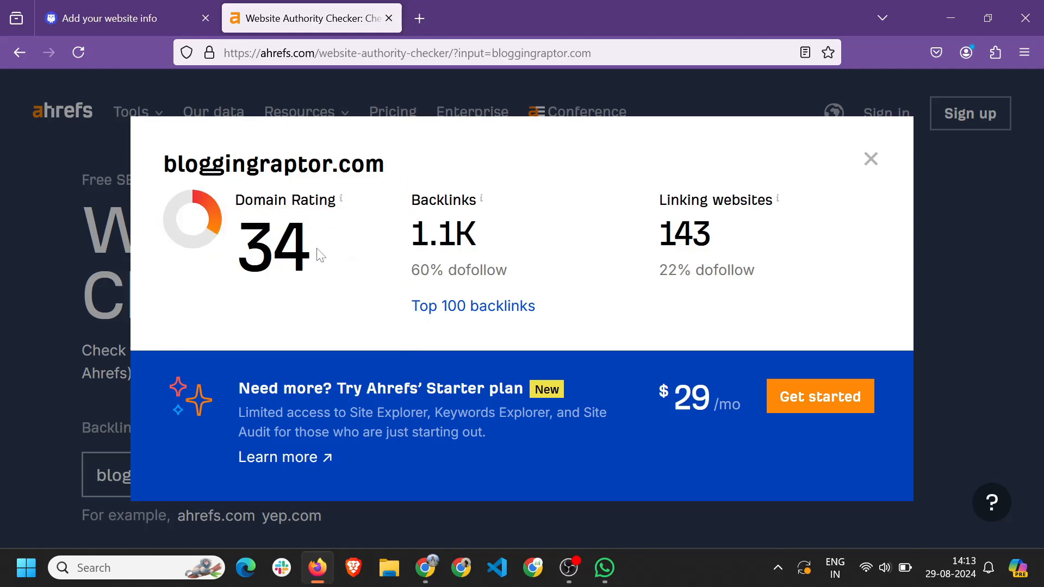
double_click(326, 261)
left_click(407, 177)
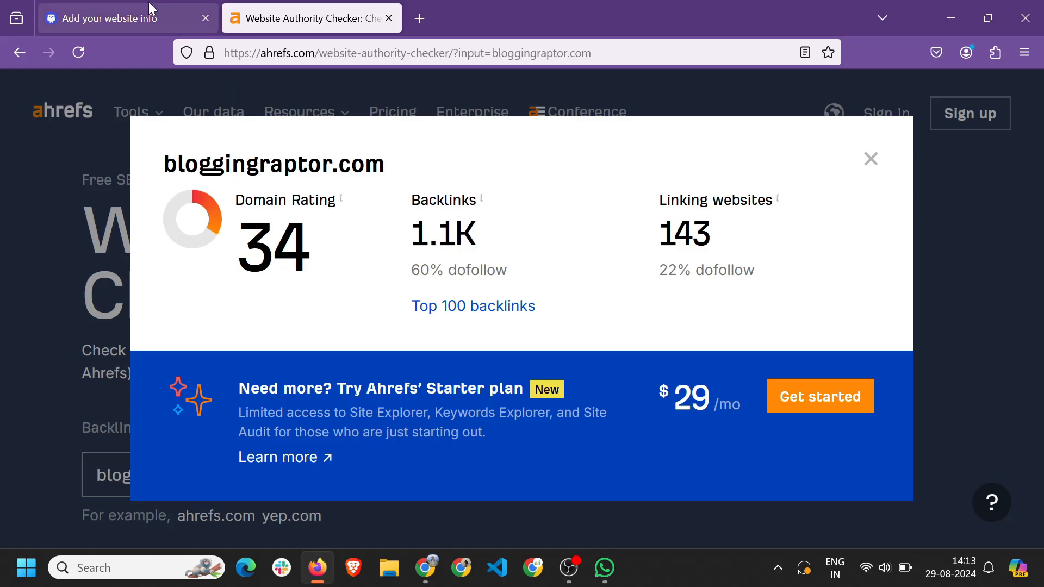
Replace the Content placement price of 10 with 20 on the Adsy form.
left_click(152, 16)
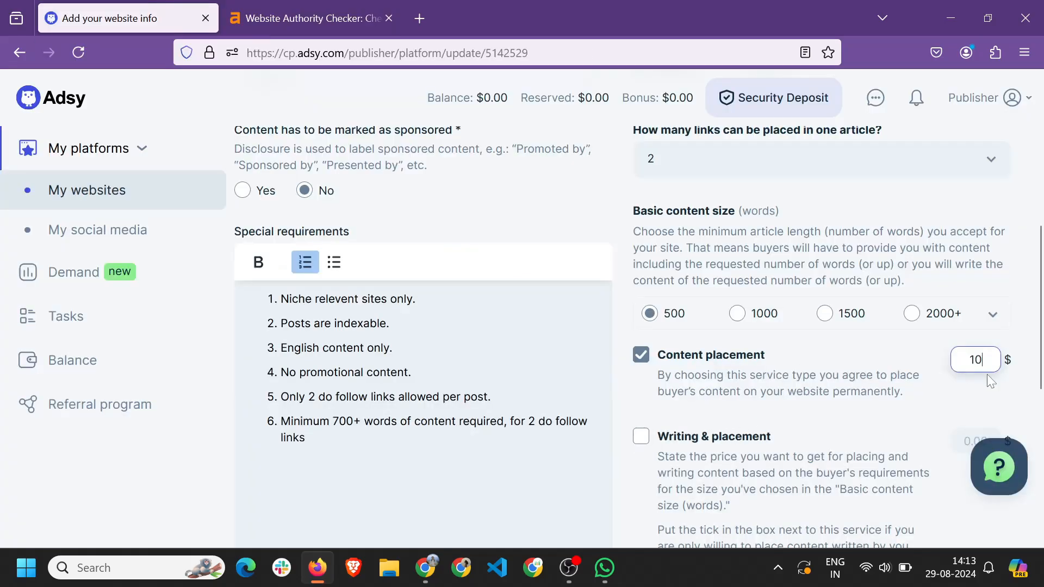
key("ctrl+a")
type("20")
left_click(315, 17)
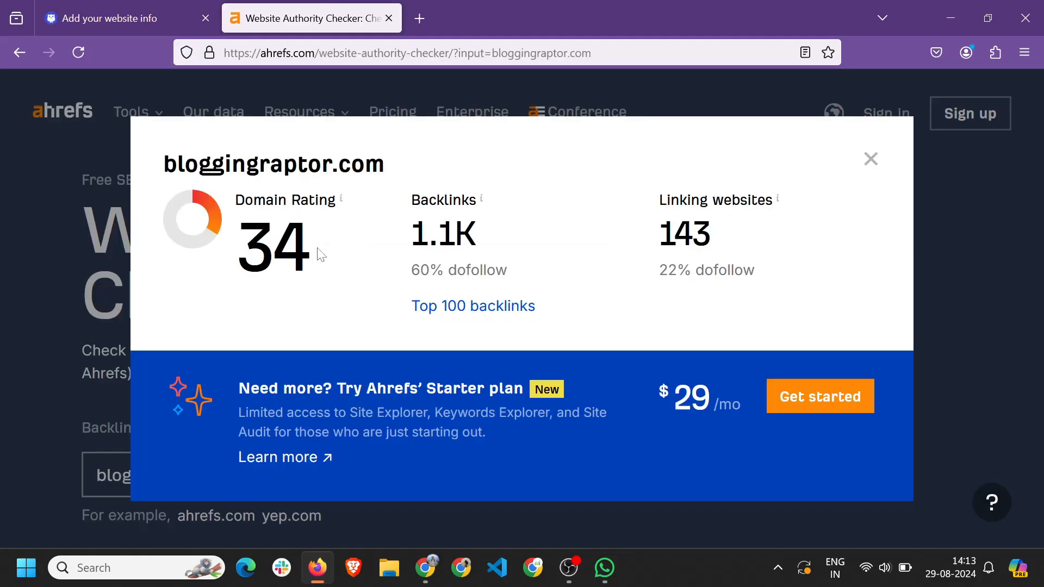
left_click(60, 8)
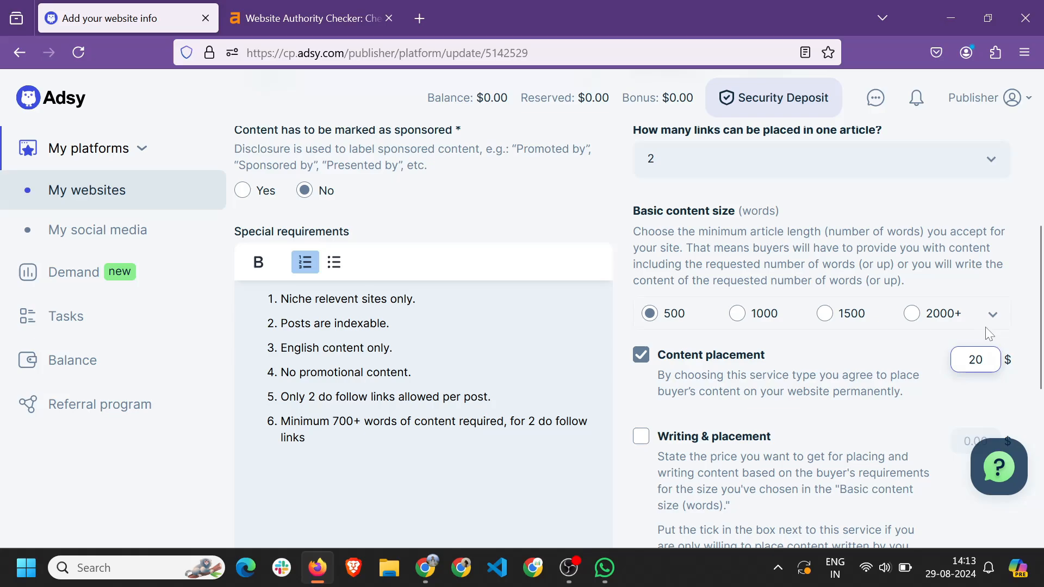
scroll(780, 332, "down", 4)
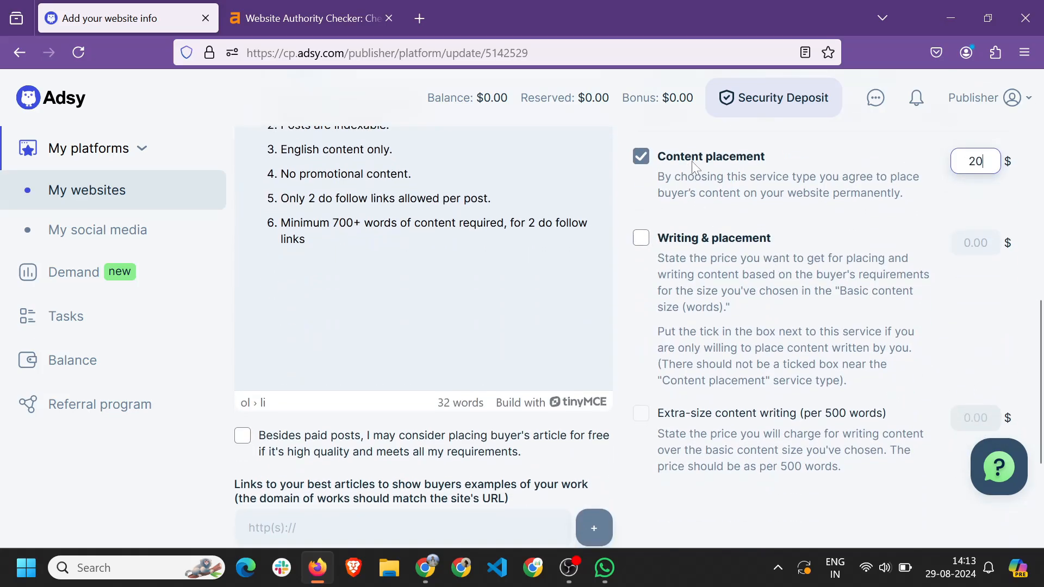
scroll(658, 223, "up", 1)
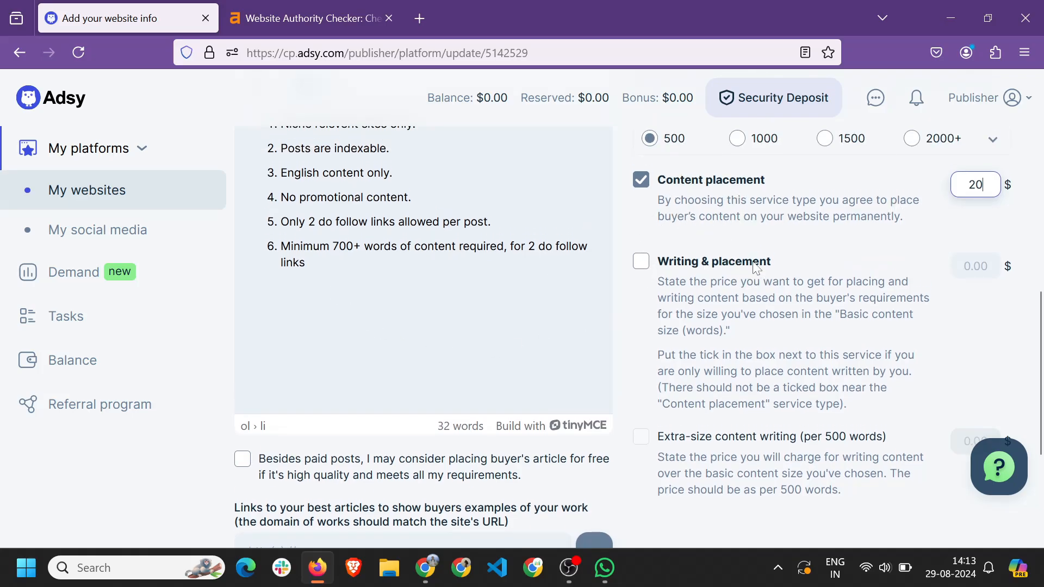
Tick Writing & placement and set its price to 50 $.
left_click(641, 267)
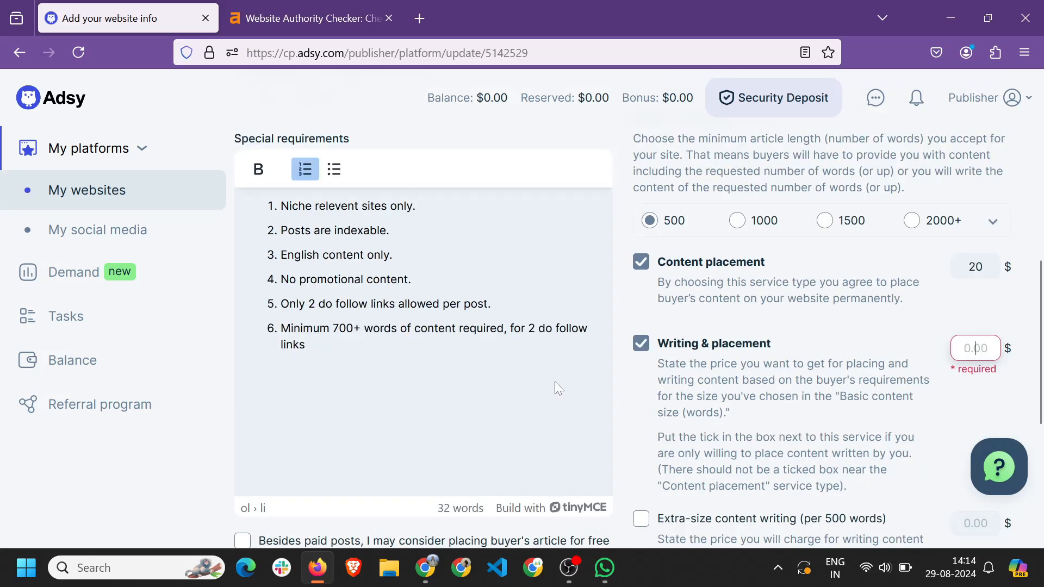
left_click_drag(333, 327, 390, 328)
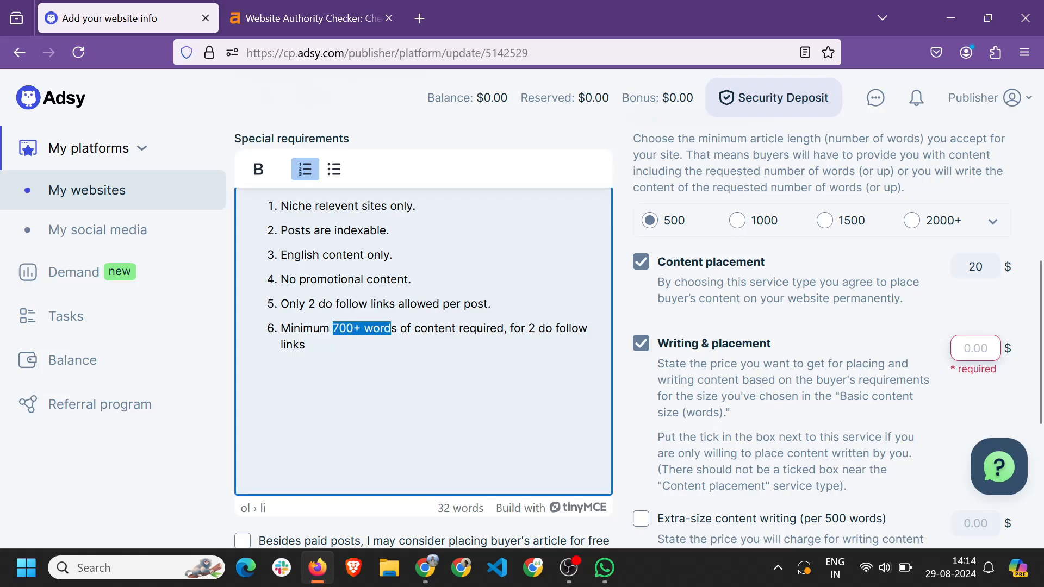
left_click(398, 353)
left_click(976, 348)
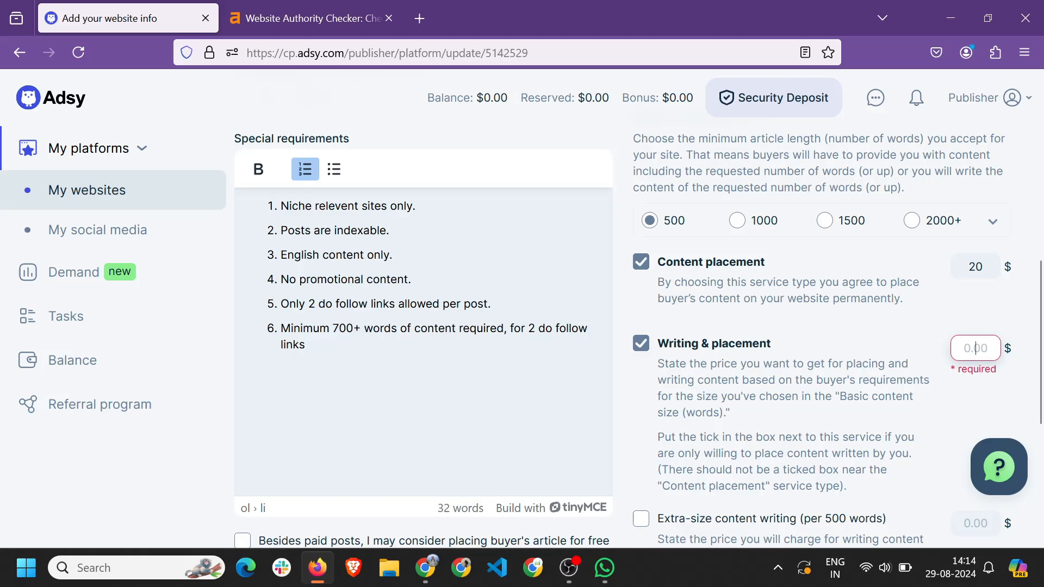
type("50")
scroll(761, 350, "down", 3)
key("ctrl+a")
type("50")
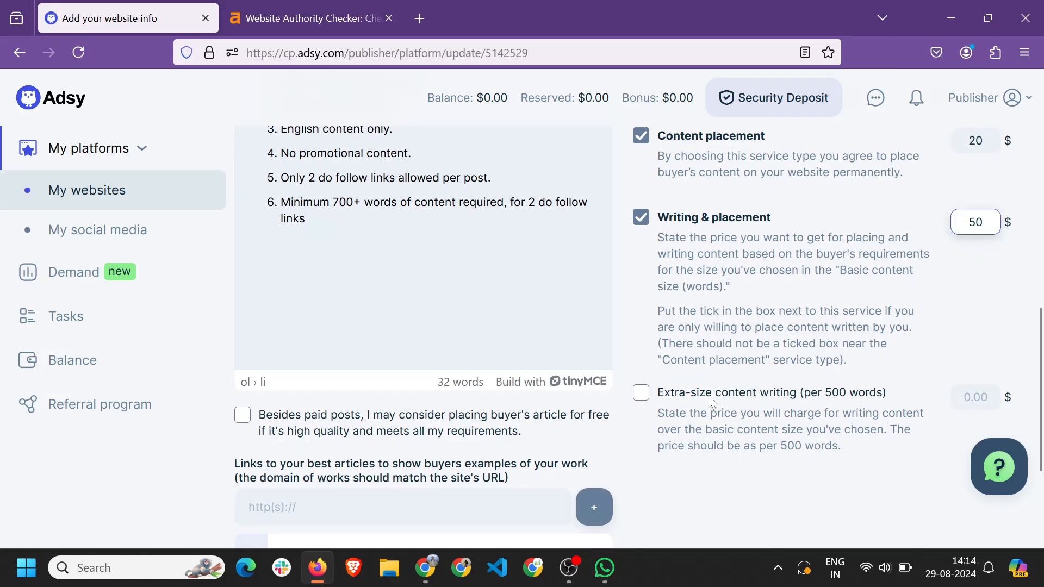
left_click_drag(333, 202, 364, 202)
left_click(403, 248)
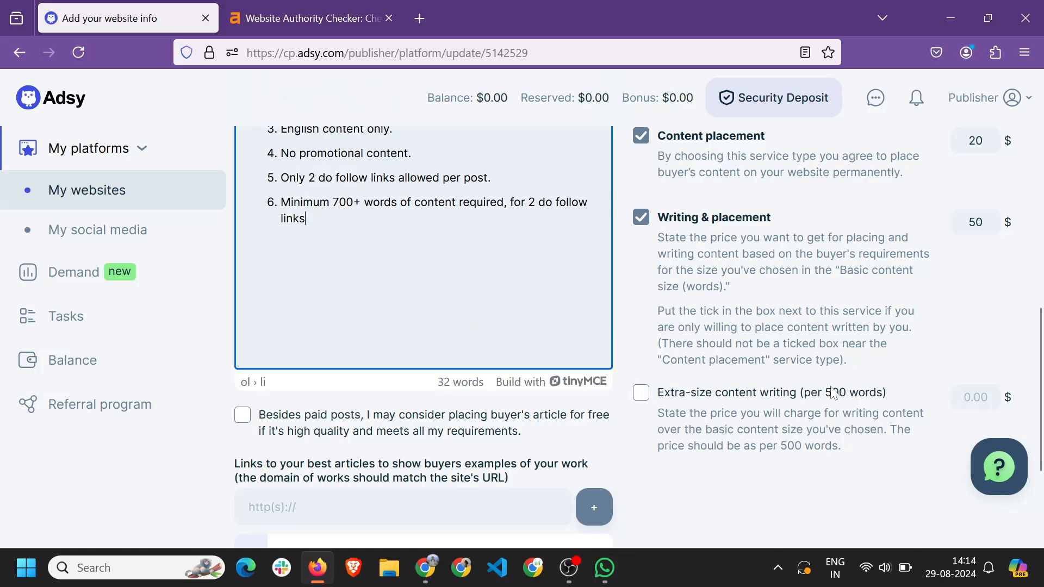
Tick Extra-size content writing and price it at 10 $ per 500 words.
left_click_drag(832, 392, 877, 401)
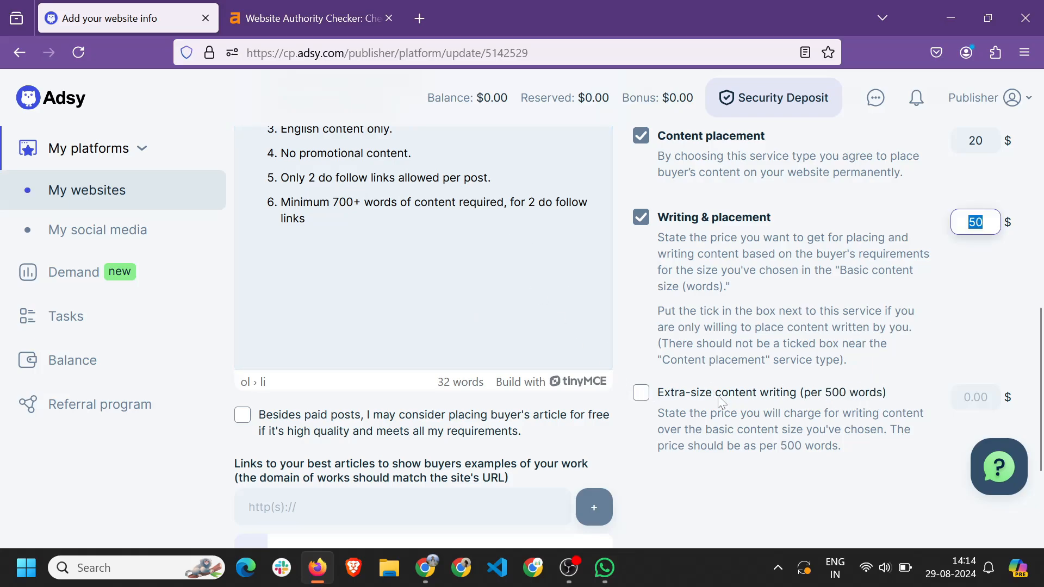
left_click(641, 393)
scroll(394, 232, "up", 2)
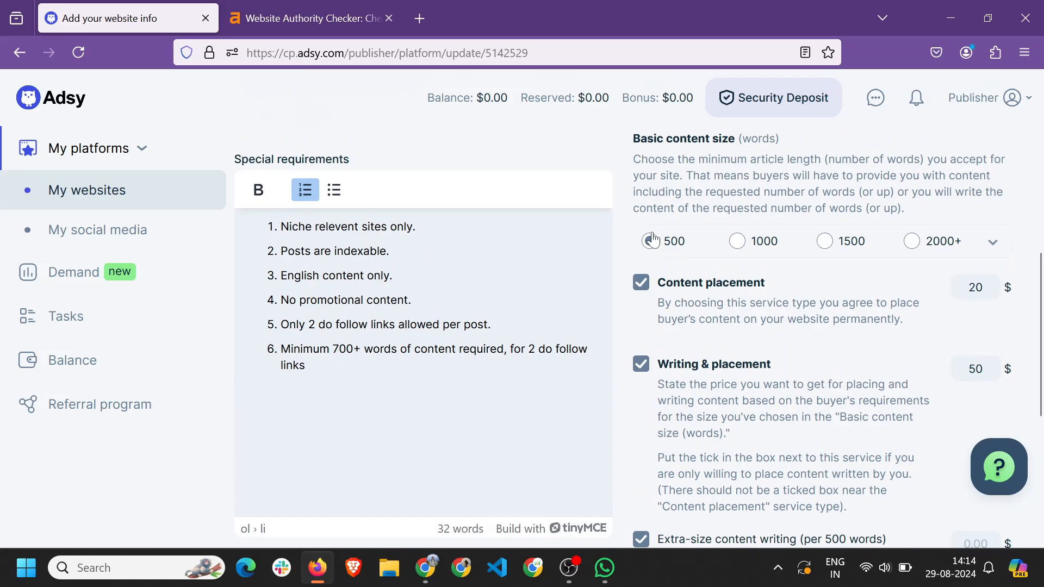
scroll(713, 308, "down", 3)
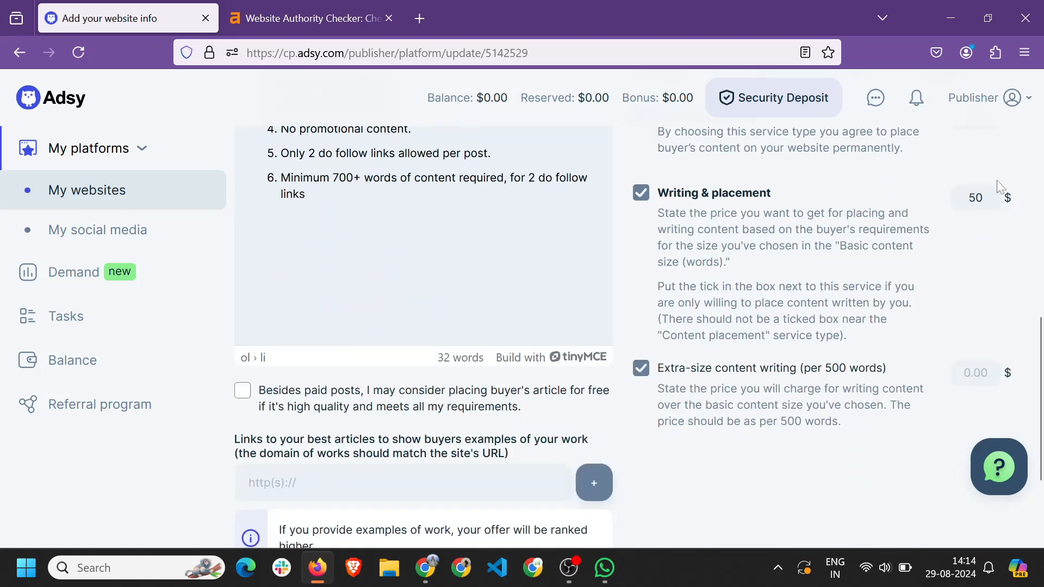
left_click(975, 373)
type("5")
key("BackSpace")
type("10")
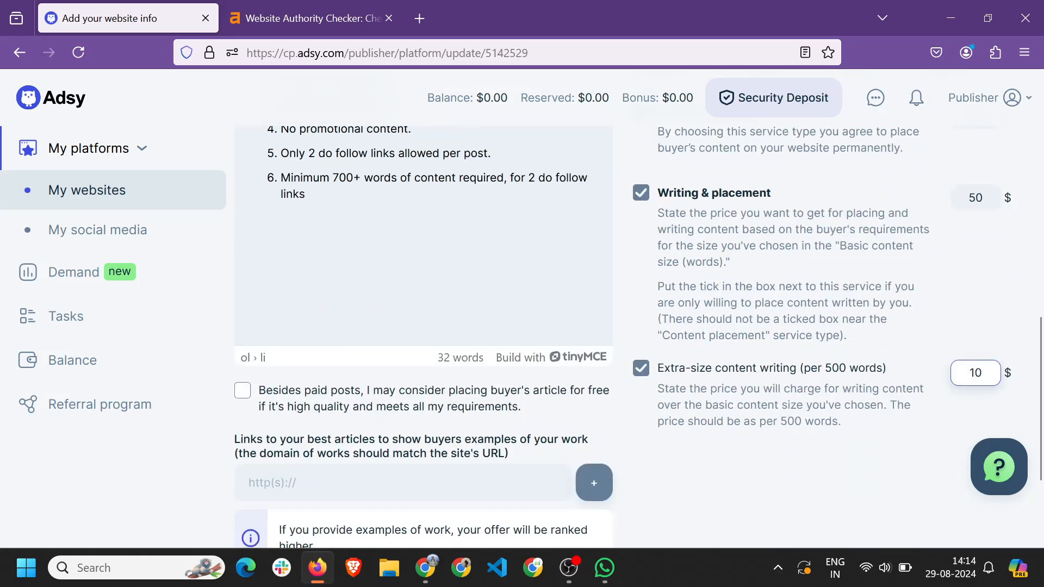
key("shift+Tab")
left_click(883, 425)
key("shift+Tab")
key("shift+Tab")
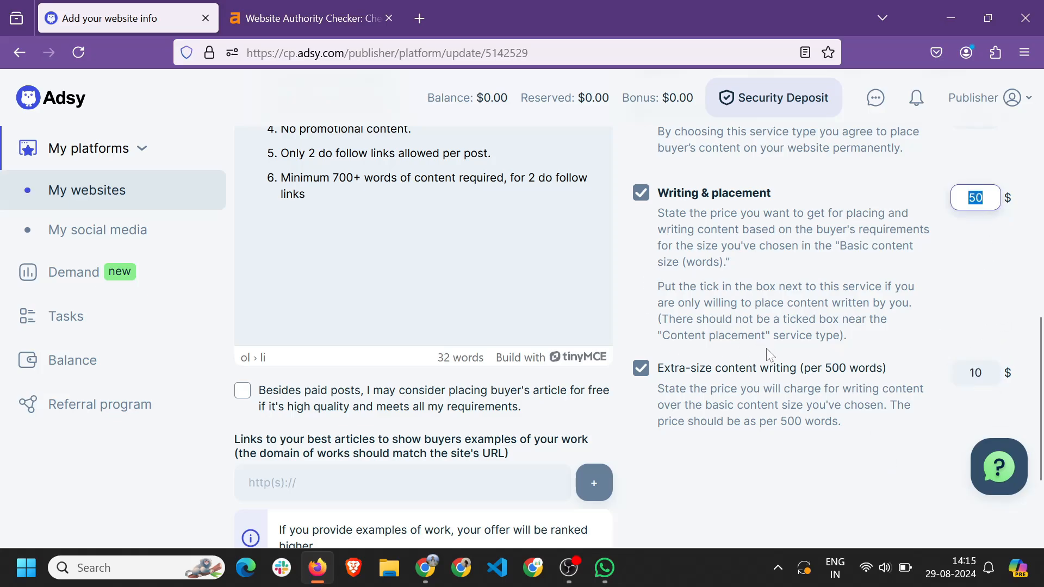
Tick 'Besides paid posts, I may consider placing buyer's article for free' and focus its requirements box.
scroll(271, 282, "down", 2)
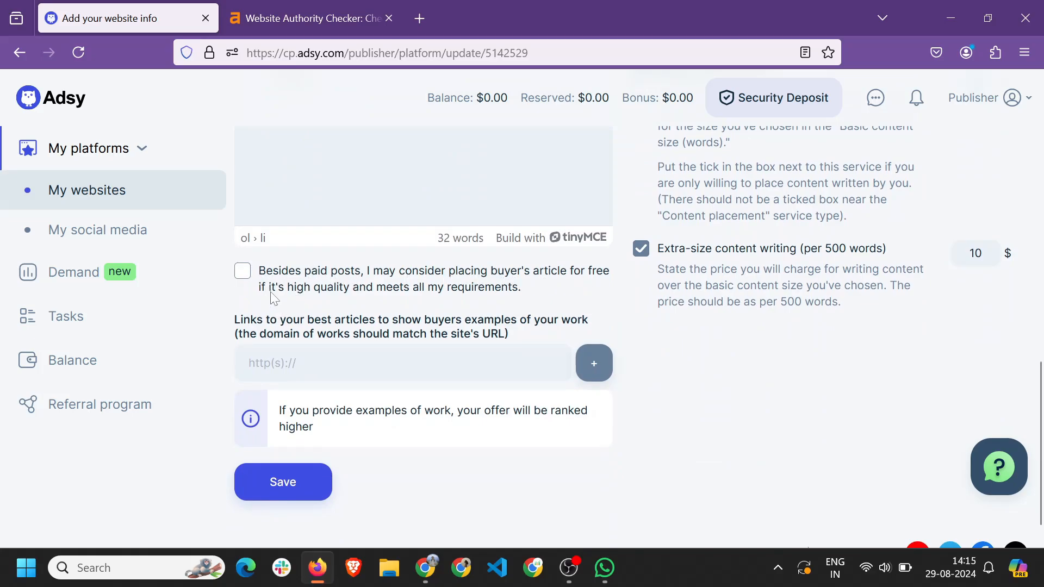
scroll(486, 295, "up", 4)
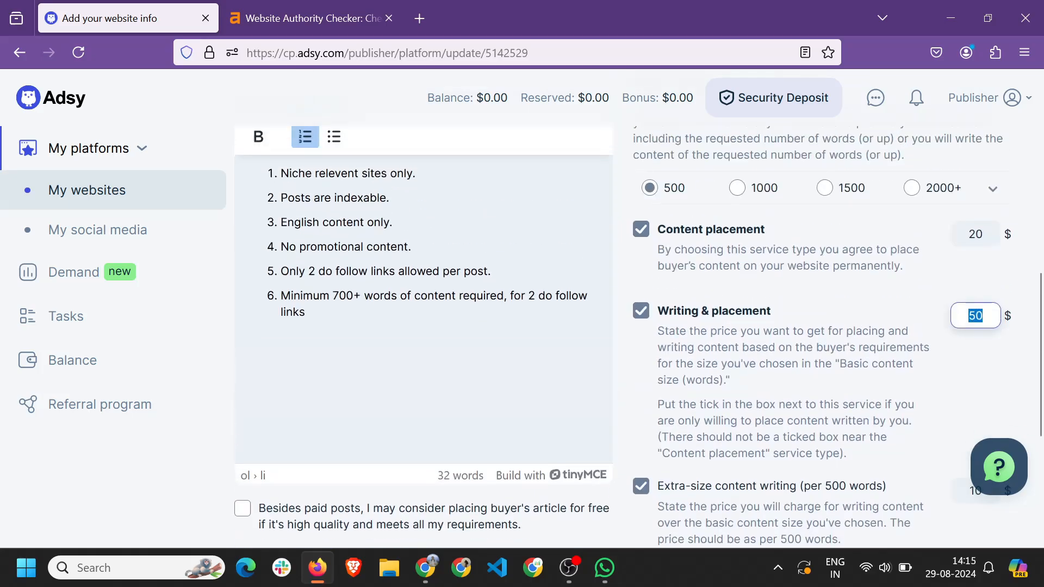
scroll(485, 296, "down", 2)
scroll(489, 302, "down", 2)
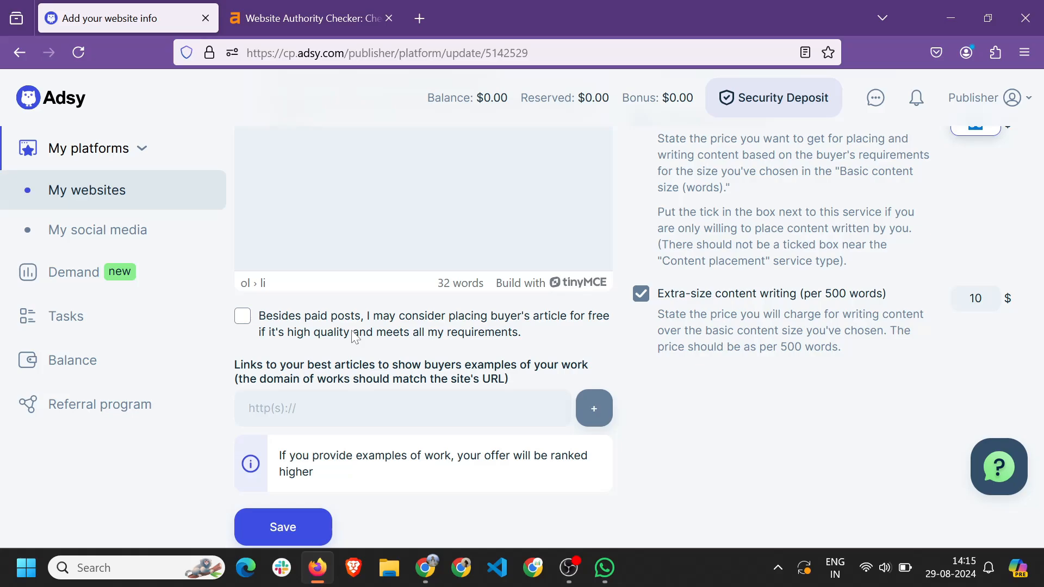
left_click(470, 330)
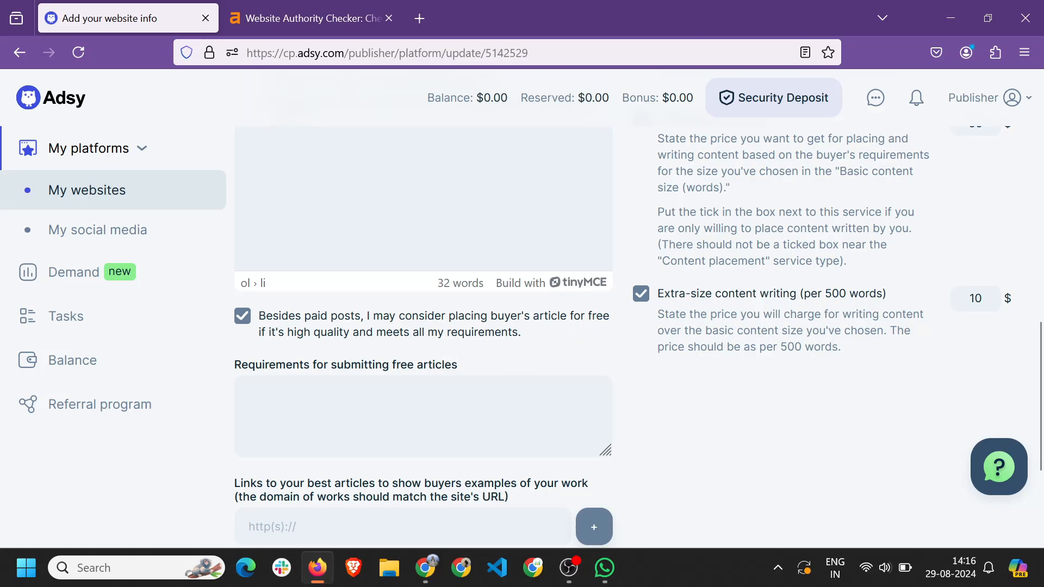
left_click(249, 392)
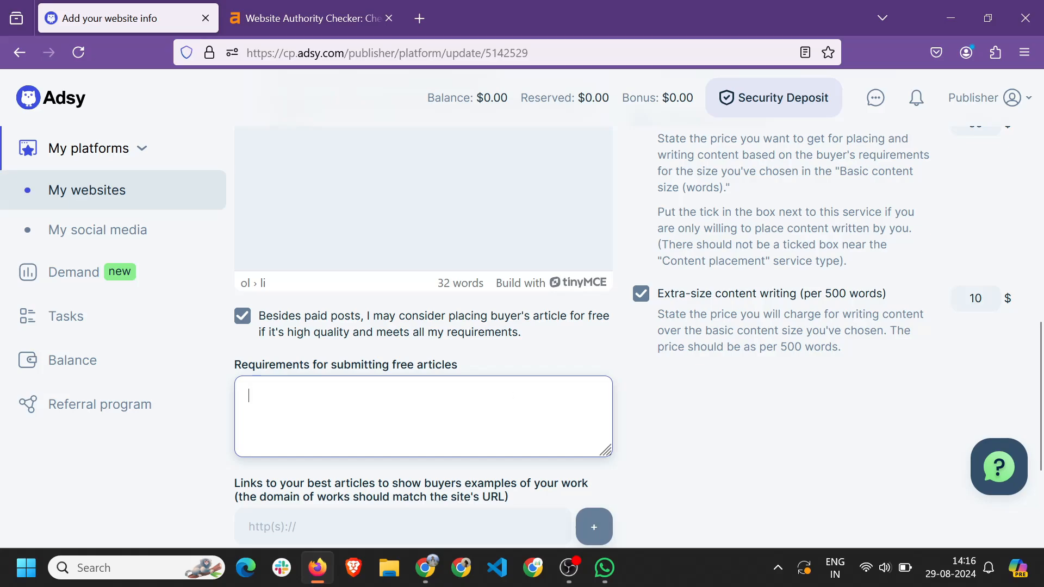
scroll(636, 337, "up", 4)
scroll(636, 337, "down", 5)
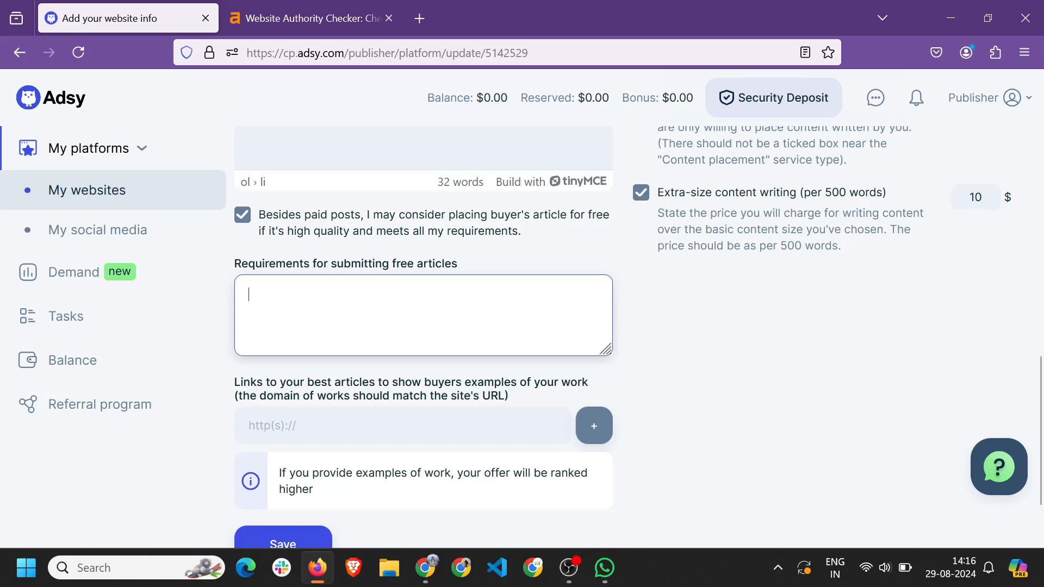
scroll(615, 199, "up", 3)
scroll(705, 253, "down", 1)
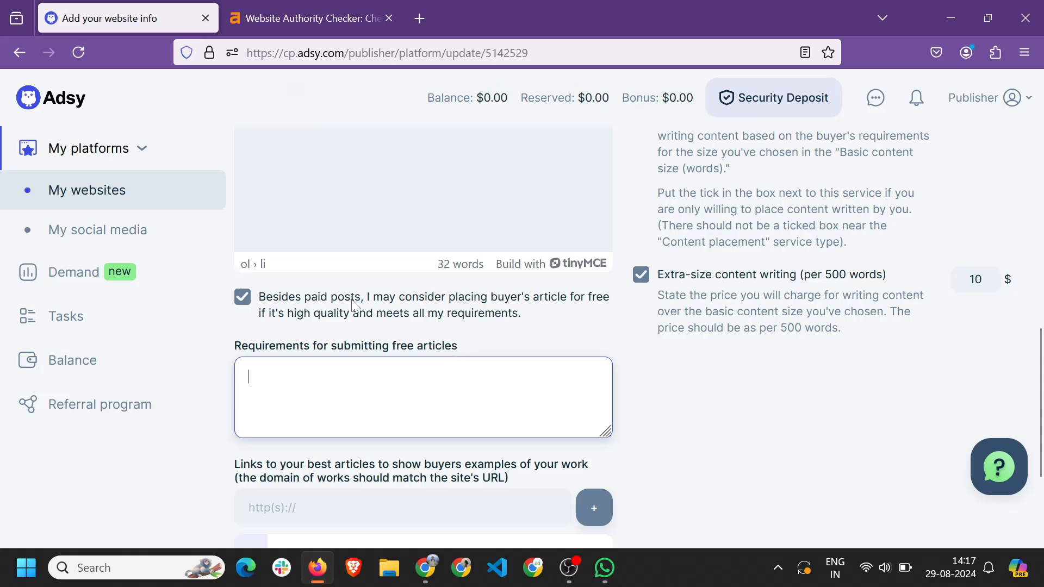
Untick the free buyer-article placement option.
left_click(329, 300)
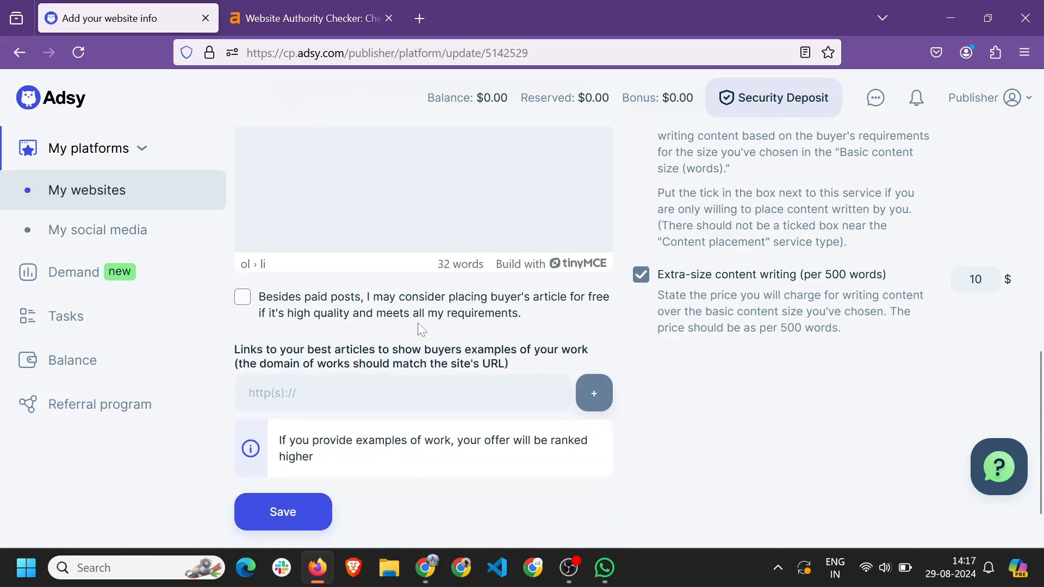
scroll(401, 294, "down", 1)
left_click_drag(267, 320, 499, 325)
left_click(509, 325)
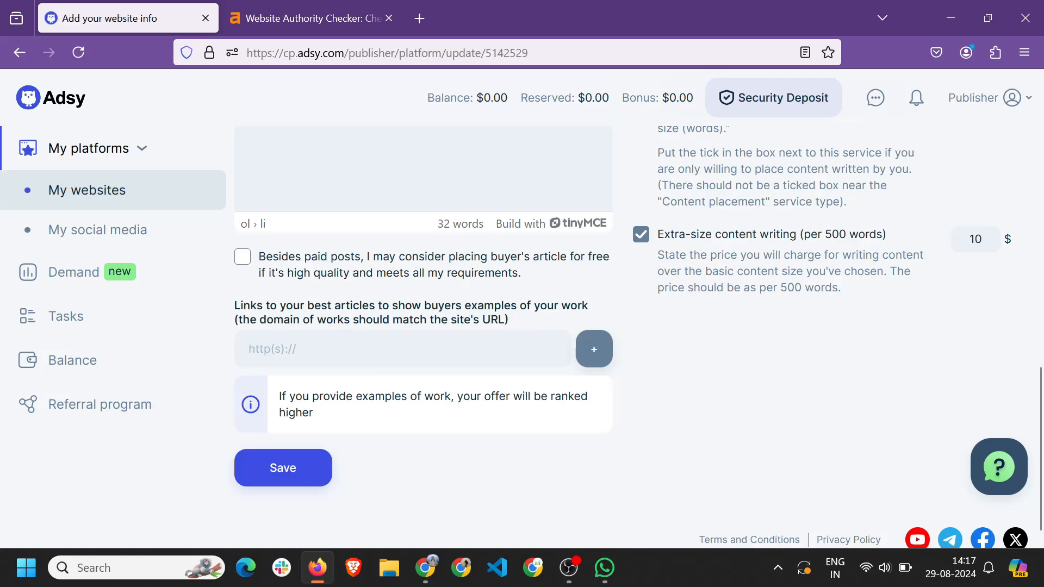
Copy the blog's On-Page SEO article link into the example article link field.
key("ctrl+t")
type("bloggingraptor.com/")
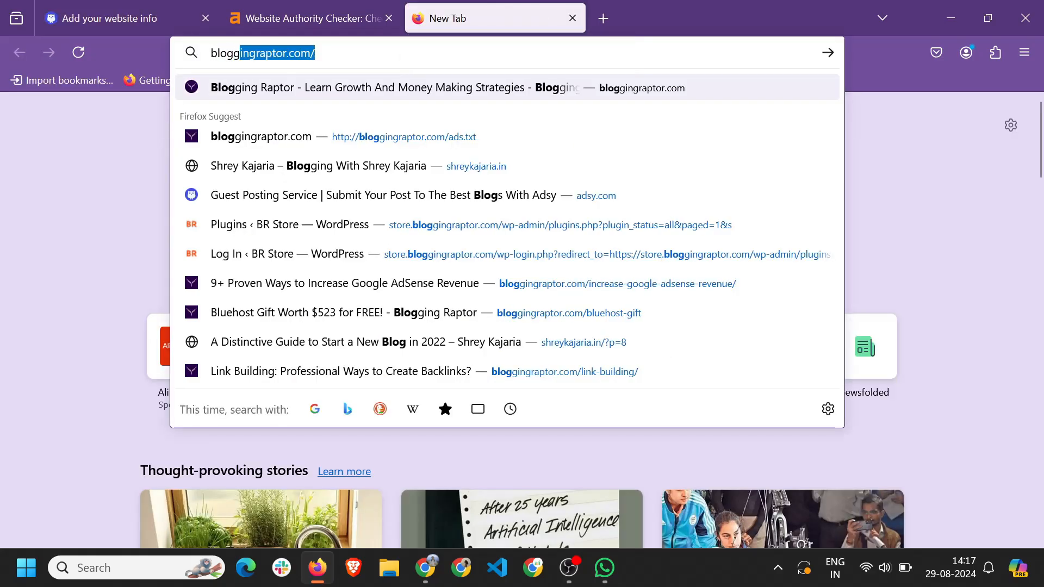
key("Return")
left_click(314, 100)
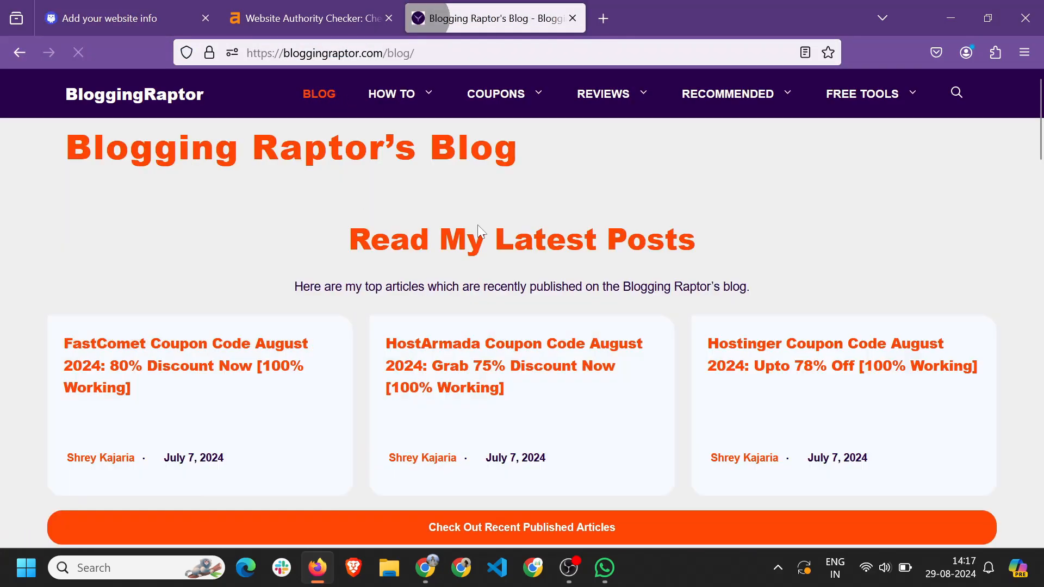
scroll(163, 302, "down", 8)
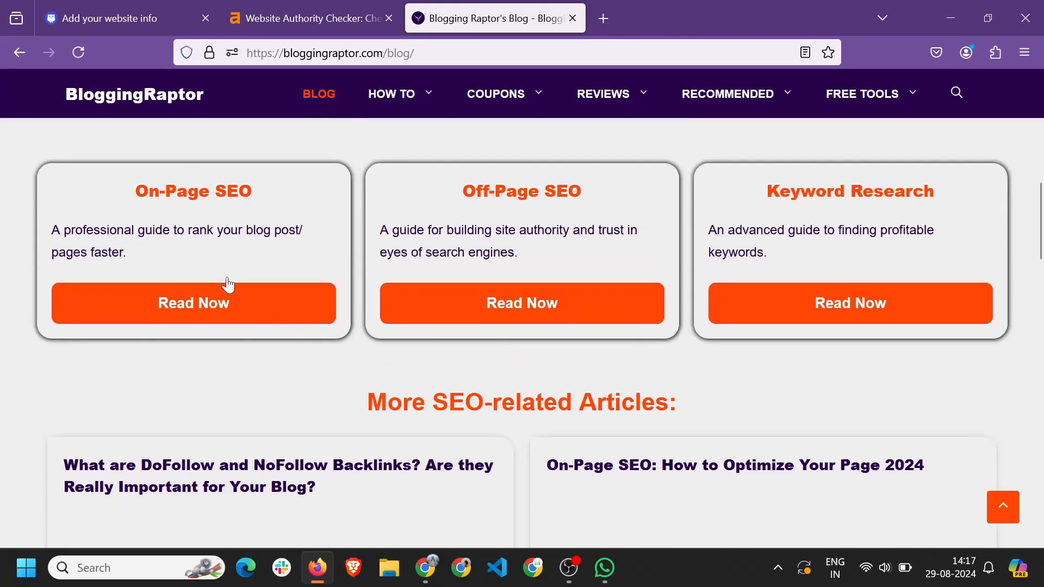
right_click(175, 315)
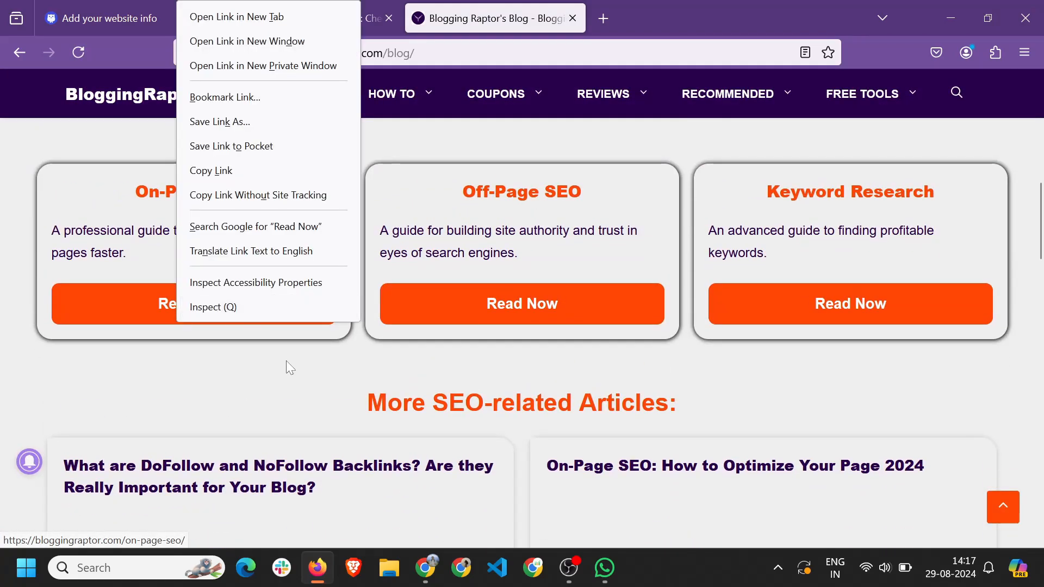
left_click(224, 161)
key("ctrl+Tab")
left_click(348, 350)
key("ctrl+v")
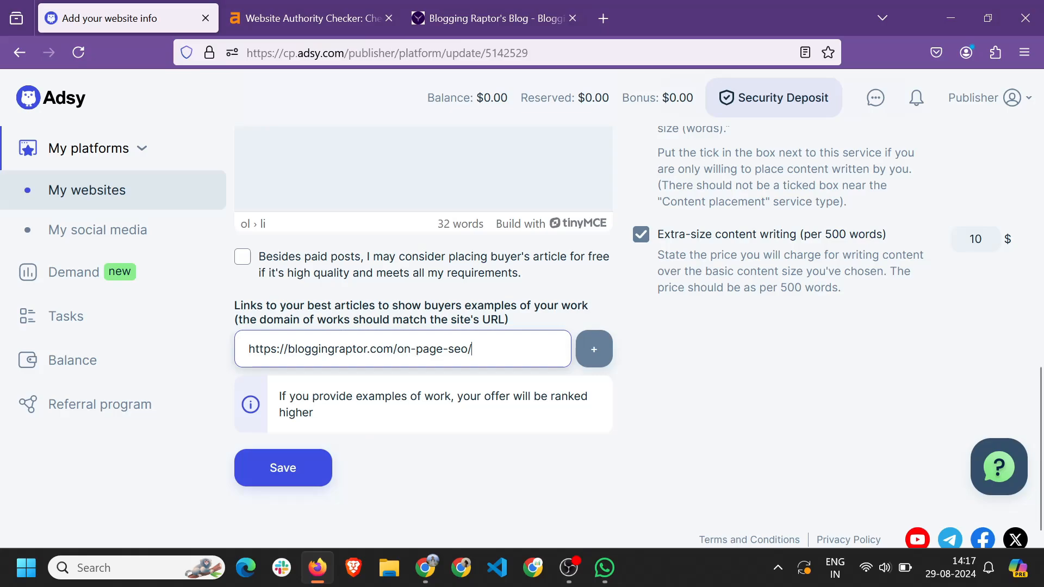
left_click(593, 349)
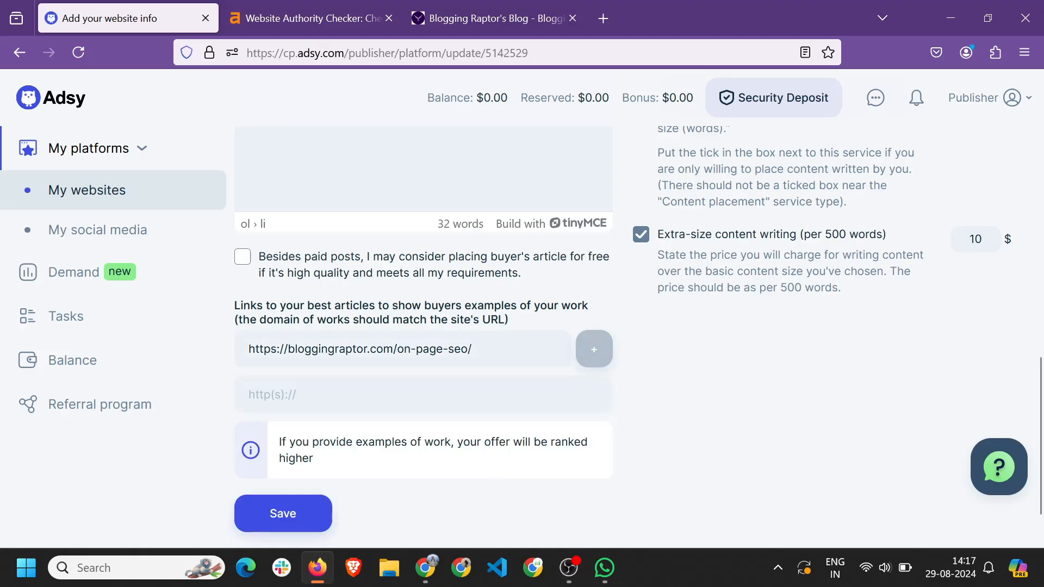
Open the added On-Page SEO link in a tab to verify it, then close it.
triple_click(373, 349)
right_click(373, 349)
left_click(418, 41)
left_click(389, 19)
left_click(380, 394)
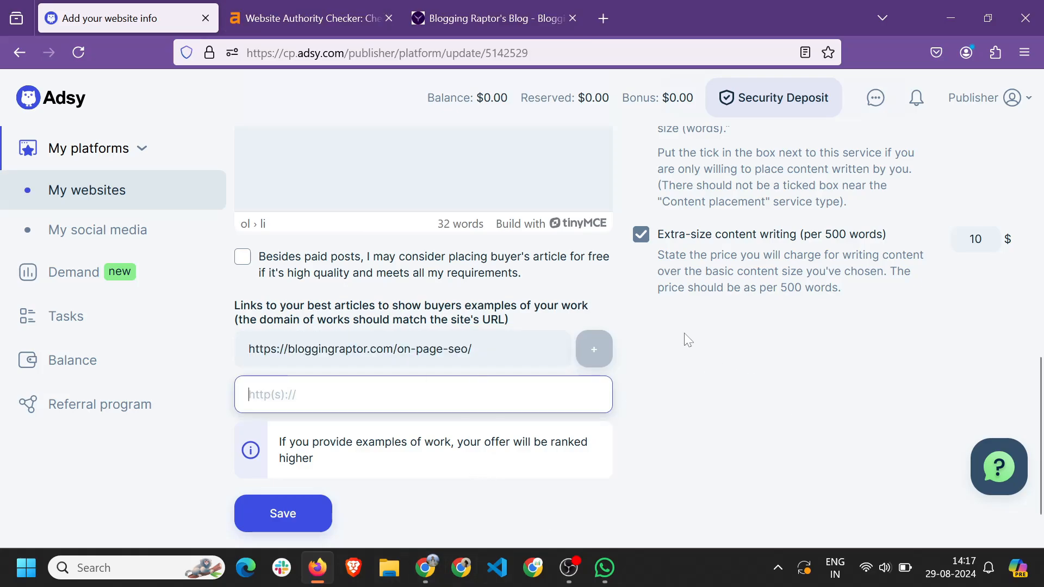
Untick Extra-size content writing and the Writing & placement service.
scroll(683, 333, "up", 1)
left_click(644, 234)
left_click(643, 238)
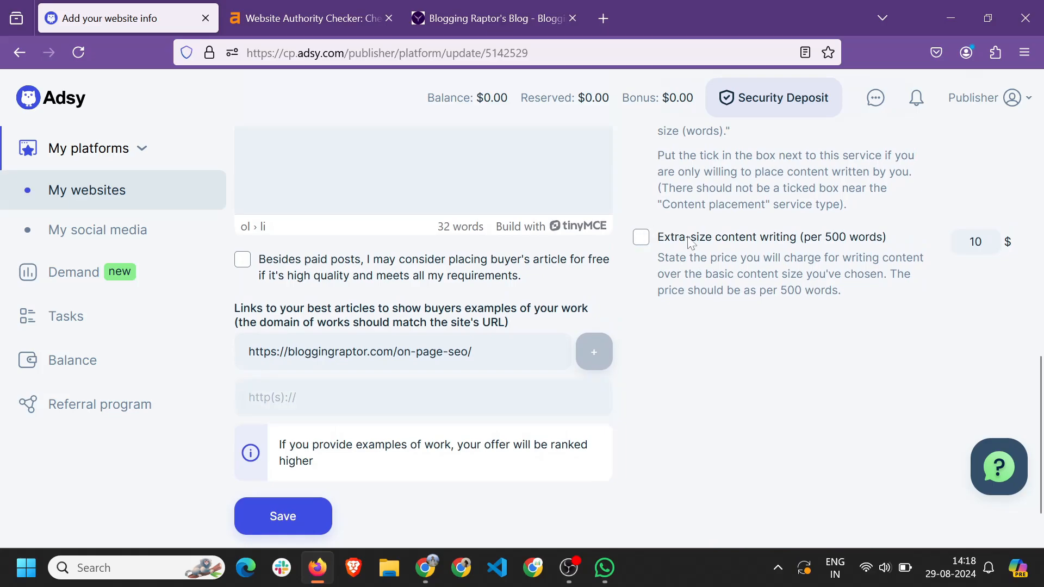
scroll(668, 245, "up", 3)
left_click(640, 223)
Add the Off-Page SEO and Google News approval article links as further examples.
left_click(495, 18)
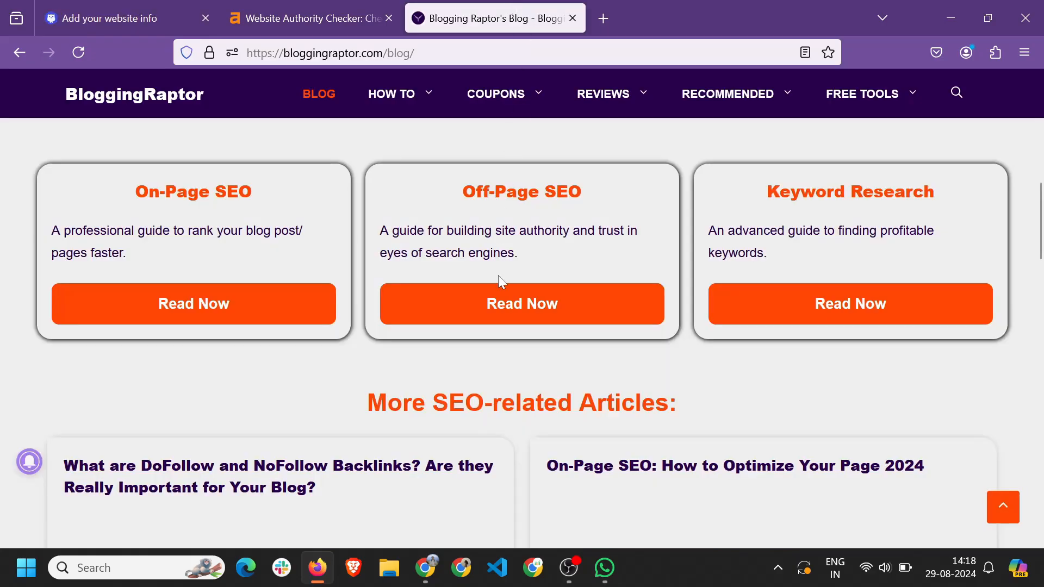
right_click(506, 303)
left_click(583, 171)
left_click(149, 7)
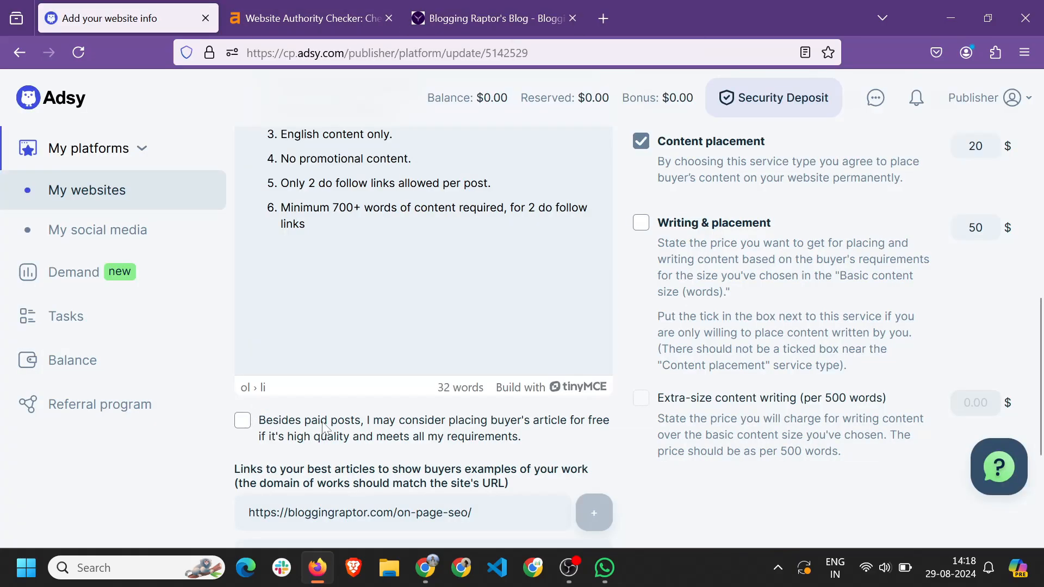
scroll(297, 472, "down", 2)
left_click(296, 471)
key("ctrl+v")
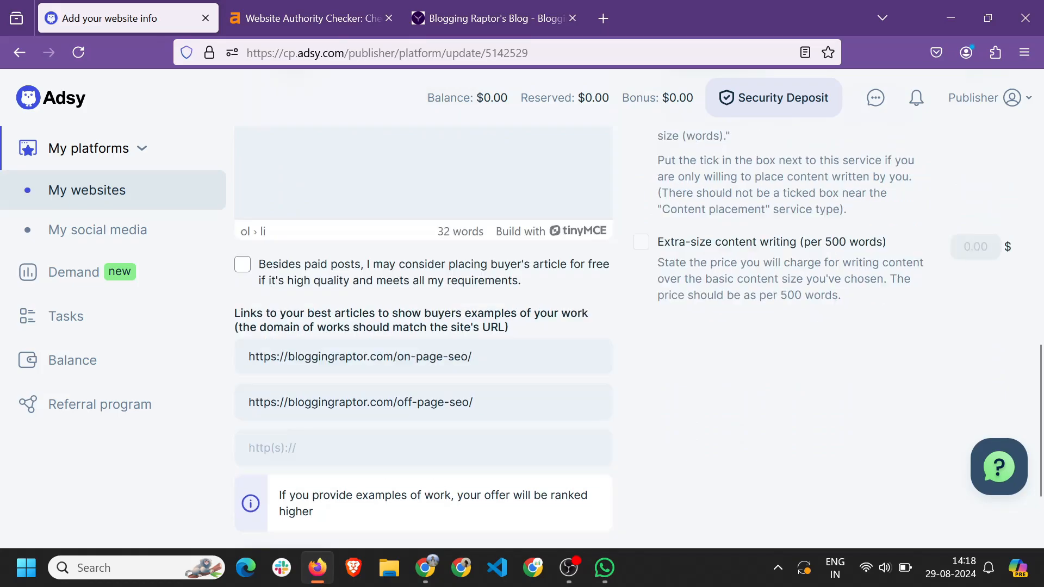
left_click(326, 448)
key("ctrl+v")
left_click(694, 425)
Review the completed form and save the website details.
scroll(696, 431, "up", 5)
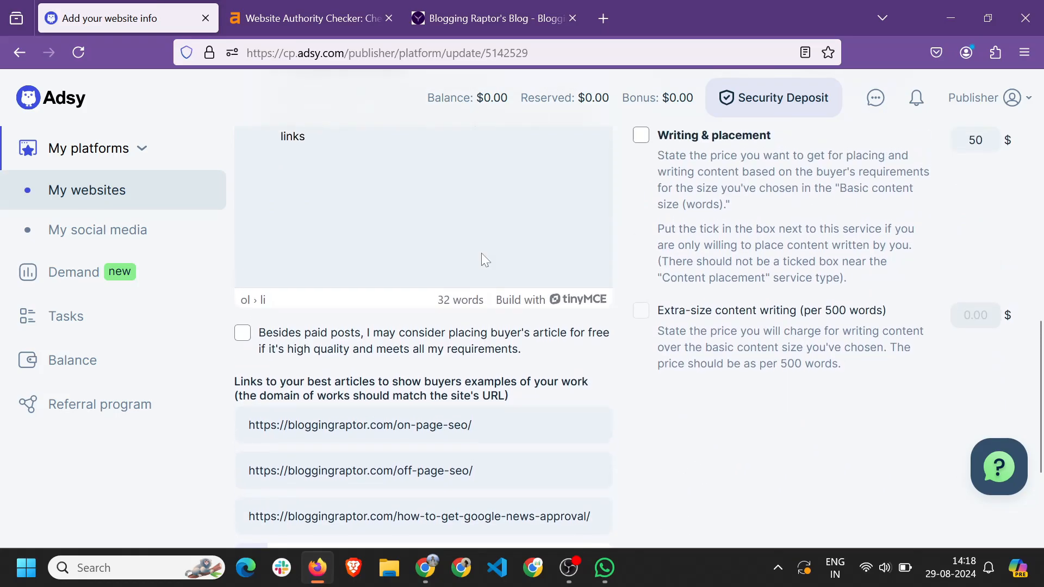
scroll(610, 210, "down", 6)
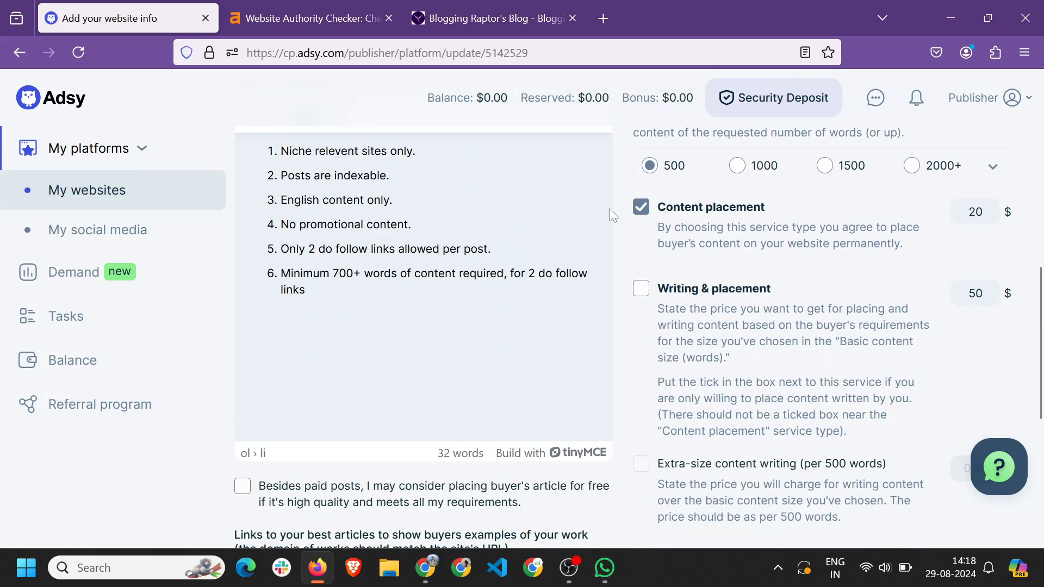
scroll(506, 369, "up", 4)
scroll(513, 361, "up", 5)
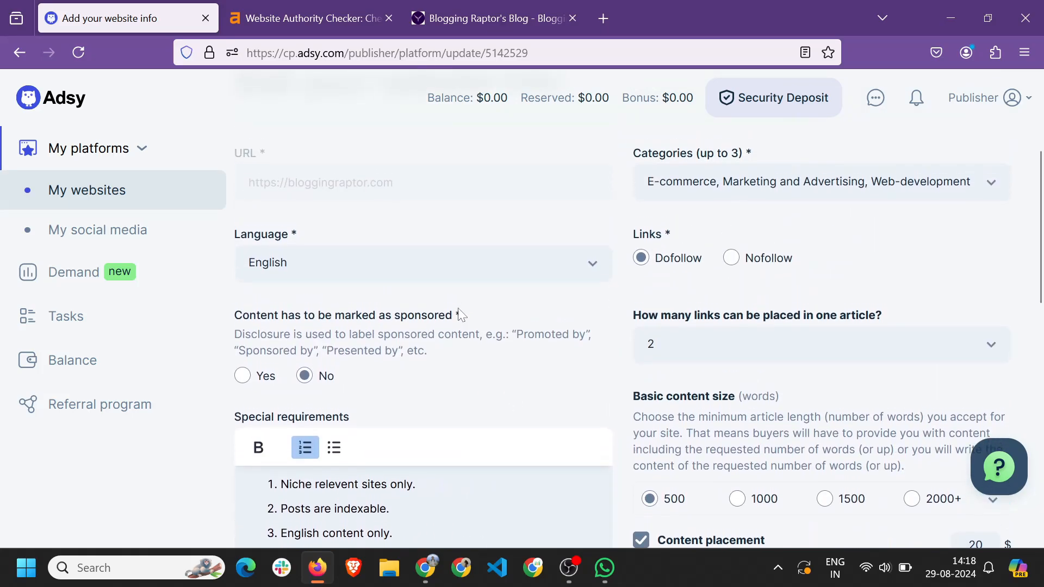
scroll(793, 279, "down", 15)
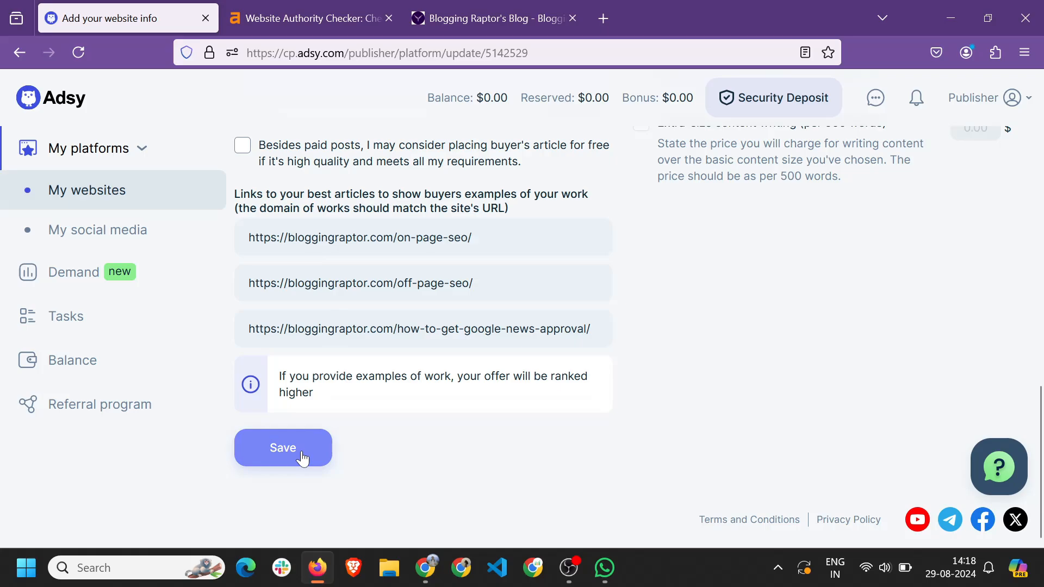
left_click(302, 459)
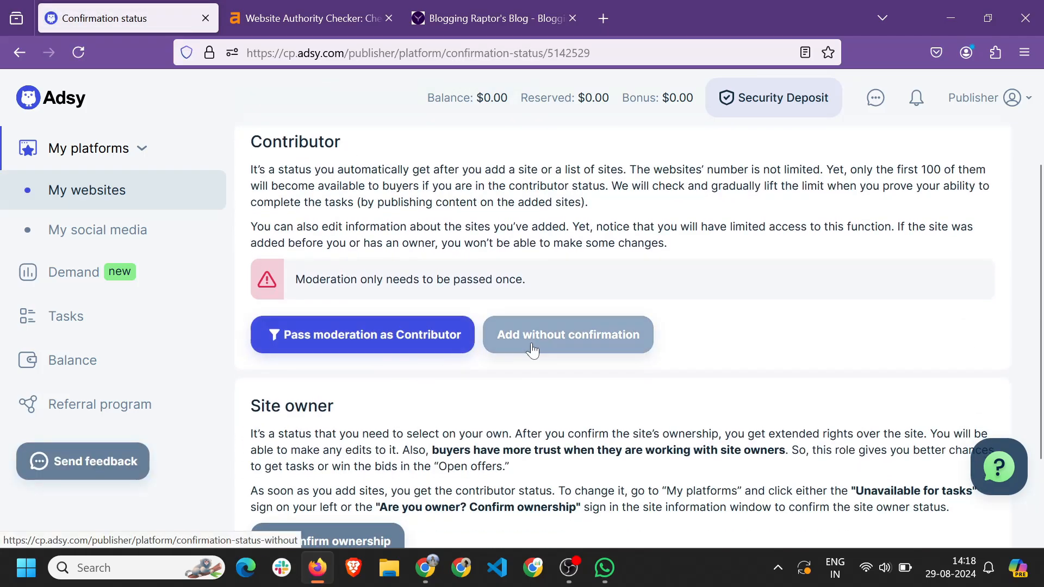
Choose Confirm ownership, select the Post HTML Code method and copy its verification comment.
scroll(310, 243, "down", 3)
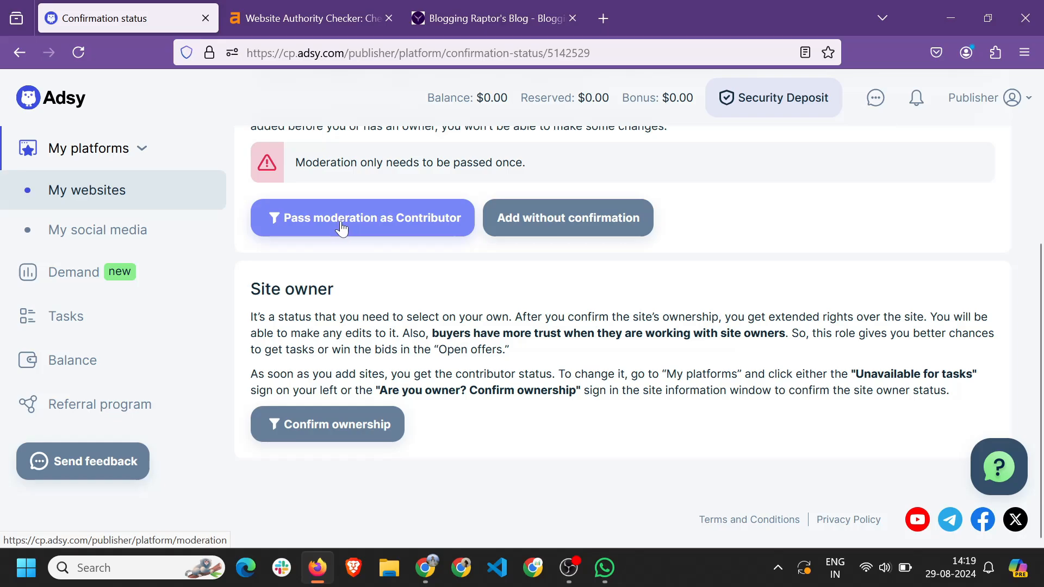
left_click(329, 427)
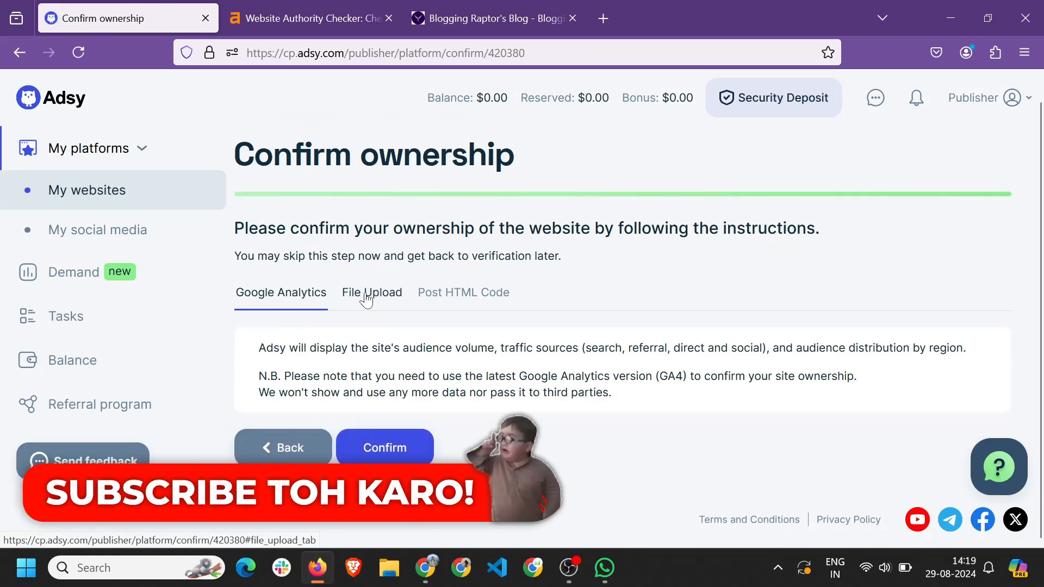
left_click(465, 293)
scroll(465, 293, "down", 2)
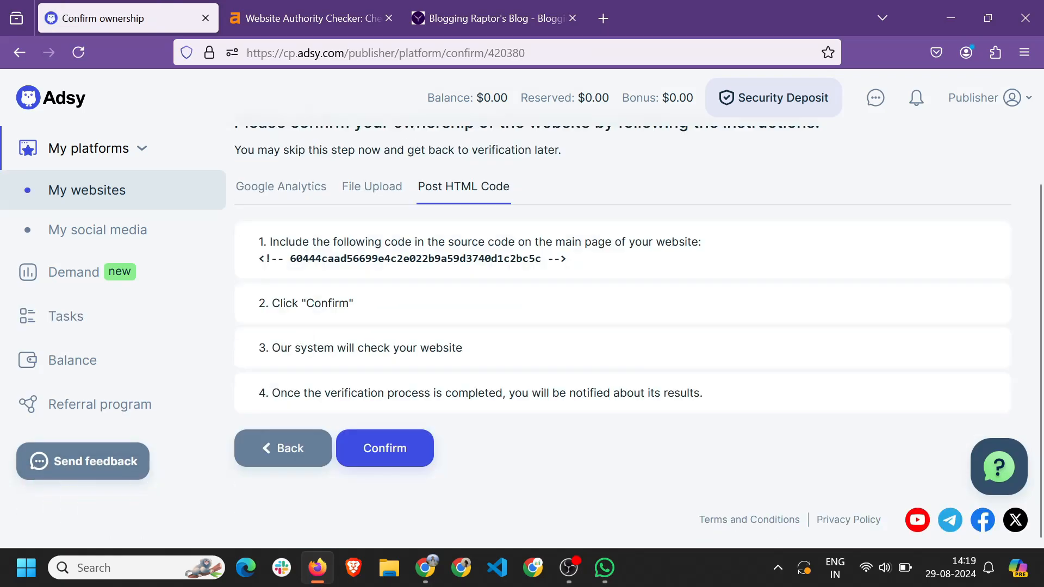
left_click_drag(259, 259, 560, 258)
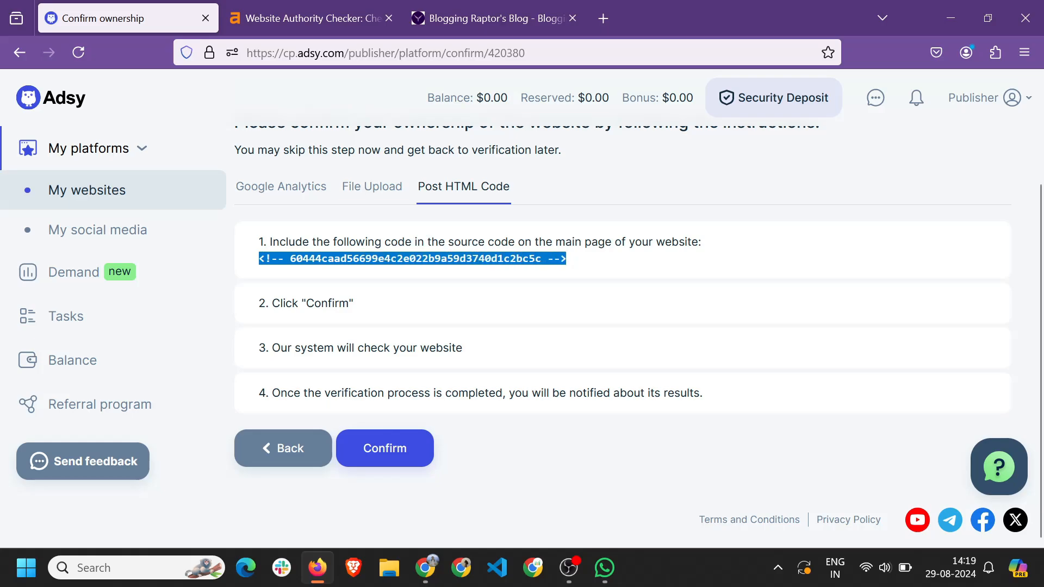
key("alt+Tab")
scroll(51, 459, "down", 3)
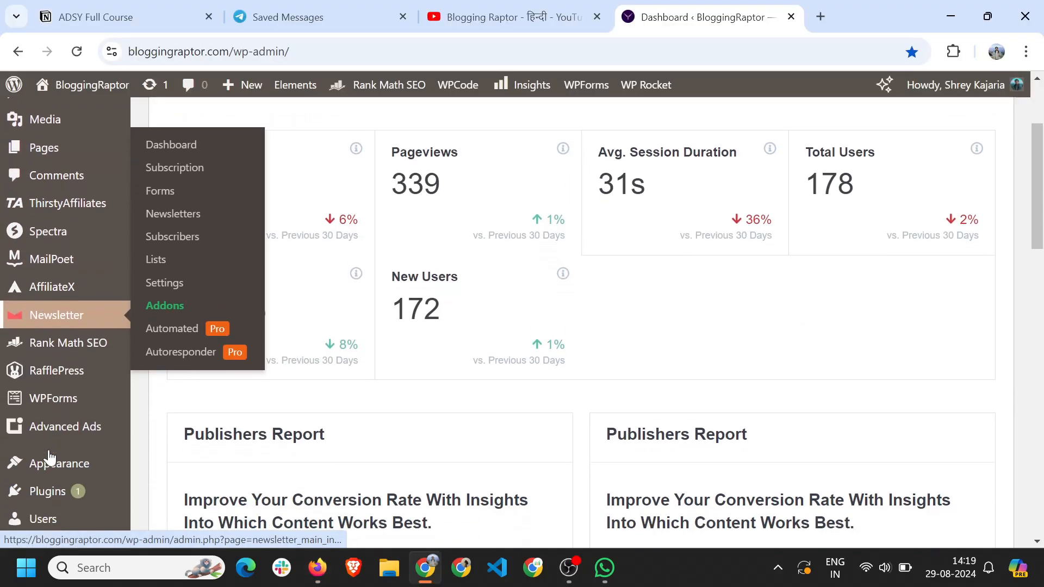
Open the GeneratePress header.php in WordPress's Theme File Editor.
scroll(50, 459, "down", 1)
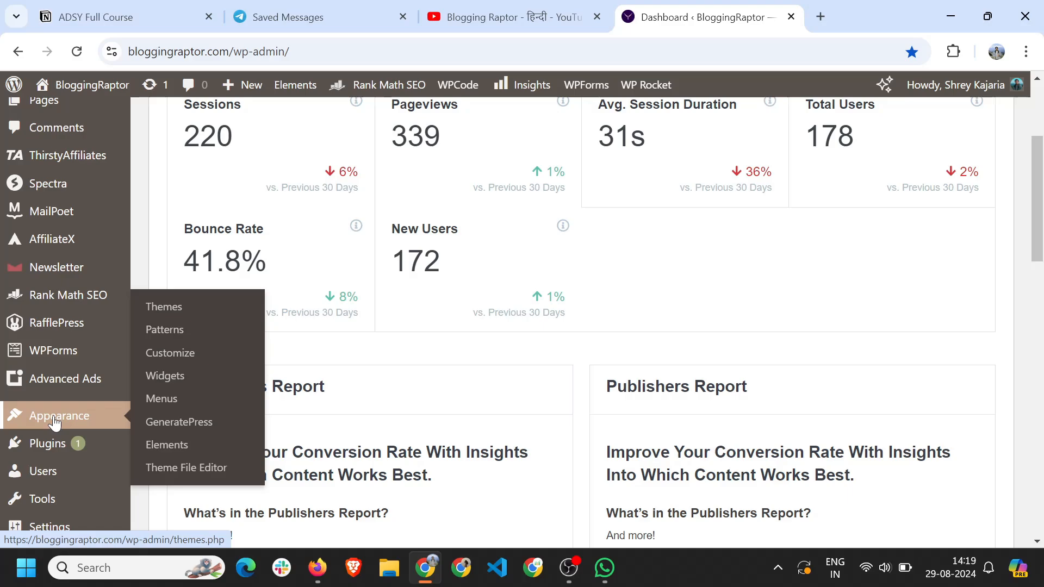
left_click(186, 468)
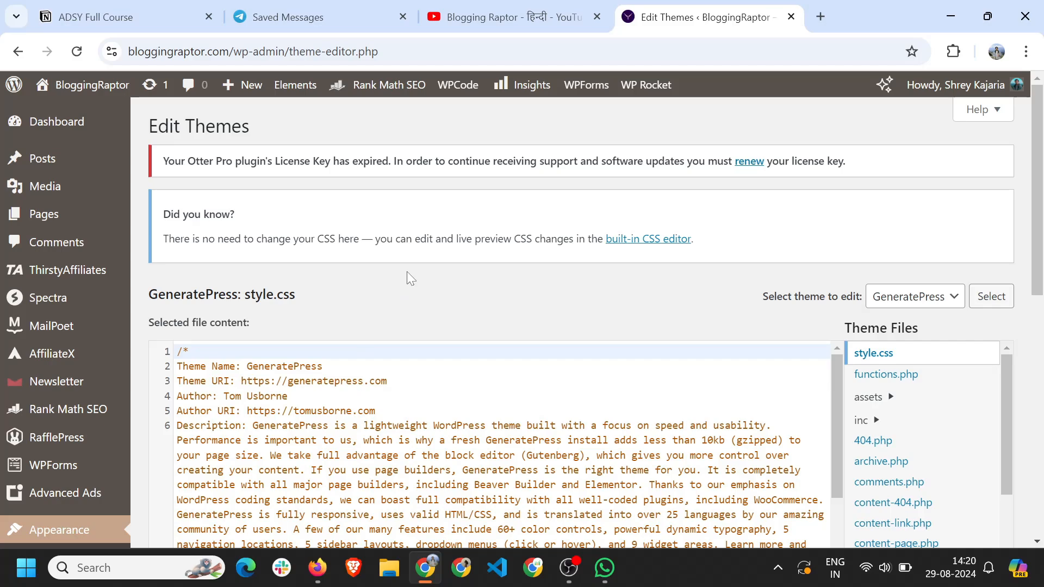
scroll(407, 272, "down", 2)
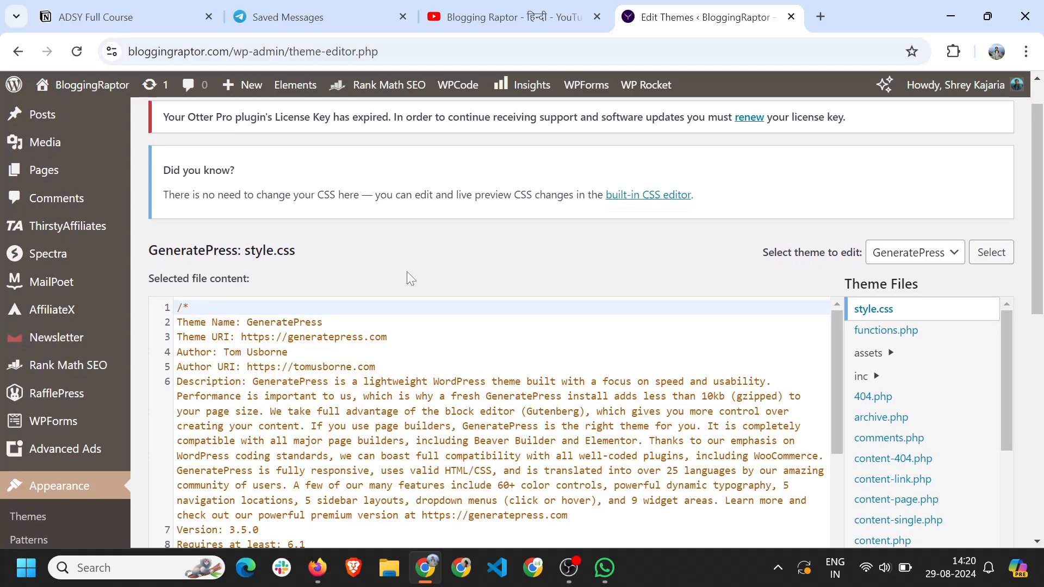
scroll(407, 272, "down", 1)
scroll(885, 416, "down", 3)
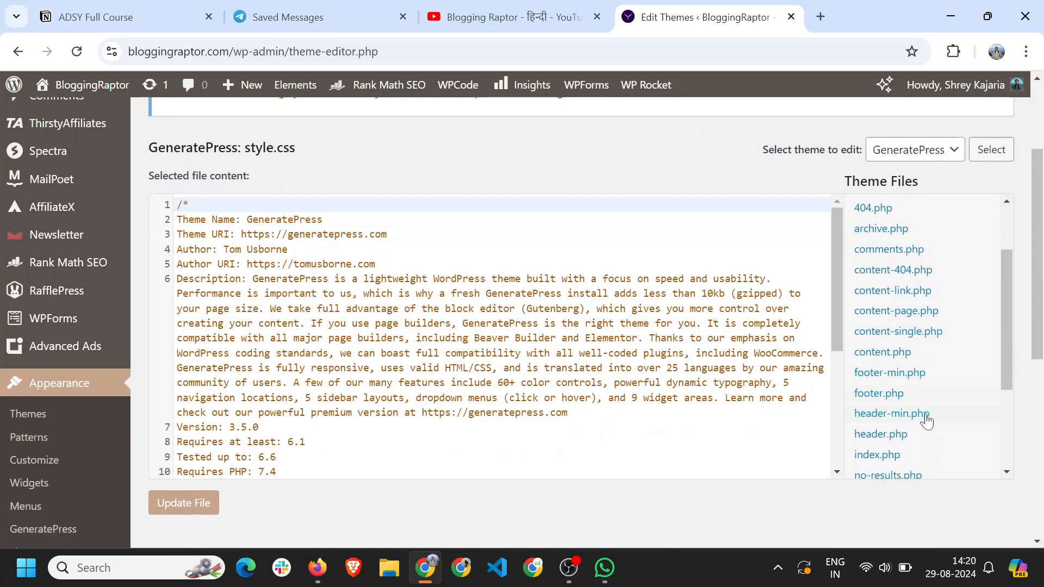
left_click(884, 416)
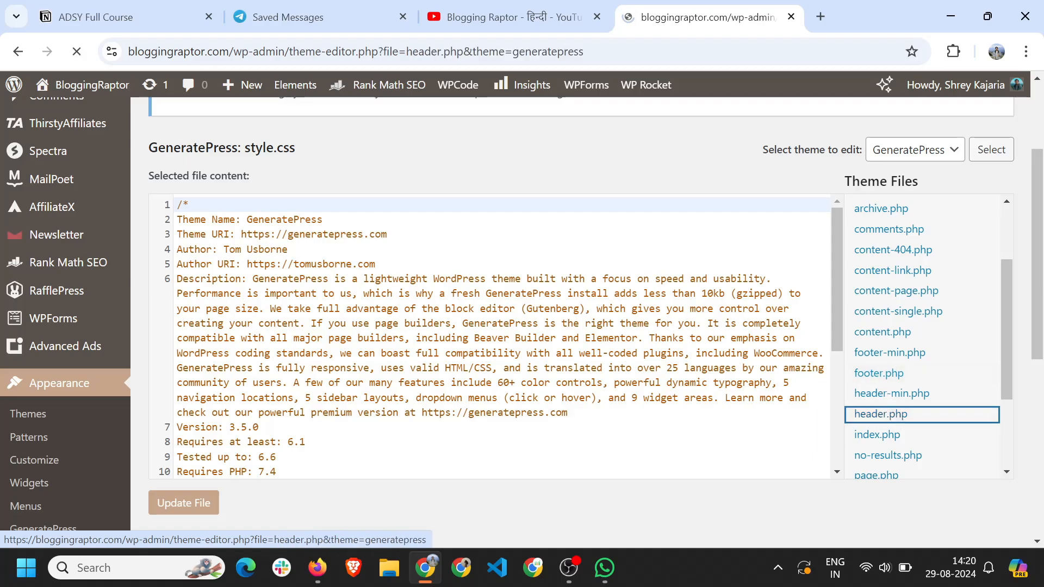
Paste the verification comment on a new line 15 after <head> and update the file.
scroll(489, 397, "down", 2)
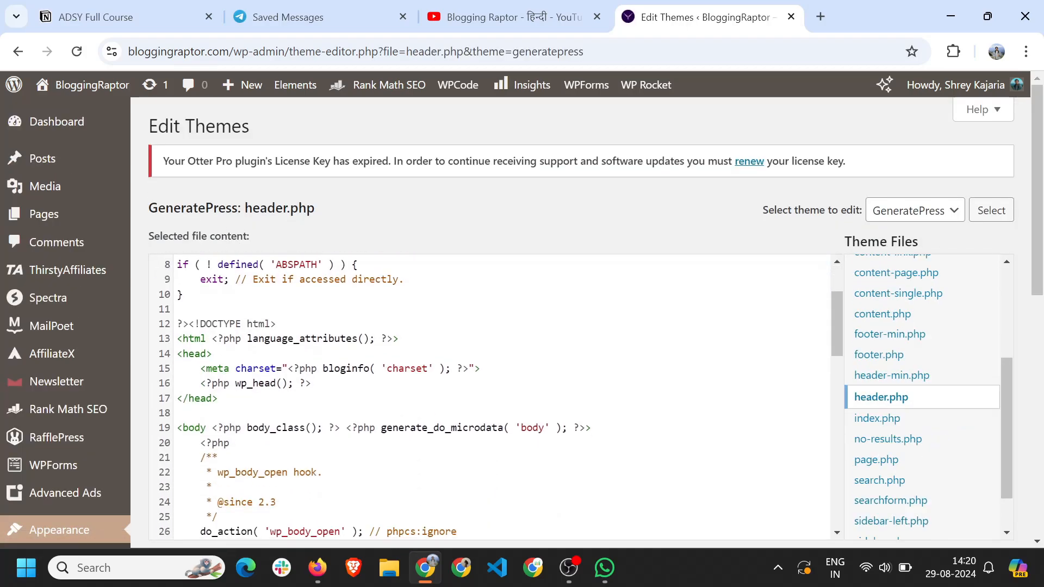
left_click(213, 353)
key("Return")
type("<!-- 60444caad56699e4c2e022b9a59d3740d1c2bc5c -->")
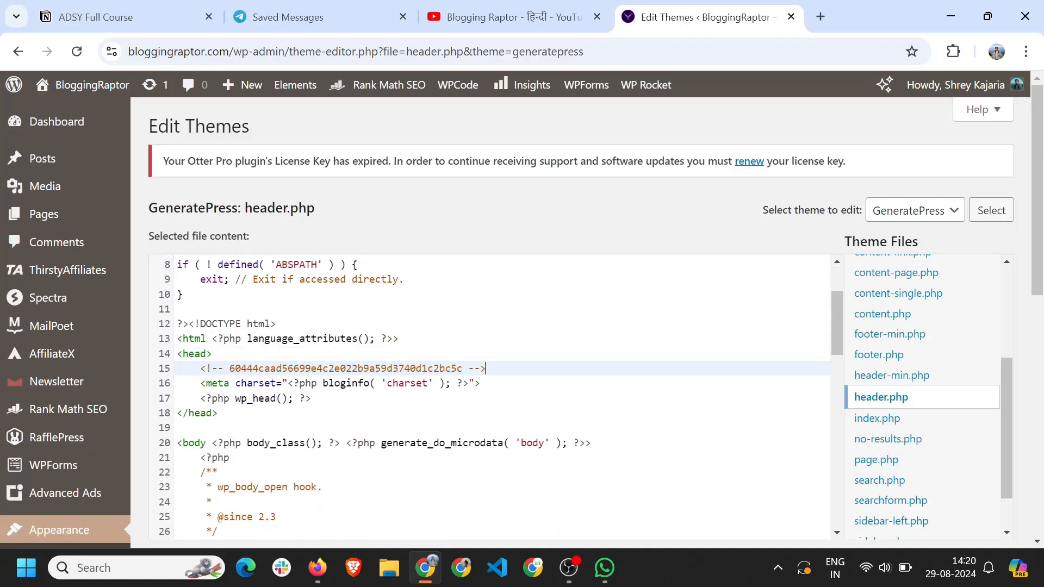
scroll(490, 397, "down", 5)
scroll(317, 400, "down", 6)
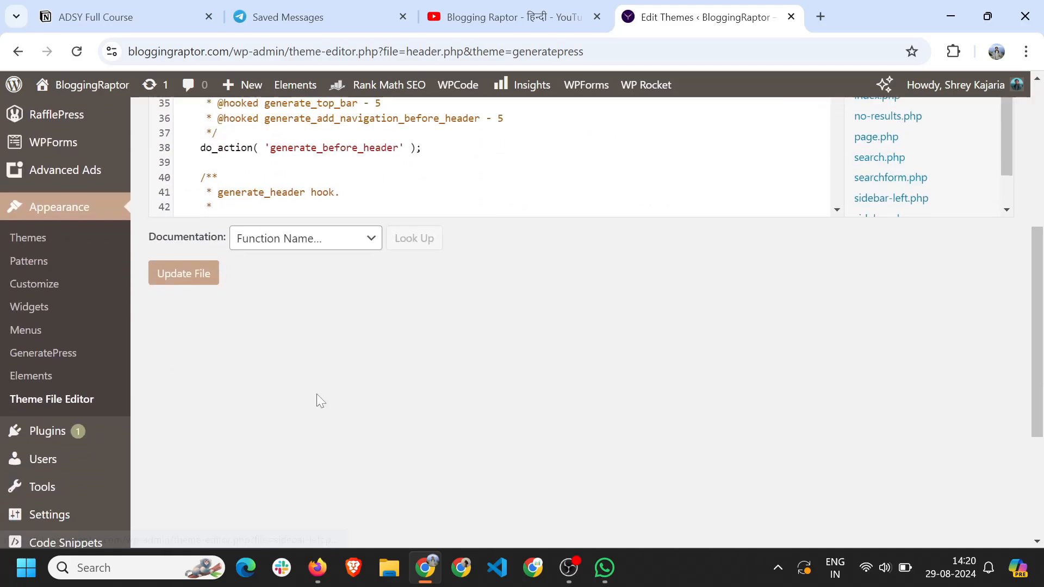
left_click(171, 278)
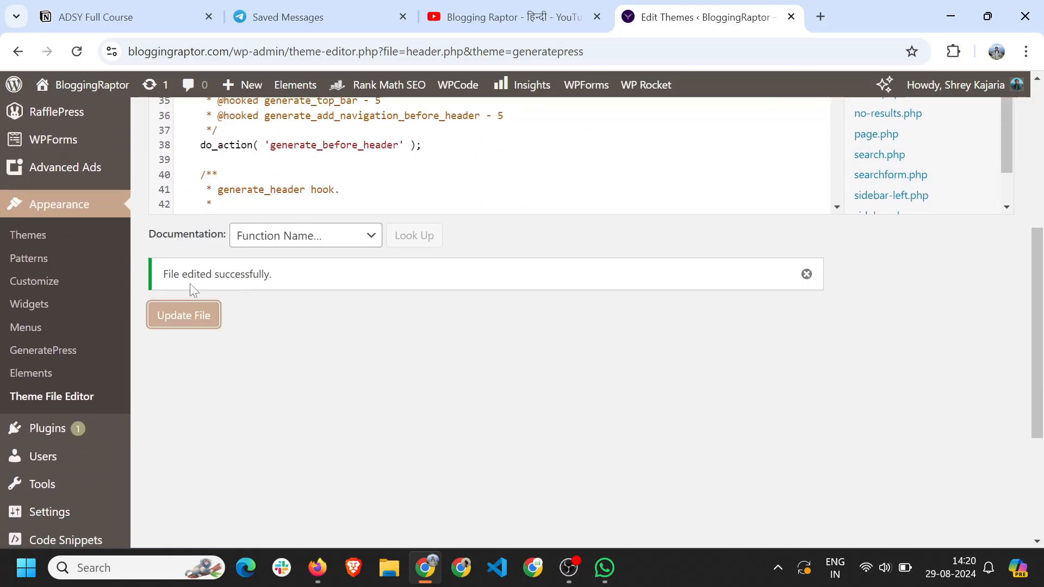
left_click(317, 567)
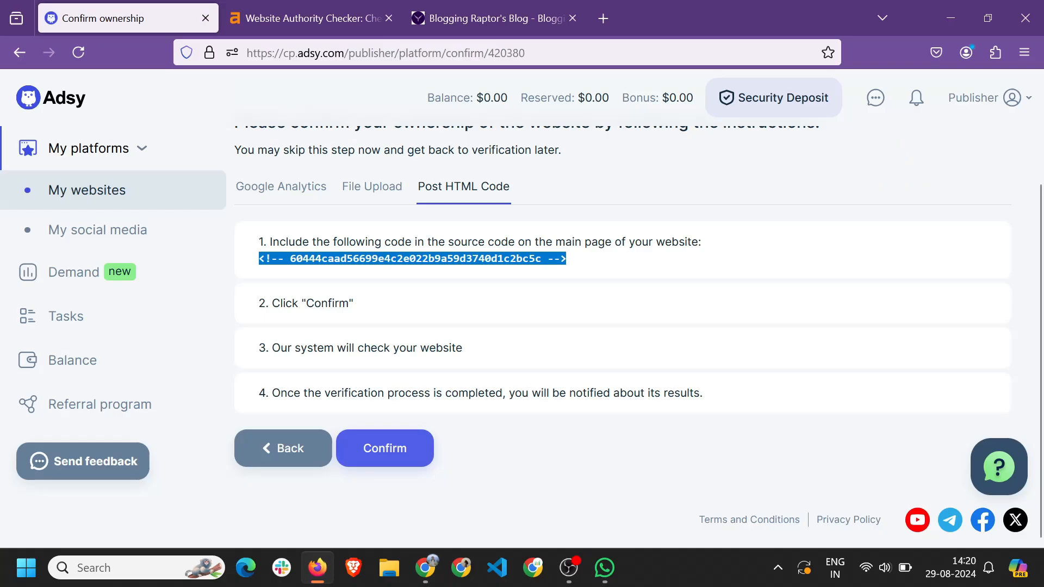
Upload Adsy's downloaded verification .txt file to the site root via cPanel File Manager.
left_click(399, 460)
left_click(399, 460)
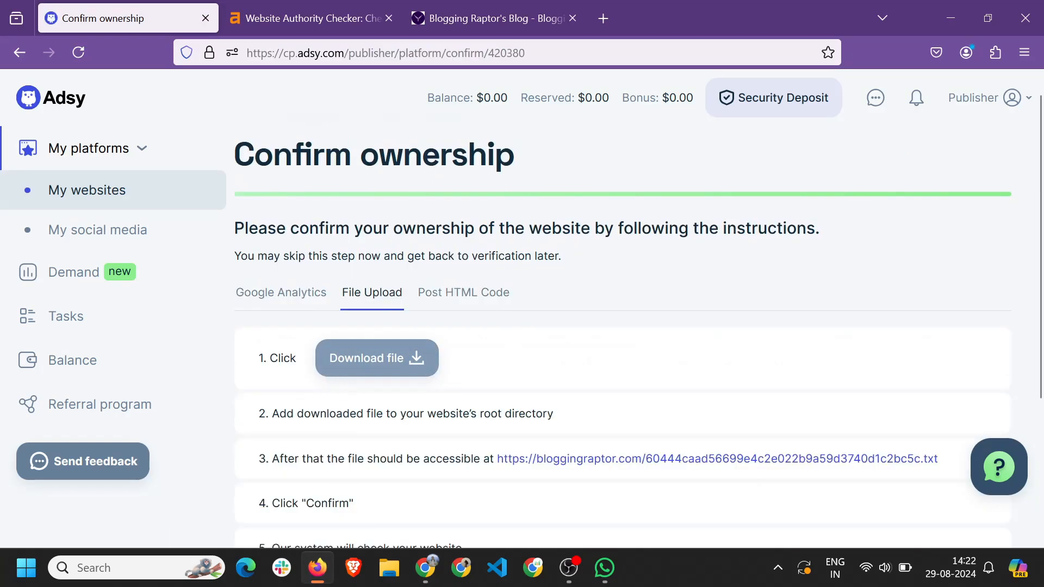
scroll(407, 390, "down", 1)
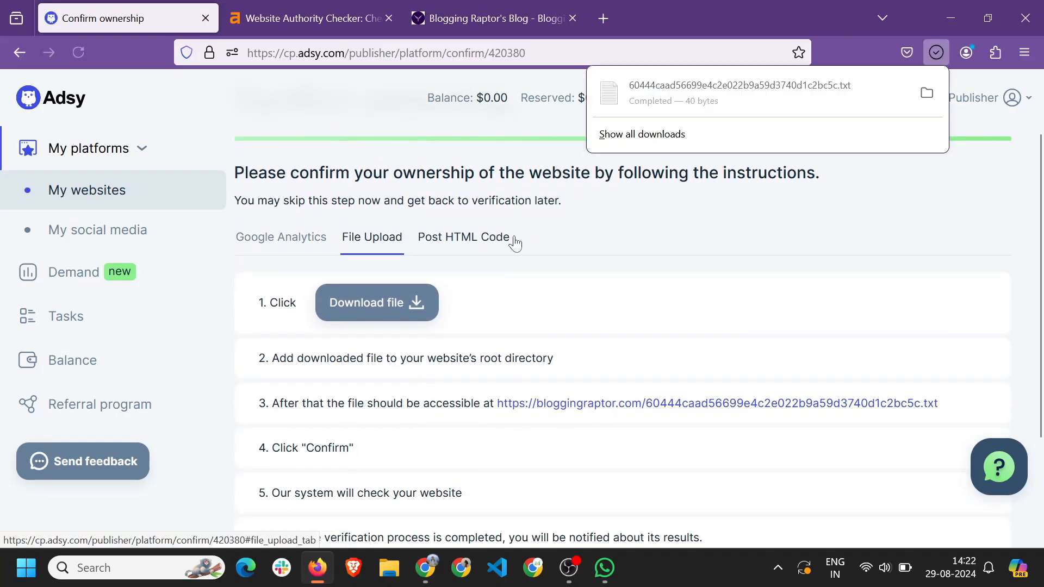
key("alt+Tab")
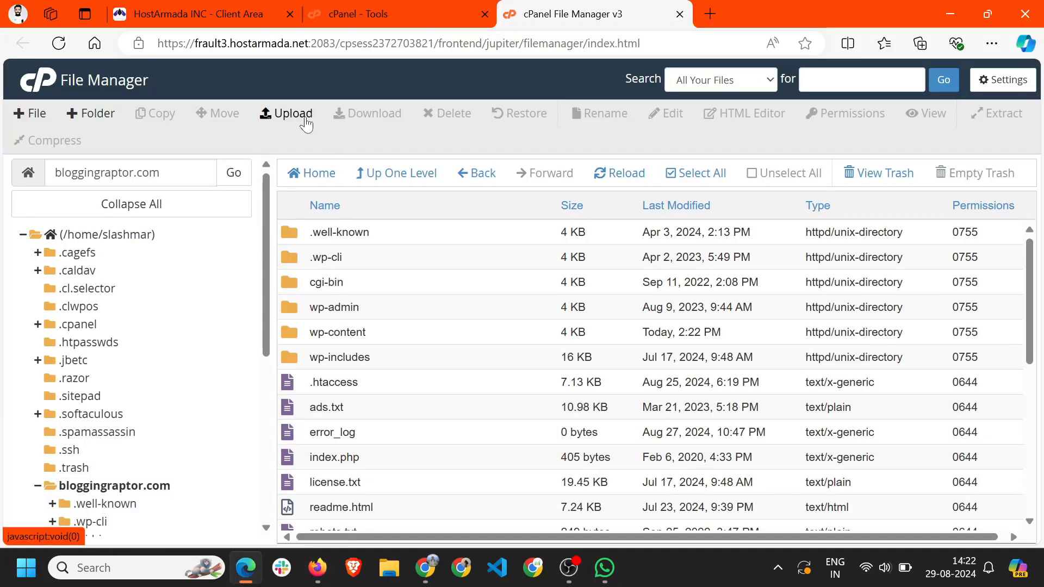
left_click(293, 114)
left_click(442, 289)
left_click(216, 181)
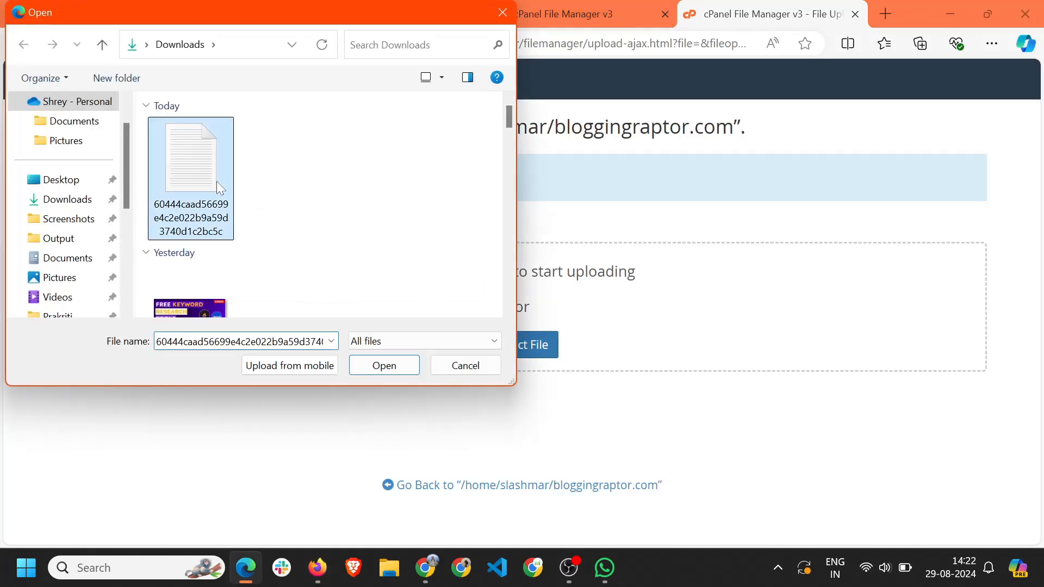
left_click(413, 372)
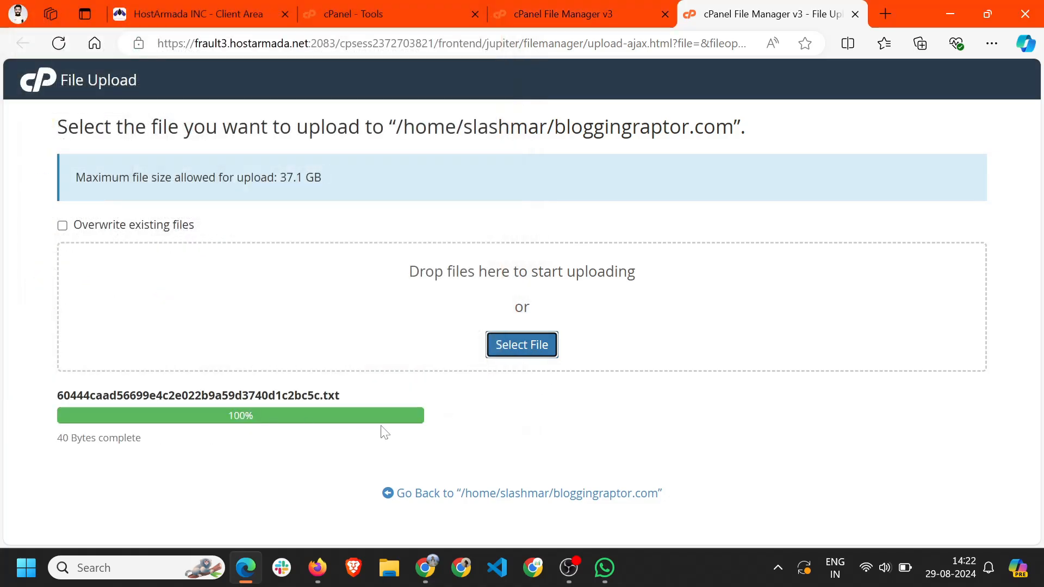
key("alt+Tab")
Check the verification file at its public address, then return to Adsy's confirmation tab.
left_click(616, 262)
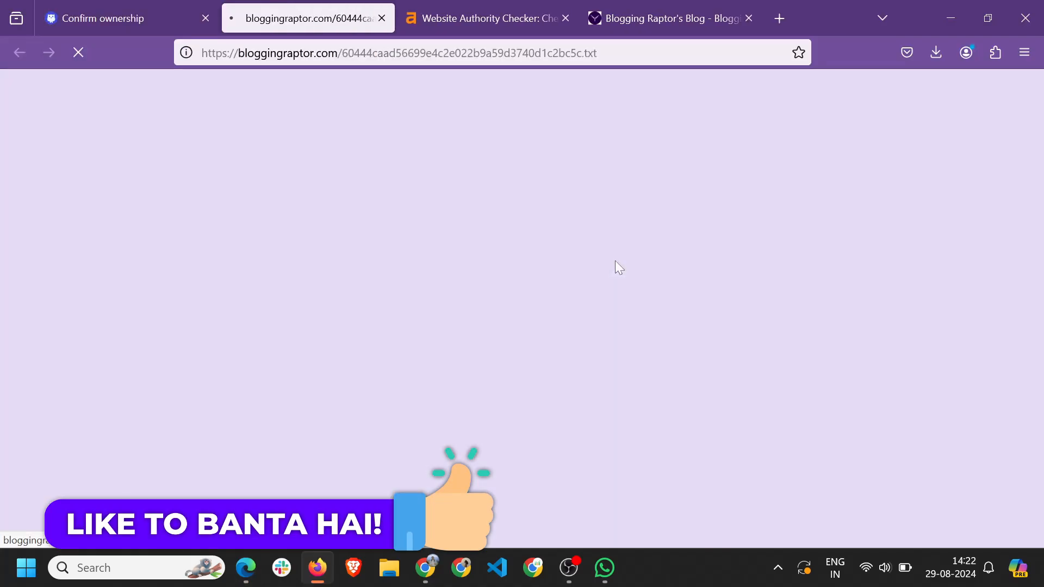
key("ctrl+a")
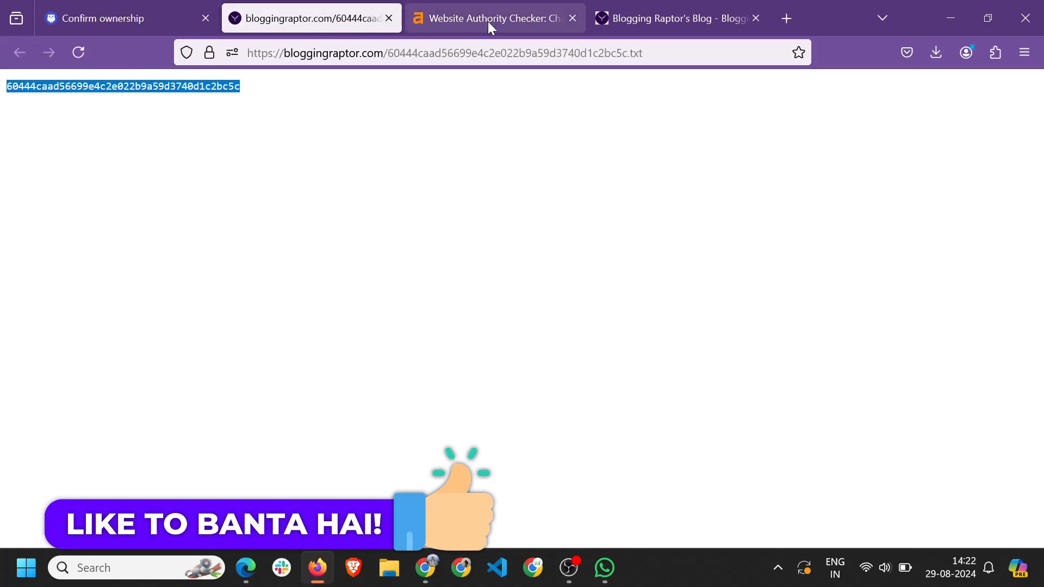
left_click(52, 12)
Confirm ownership of bloggingraptor.com and go back to My platforms to see it listed.
left_click(405, 443)
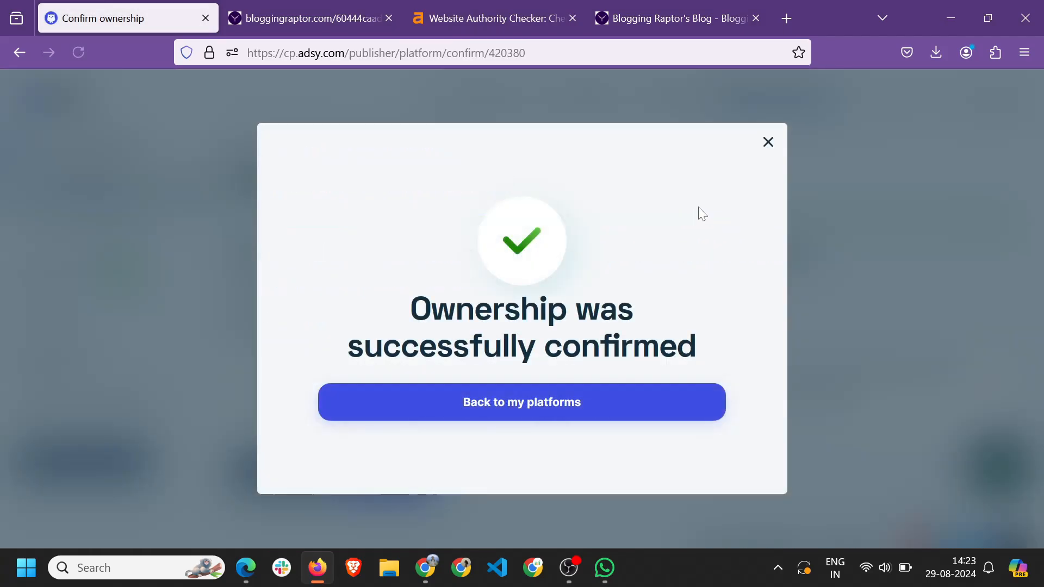
left_click(490, 398)
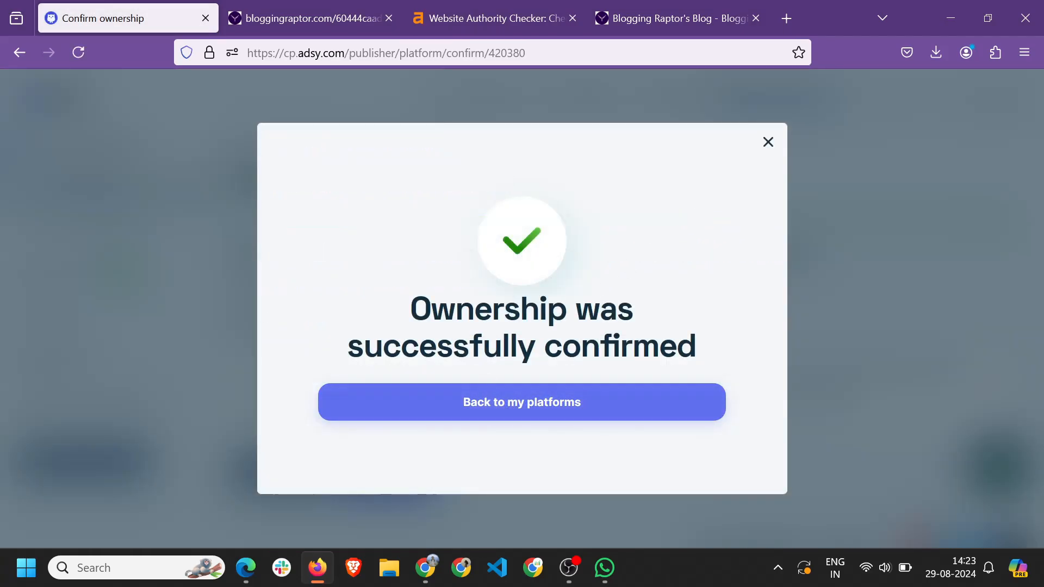
left_click(547, 410)
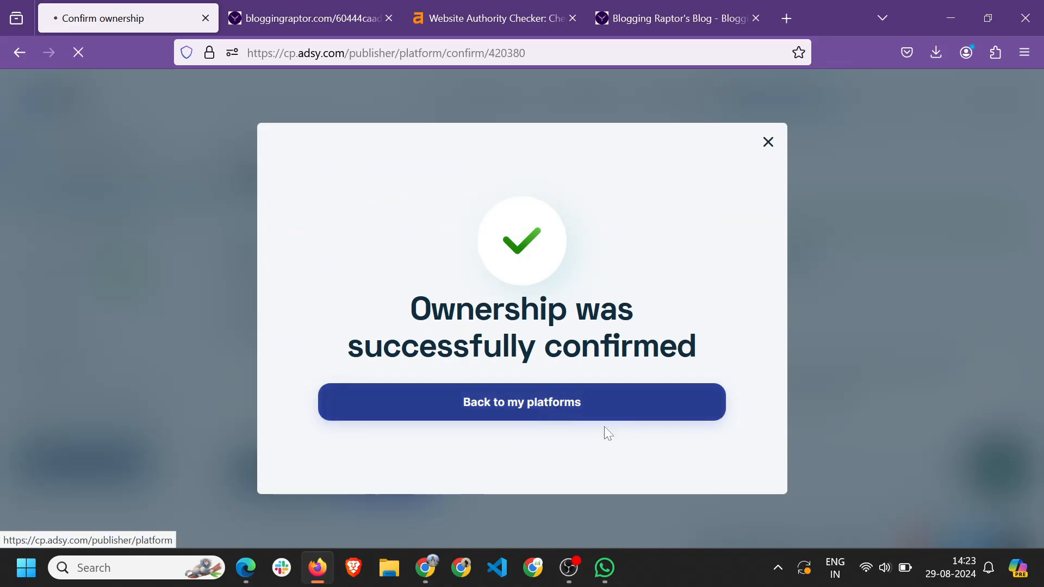
scroll(326, 380, "down", 4)
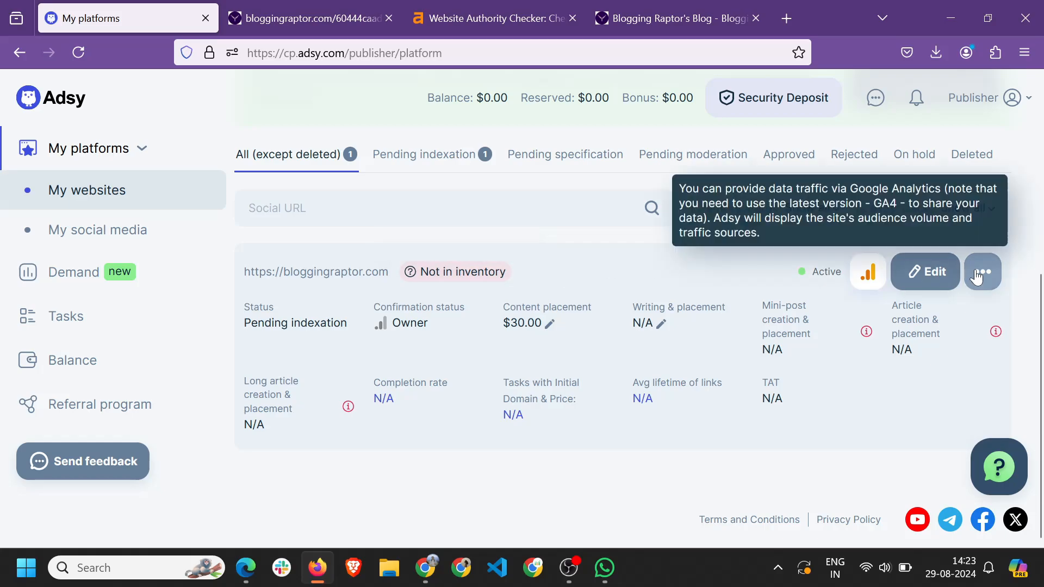
Open bloggingraptor.com's site details and save them.
left_click(924, 271)
scroll(555, 337, "down", 4)
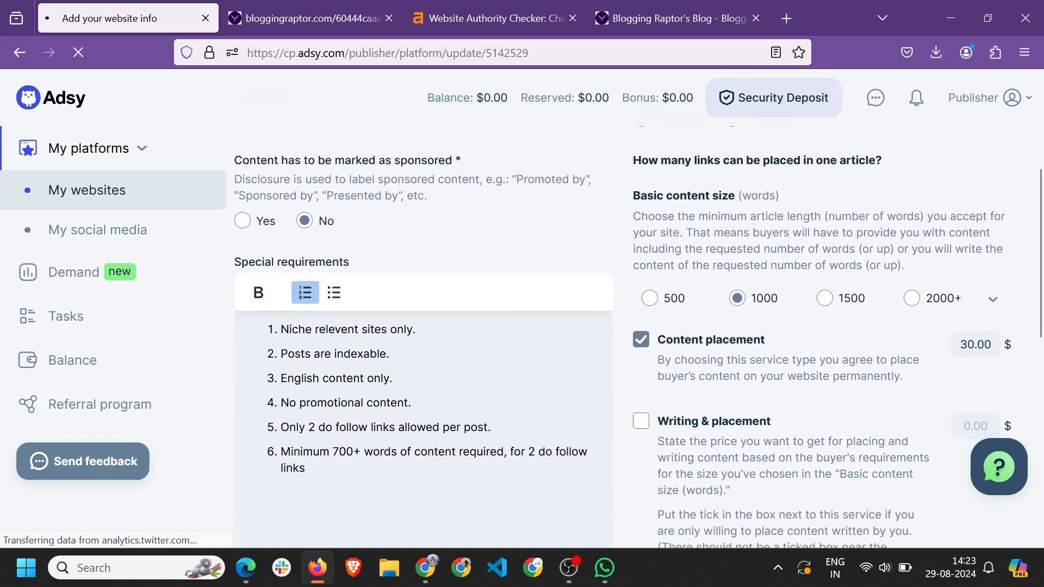
scroll(344, 471, "down", 6)
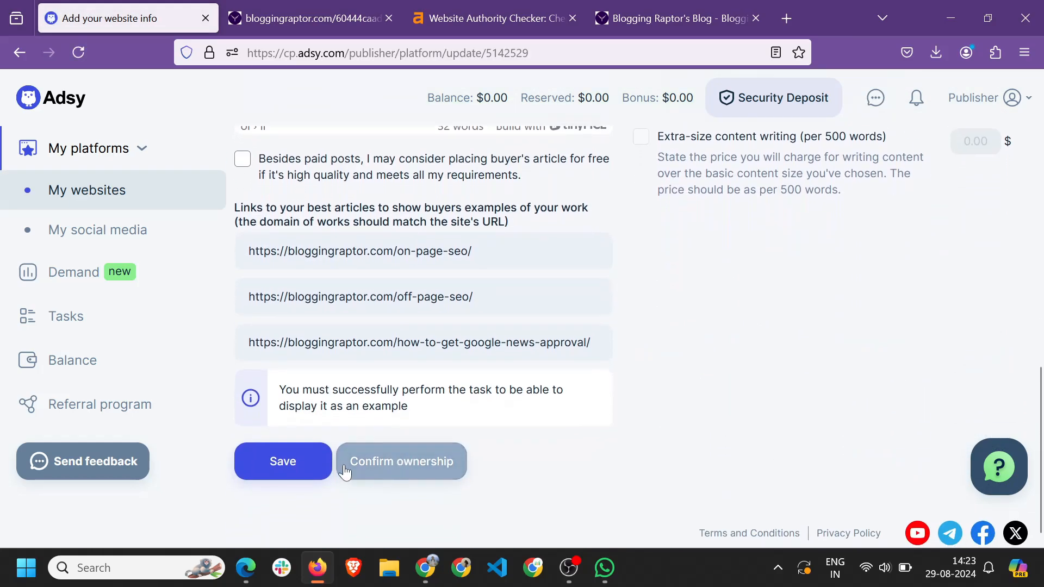
scroll(289, 457, "down", 1)
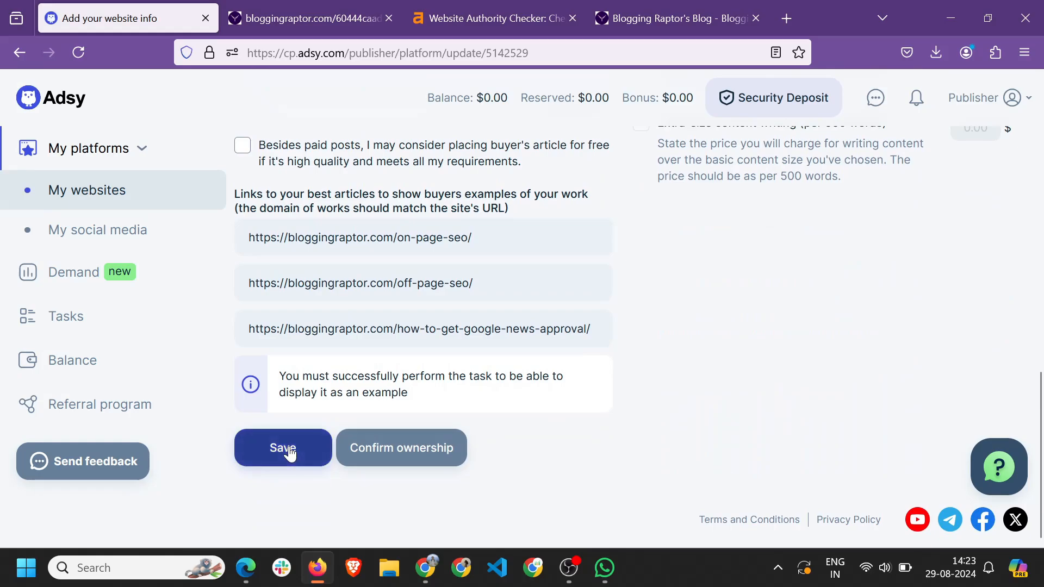
left_click(290, 452)
left_click_drag(325, 369, 519, 389)
left_click(252, 388)
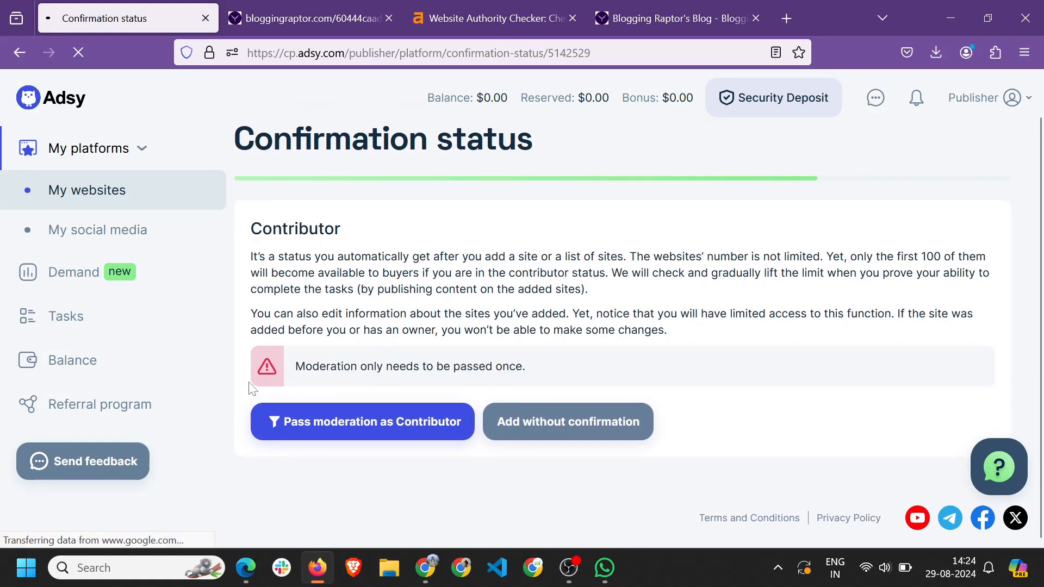
Add the site without confirmation, acknowledge the notice, finish, and view Pending indexation sites.
left_click(570, 433)
left_click(243, 327)
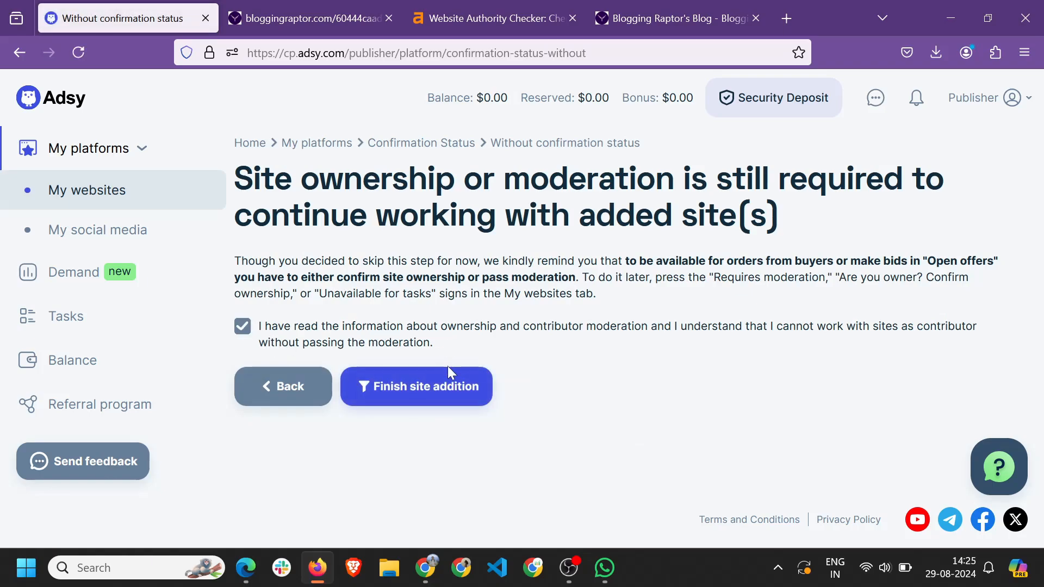
left_click(408, 389)
scroll(449, 348, "up", 2)
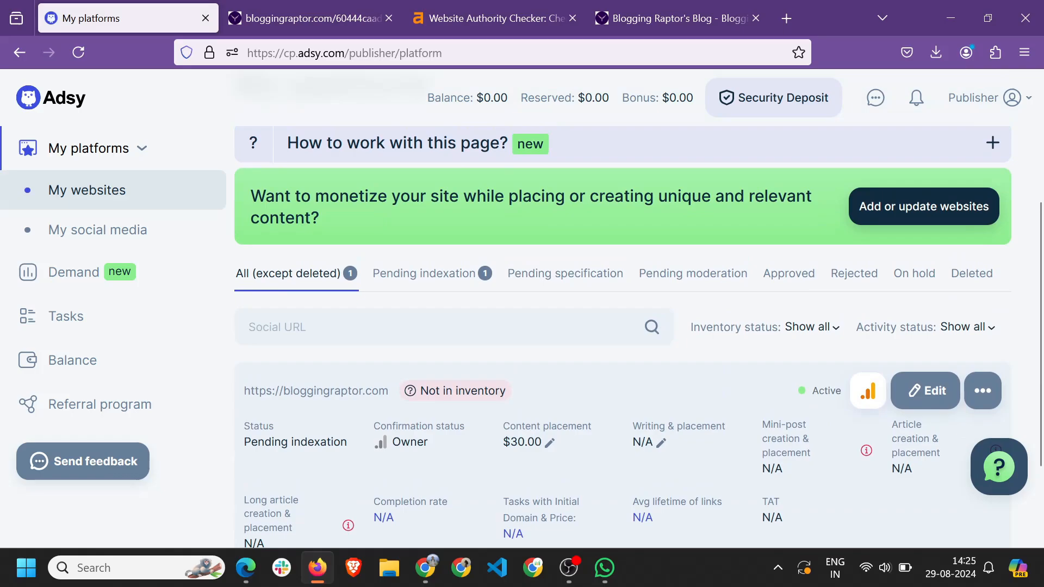
left_click(424, 278)
scroll(322, 372, "down", 5)
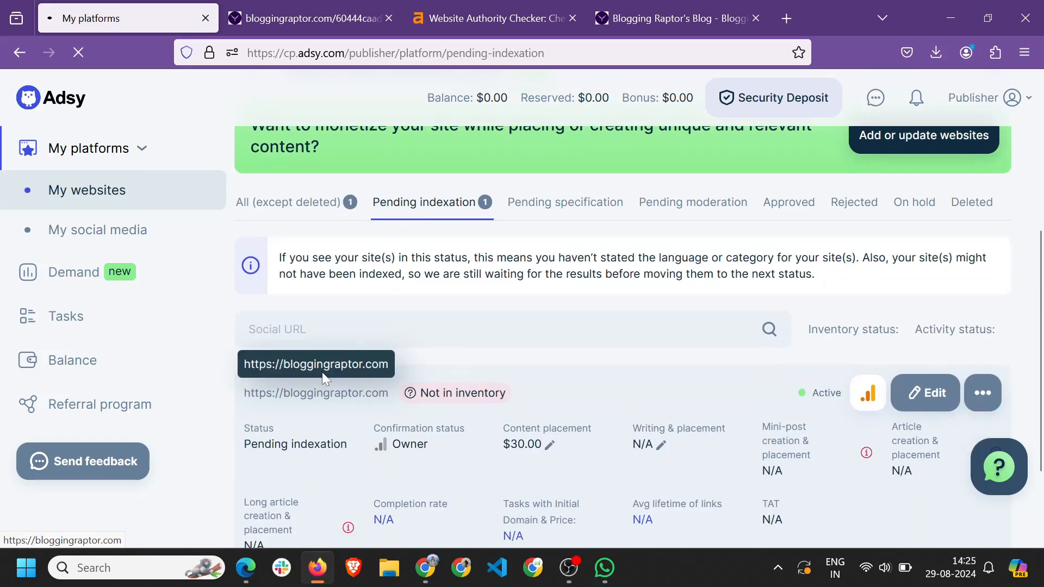
scroll(473, 348, "down", 2)
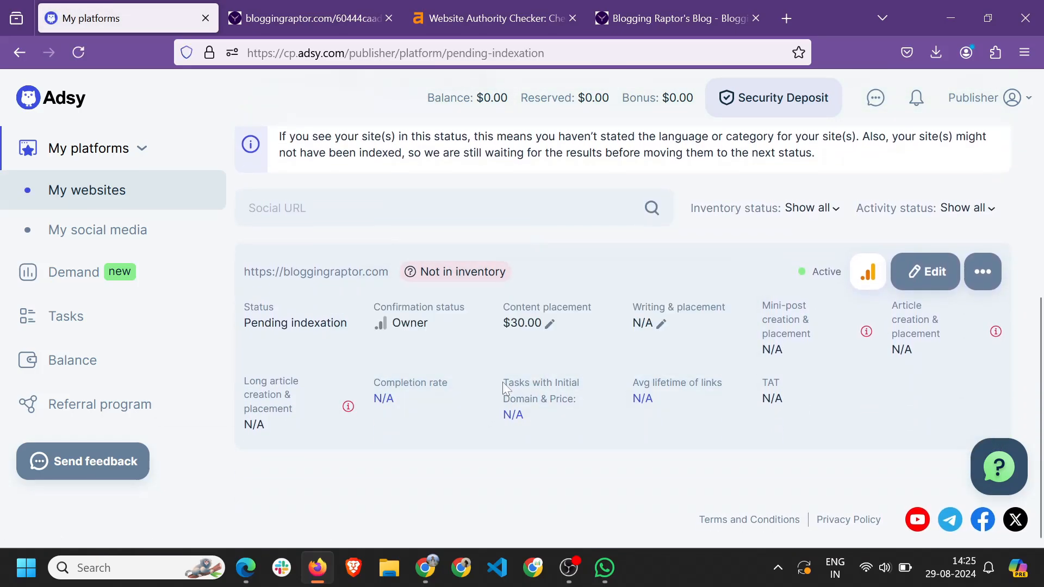
key("alt+Tab")
Expand 'What are the requirements', compare with the Adsy site list, then collapse it.
left_click(175, 9)
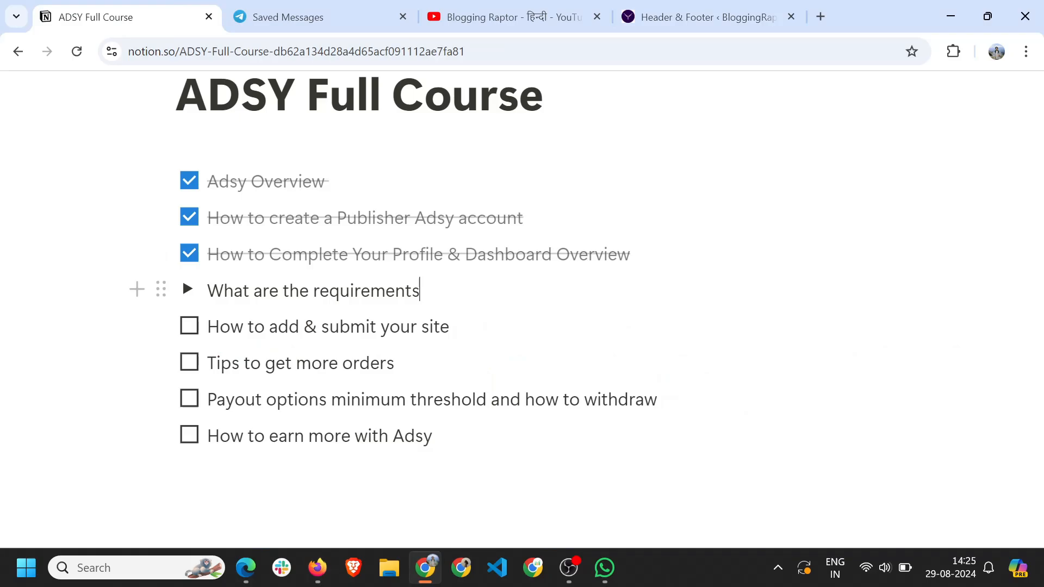
left_click(187, 289)
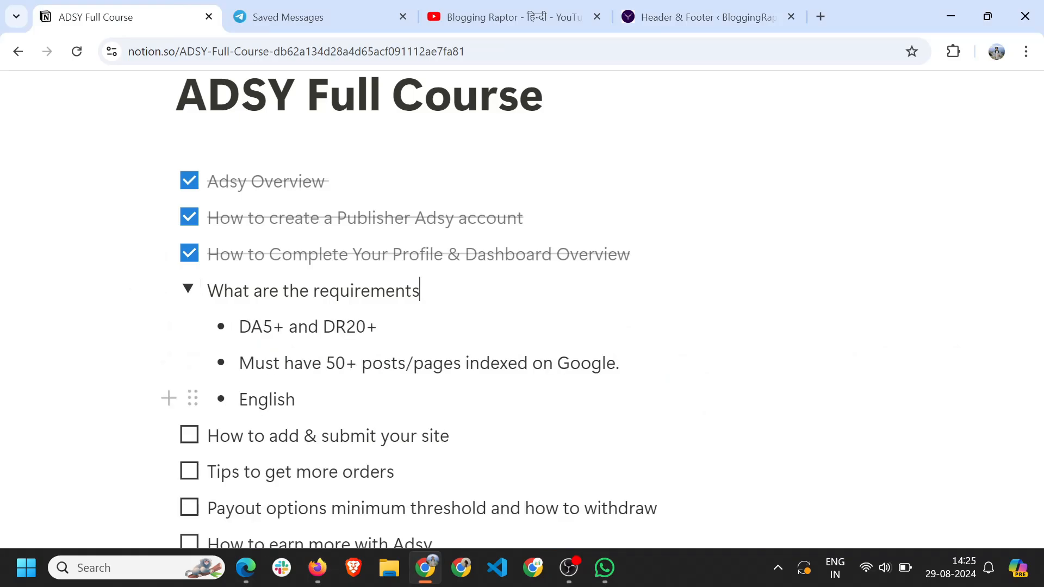
left_click(317, 568)
scroll(446, 279, "down", 2)
scroll(446, 280, "down", 2)
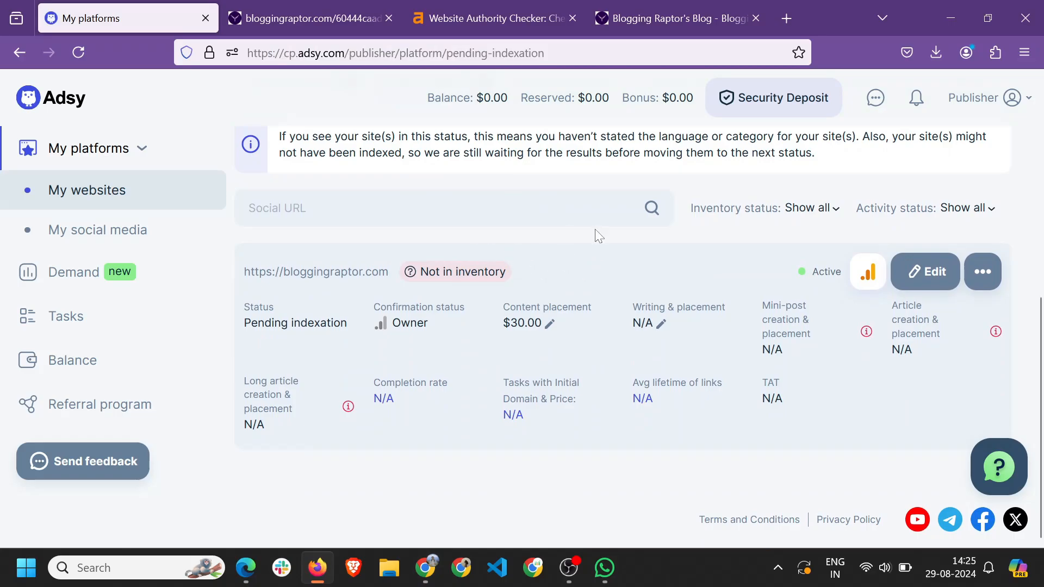
key("alt+Tab")
left_click(187, 126)
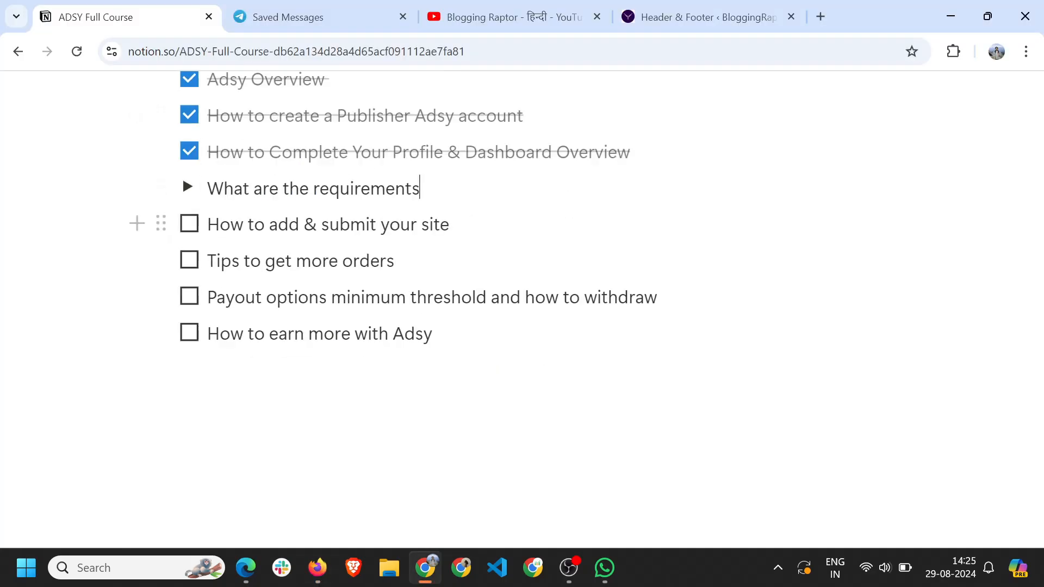
Tick 'How to add & submit your site', note 'DR 40+ DA10+, Traffic 1K>', tick 'Tips to get more orders'.
left_click(190, 225)
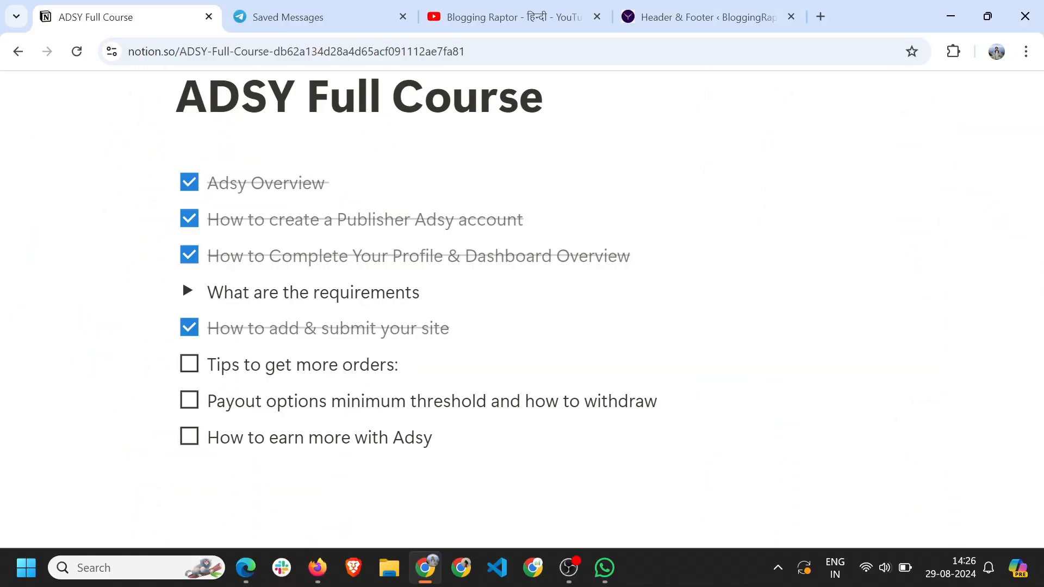
type("DR")
type("40+ DA")
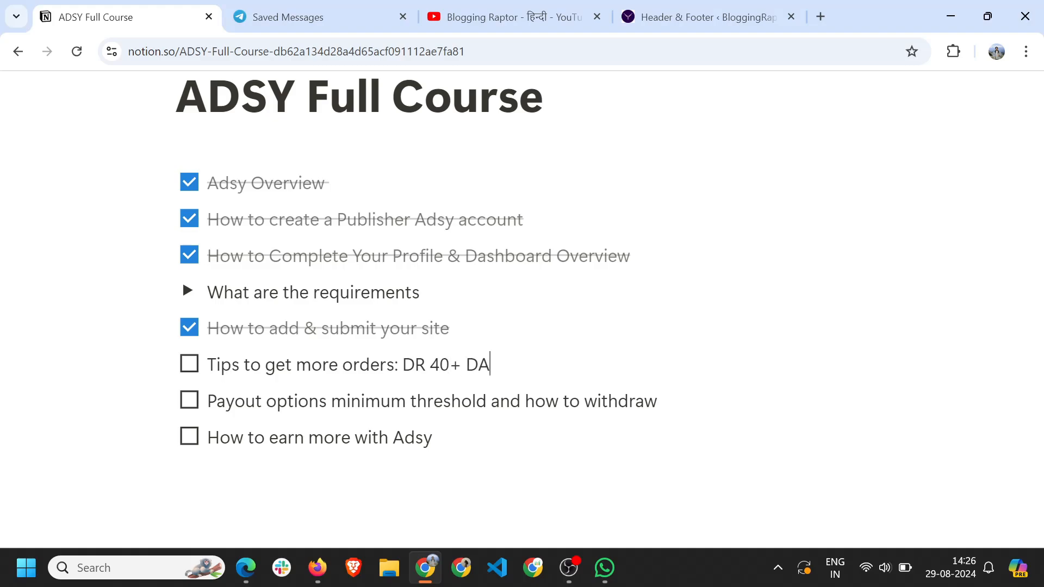
type("10+, Traffic 1K>")
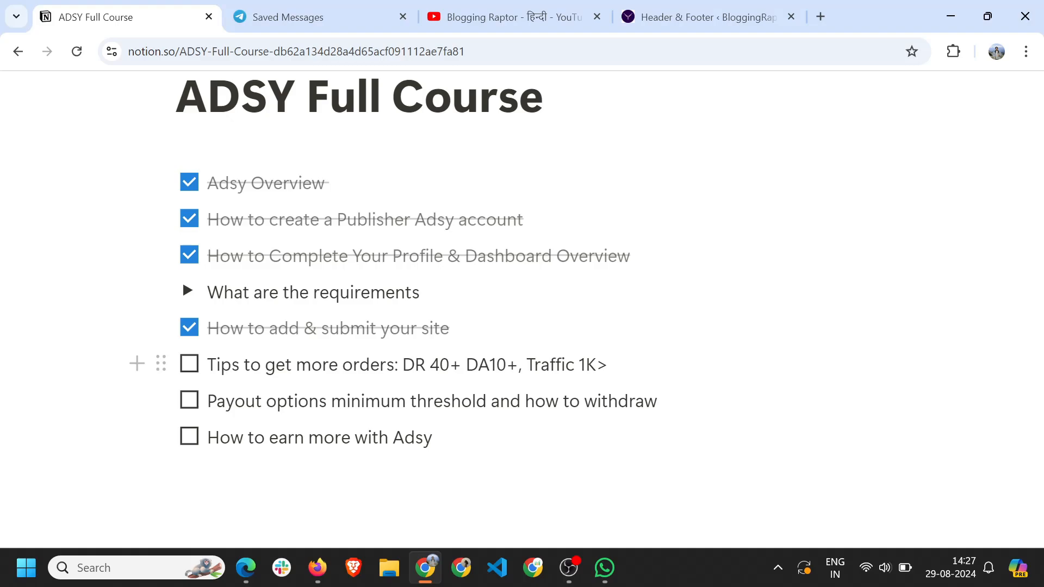
left_click(189, 364)
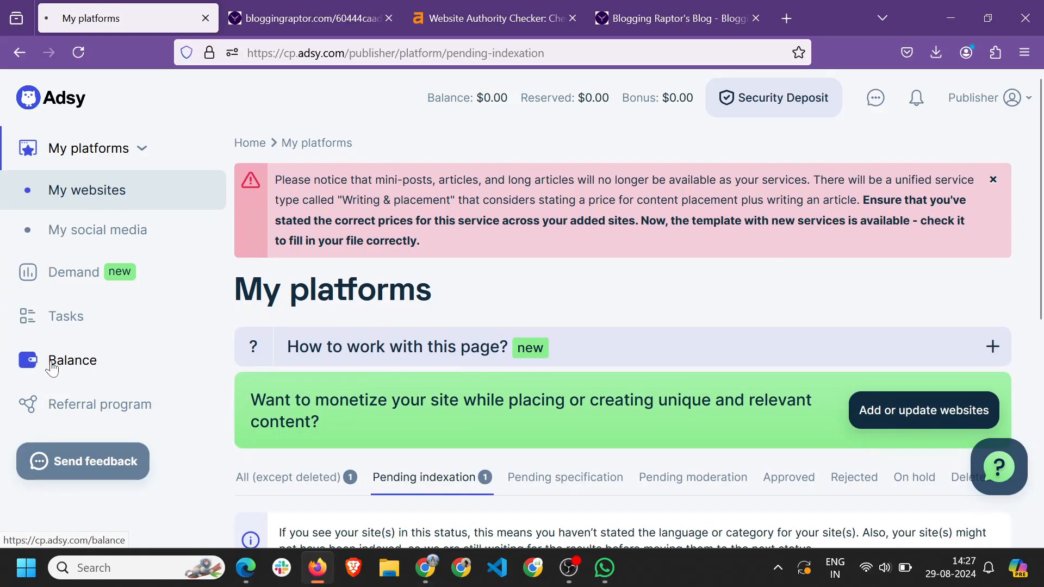
Highlight the $60 minimum payout threshold on the Balance page.
scroll(416, 338, "down", 2)
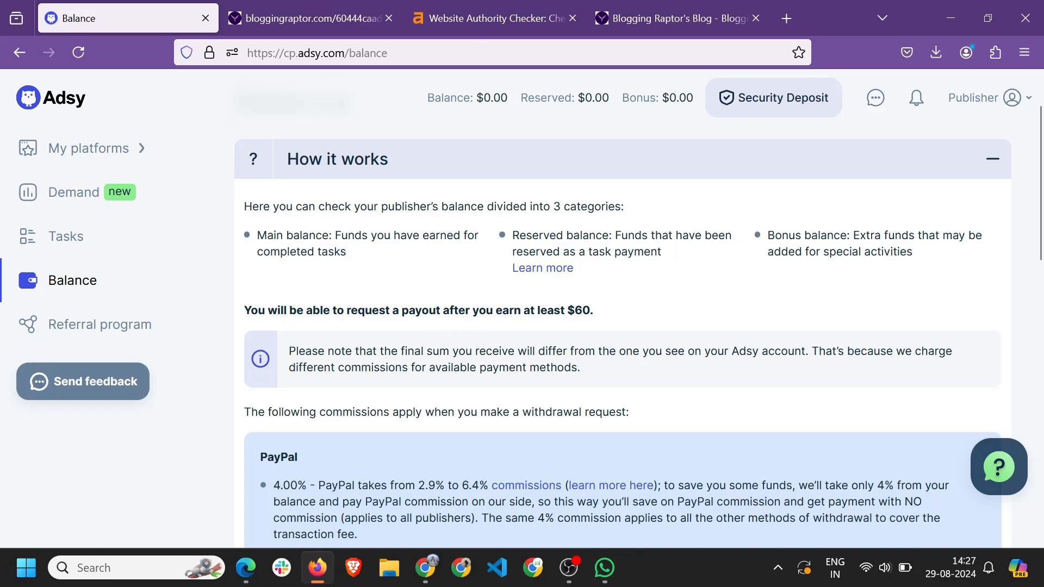
left_click_drag(567, 310, 590, 311)
left_click(624, 306)
left_click(609, 317)
scroll(622, 337, "down", 1)
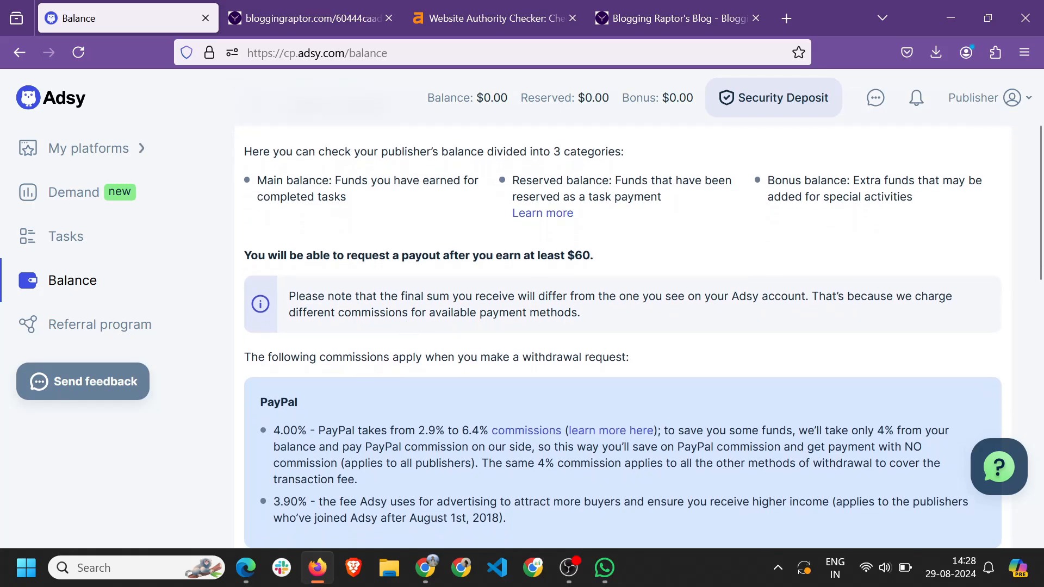
left_click_drag(567, 256, 601, 257)
left_click(660, 253)
Highlight the 4.00% PayPal commission and the 2.9% to 6.4% PayPal fee explanation.
scroll(445, 349, "down", 3)
left_click_drag(273, 286, 478, 287)
left_click(357, 287)
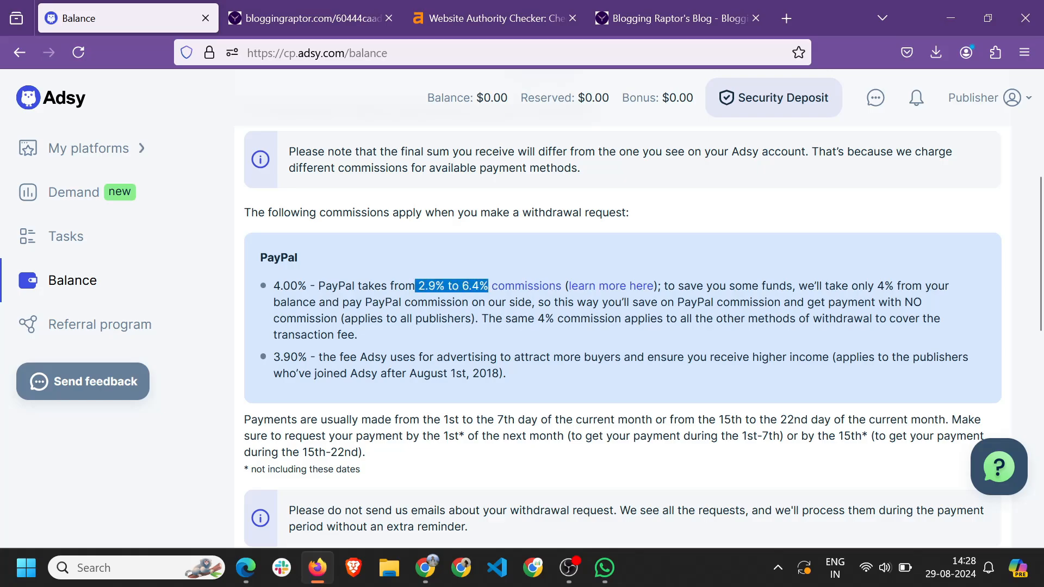
left_click(479, 227)
scroll(620, 326, "up", 2)
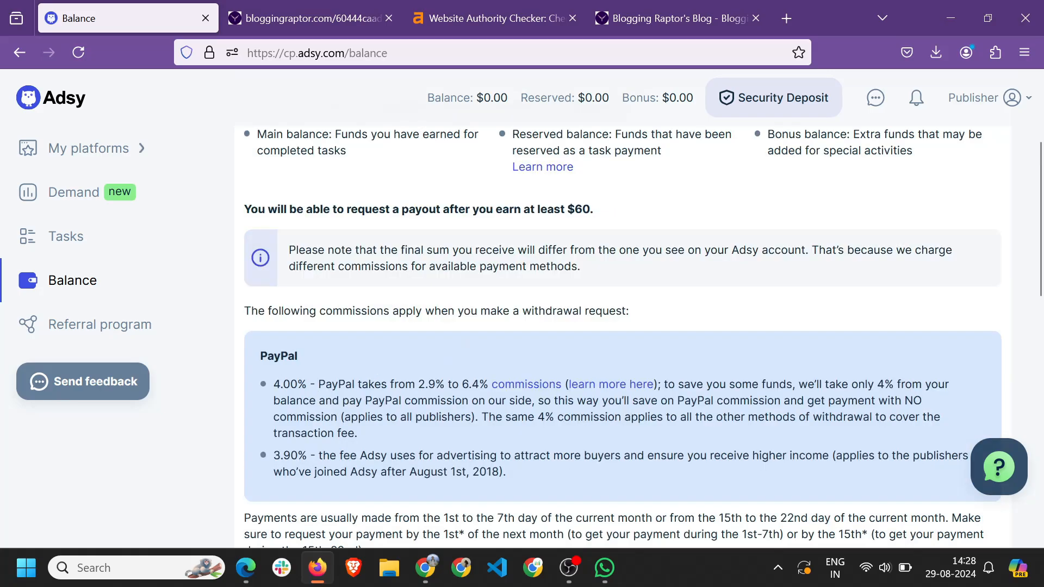
left_click_drag(274, 385, 297, 385)
left_click(569, 211)
left_click_drag(273, 385, 306, 385)
left_click(408, 400)
left_click_drag(307, 384, 272, 390)
left_click_drag(445, 385, 479, 385)
left_click_drag(297, 385, 258, 394)
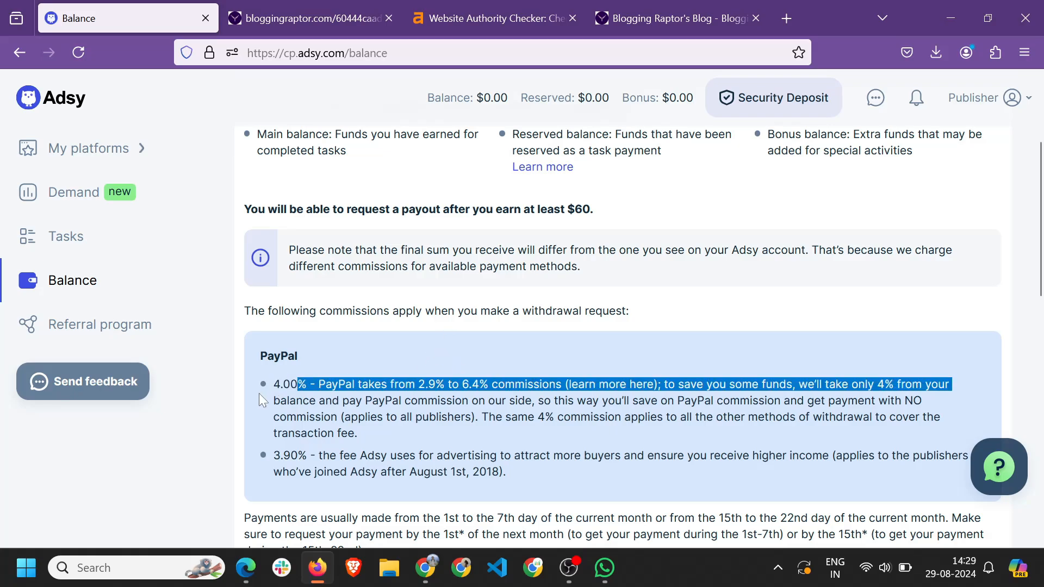
left_click(408, 361)
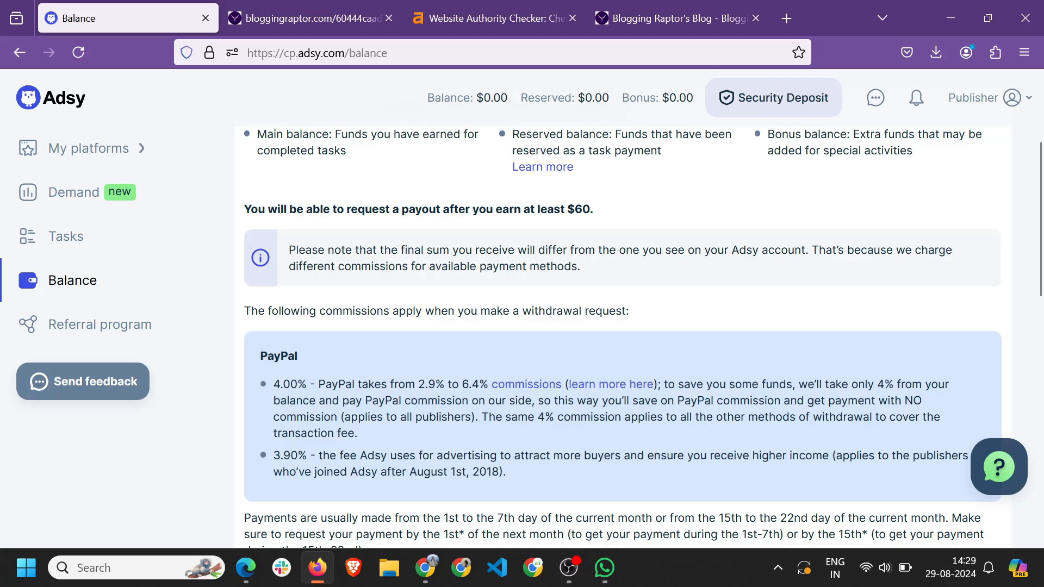
Highlight the 3.90% advertising fee and the 4.00 PayPal commission figures.
scroll(622, 337, "down", 2)
left_click_drag(307, 362, 265, 364)
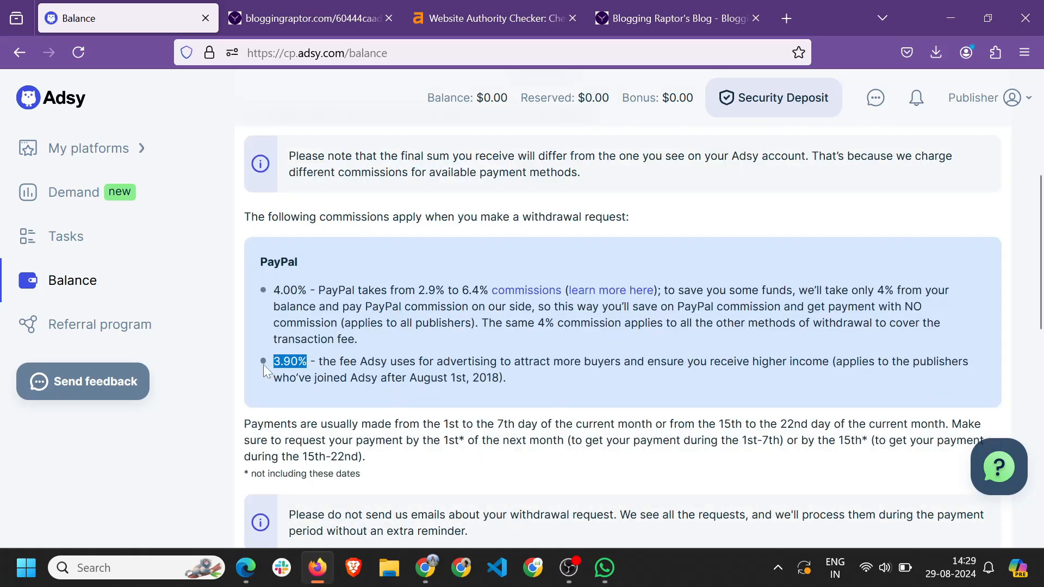
left_click(265, 365)
left_click_drag(304, 379, 417, 379)
left_click(416, 379)
scroll(345, 296, "down", 2)
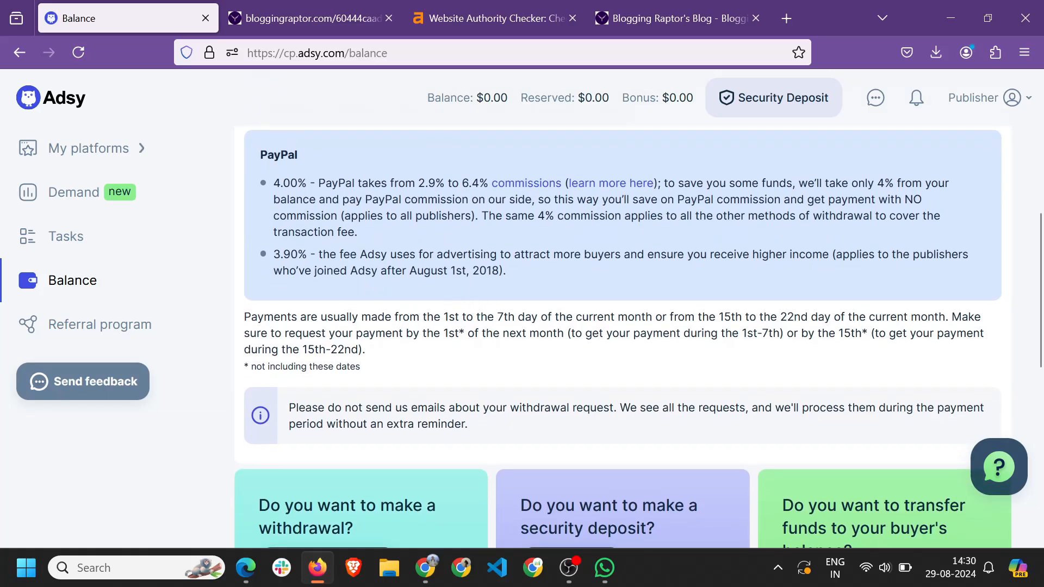
left_click_drag(273, 254, 291, 254)
left_click_drag(272, 182, 298, 183)
left_click(298, 183)
Highlight the 1st to 7th day payment window in the payment schedule.
scroll(542, 246, "up", 2)
scroll(586, 199, "down", 3)
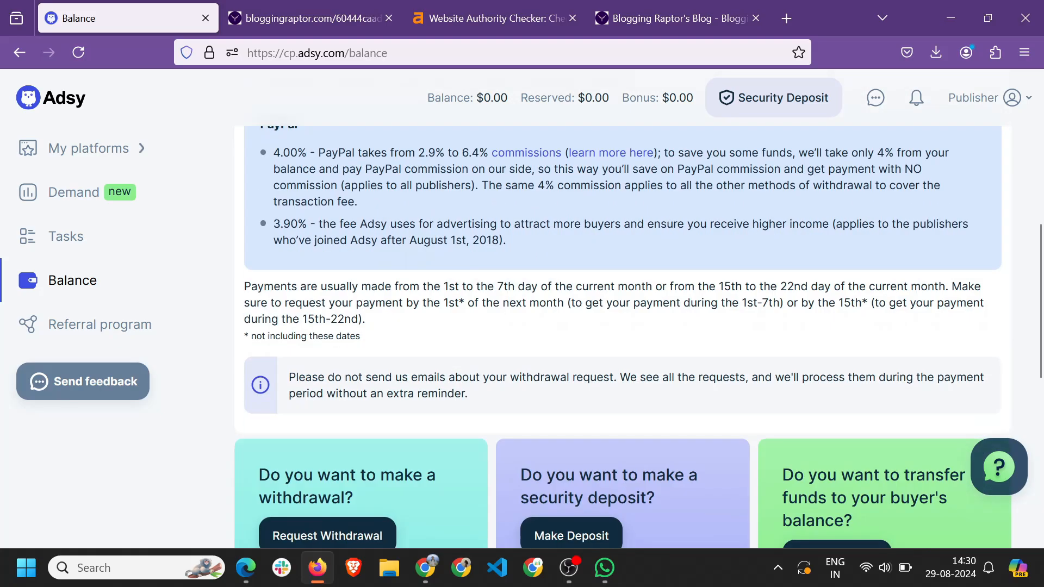
left_click_drag(444, 287, 540, 286)
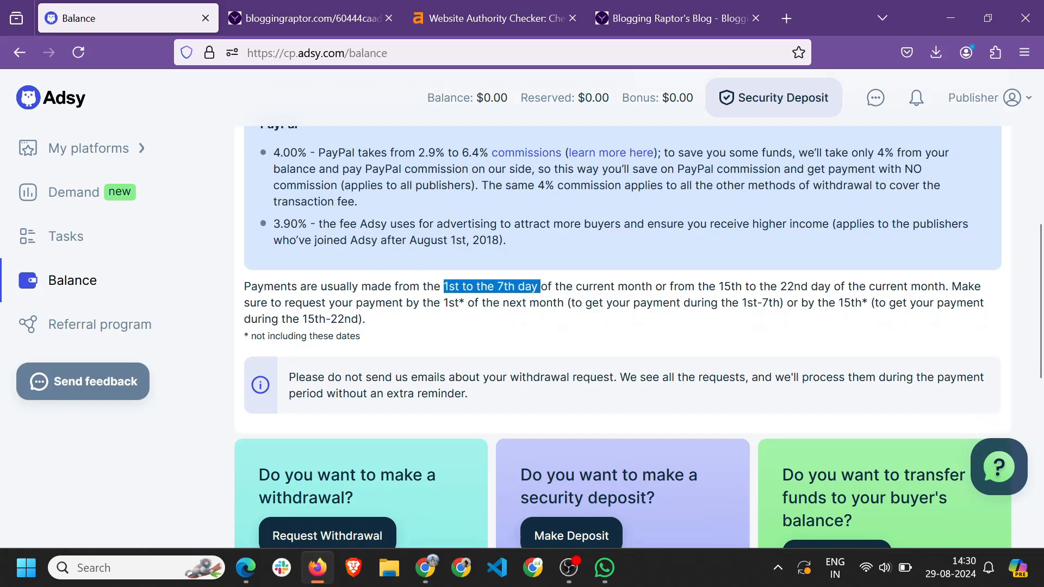
left_click(623, 302)
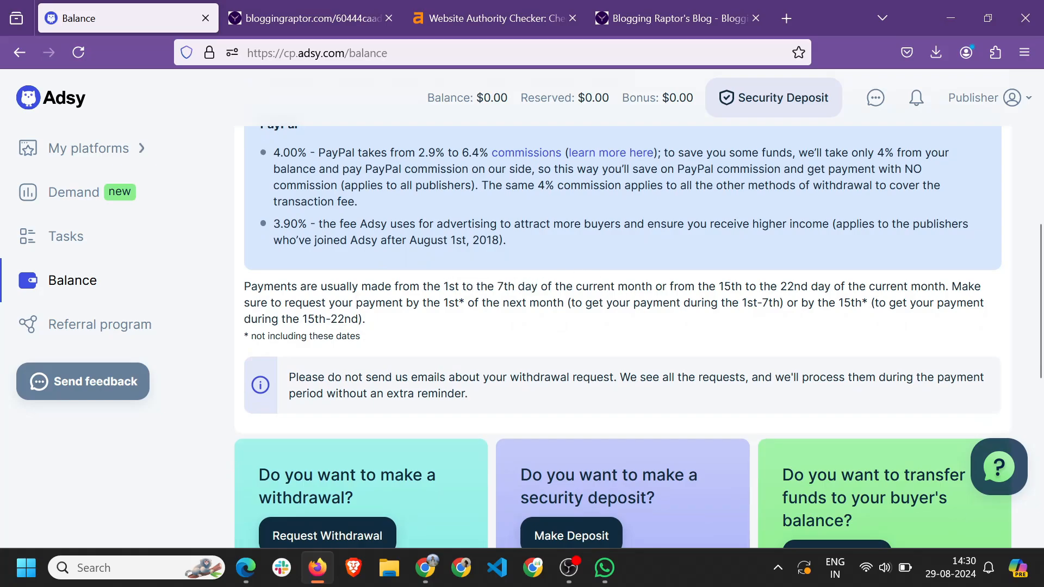
left_click_drag(723, 286, 802, 287)
scroll(314, 383, "down", 5)
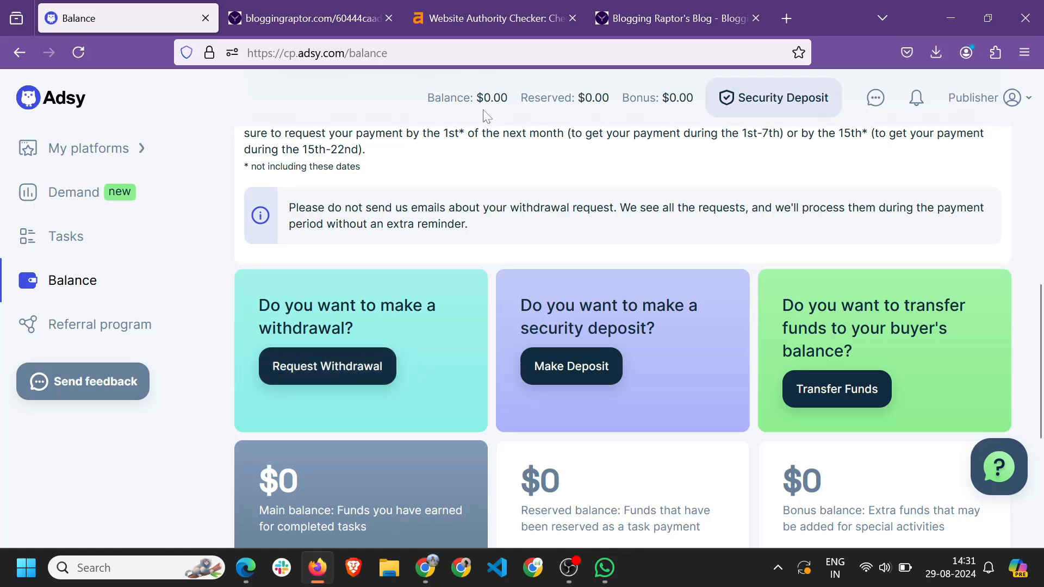
Scroll through the $0 balance cards, transaction filters and PayPal commission notes.
scroll(484, 112, "up", 4)
scroll(488, 101, "down", 3)
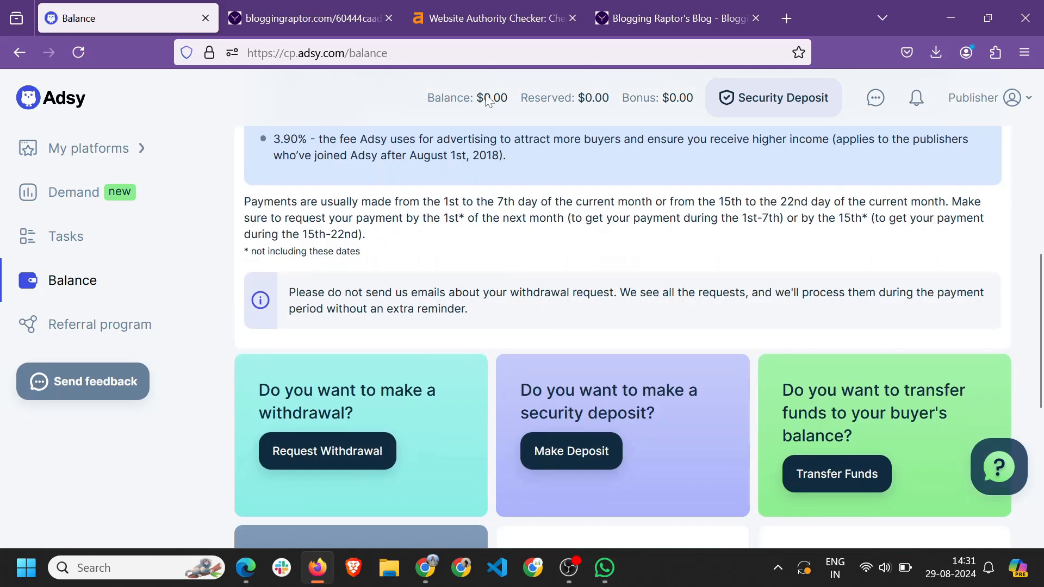
scroll(302, 353, "down", 3)
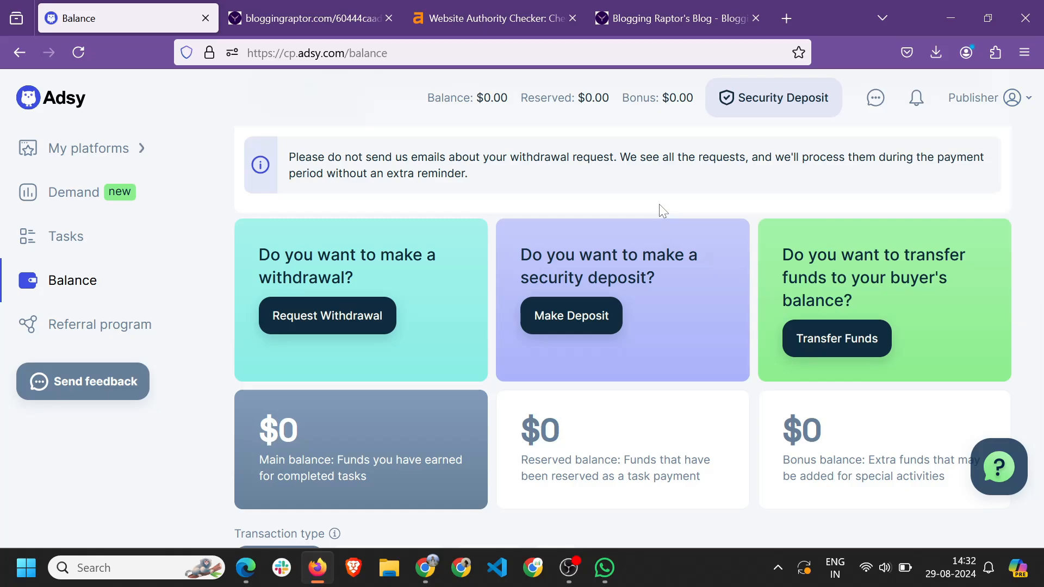
mouse_move(989, 103)
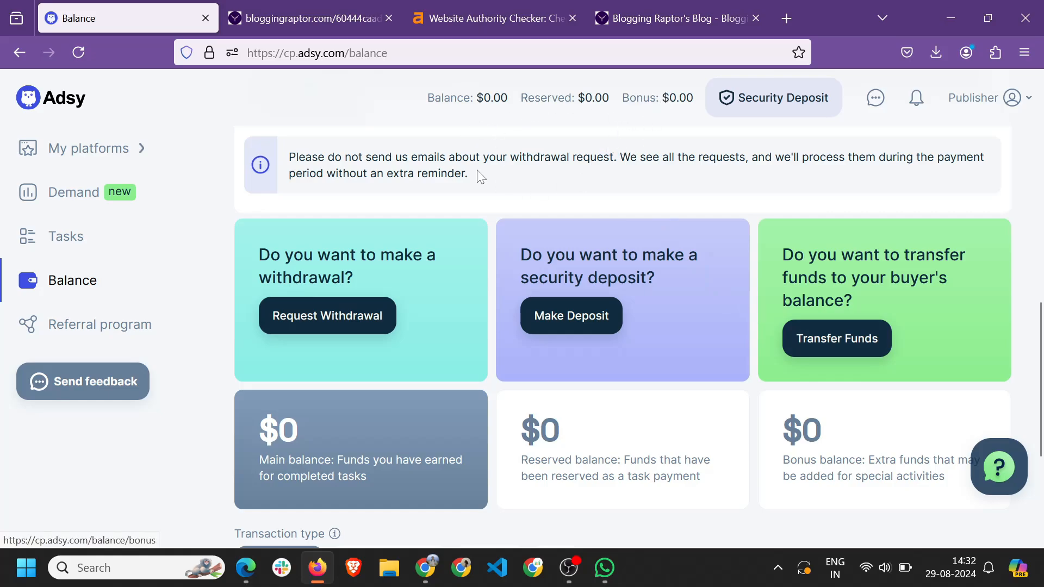
scroll(473, 165, "down", 1)
scroll(468, 161, "down", 2)
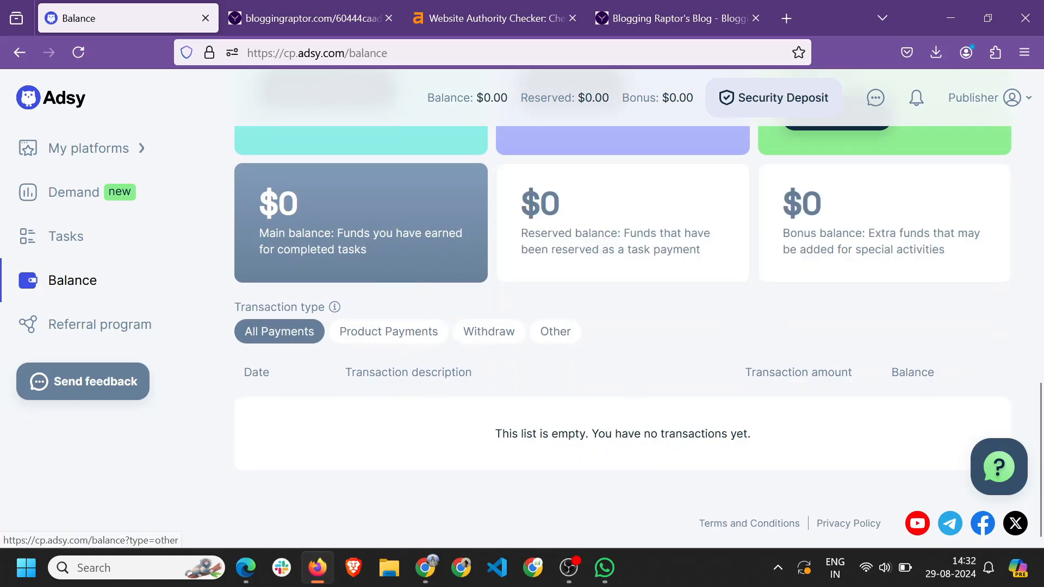
scroll(563, 376, "up", 2)
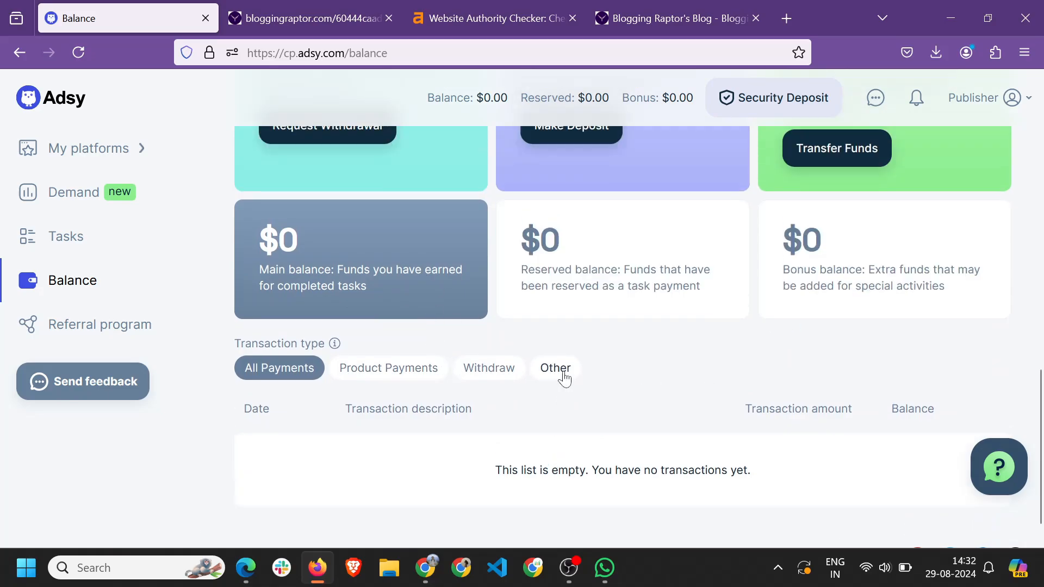
Return to the Balance page and start a withdrawal request.
key("alt+Left")
scroll(337, 282, "up", 1)
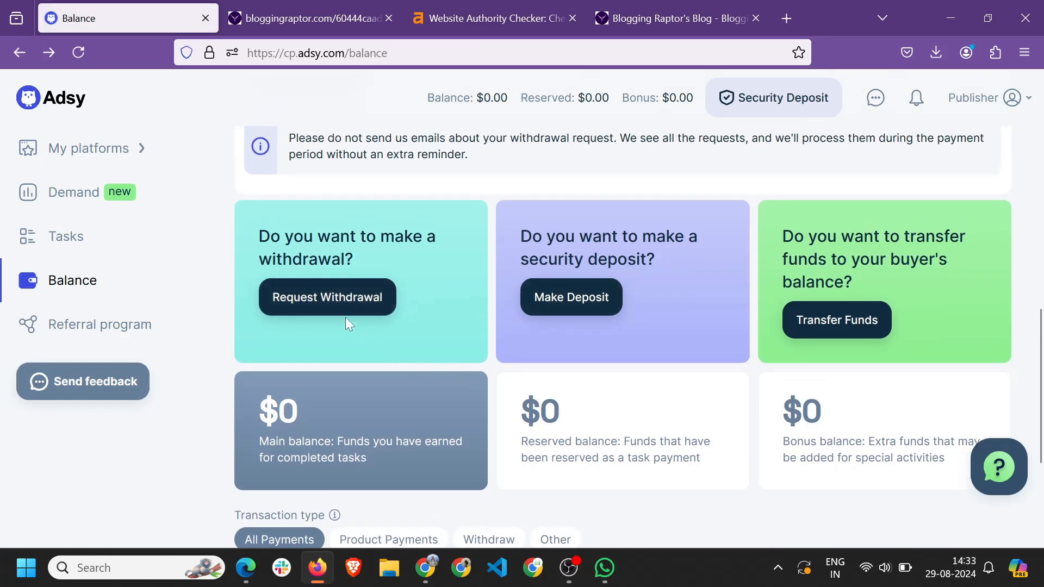
scroll(566, 182, "up", 2)
scroll(568, 188, "up", 4)
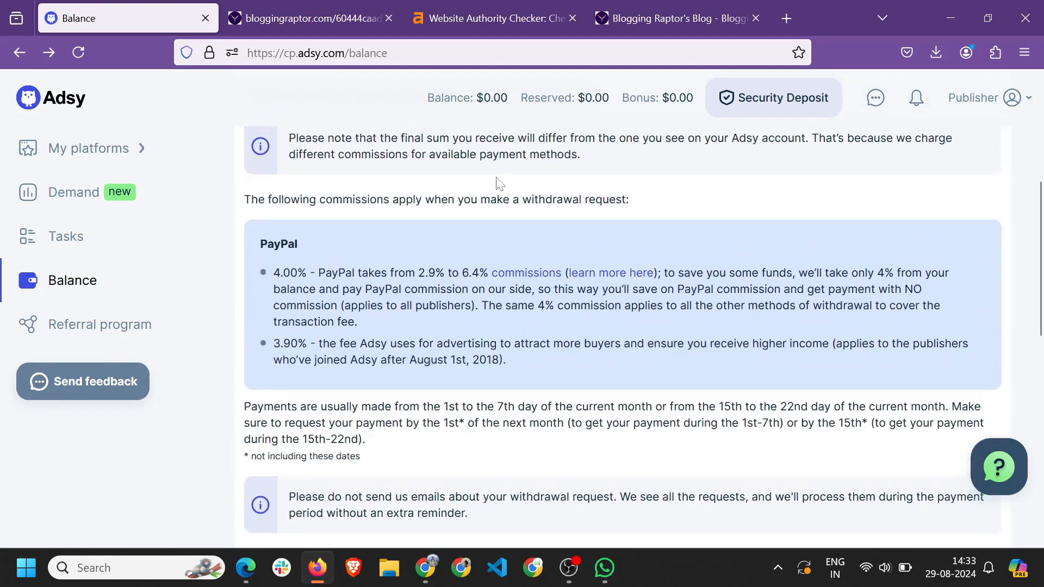
scroll(465, 229, "down", 5)
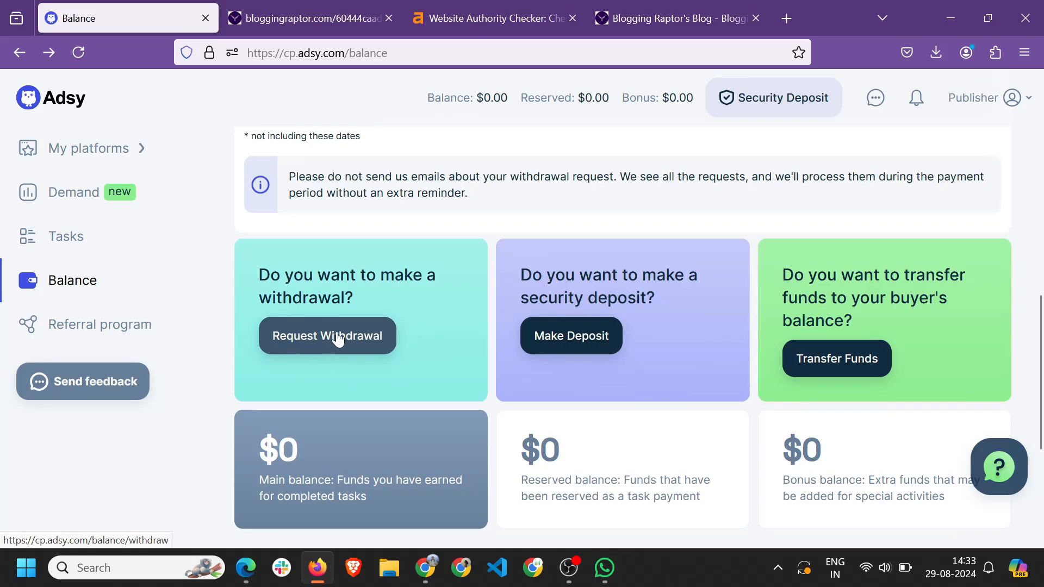
left_click(337, 339)
Check the $0.00 available funds and enter 454100 in the withdrawal amount field.
left_click_drag(269, 296, 300, 299)
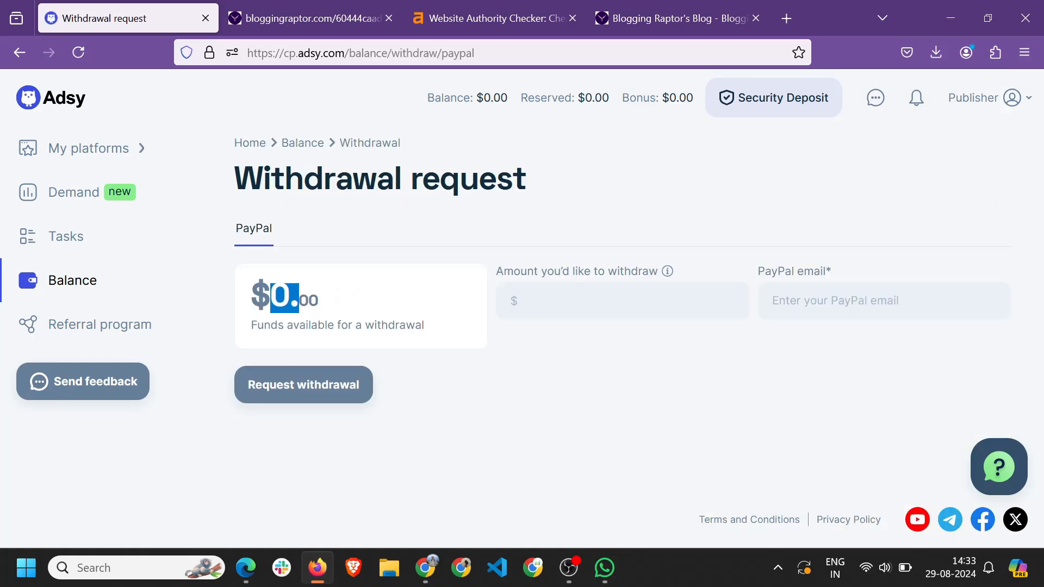
left_click(466, 297)
left_click_drag(236, 280, 300, 299)
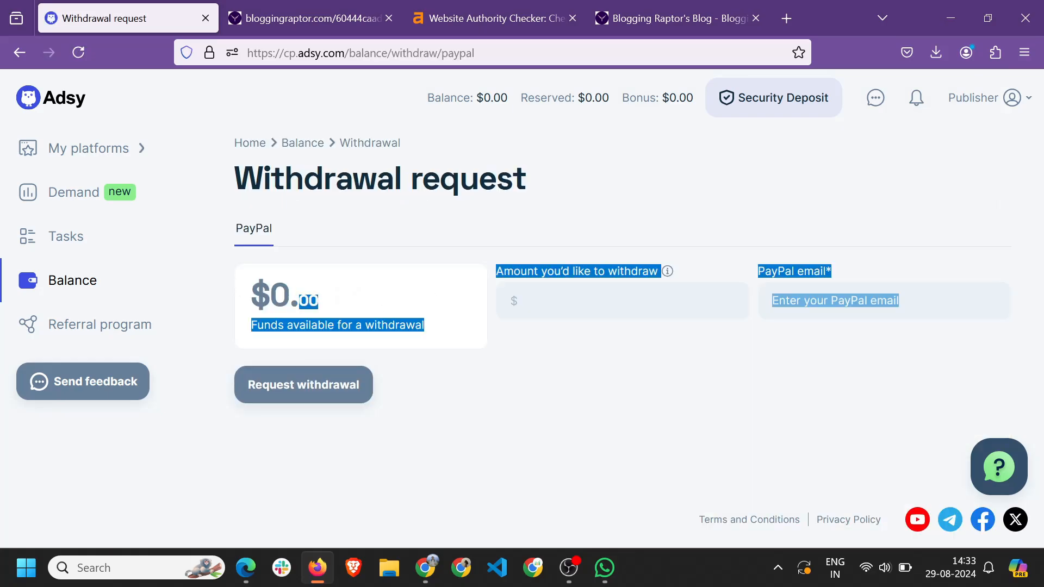
left_click(368, 294)
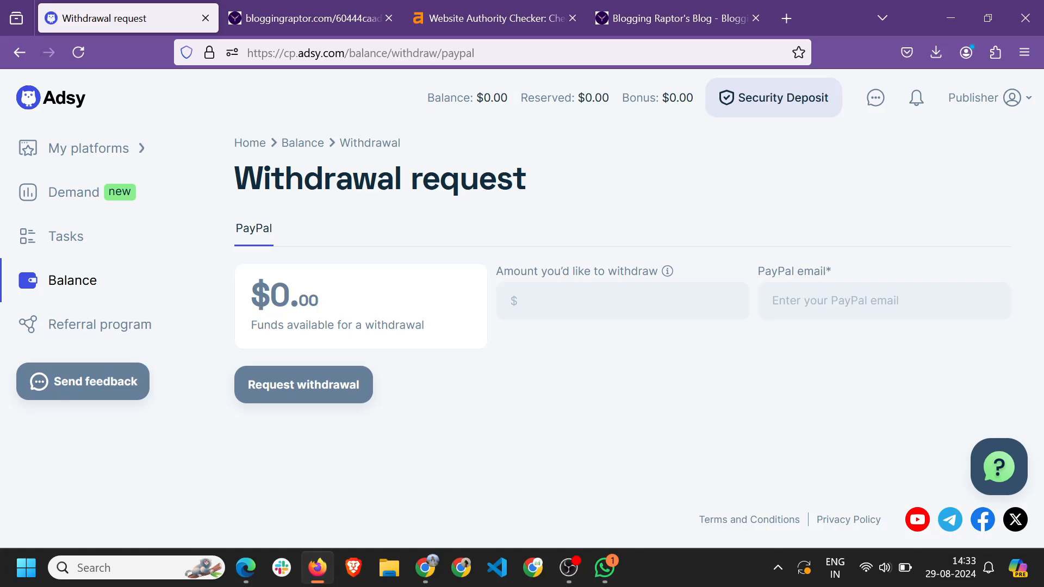
left_click(613, 318)
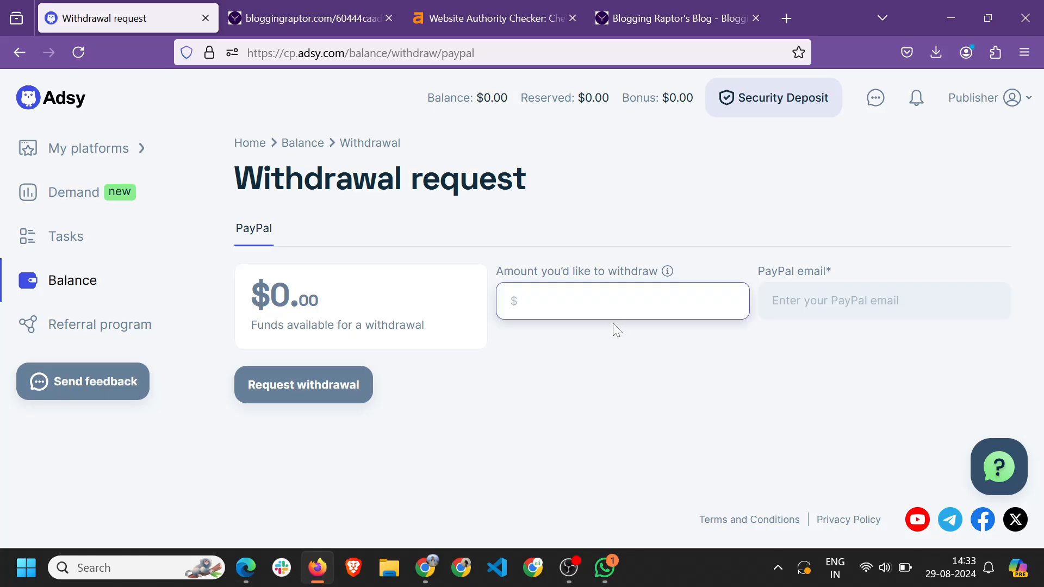
type("454")
type("100")
Save a new PayPal payout email, confirming with the account password.
left_click(826, 301)
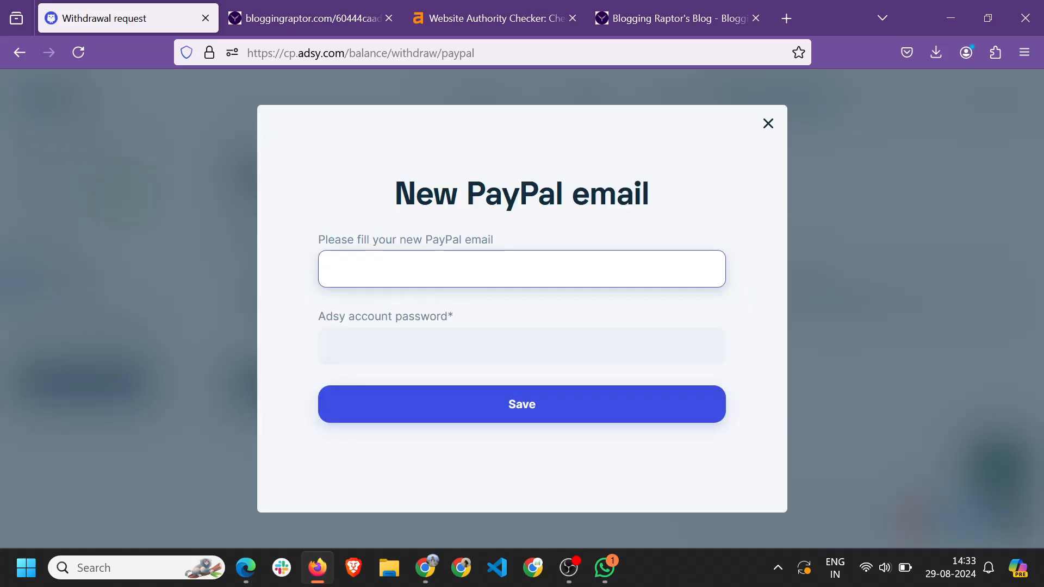
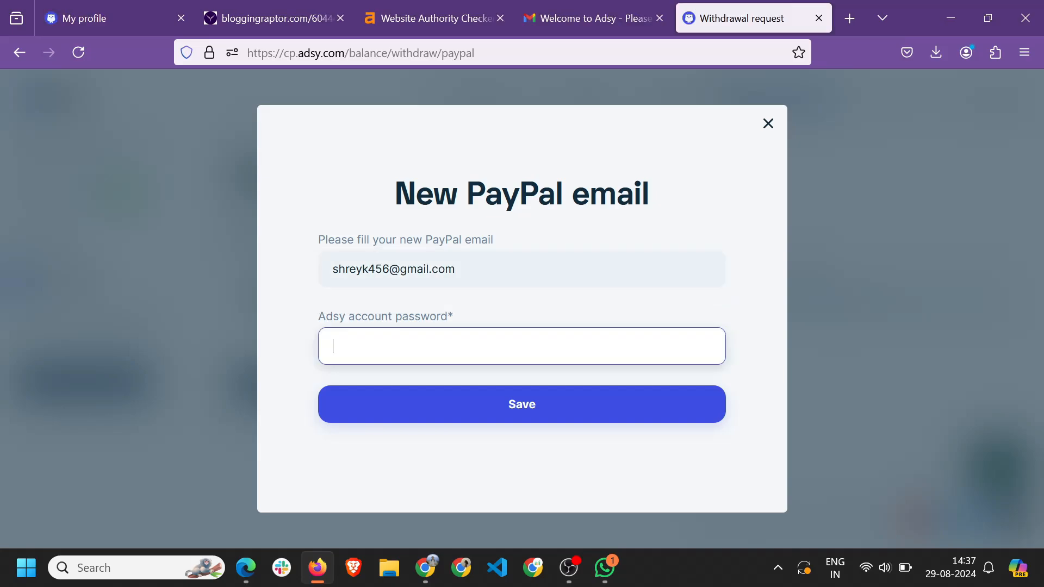
type("●●●●●●●●●●●")
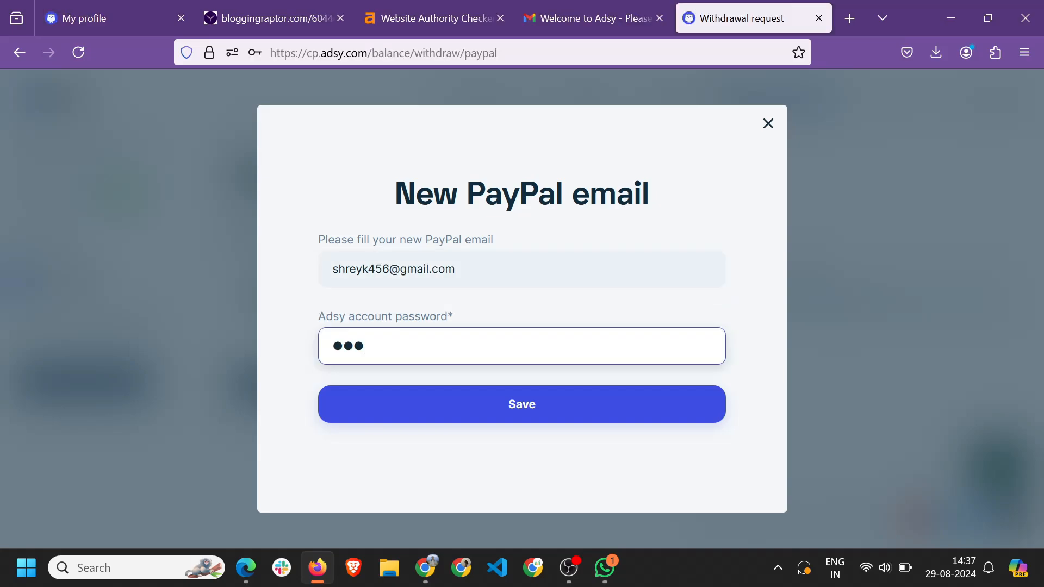
left_click(505, 405)
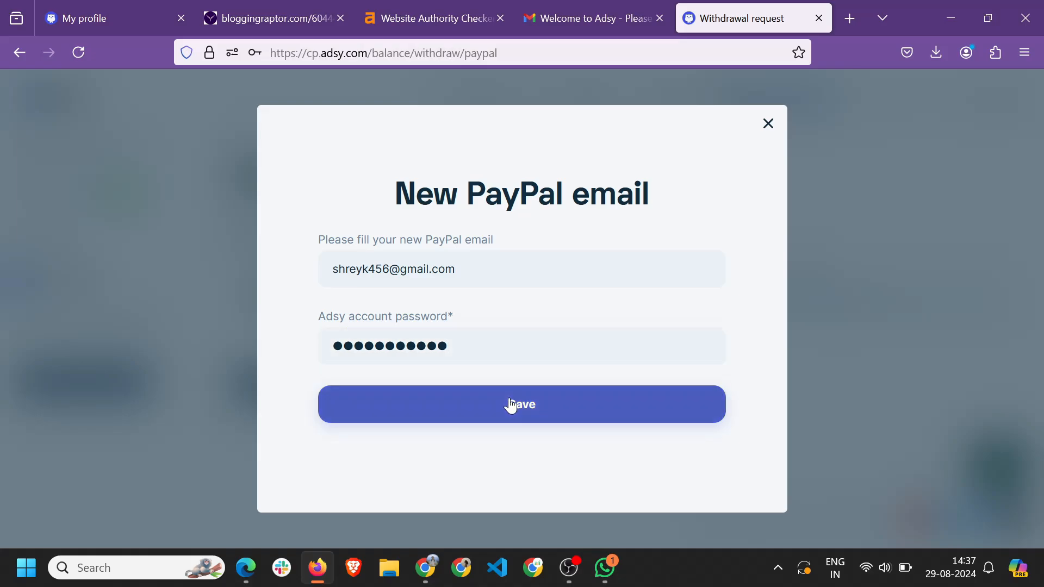
left_click(500, 254)
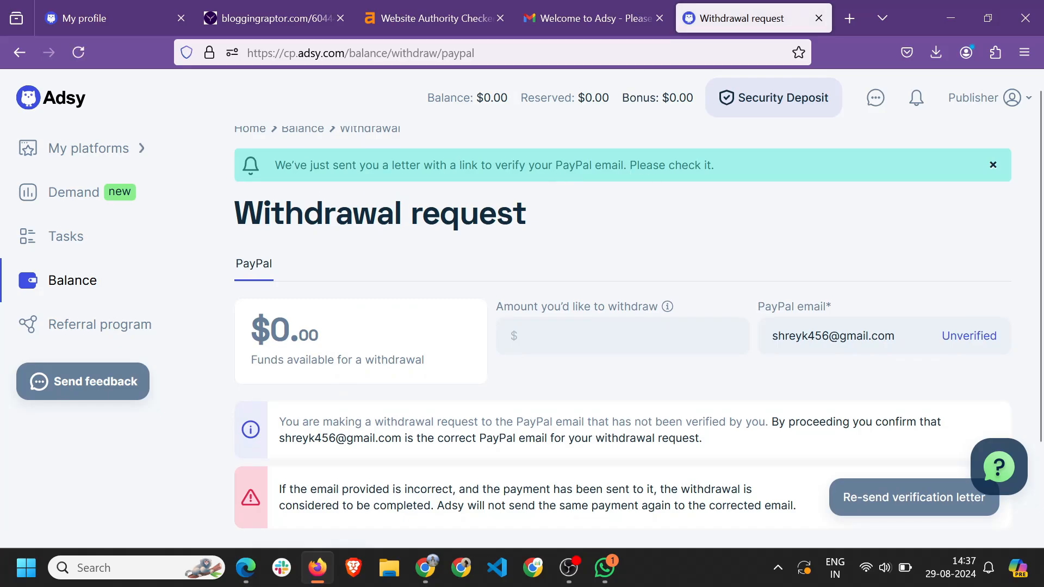
Open Adsy's PayPal verification email in Gmail and follow its confirmation link.
left_click(594, 18)
left_click(228, 141)
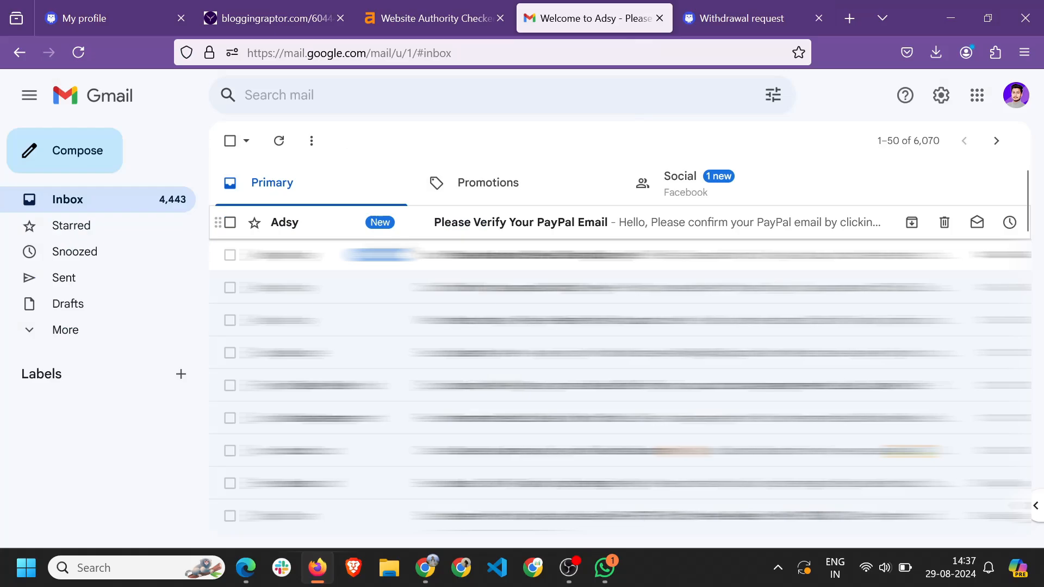
left_click(514, 229)
scroll(683, 196, "down", 2)
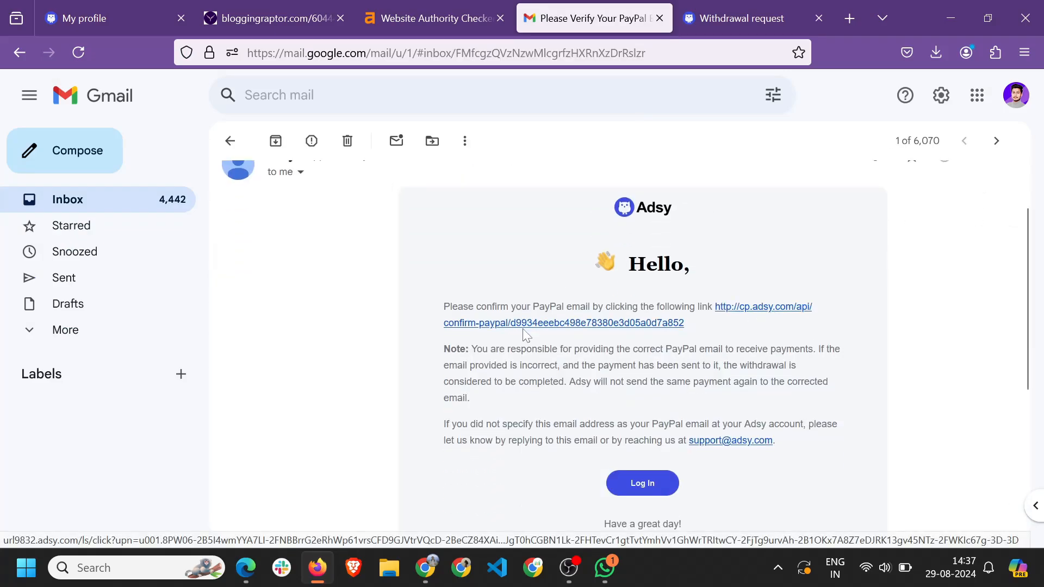
left_click(552, 322)
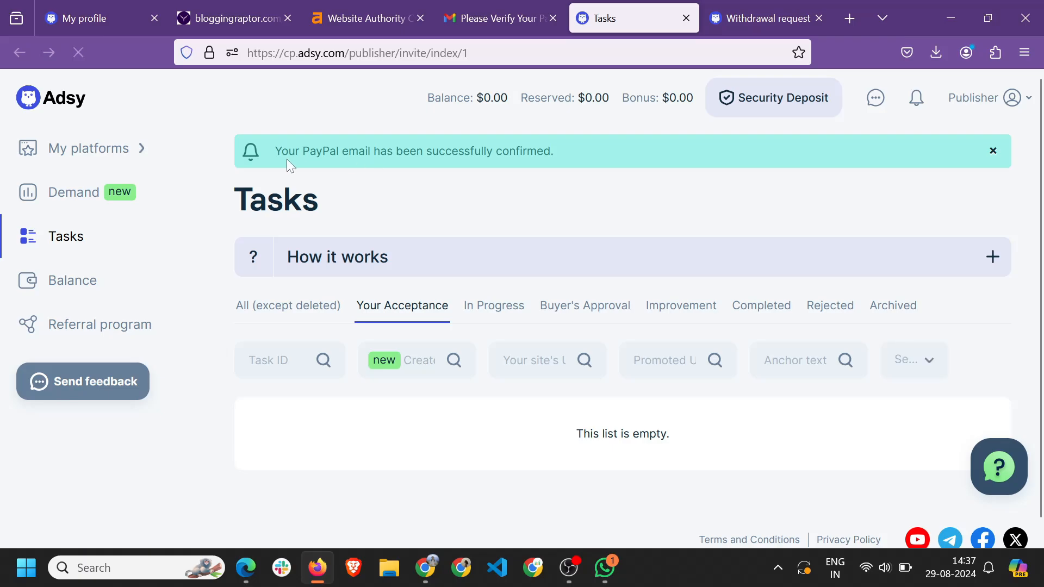
Read the PayPal confirmation and check the email shows Verified on Withdrawal request.
left_click_drag(287, 159, 461, 158)
left_click(575, 223)
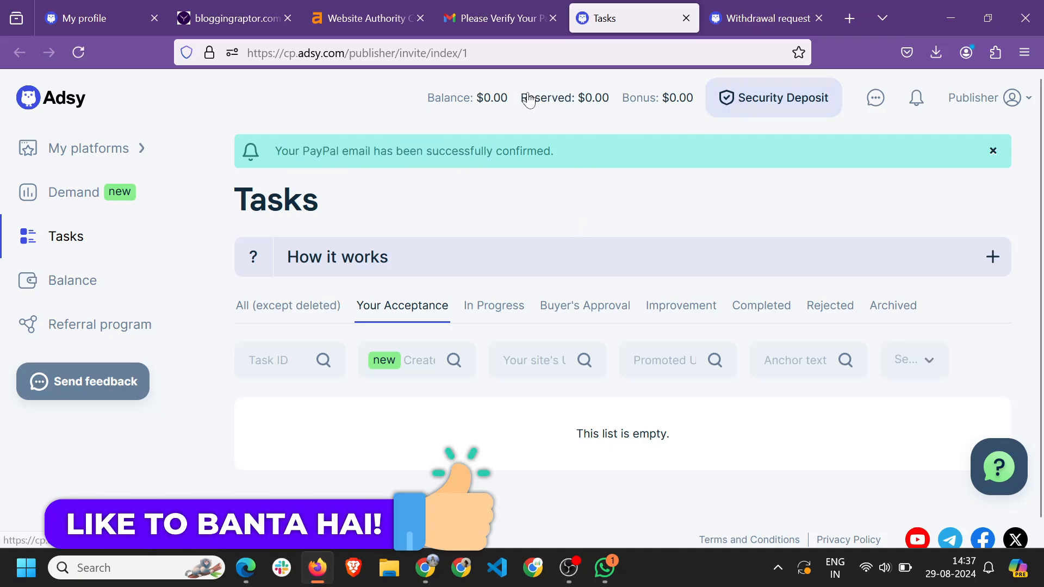
left_click(82, 284)
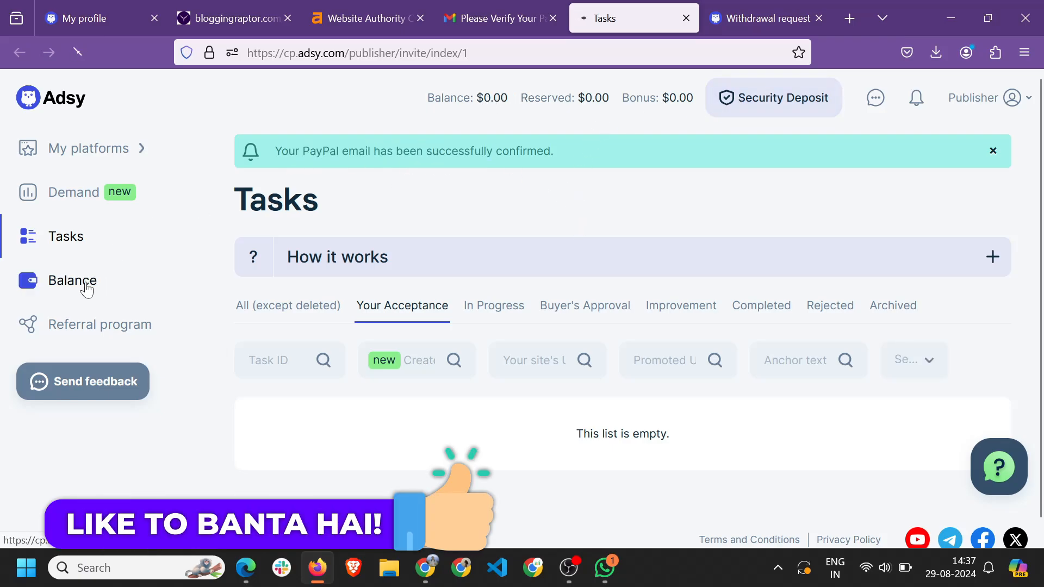
scroll(380, 296, "down", 10)
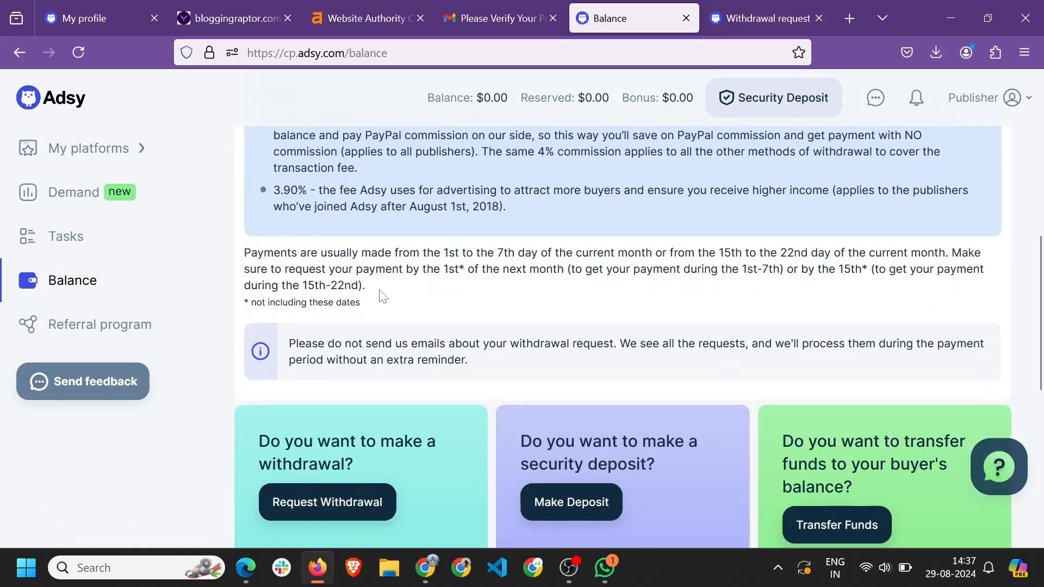
left_click(320, 276)
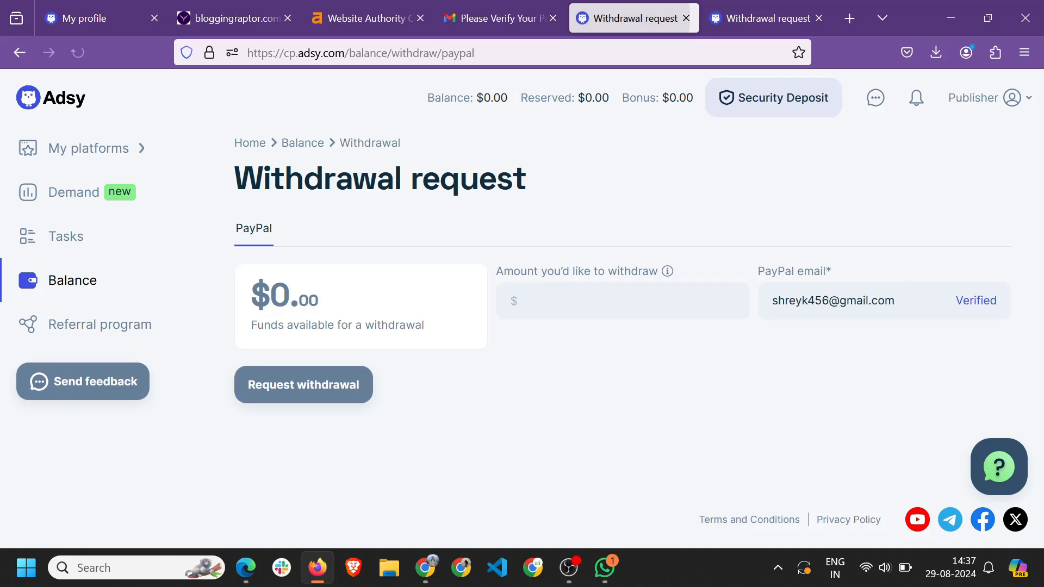
left_click_drag(772, 301, 883, 370)
left_click(881, 367)
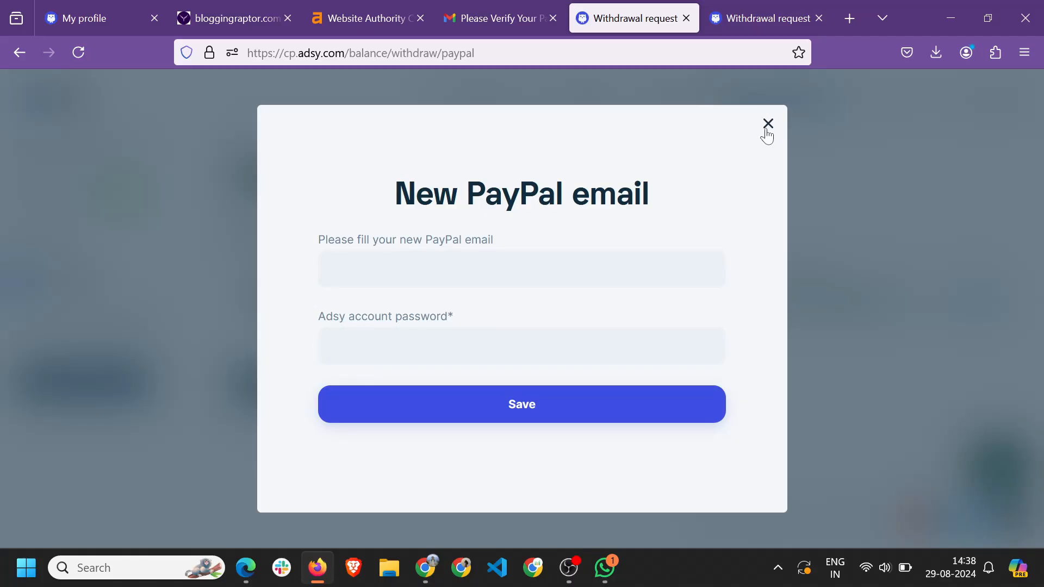
left_click(766, 126)
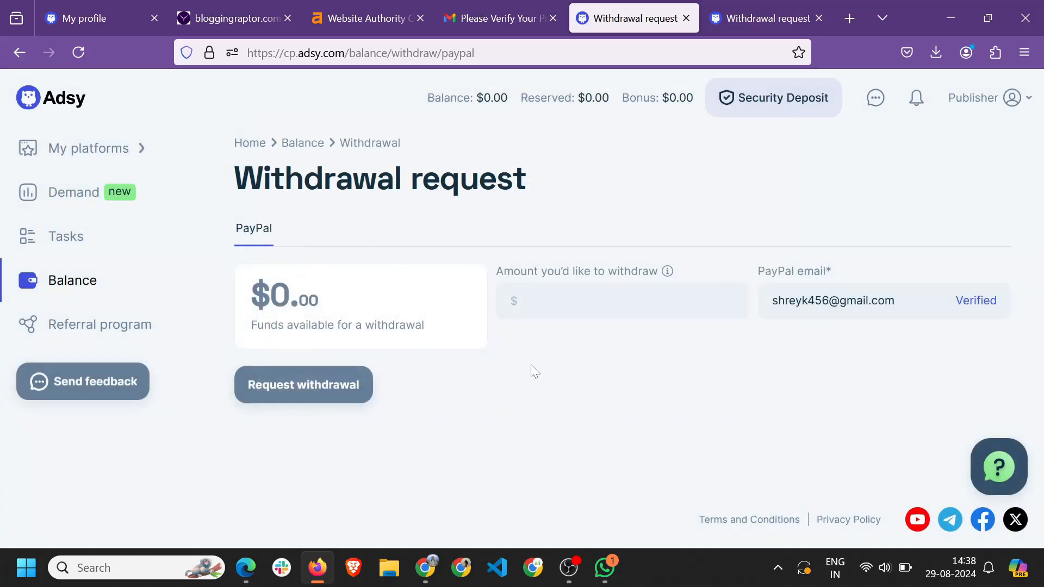
Close the My profile tab and the other extra browser tabs.
left_click(158, 16)
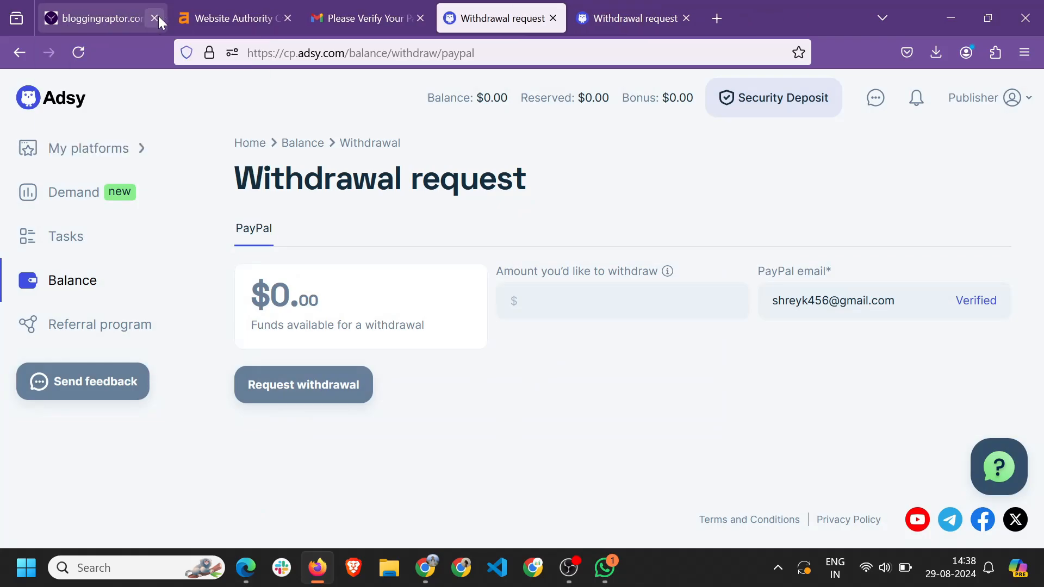
left_click(287, 18)
left_click(287, 18)
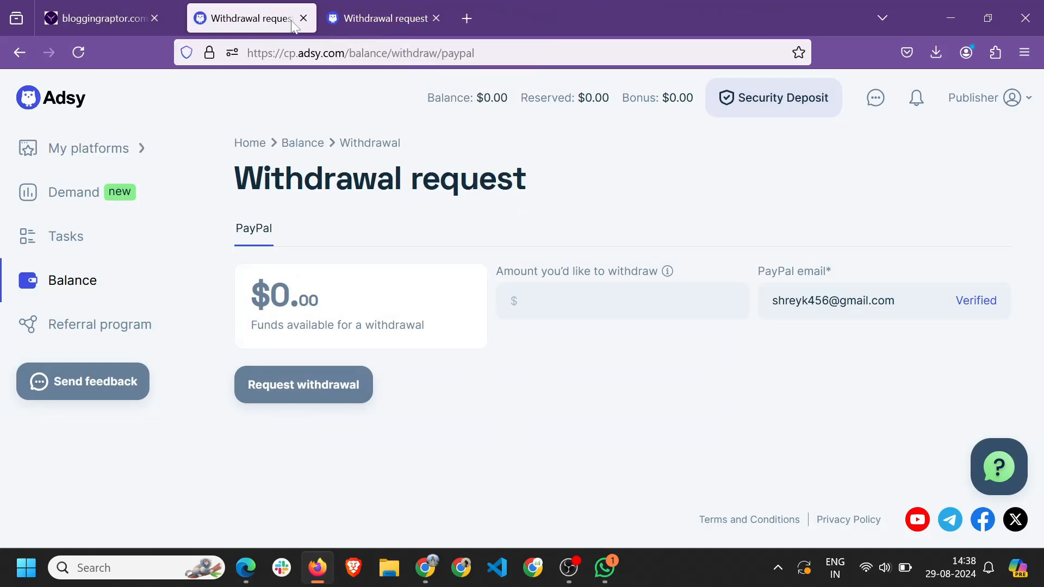
left_click(288, 18)
left_click(288, 18)
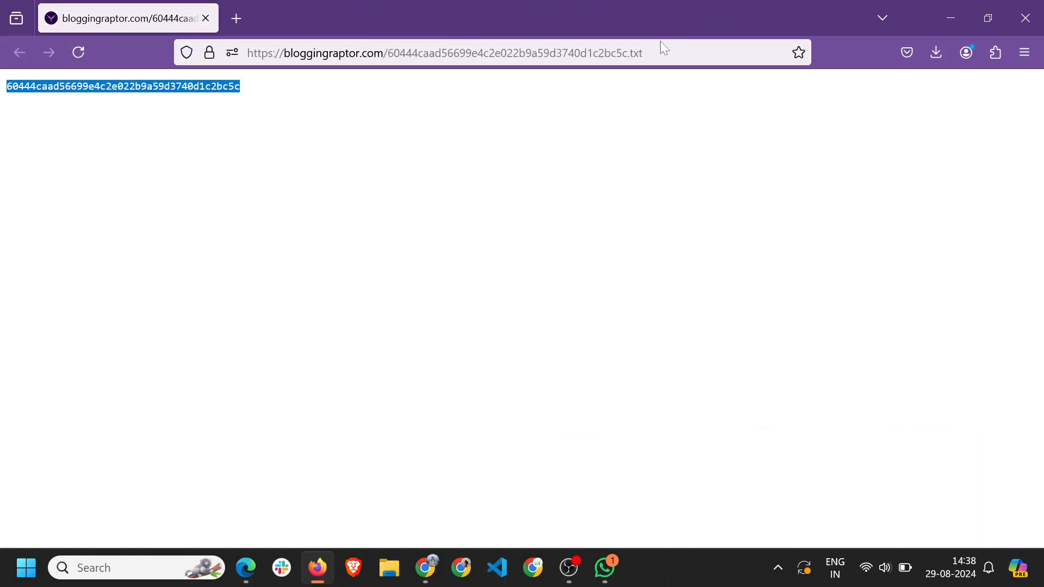
left_click(205, 18)
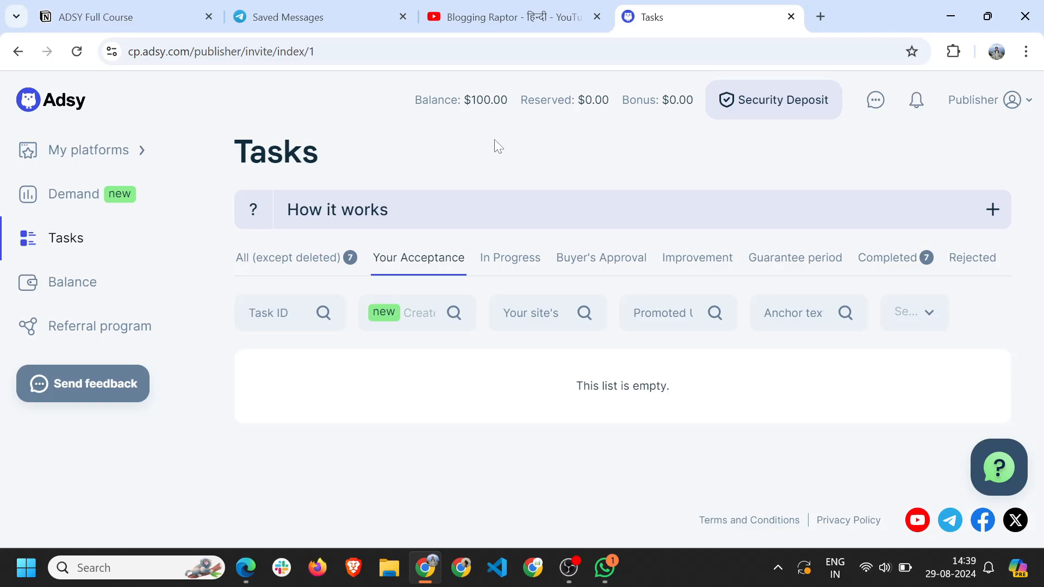
Show All (except deleted) tasks, reload, and note the first task's $50 price.
left_click(286, 263)
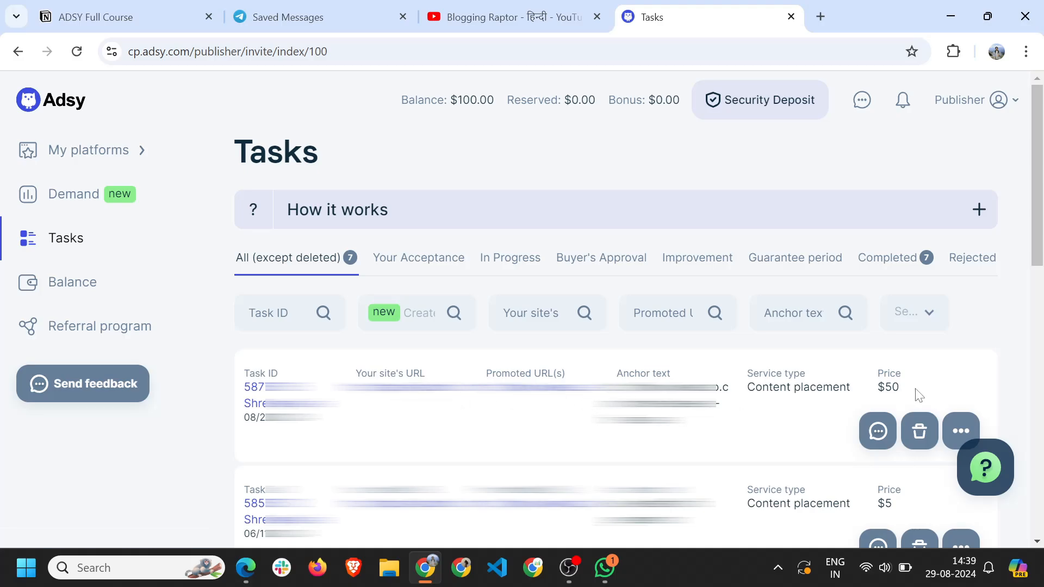
left_click_drag(877, 387, 915, 388)
left_click(1010, 337)
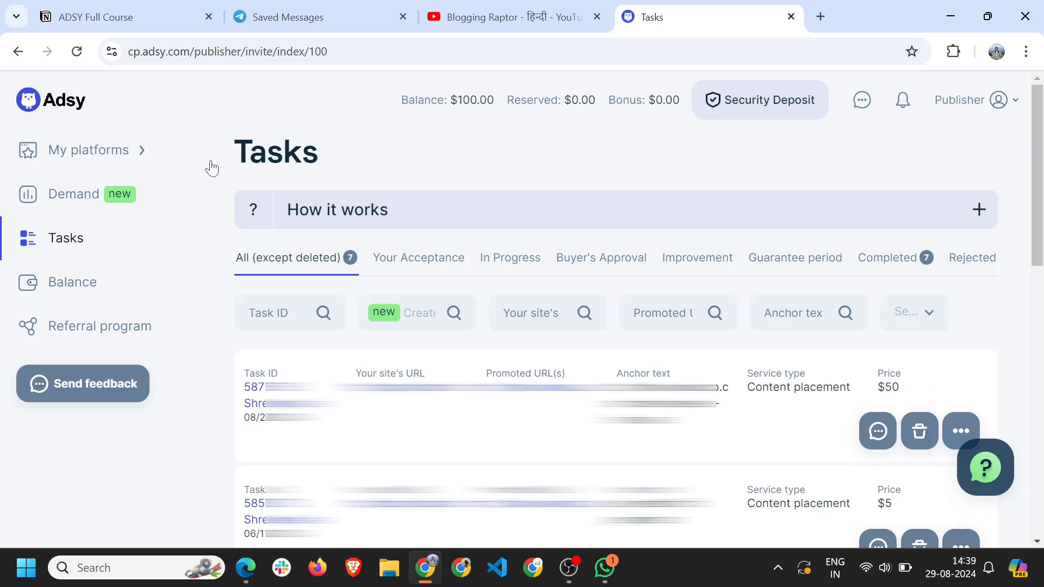
left_click(77, 51)
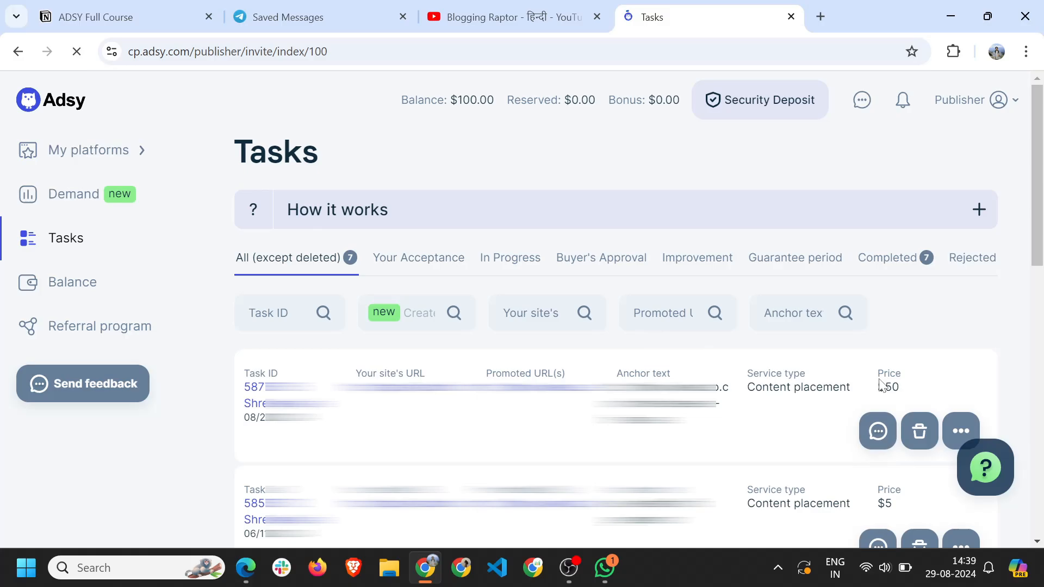
left_click_drag(877, 387, 907, 391)
left_click(730, 346)
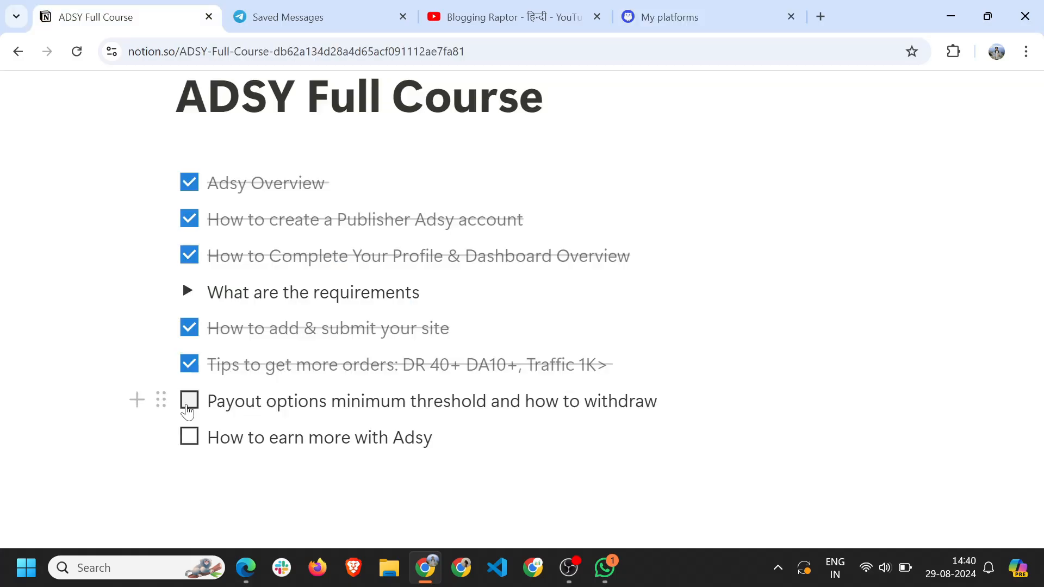
Tick 'Payout options minimum threshold and how to withdraw' in the ADSY Full Course checklist.
left_click(187, 405)
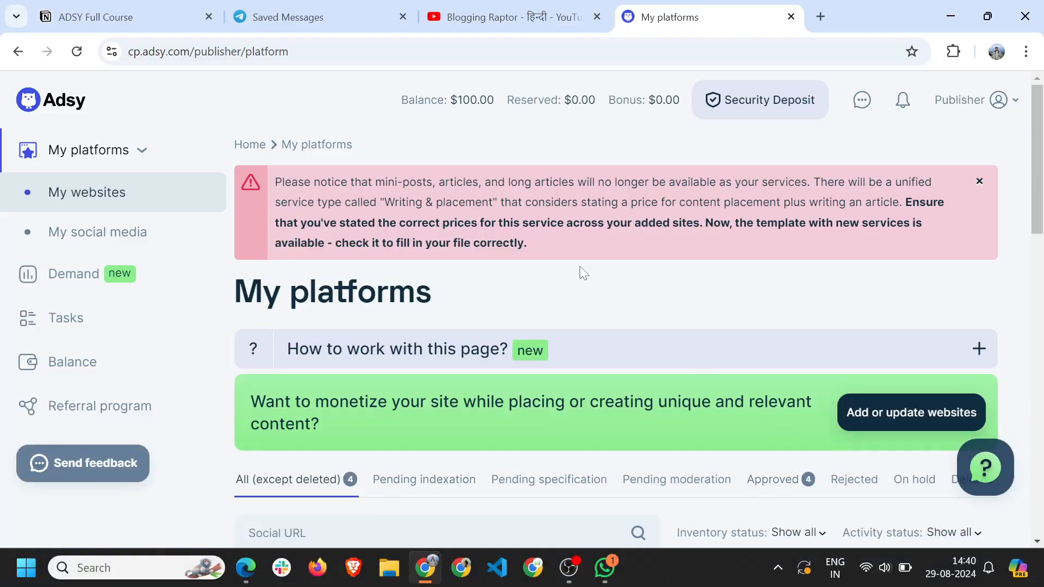
Dismiss the service-change notice and review each site card's content placement price, e.g. $55.00.
left_click(979, 181)
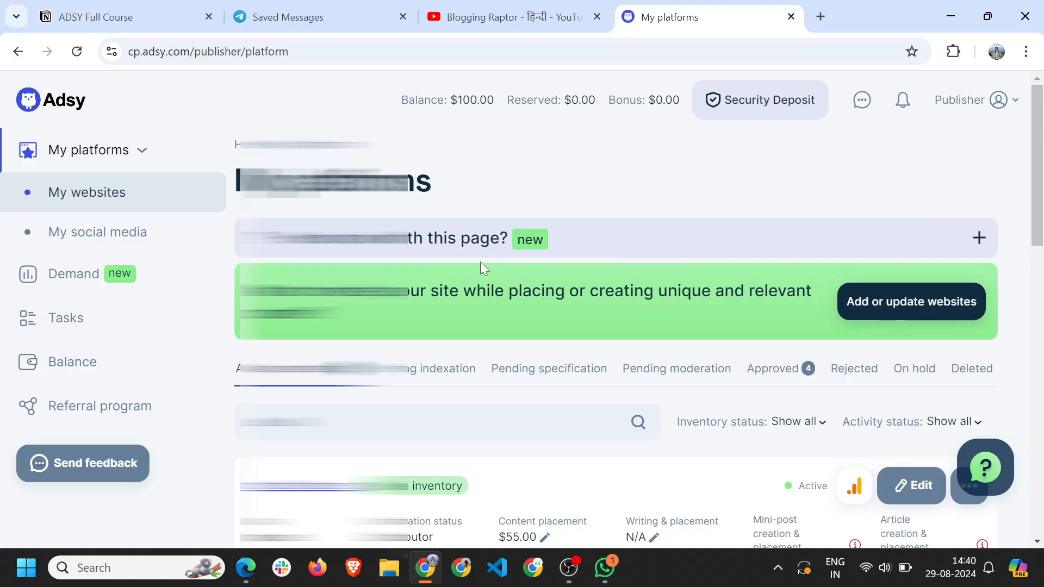
scroll(481, 263, "down", 5)
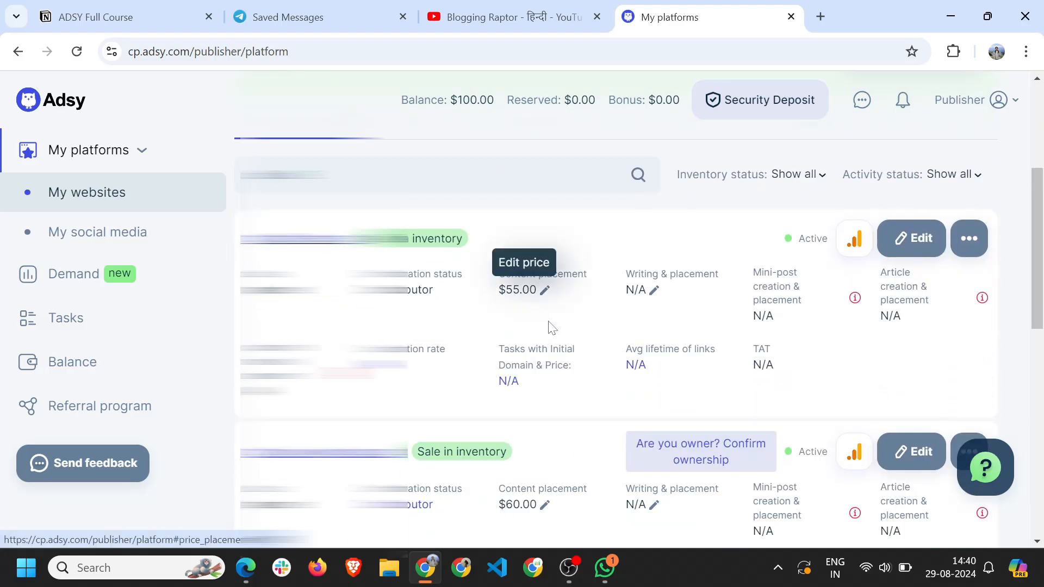
scroll(549, 313, "down", 6)
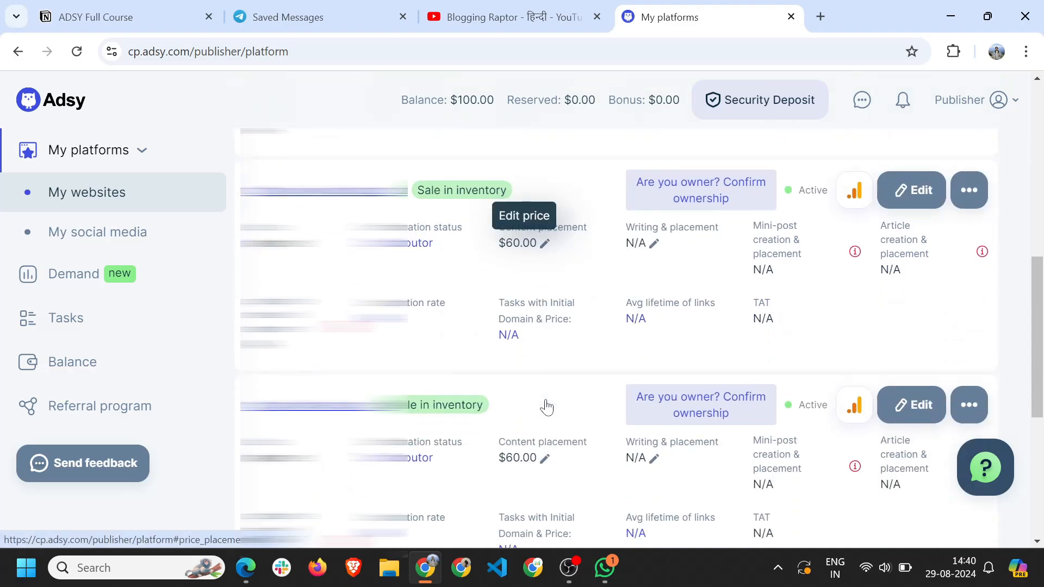
scroll(530, 375, "down", 5)
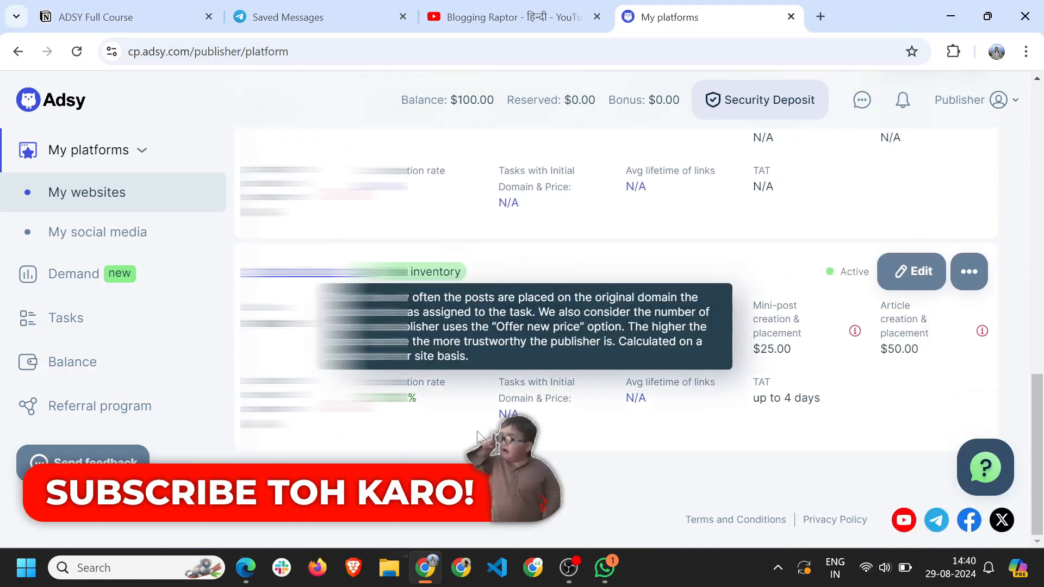
scroll(424, 318, "up", 3)
scroll(420, 314, "up", 7)
scroll(421, 313, "down", 10)
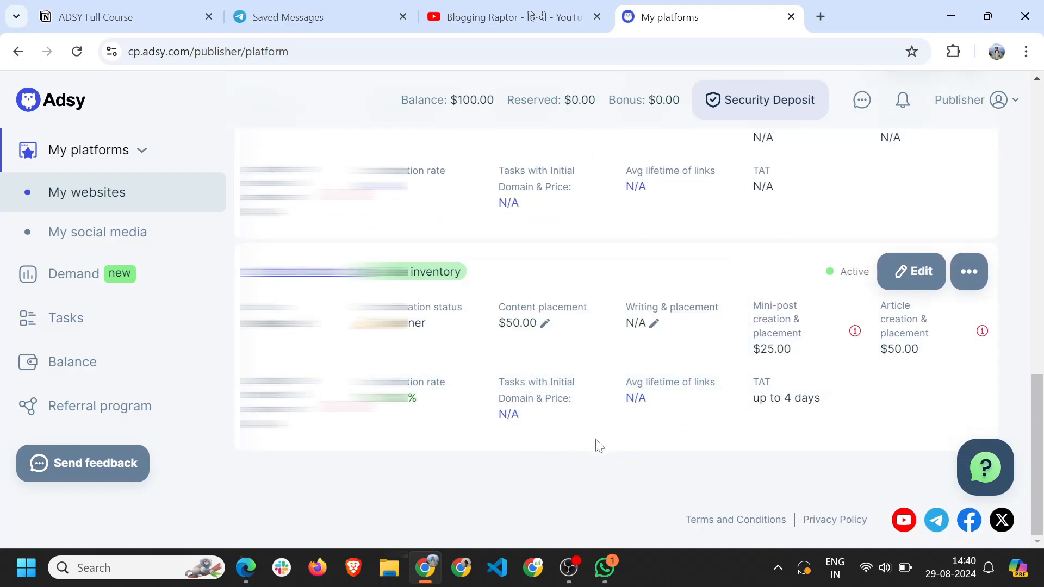
scroll(596, 443, "up", 2)
scroll(520, 328, "up", 9)
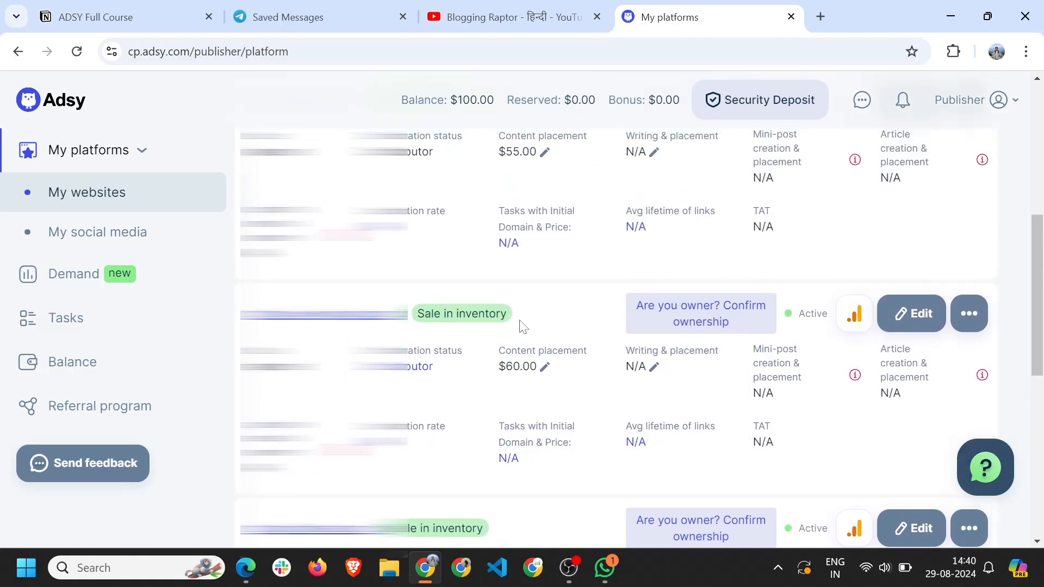
scroll(522, 272, "up", 3)
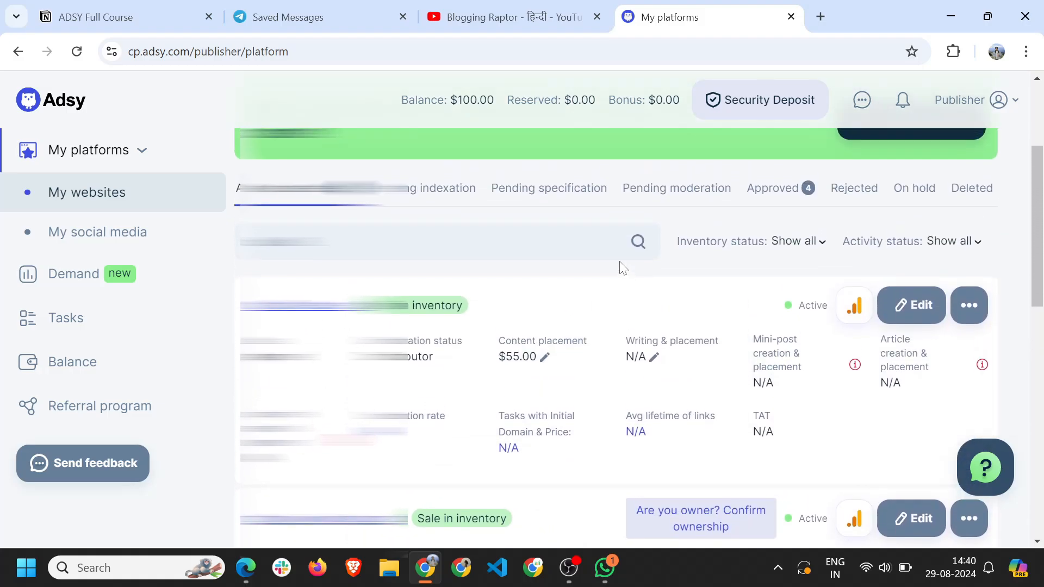
Glance at the Notion course checklist, then return to My platforms.
left_click(149, 13)
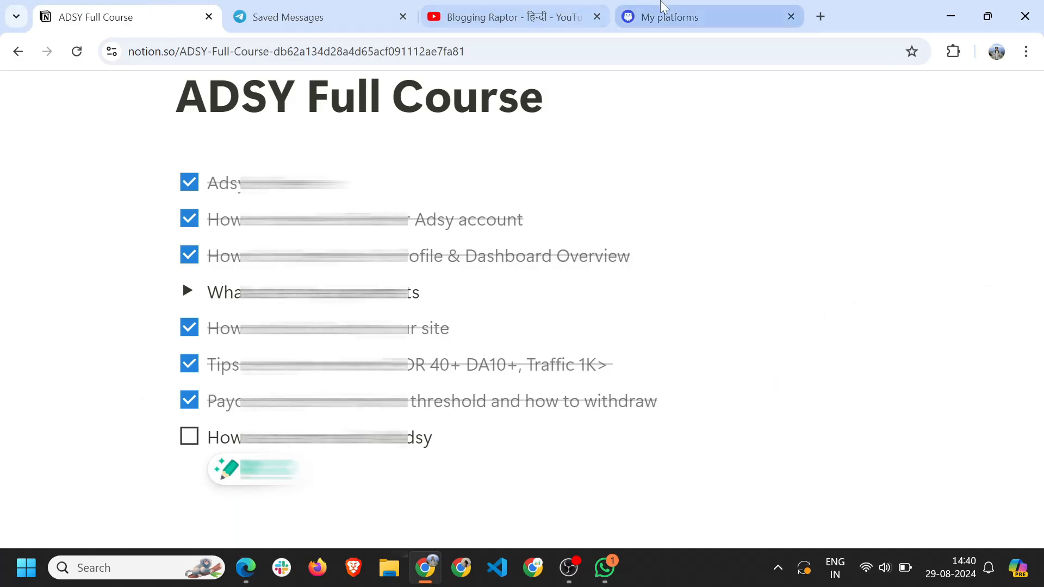
left_click(671, 19)
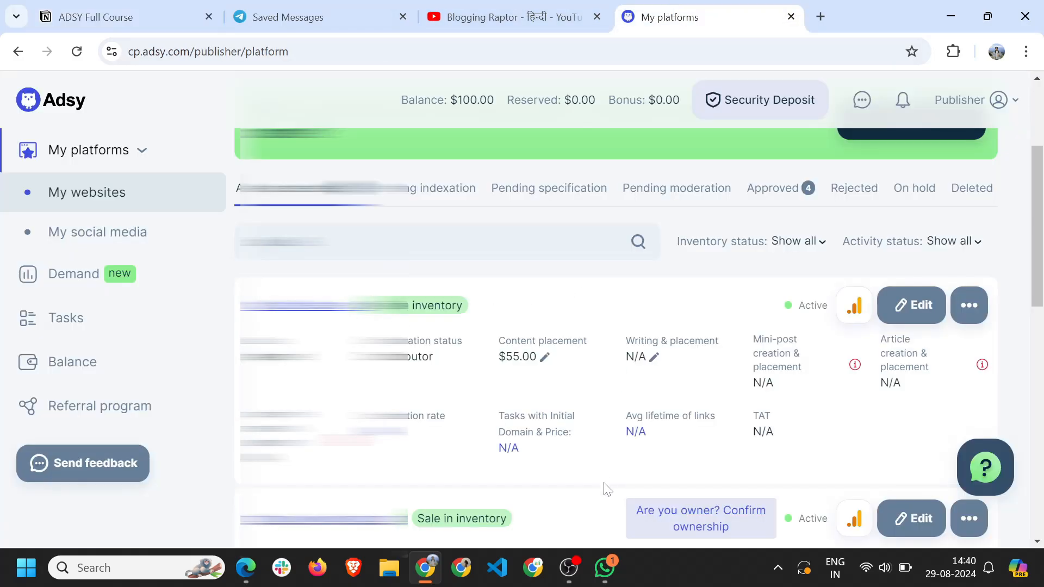
scroll(564, 430, "down", 1)
scroll(563, 430, "down", 1)
scroll(565, 422, "up", 3)
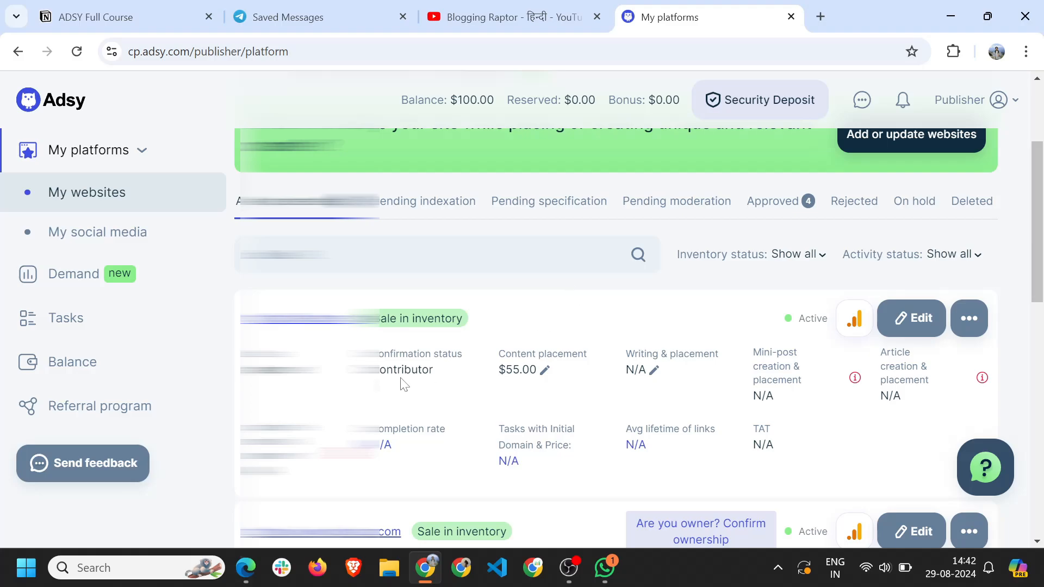
scroll(531, 380, "down", 5)
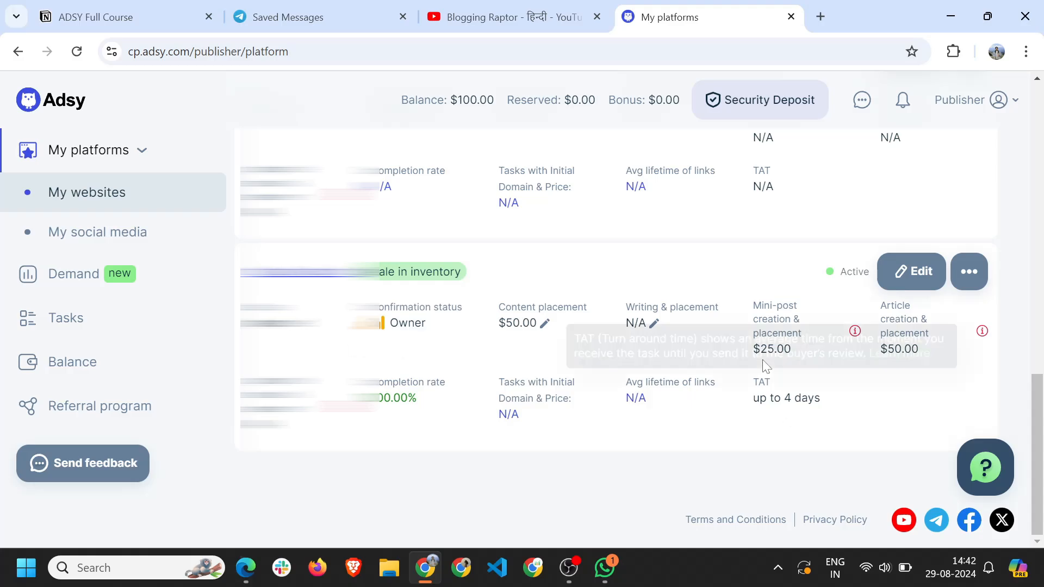
mouse_move(763, 388)
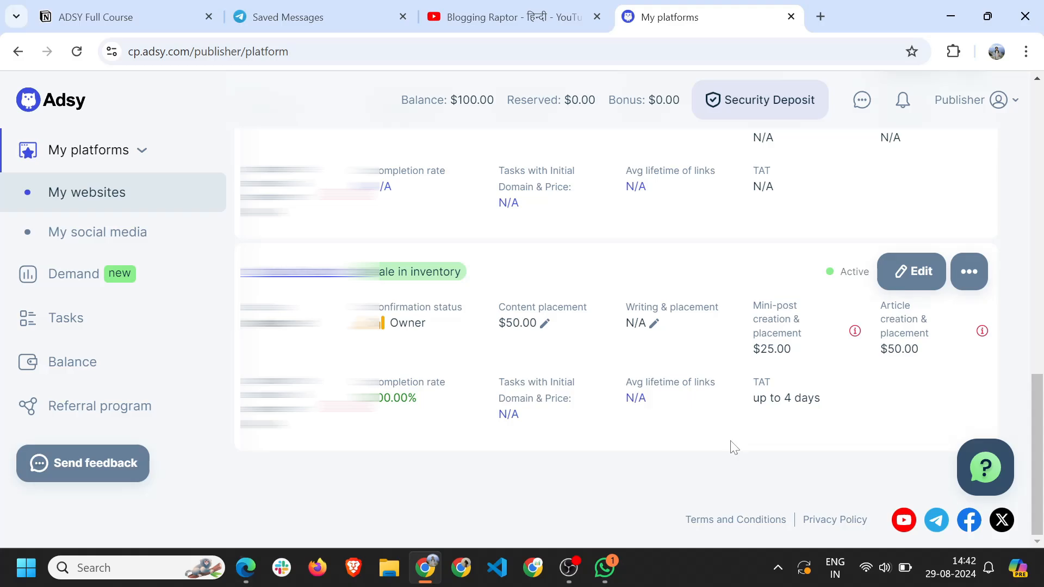
scroll(734, 447, "up", 5)
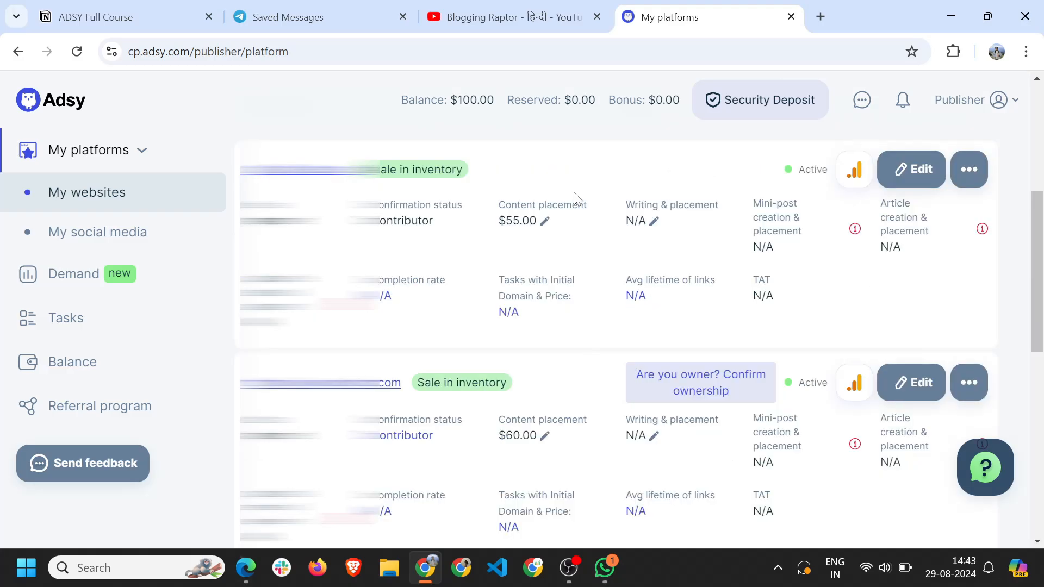
Switch the Adsy account from Publisher to Buyer from the account dropdown.
left_click(973, 100)
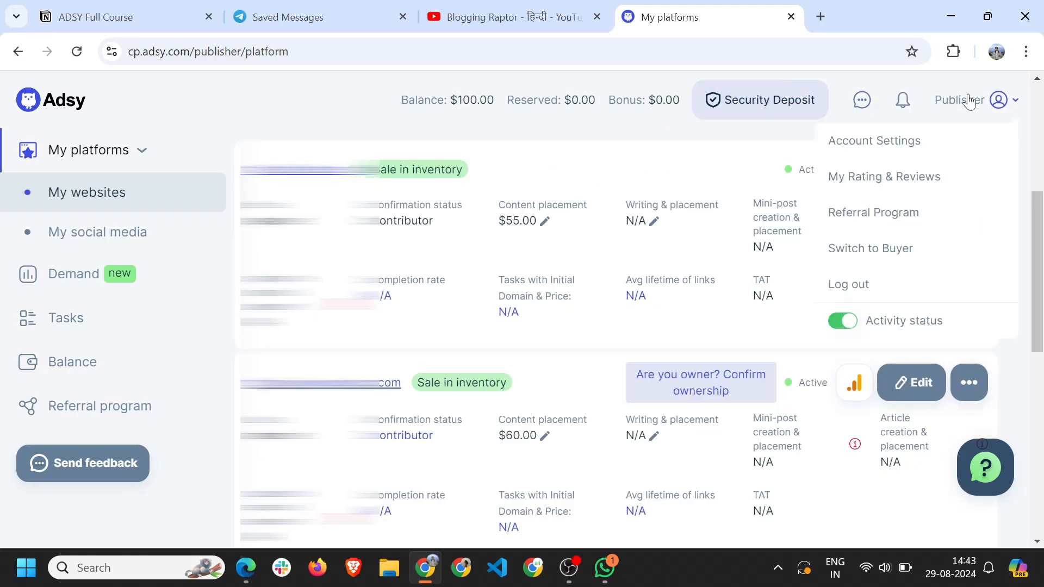
left_click(881, 258)
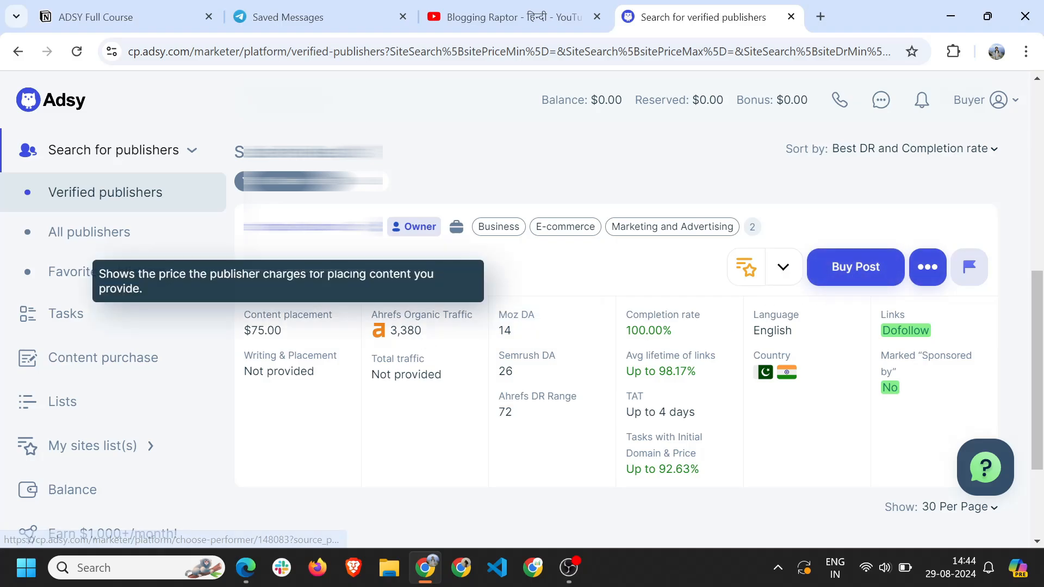
mouse_move(405, 330)
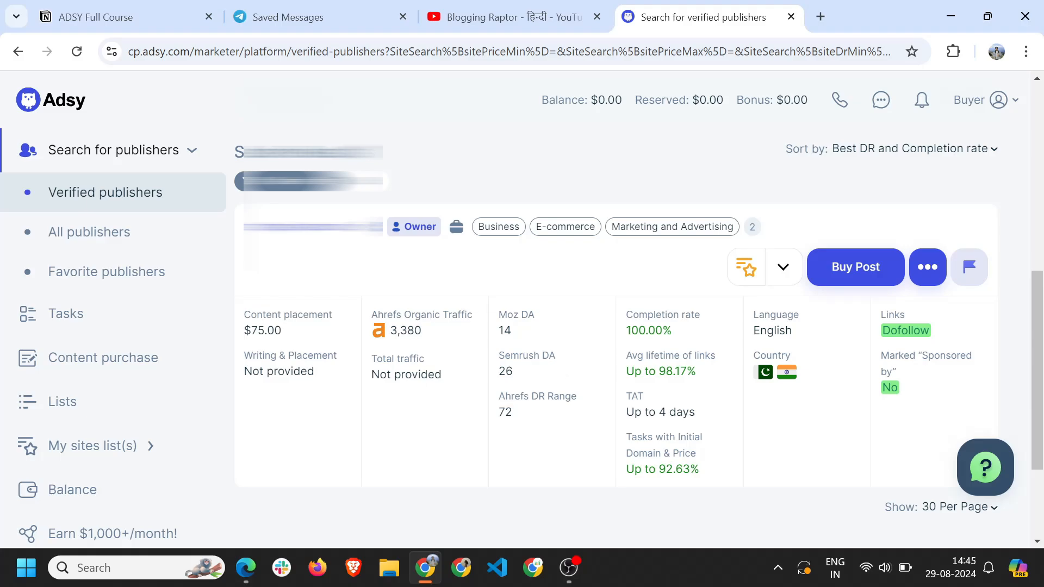
Highlight the publisher card's metrics: Ahrefs DR 72, Moz DA and Semrush DA.
mouse_move(528, 413)
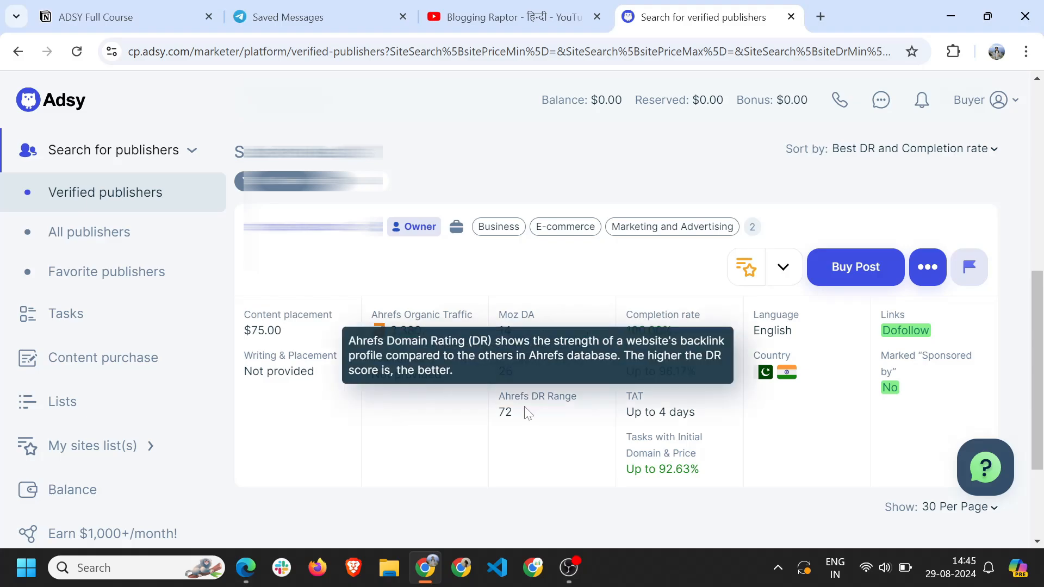
left_click_drag(521, 421, 496, 423)
left_click(480, 451)
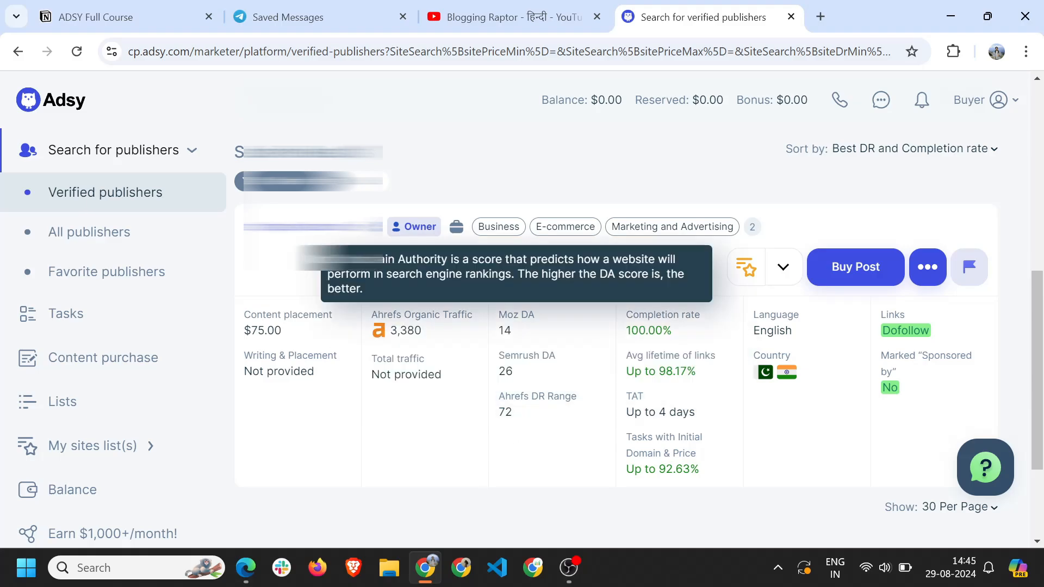
mouse_move(535, 374)
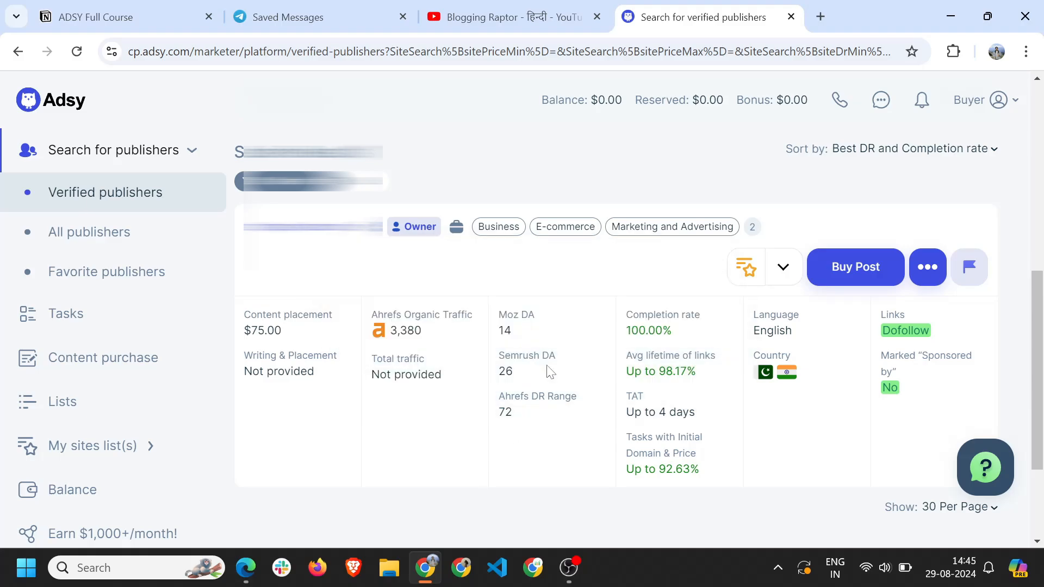
left_click_drag(523, 419, 456, 422)
left_click(531, 424)
mouse_move(523, 433)
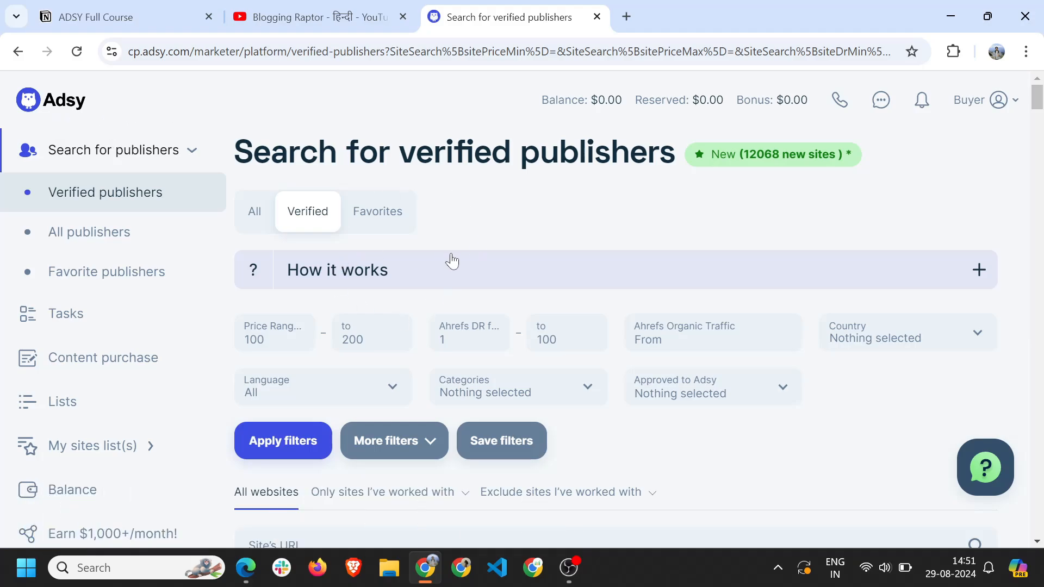
Switch to the YouTube Blogging Raptor channel tab, briefly restoring and minimizing OBS.
key("ctrl+shift+Tab")
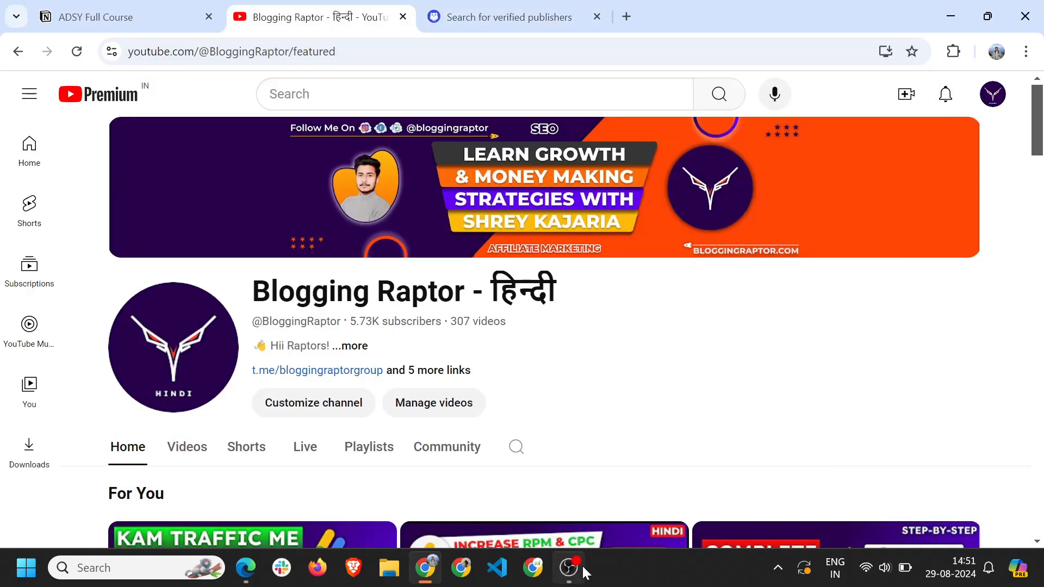
left_click(569, 566)
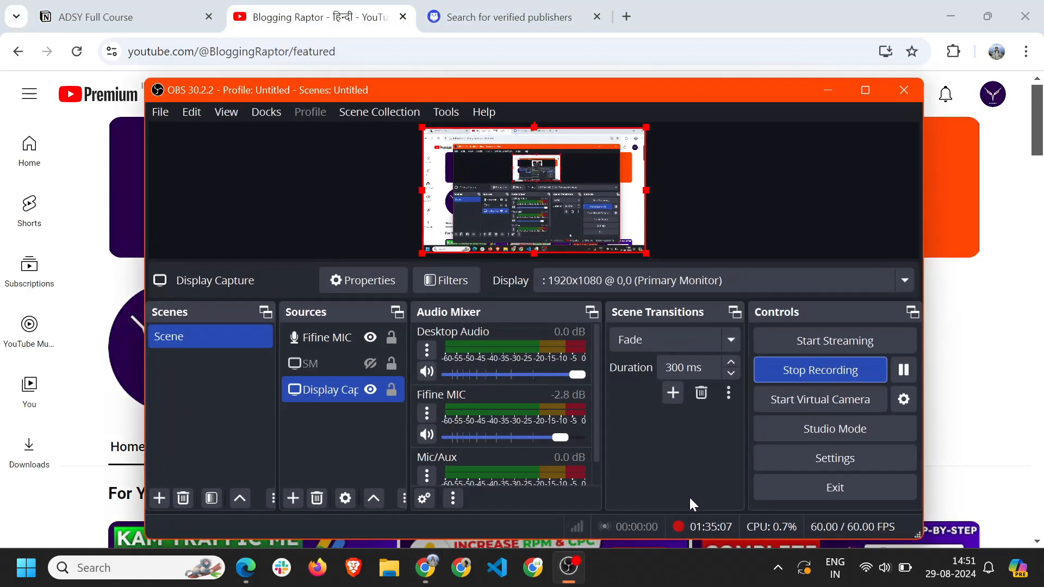
left_click(828, 90)
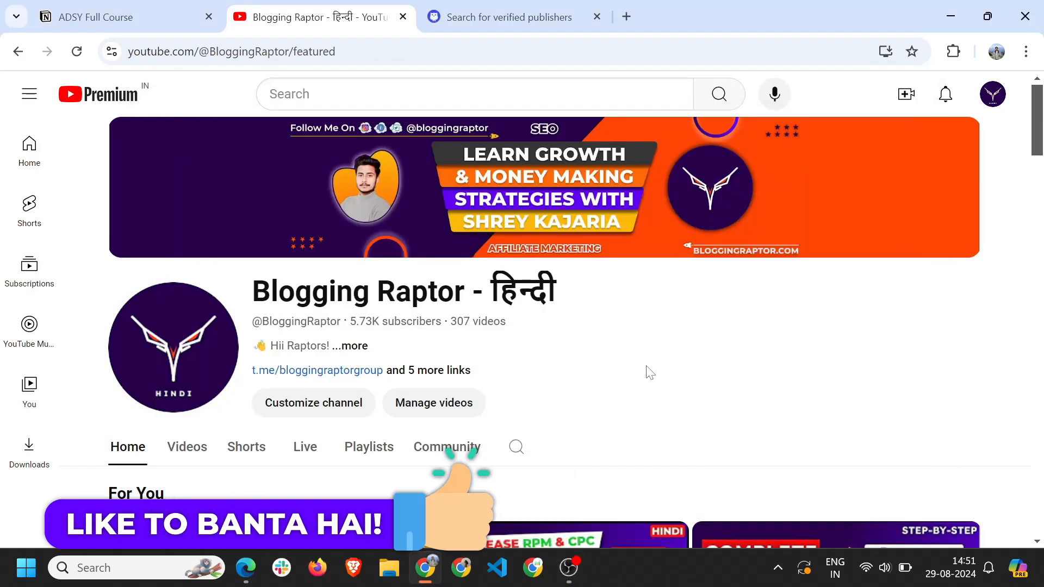